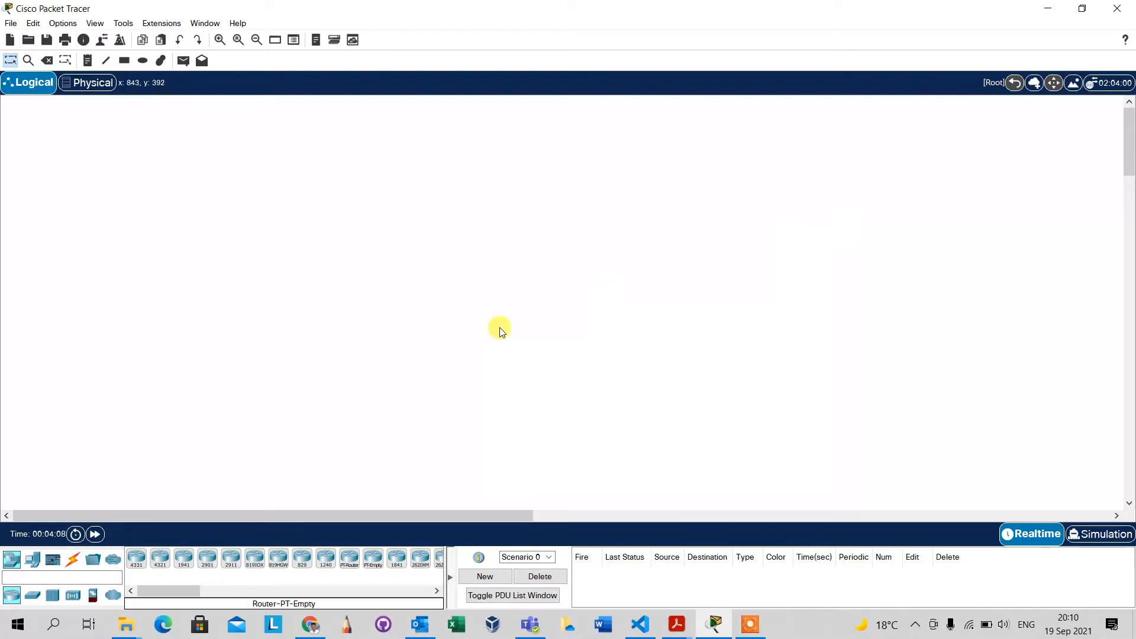
# Place two 1941 routers side by side in the upper part of the logical workspace and adjust their positions.
pyautogui.click(184, 558)
pyautogui.click(273, 175)
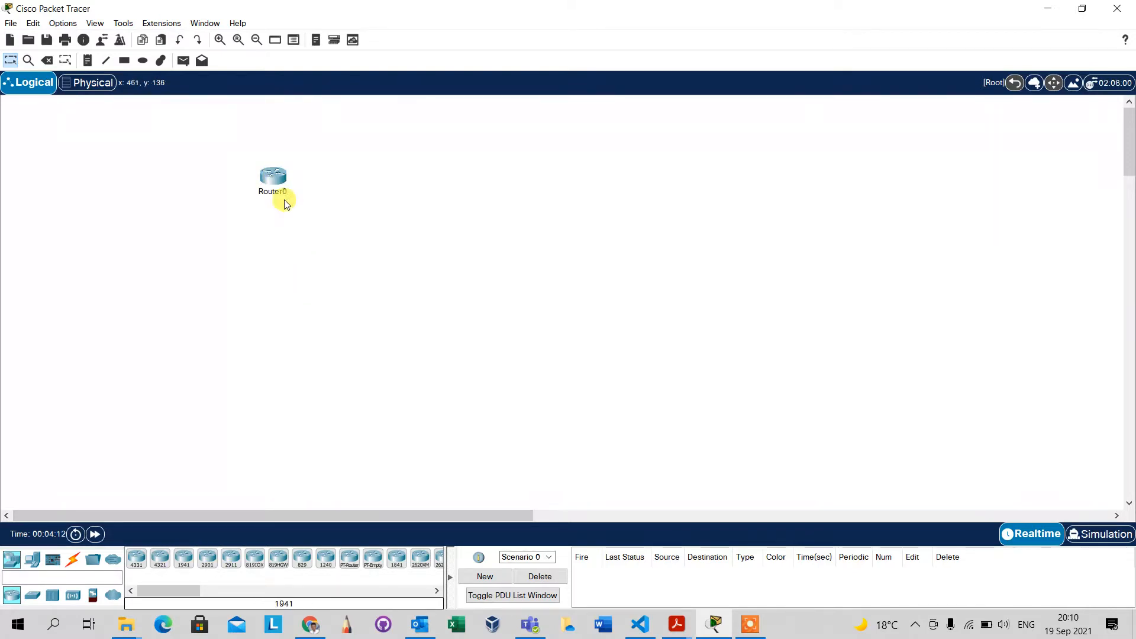
pyautogui.click(207, 565)
pyautogui.click(184, 559)
pyautogui.click(572, 189)
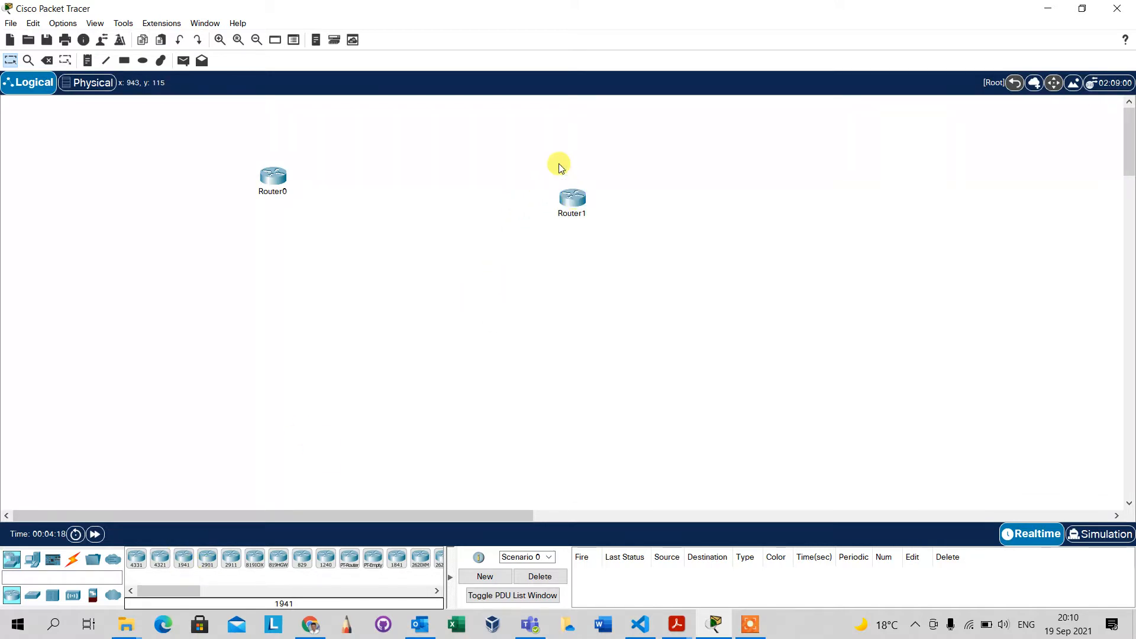
pyautogui.moveTo(573, 196); pyautogui.dragTo(581, 188)
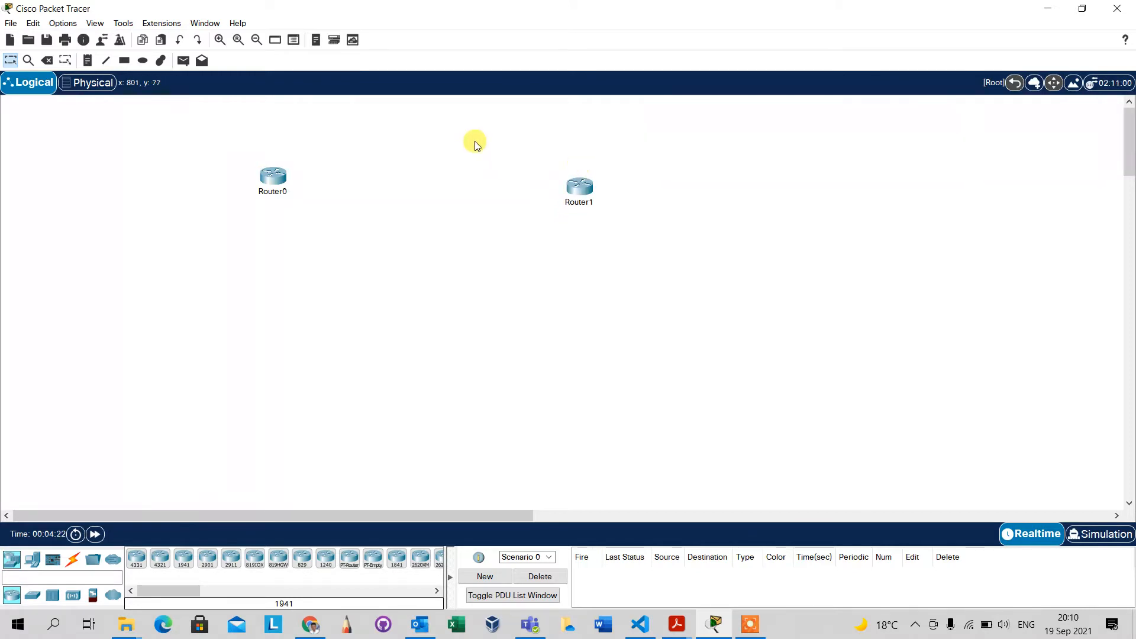
pyautogui.moveTo(474, 142); pyautogui.dragTo(275, 203)
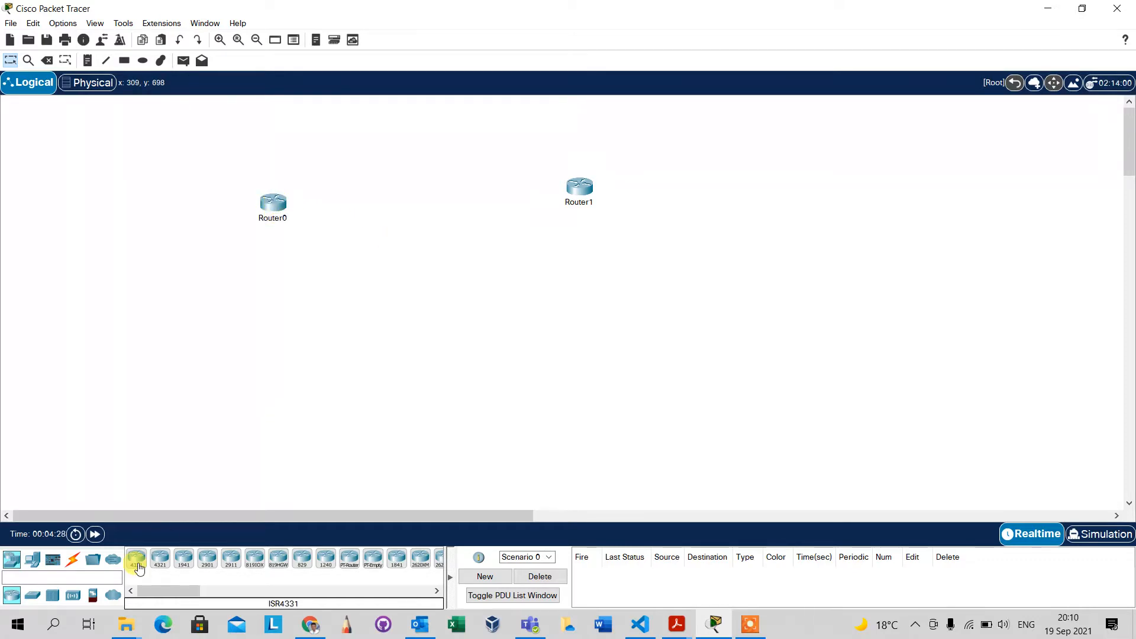
# Place a 2960 switch below Router0 and a PC below that switch.
pyautogui.click(38, 596)
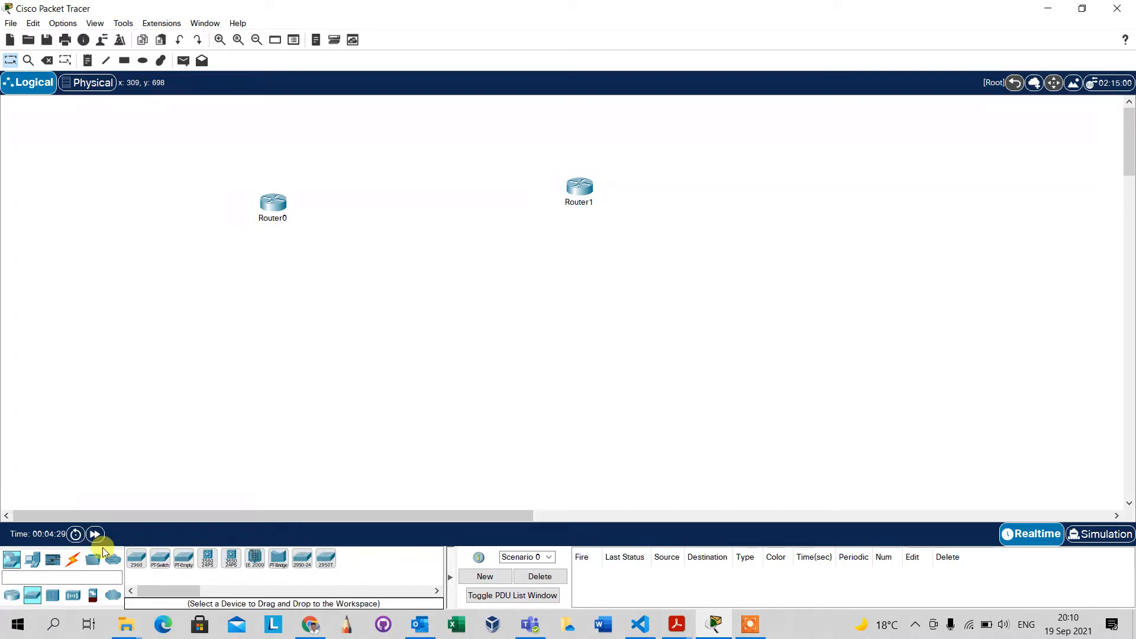
pyautogui.moveTo(137, 559); pyautogui.dragTo(268, 349)
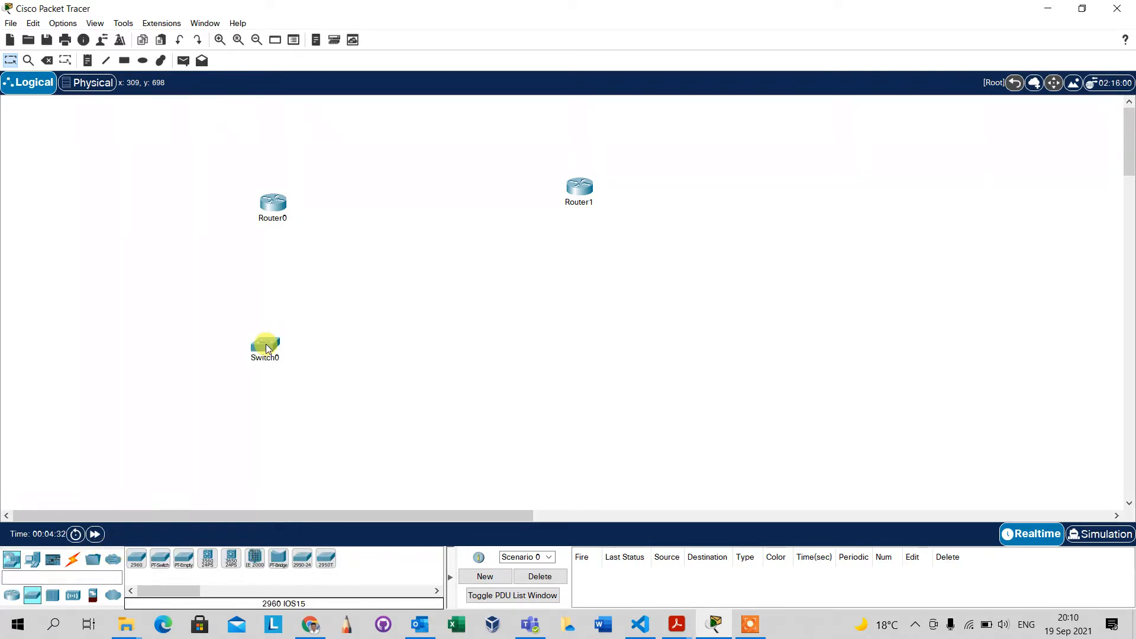
pyautogui.click(32, 559)
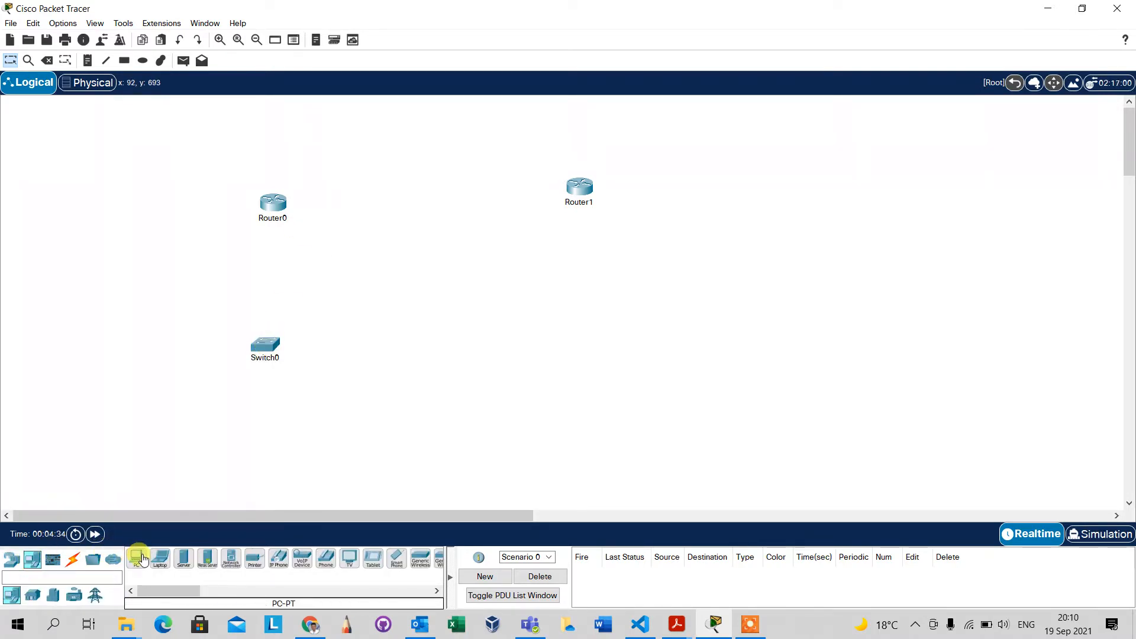
pyautogui.moveTo(142, 559); pyautogui.dragTo(360, 444)
pyautogui.moveTo(262, 451); pyautogui.dragTo(262, 452)
# Place a second PC well below Router1 and a 2960 switch between that PC and Router1.
pyautogui.moveTo(137, 559); pyautogui.dragTo(506, 325)
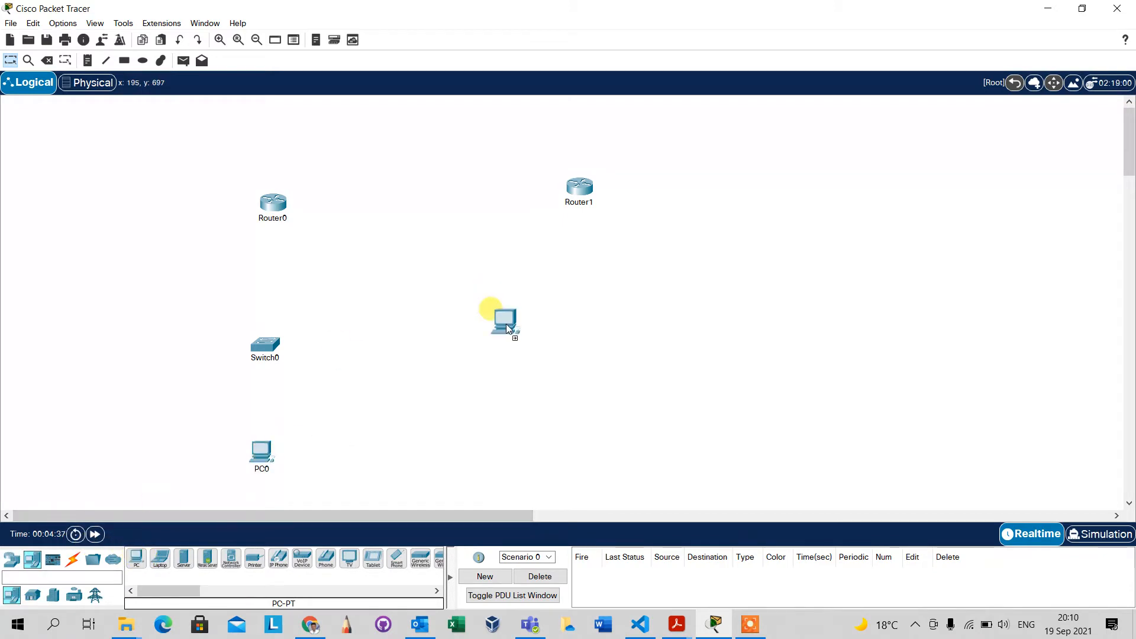
pyautogui.moveTo(614, 447); pyautogui.dragTo(613, 448)
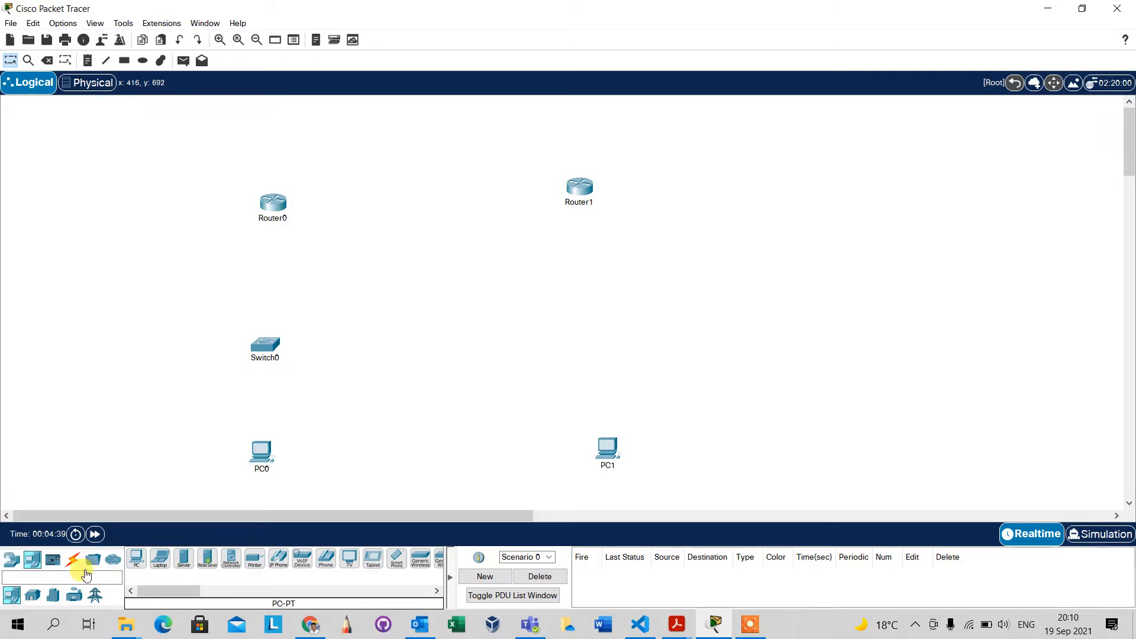
pyautogui.click(10, 559)
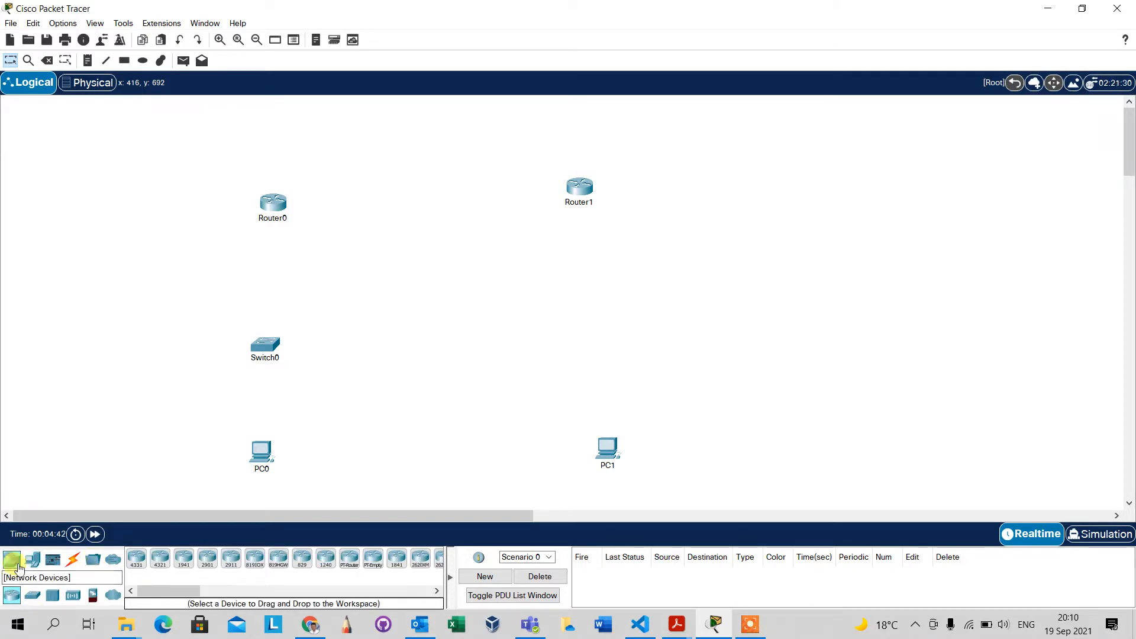
pyautogui.click(32, 595)
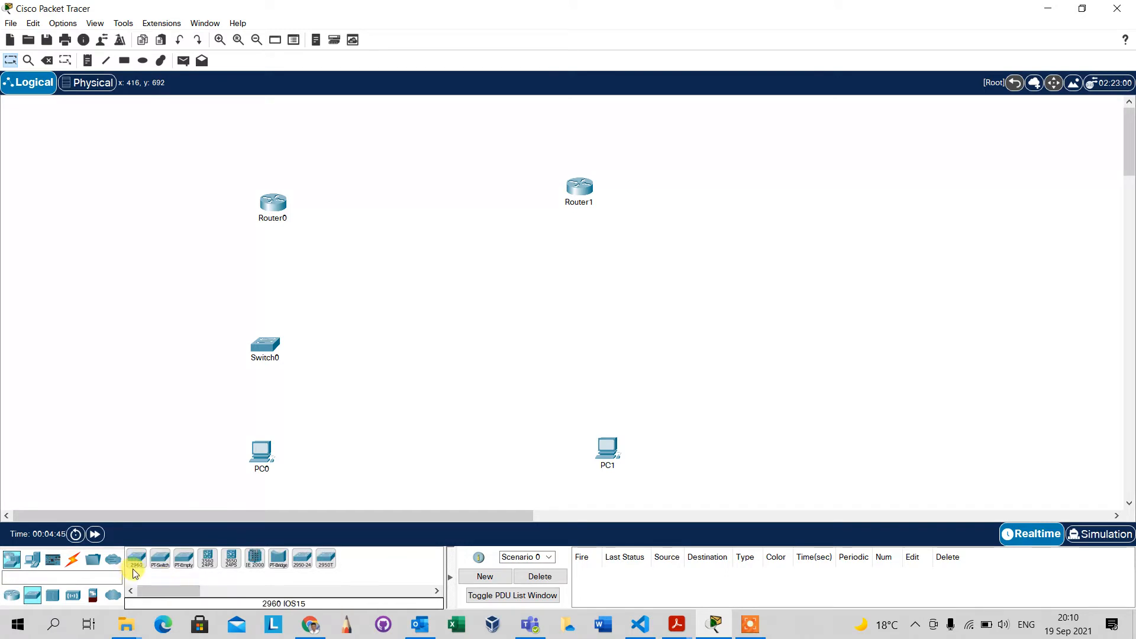
pyautogui.moveTo(136, 559); pyautogui.dragTo(604, 334)
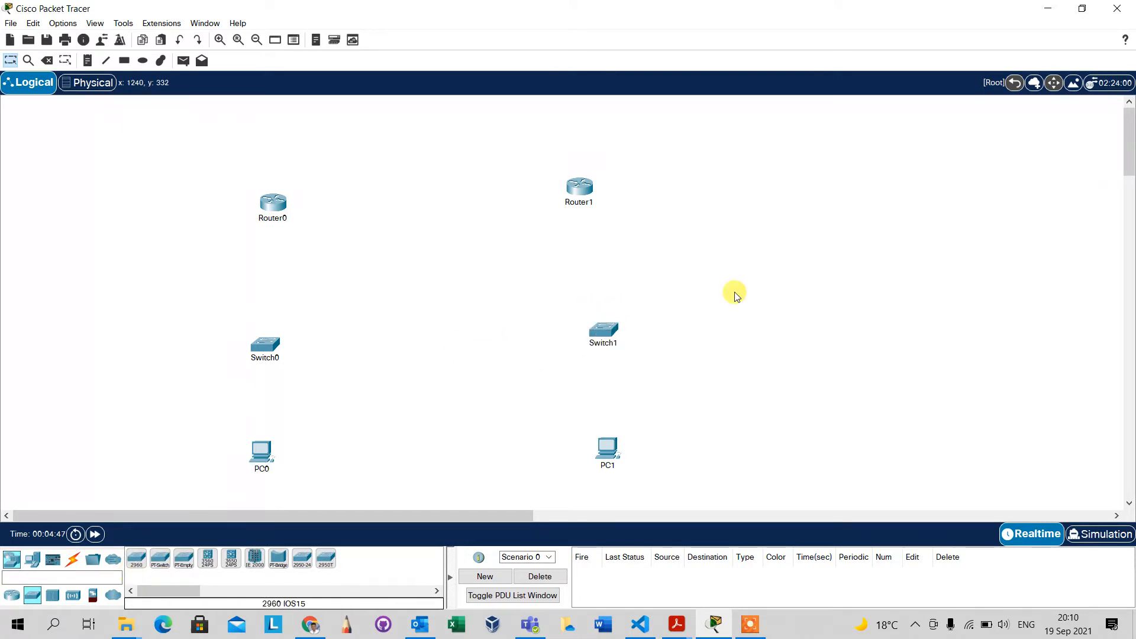
# Connect Router0 to Router1 with an automatically chosen connection type.
pyautogui.click(74, 559)
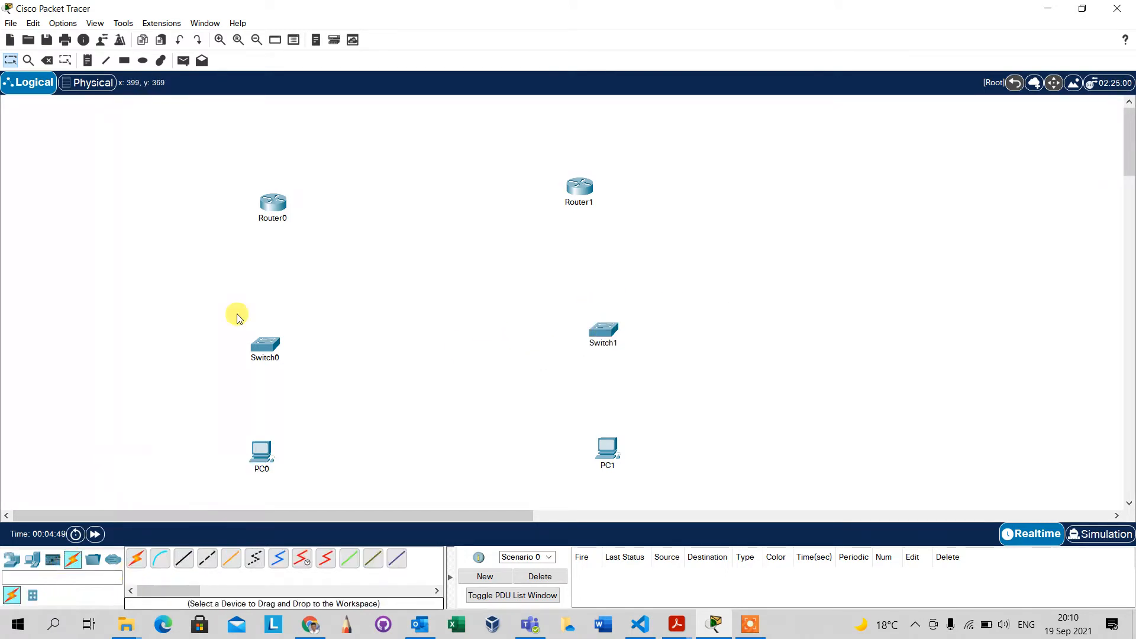
pyautogui.click(136, 558)
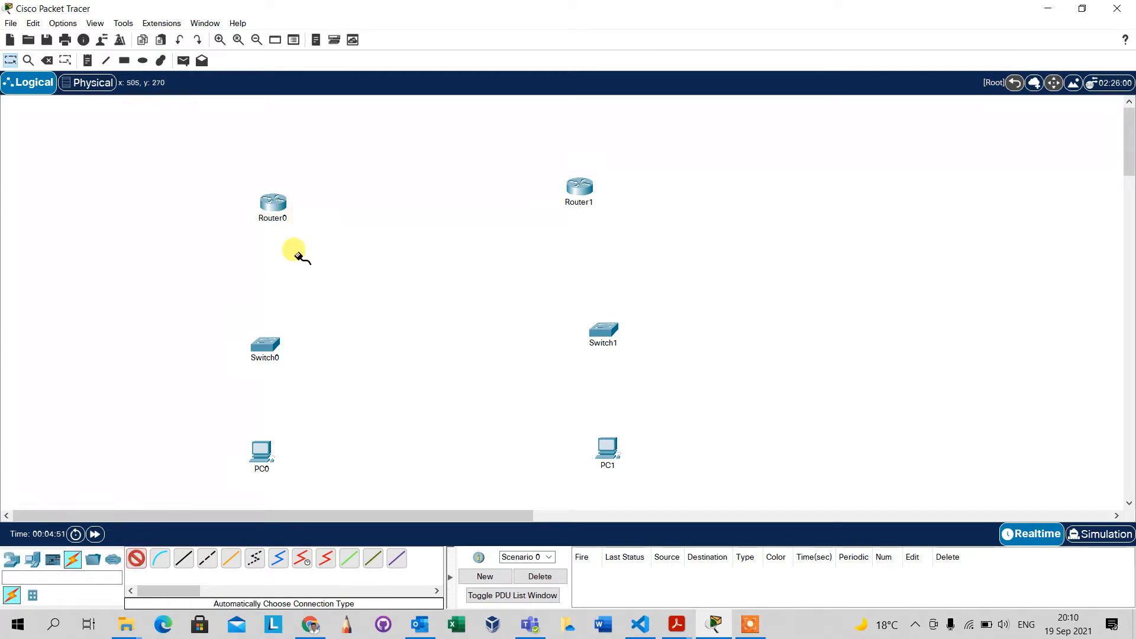
pyautogui.click(272, 203)
pyautogui.click(579, 185)
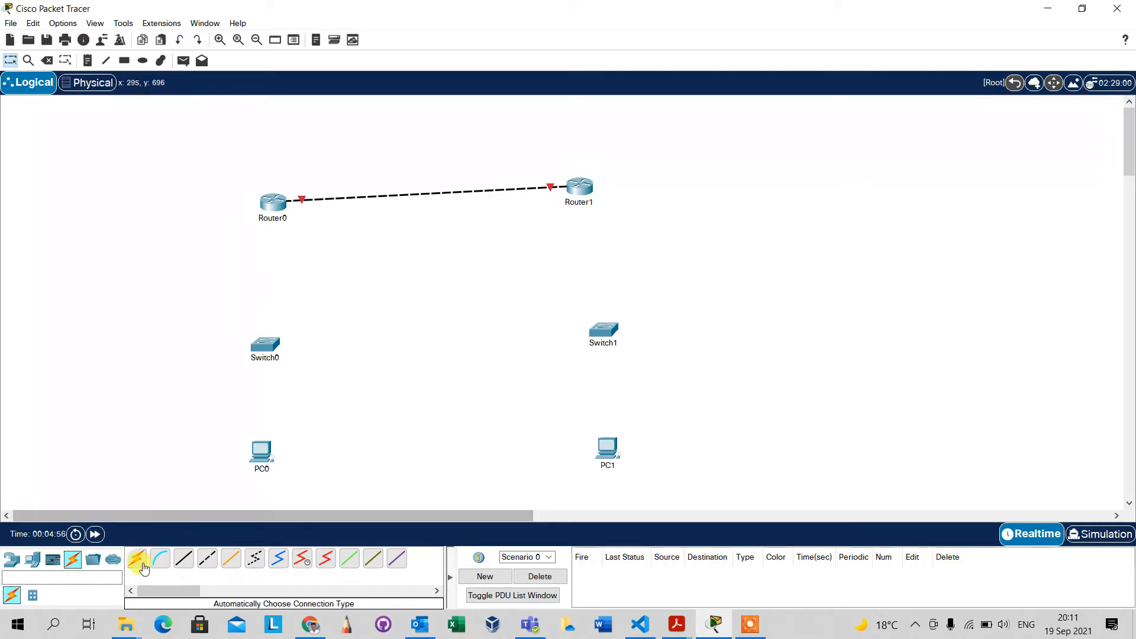
# Connect Router0 to Switch0 and Switch0 to PC0 with automatically chosen connection types.
pyautogui.click(136, 559)
pyautogui.click(272, 201)
pyautogui.click(264, 343)
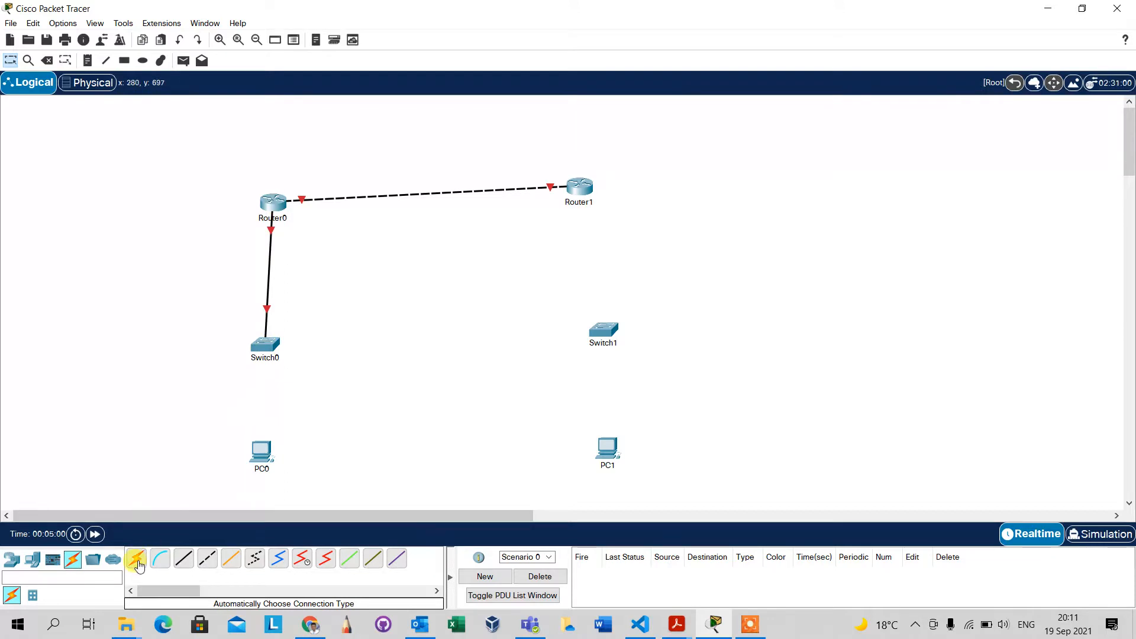
pyautogui.click(137, 561)
pyautogui.click(264, 342)
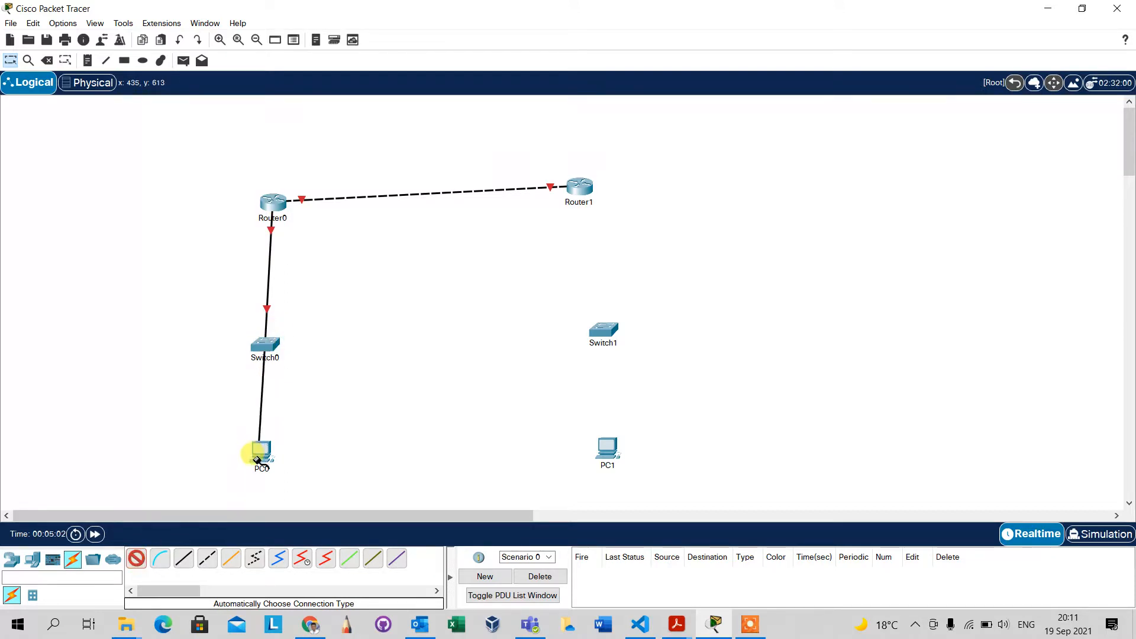
pyautogui.click(262, 451)
# Connect Router1 to Switch1 and Switch1 to PC1 with automatically chosen connection types.
pyautogui.click(137, 560)
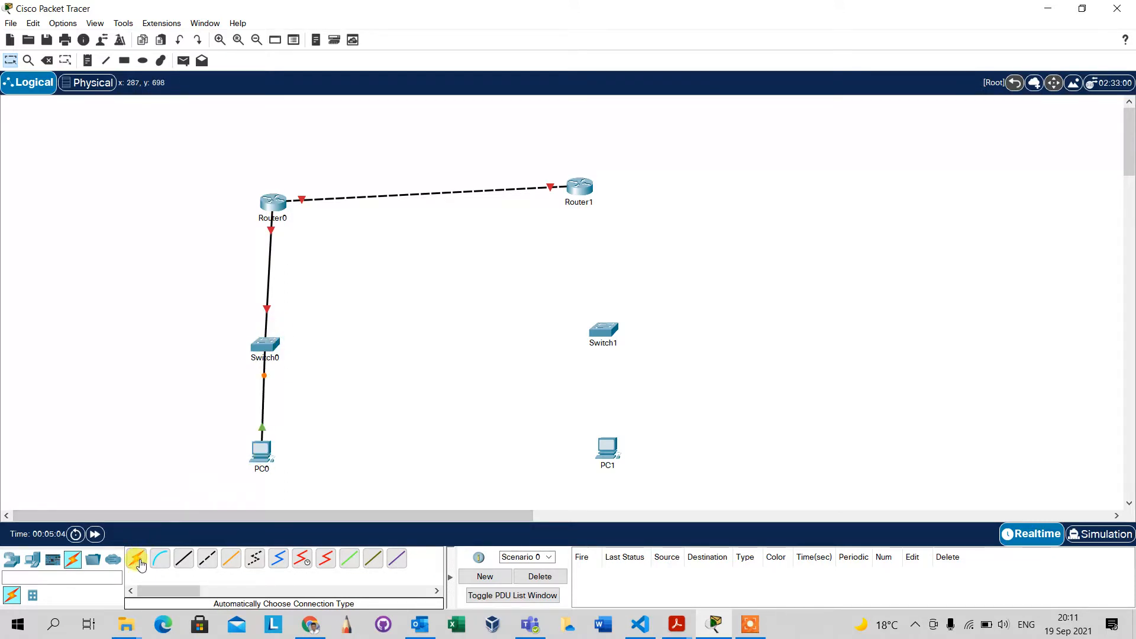
pyautogui.click(583, 185)
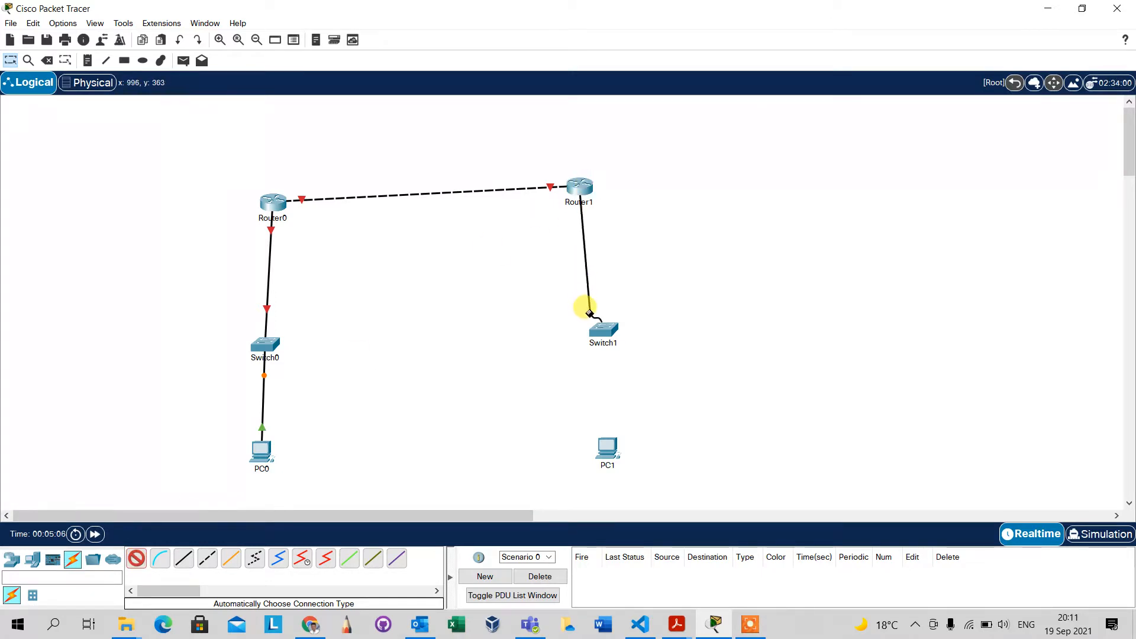
pyautogui.click(607, 333)
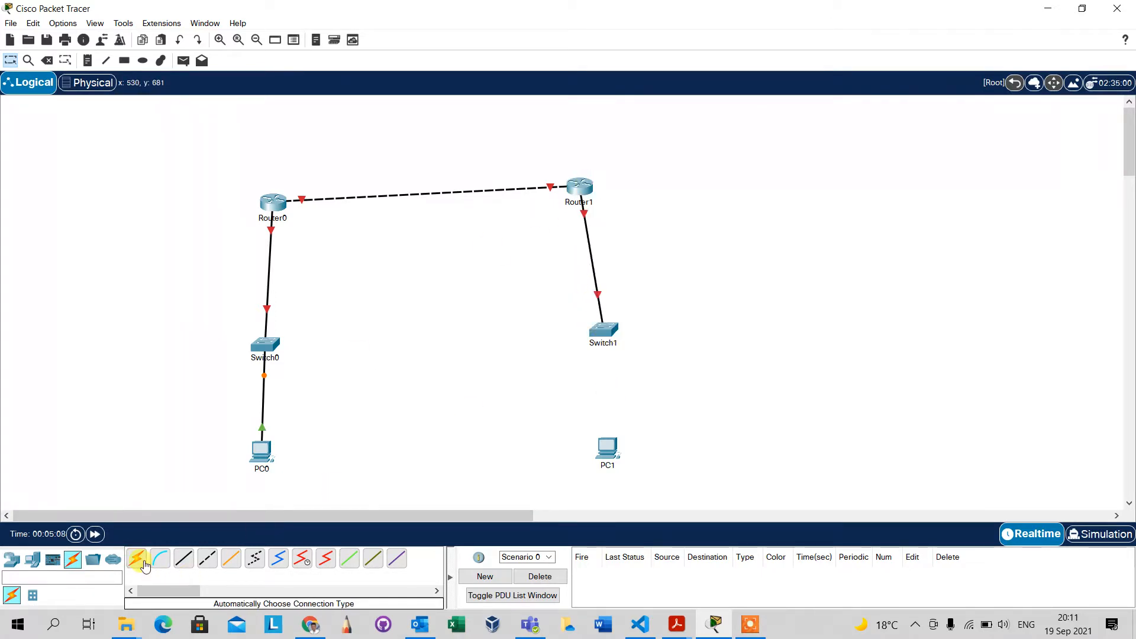
pyautogui.click(137, 559)
pyautogui.click(603, 328)
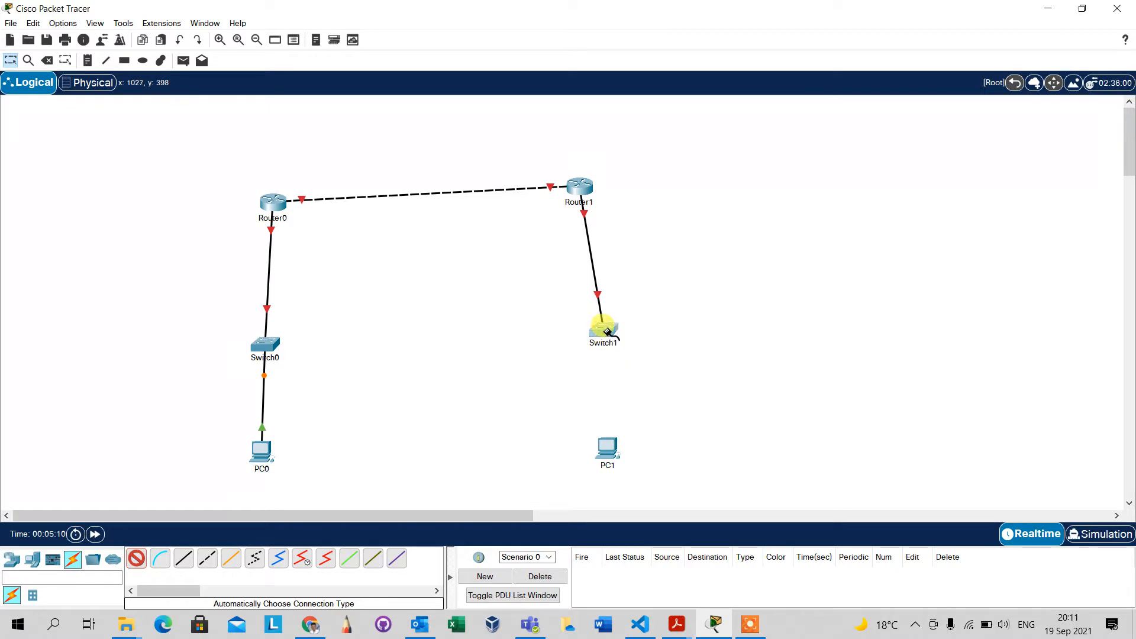
pyautogui.click(610, 450)
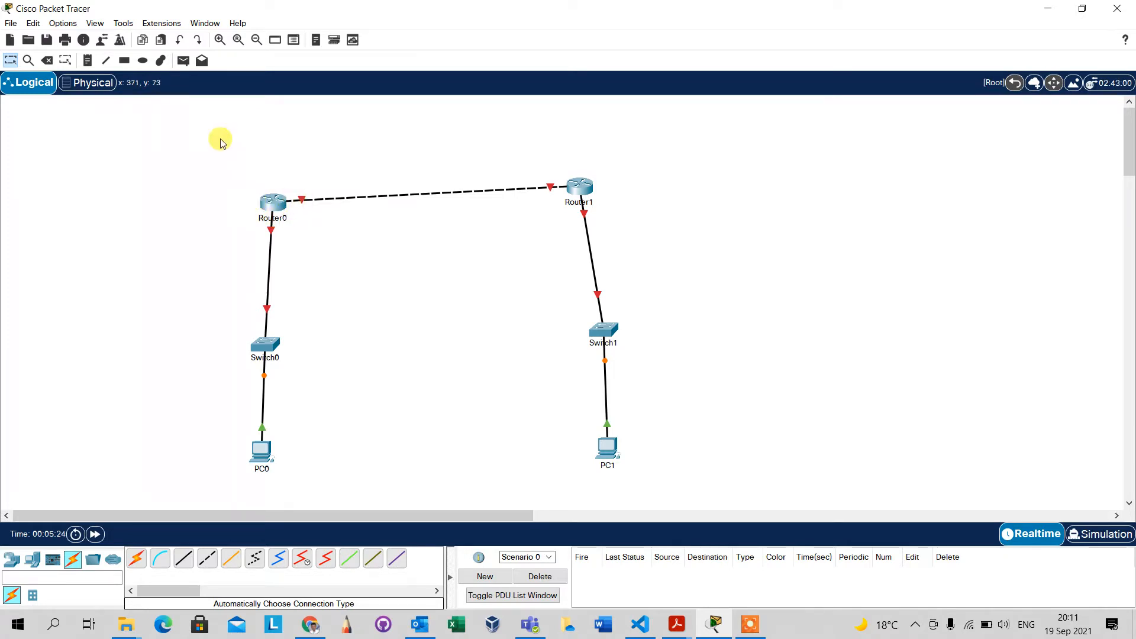
# Add notes labelling the router-to-router link 192.168.10.0 /24, the Router0–Switch0 link 192.168.20.0 /24 and the Router1–Switch1 link 192.168.30.0 /24.
pyautogui.click(88, 62)
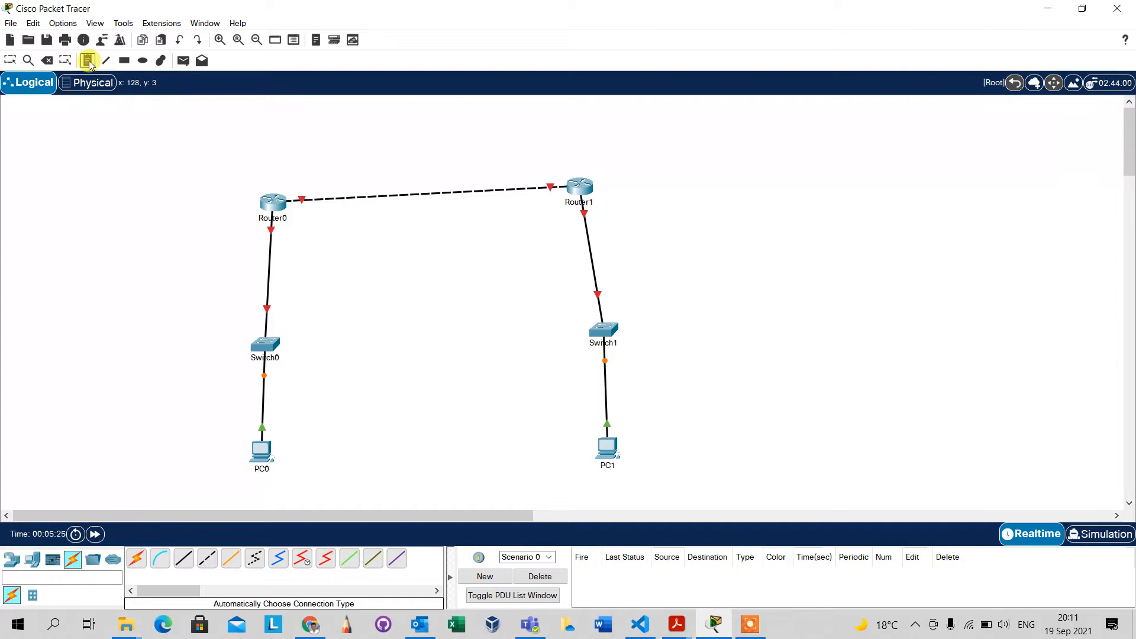
pyautogui.click(333, 181)
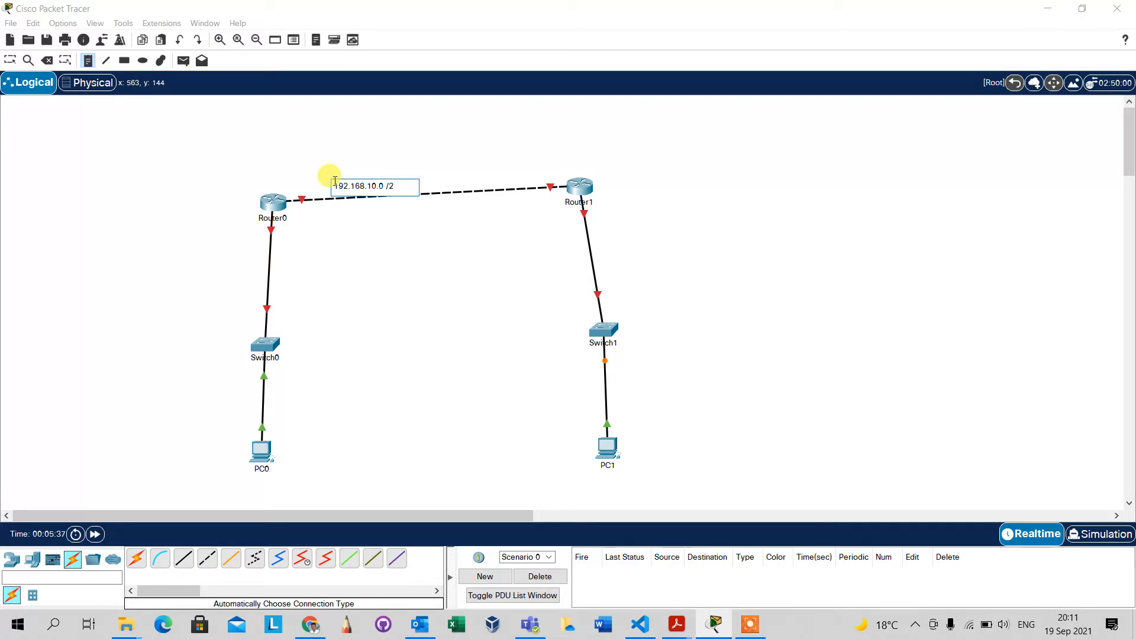
pyautogui.click(267, 279)
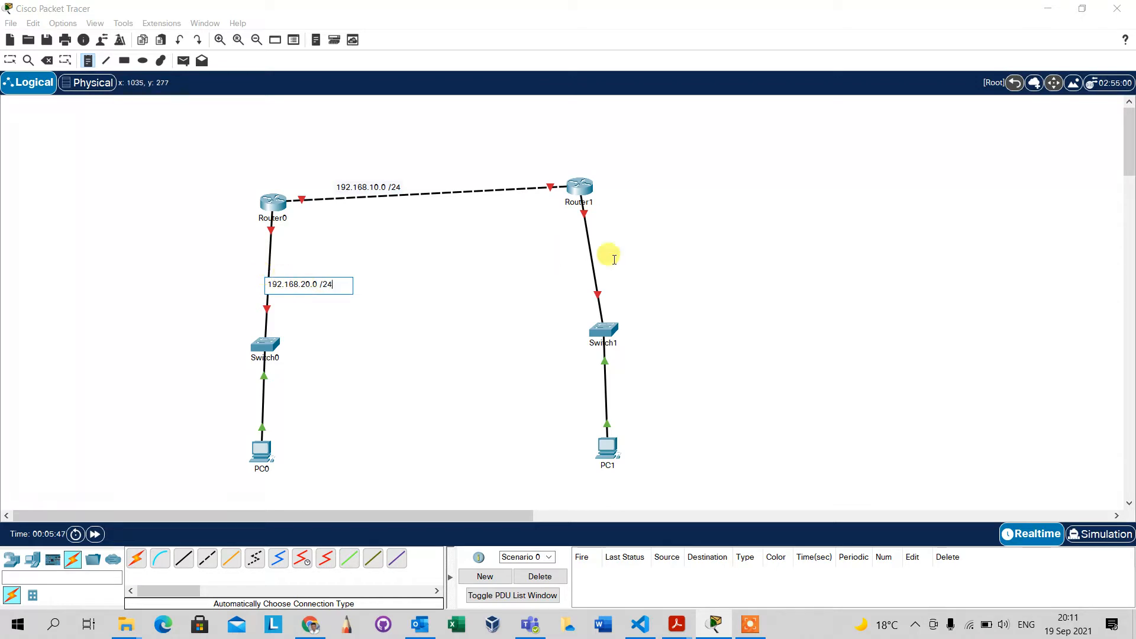
pyautogui.click(577, 239)
pyautogui.write('192.168.30.0 /24')
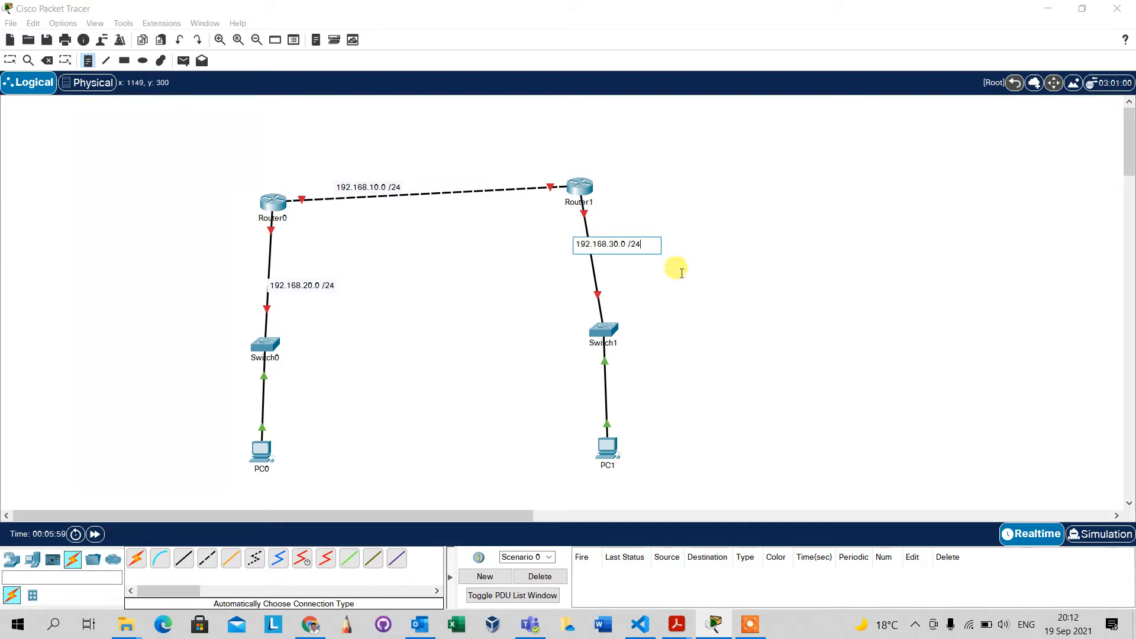
pyautogui.press('Escape')
# Move Router0 higher and reposition the 192.168.20.0 /24 and 192.168.10.0 /24 notes beside their links.
pyautogui.moveTo(794, 290); pyautogui.dragTo(406, 245)
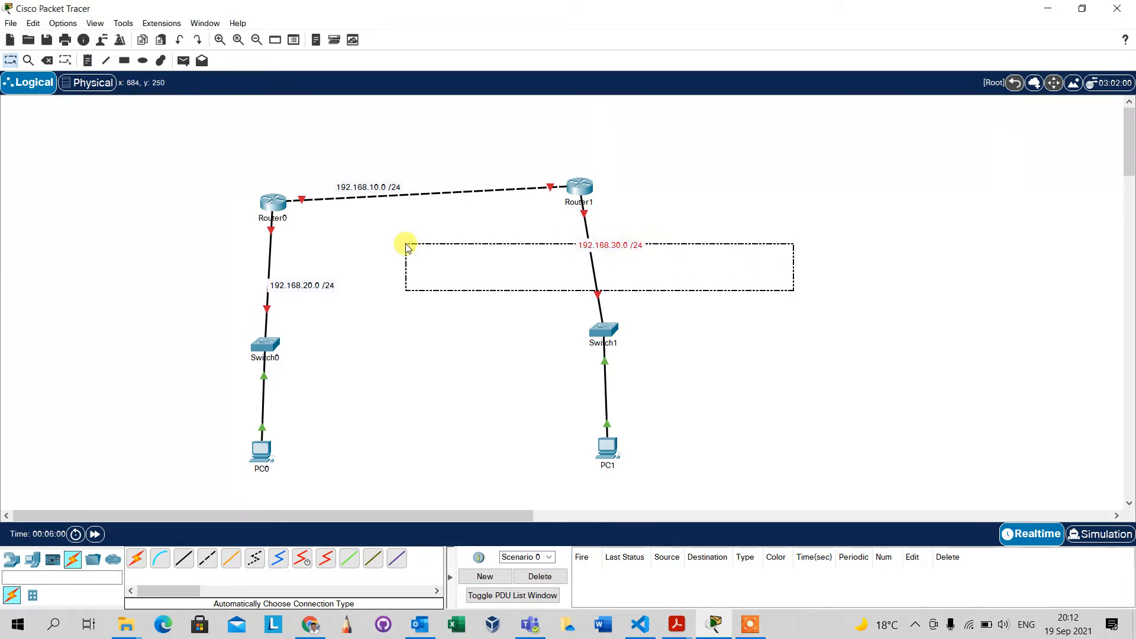
pyautogui.click(303, 278)
pyautogui.moveTo(304, 286); pyautogui.dragTo(238, 274)
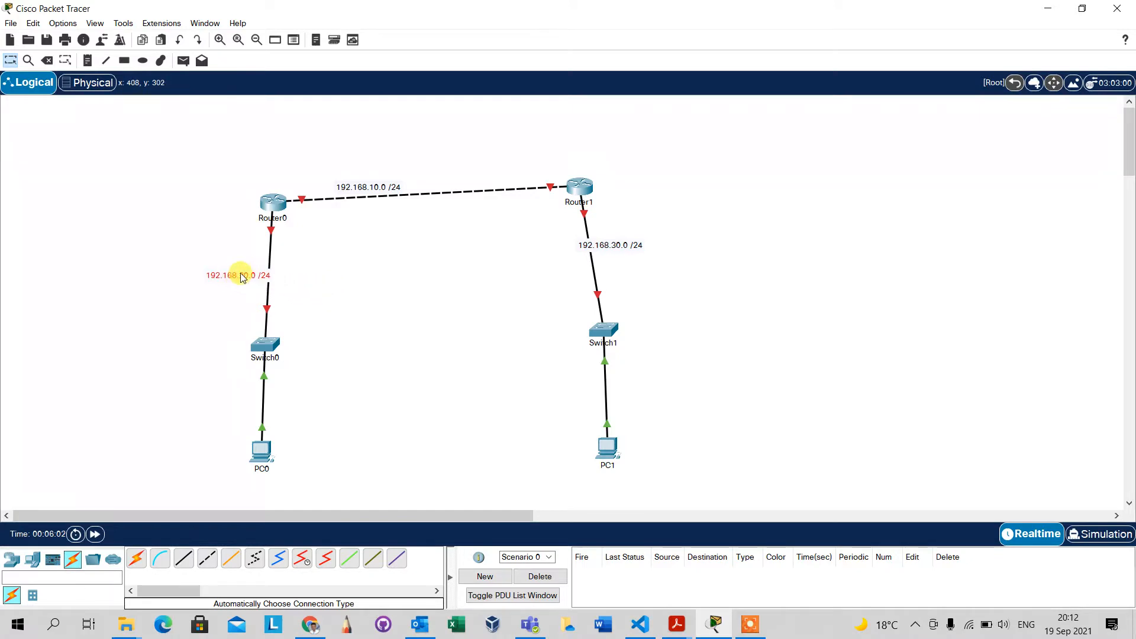
pyautogui.moveTo(282, 212); pyautogui.dragTo(281, 178)
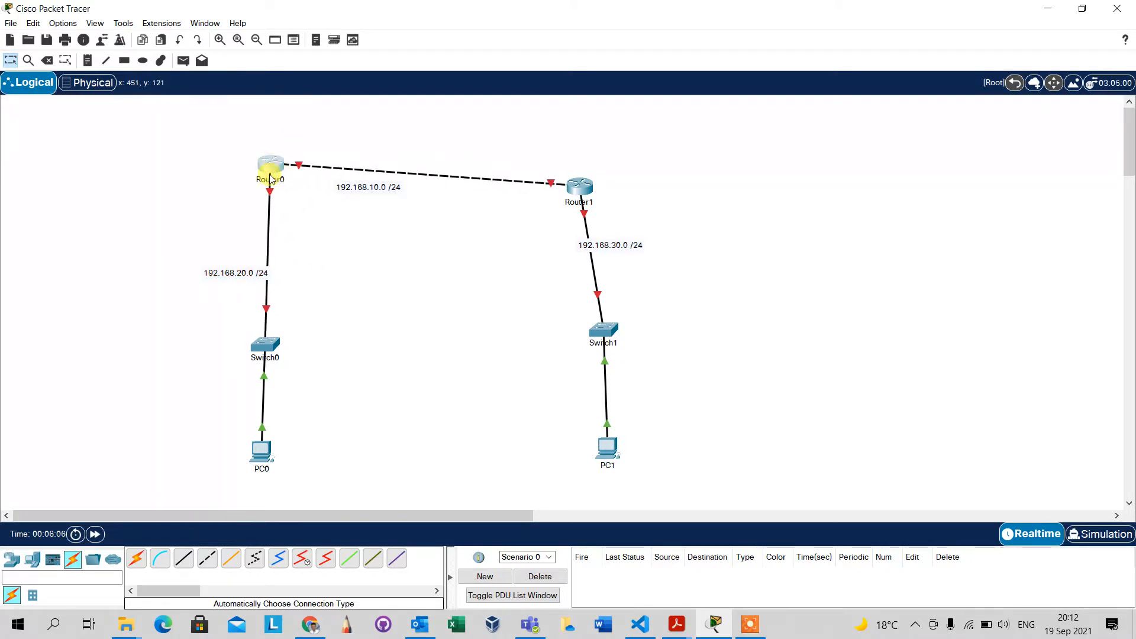
pyautogui.moveTo(233, 272); pyautogui.dragTo(260, 222)
pyautogui.moveTo(362, 186); pyautogui.dragTo(381, 156)
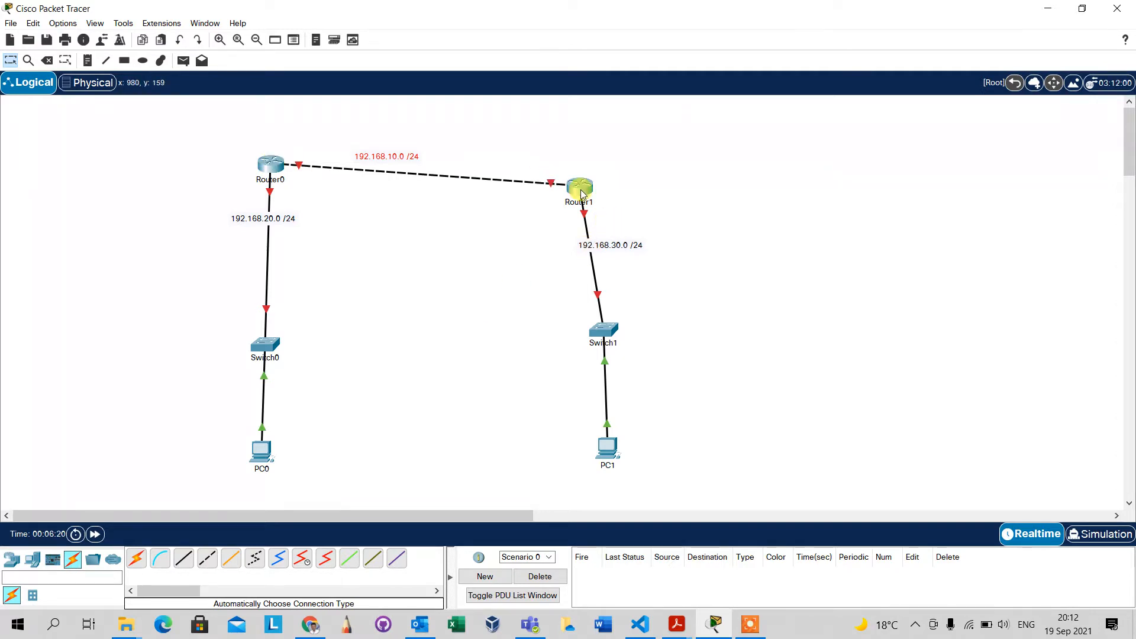
# Add a text note reading RIP in the empty area to the right of Router1.
pyautogui.moveTo(579, 193)
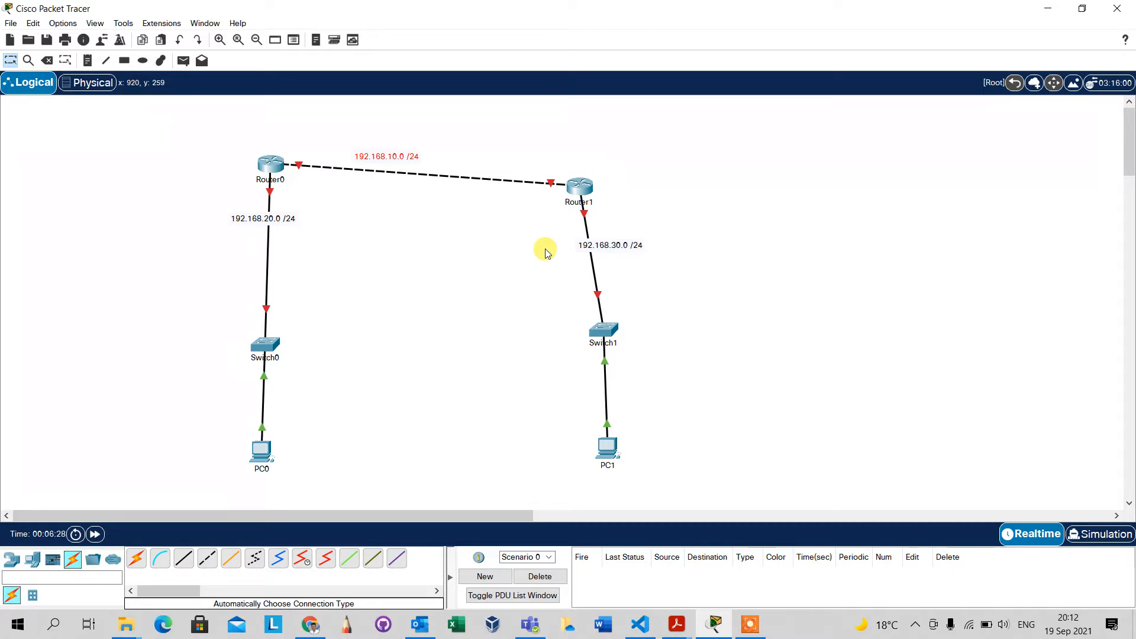
pyautogui.click(89, 60)
pyautogui.click(699, 142)
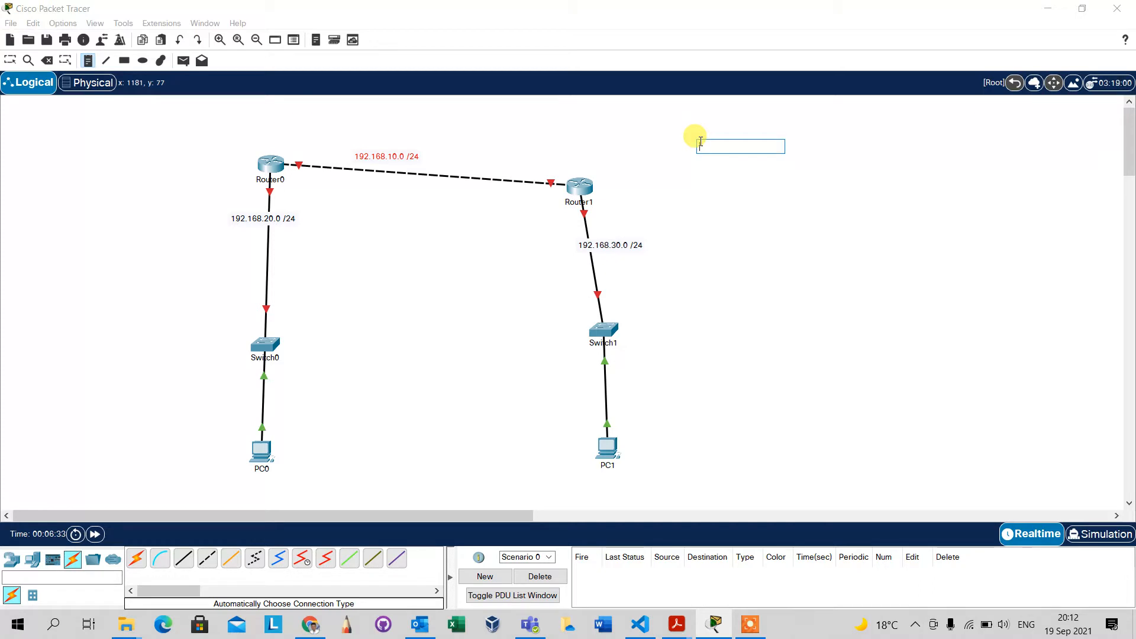
pyautogui.write('RIP')
pyautogui.click(936, 321)
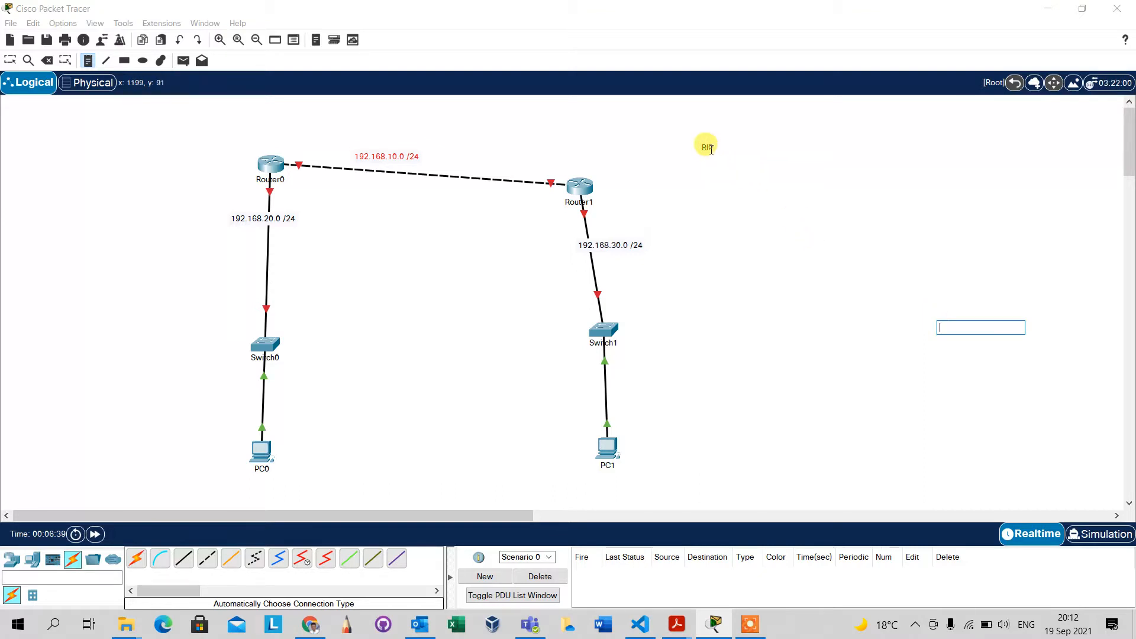
pyautogui.write('1')
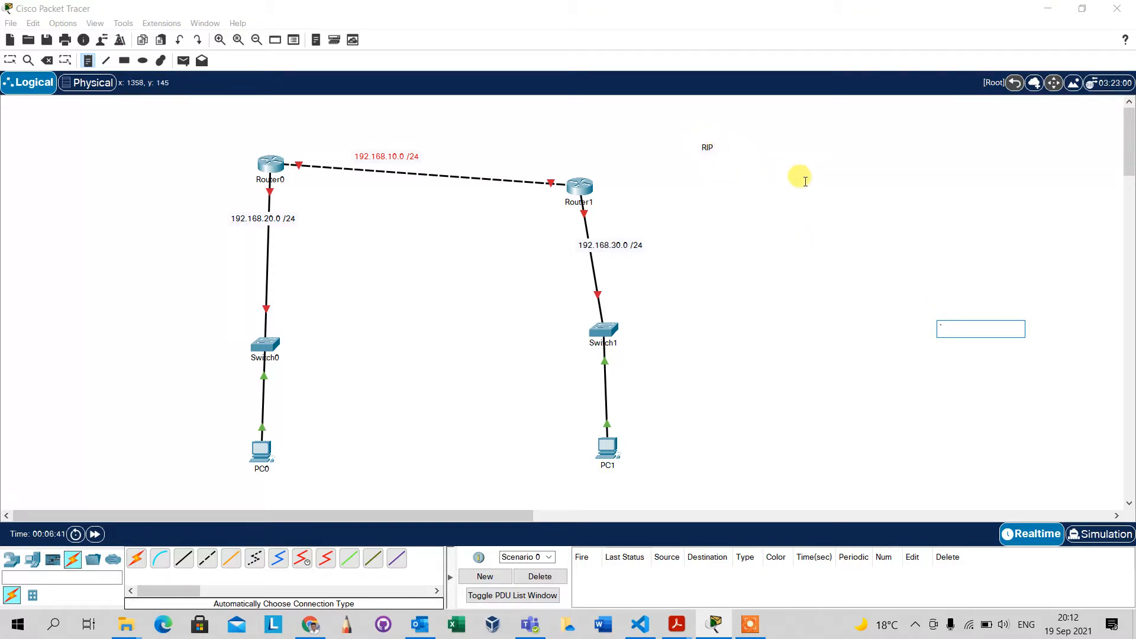
# Move the RIP note above the link between Router0 and Router1.
pyautogui.press('Escape')
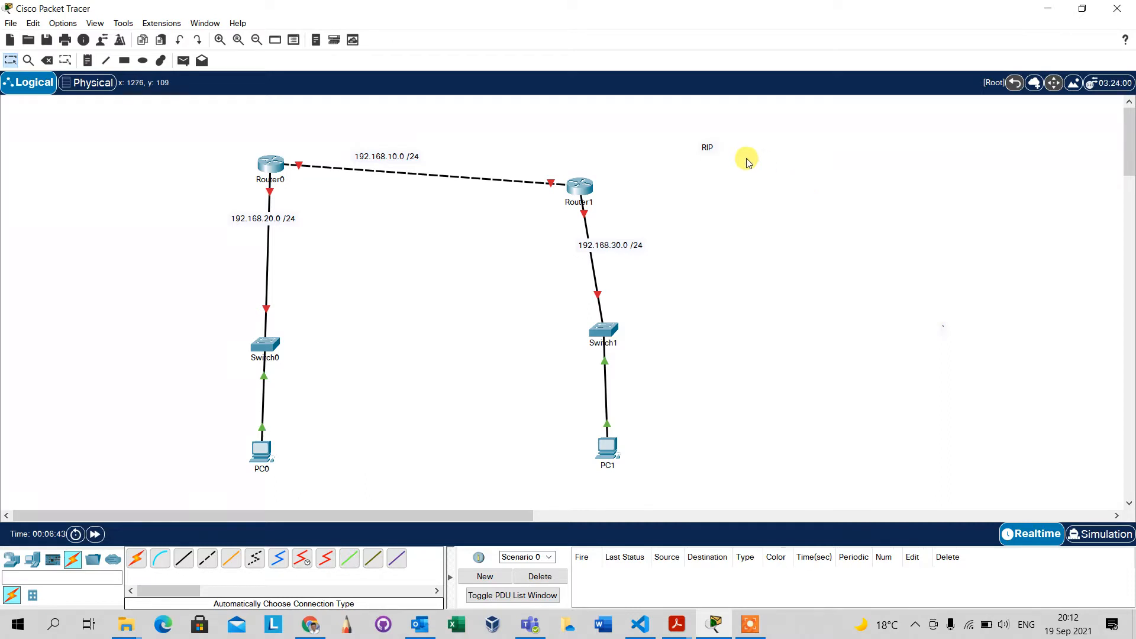
pyautogui.moveTo(715, 155); pyautogui.dragTo(466, 132)
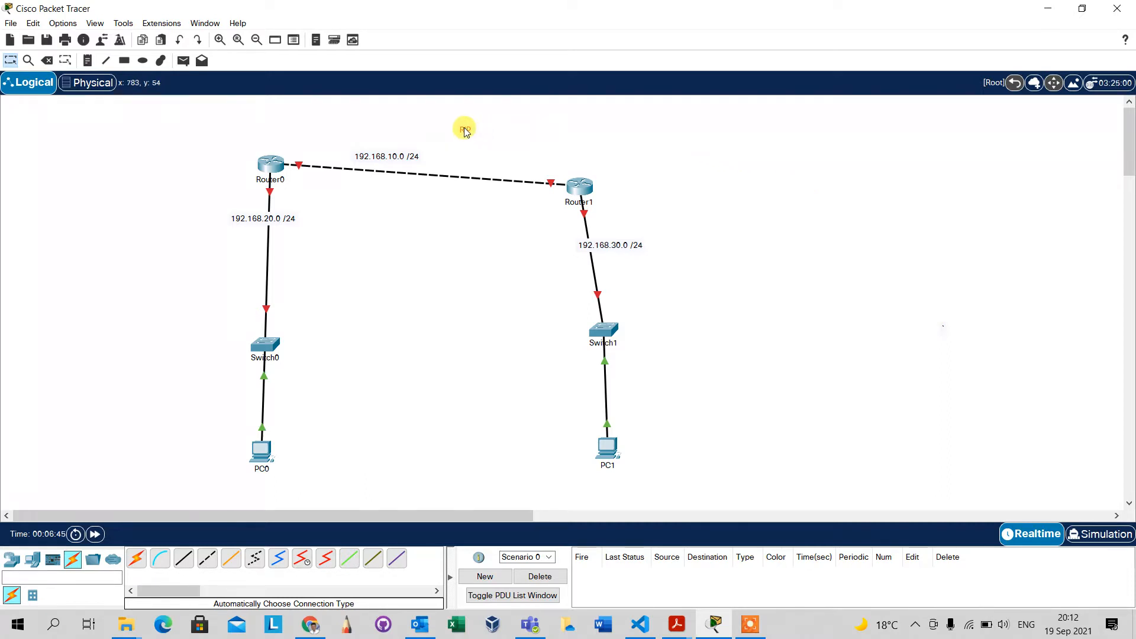
# Move PC0 and PC1 up closer to their switches and shift the 192.168.10.0 /24 note nearer the middle of its link.
pyautogui.scroll(3, 467, 131)
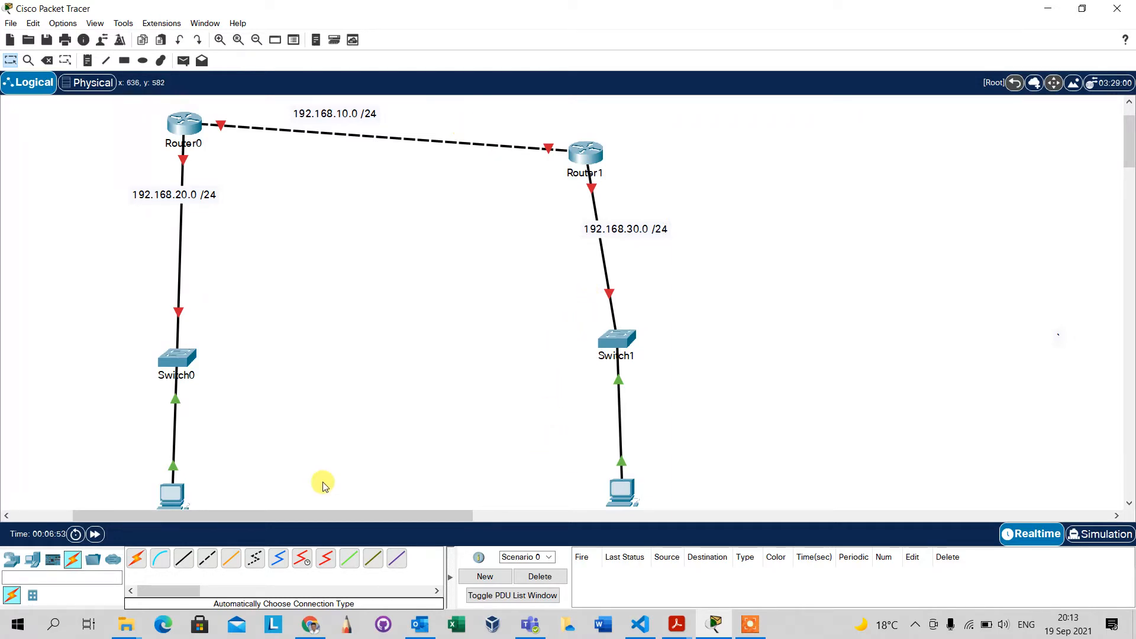
pyautogui.moveTo(183, 489); pyautogui.dragTo(184, 458)
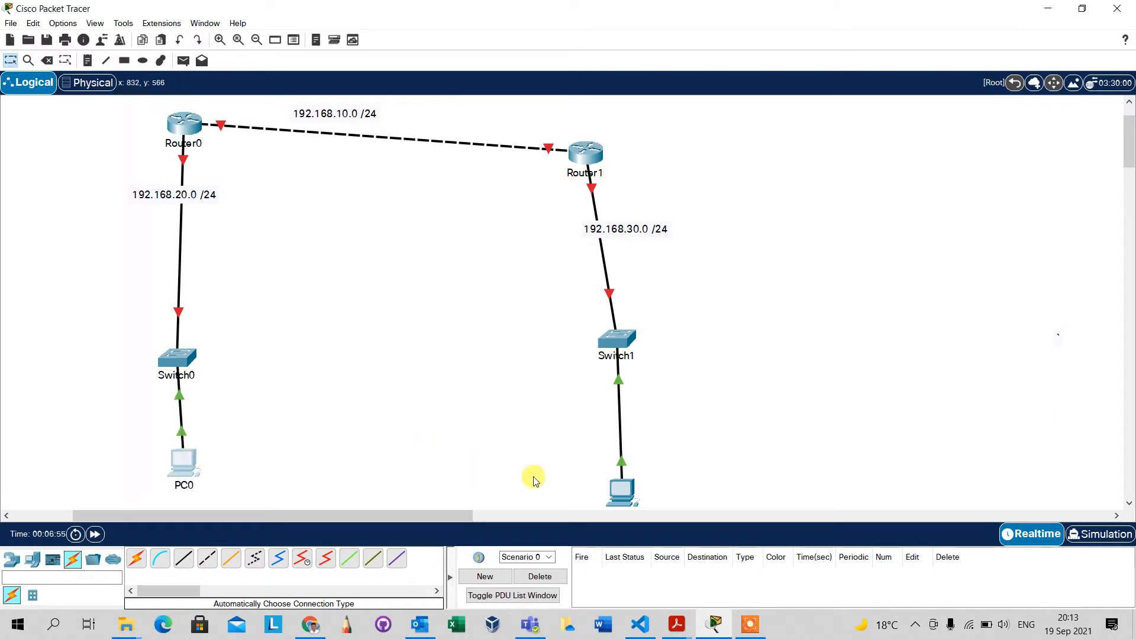
pyautogui.moveTo(620, 492); pyautogui.dragTo(635, 463)
pyautogui.moveTo(355, 114); pyautogui.dragTo(395, 121)
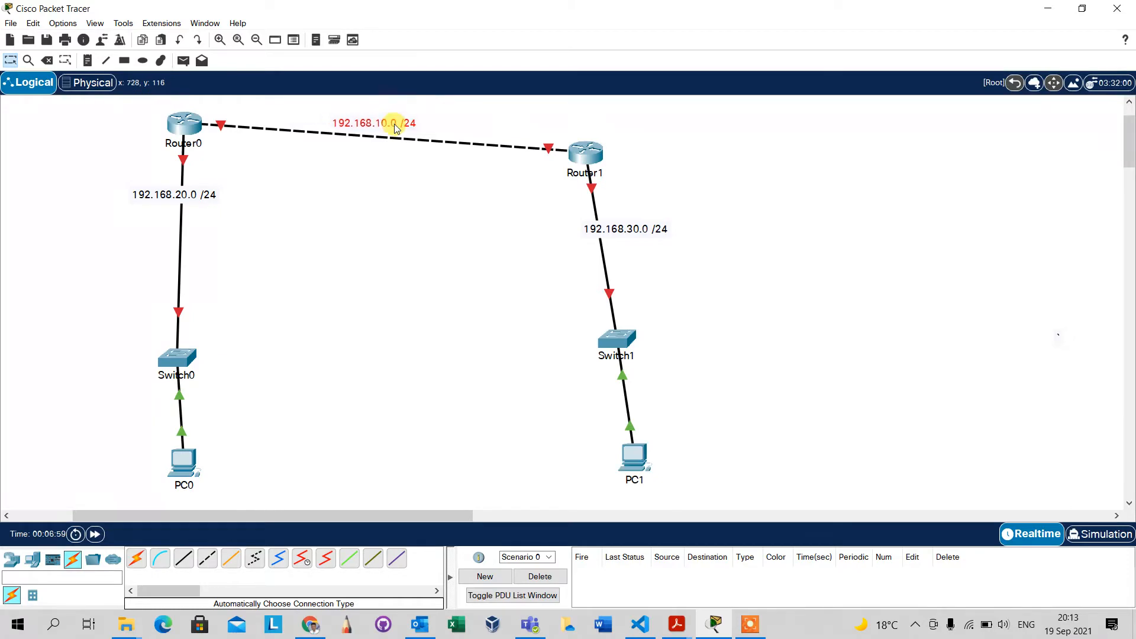
pyautogui.click(306, 206)
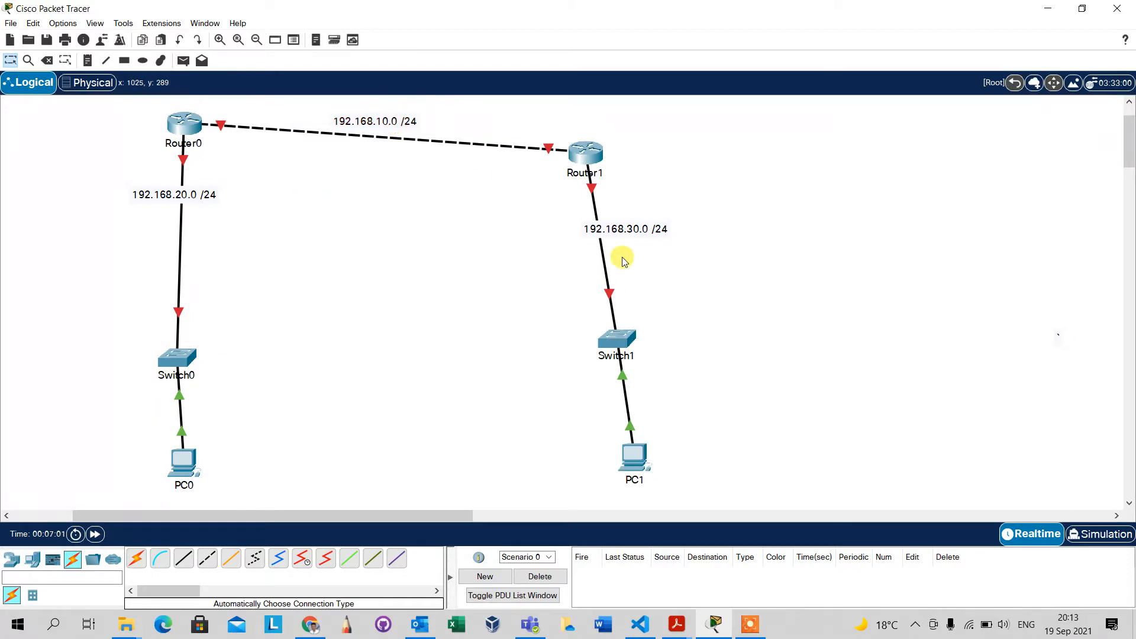
pyautogui.click(583, 155)
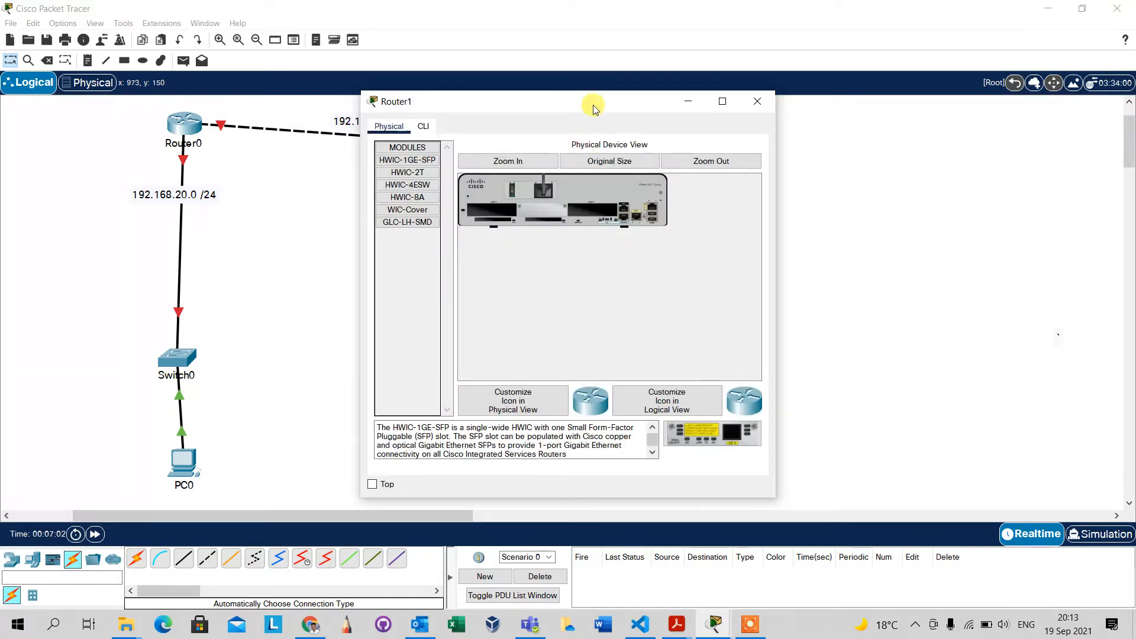
pyautogui.moveTo(594, 100); pyautogui.dragTo(906, 90)
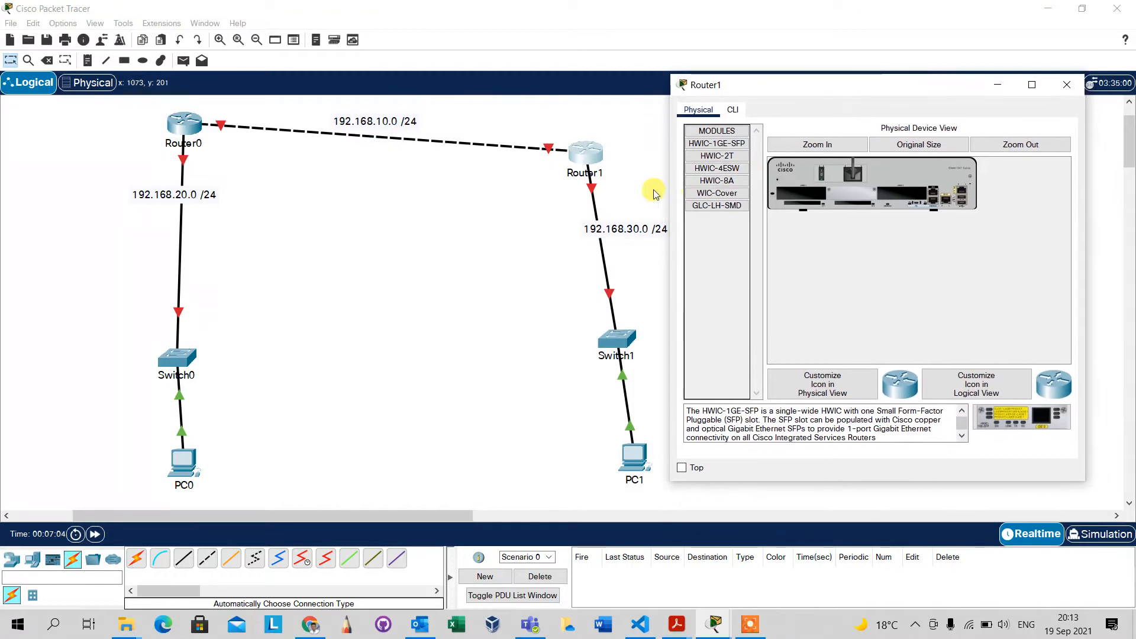
pyautogui.click(520, 198)
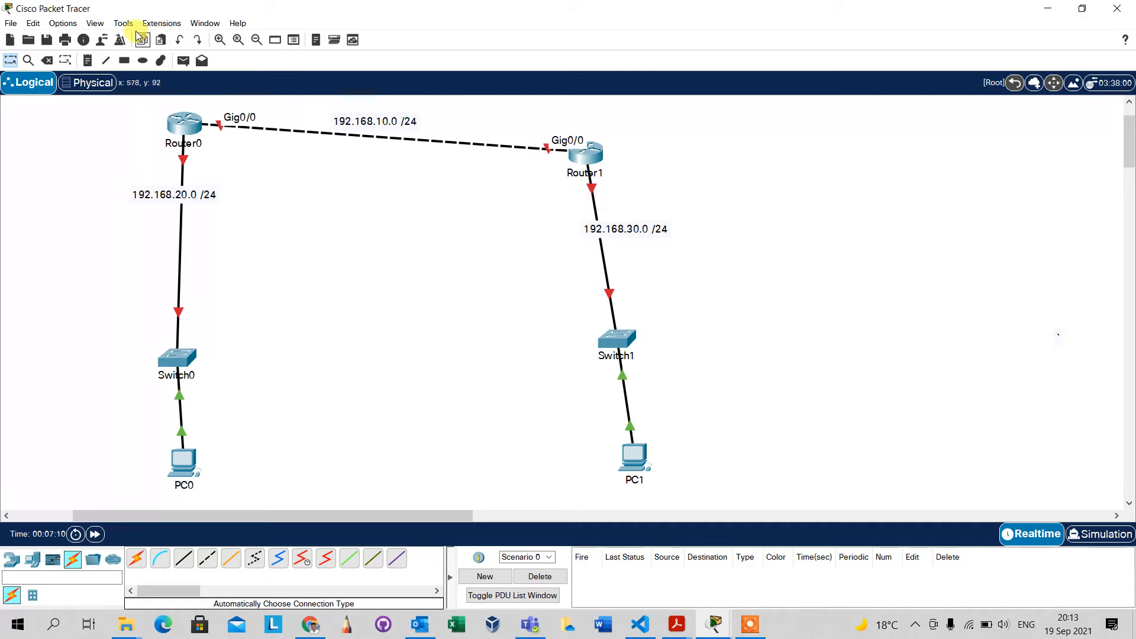
# Turn on the preference to always show port labels in the logical workspace.
pyautogui.click(94, 23)
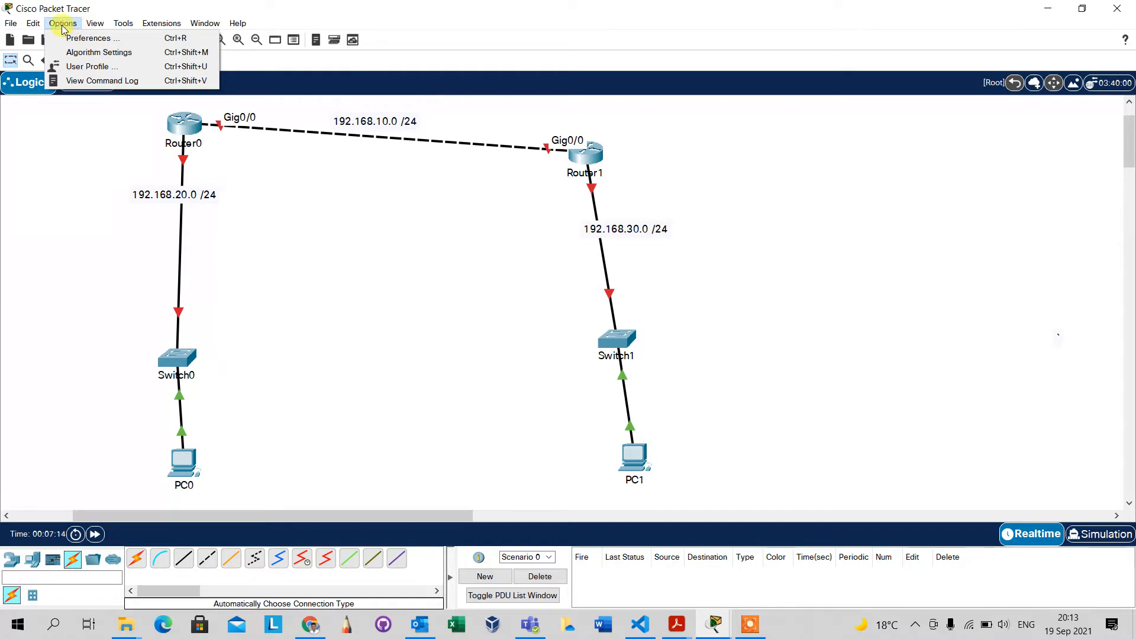
pyautogui.click(82, 39)
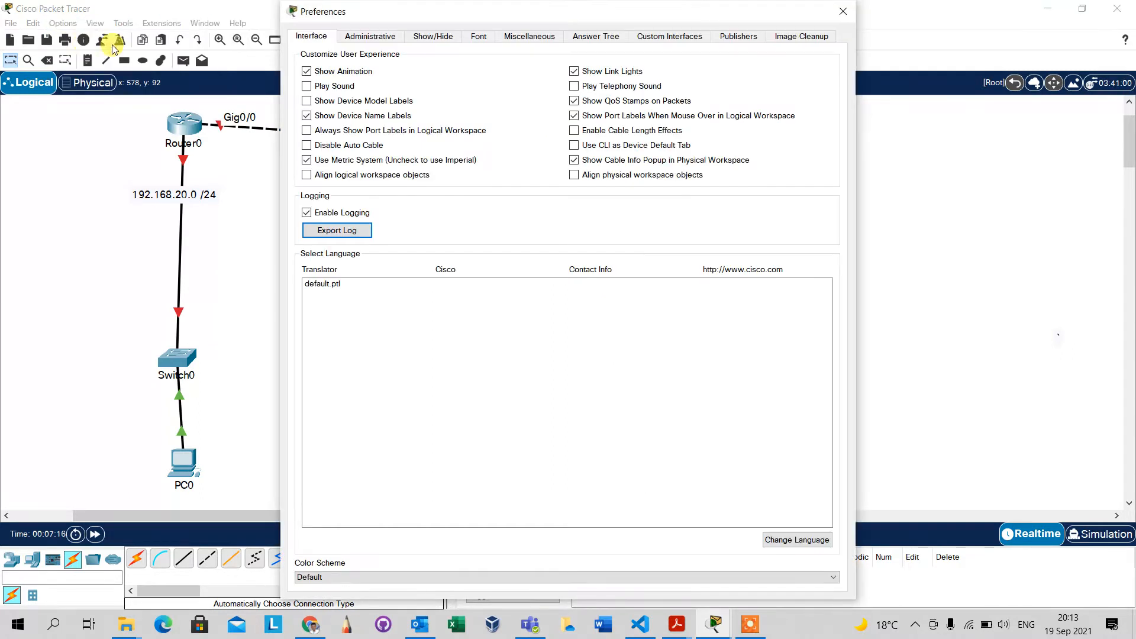
pyautogui.click(306, 130)
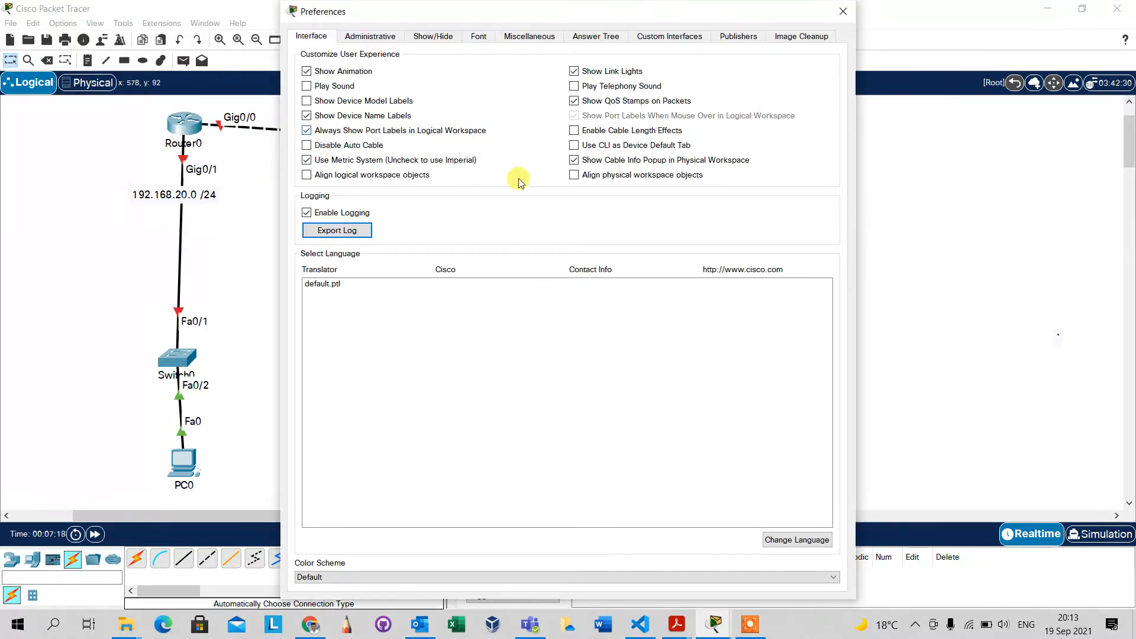
pyautogui.click(844, 12)
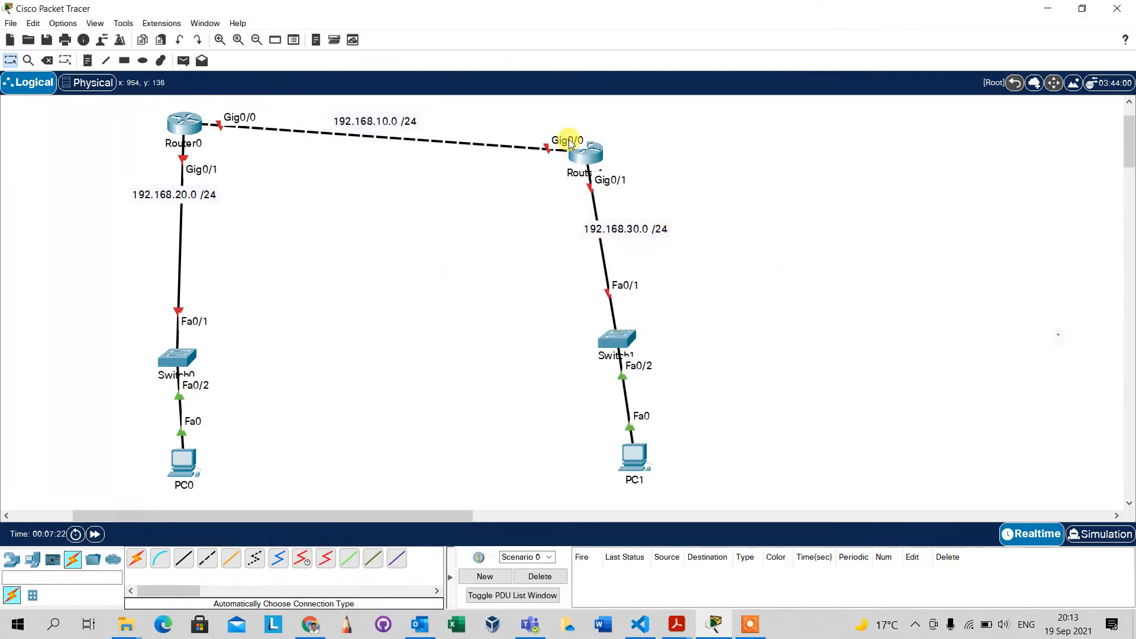
# Open Router1's command line beside the topology and answer NO to the initial configuration dialog.
pyautogui.click(591, 158)
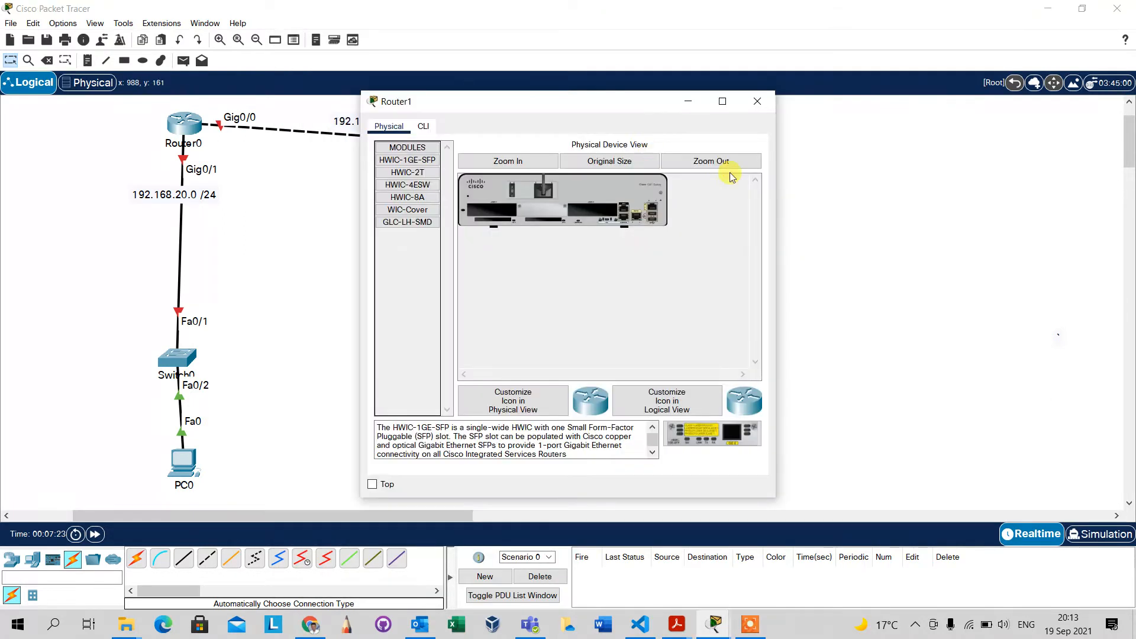
pyautogui.moveTo(631, 99); pyautogui.dragTo(964, 94)
pyautogui.click(759, 123)
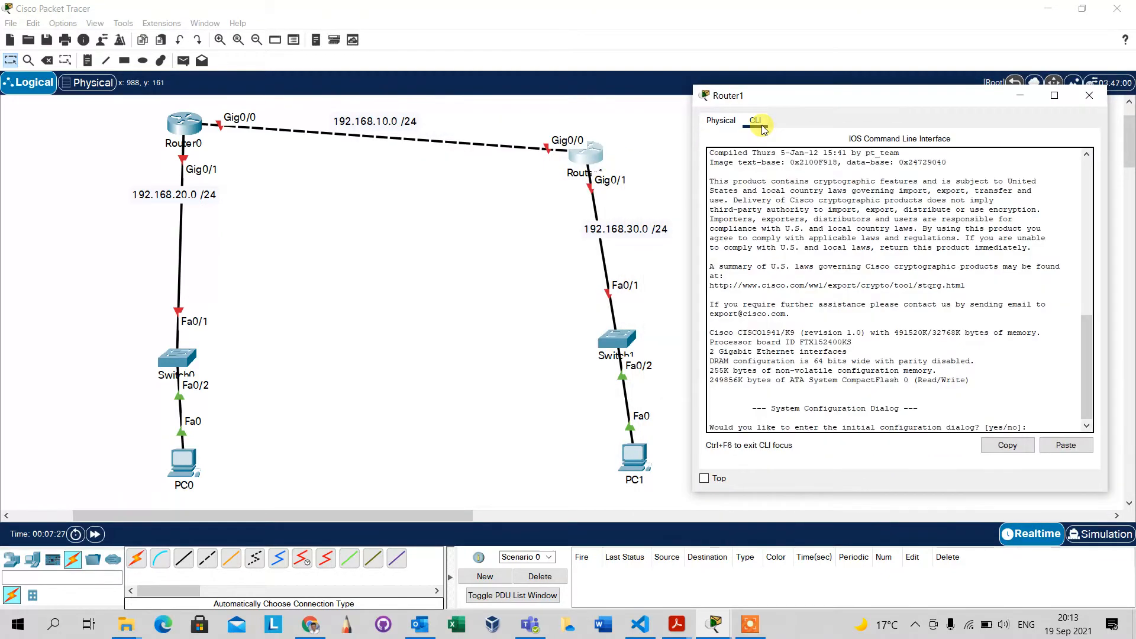
pyautogui.click(831, 403)
pyautogui.press('Return')
pyautogui.press('Return')
pyautogui.press('Return')
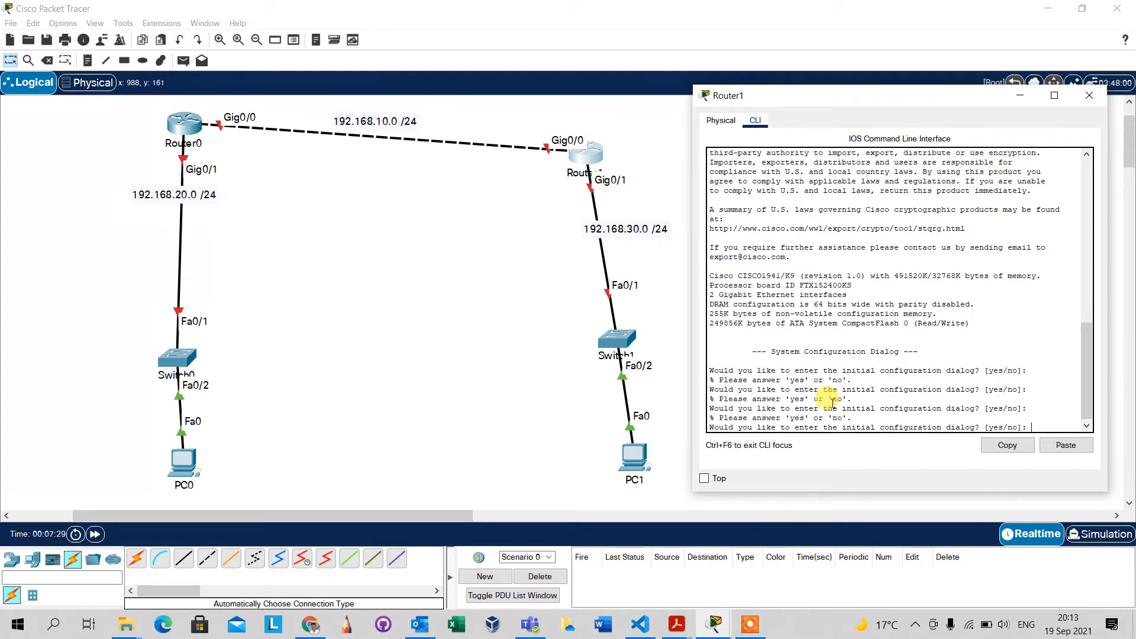
pyautogui.write('NO')
pyautogui.press('Return')
pyautogui.press('Return')
pyautogui.press('Return')
pyautogui.press('Return')
pyautogui.press('Return')
# Enter privileged mode on Router1 with enable, and global configuration mode with config t.
pyautogui.write('E')
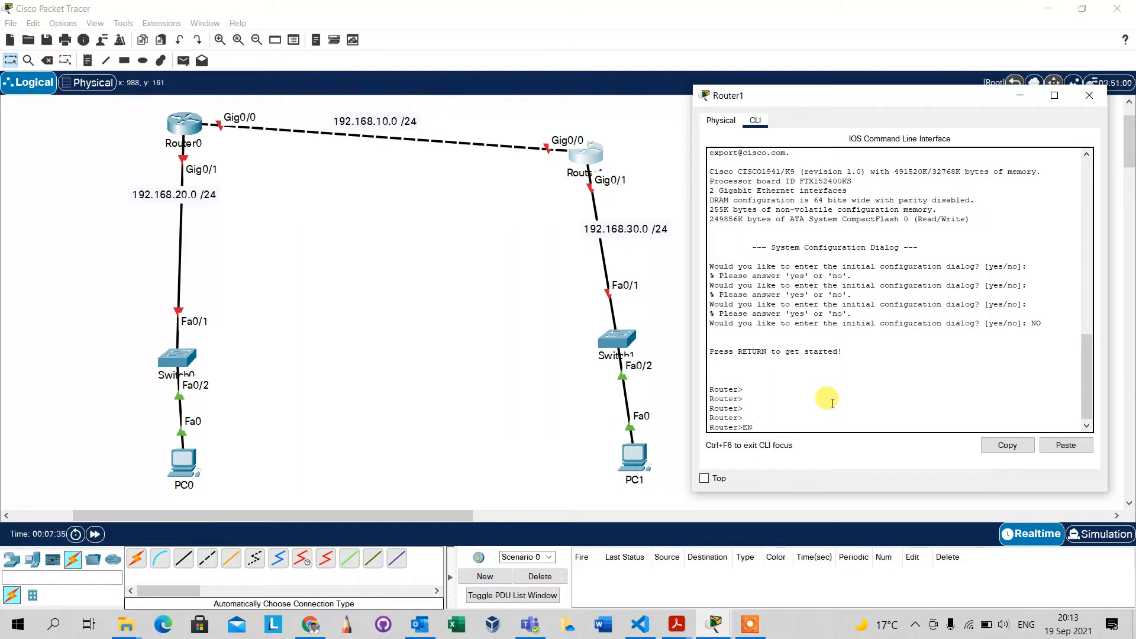
pyautogui.write('N')
pyautogui.press('Tab')
pyautogui.press('Return')
pyautogui.press('Return')
pyautogui.press('Return')
pyautogui.press('Return')
pyautogui.press('Return')
pyautogui.press('Return')
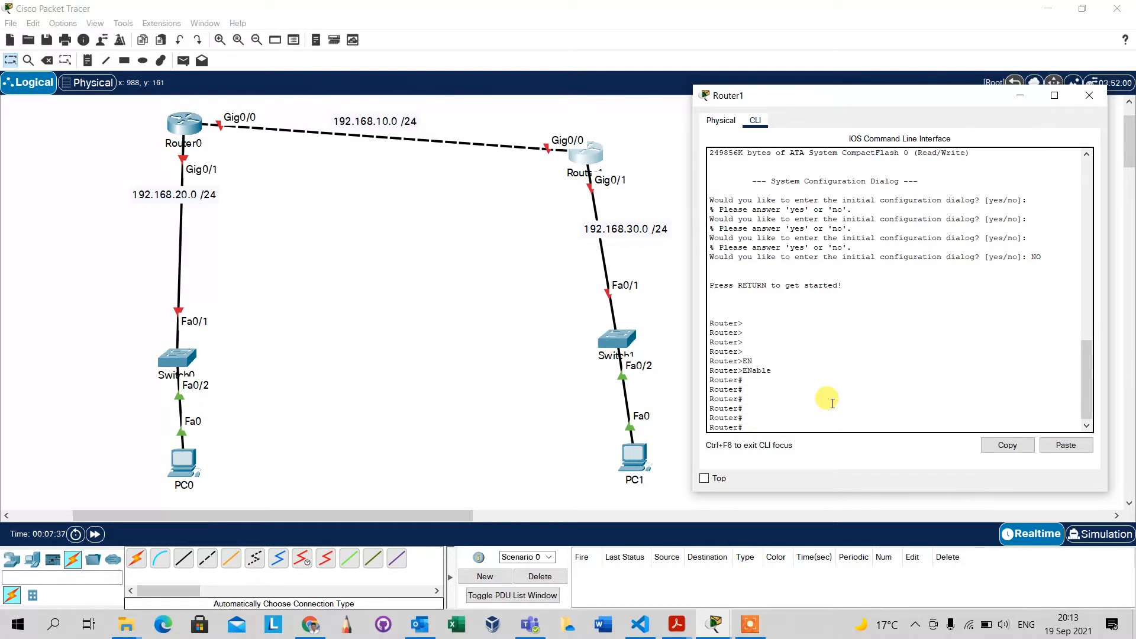
pyautogui.write('config t')
pyautogui.press('Return')
pyautogui.press('Return')
pyautogui.press('Return')
pyautogui.press('Return')
pyautogui.press('Return')
pyautogui.press('Return')
pyautogui.press('Return')
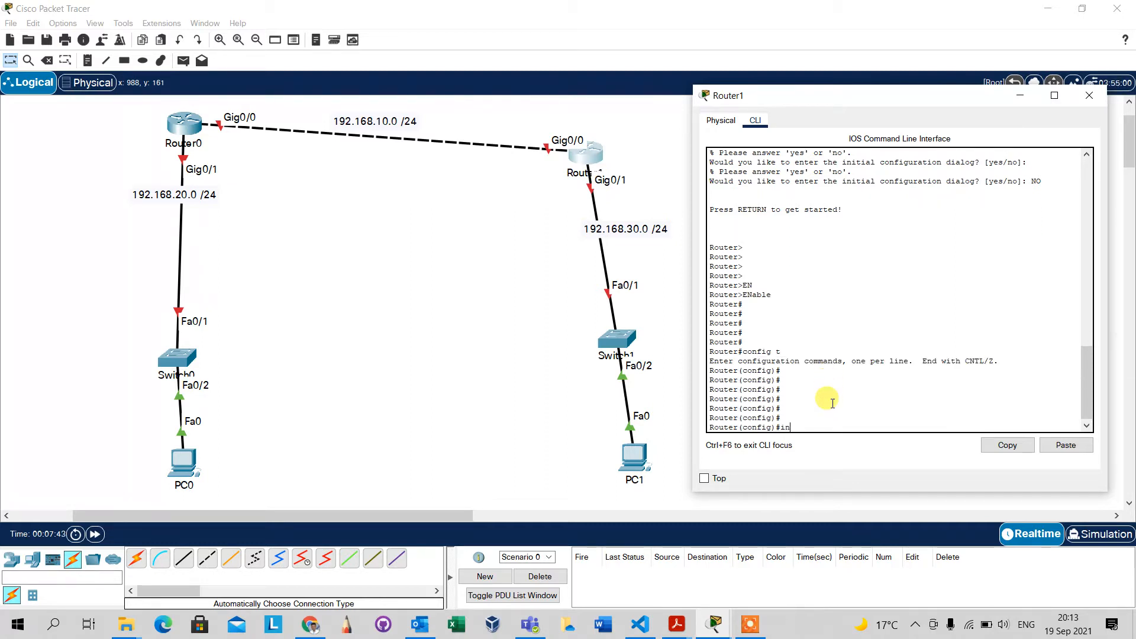
# Assign IP address 192.168.101.1 with mask 255.255.255.0 to Router1's interface g0/0.
pyautogui.write('int g0/0')
pyautogui.press('Return')
pyautogui.press('Return')
pyautogui.press('Return')
pyautogui.press('Return')
pyautogui.press('Return')
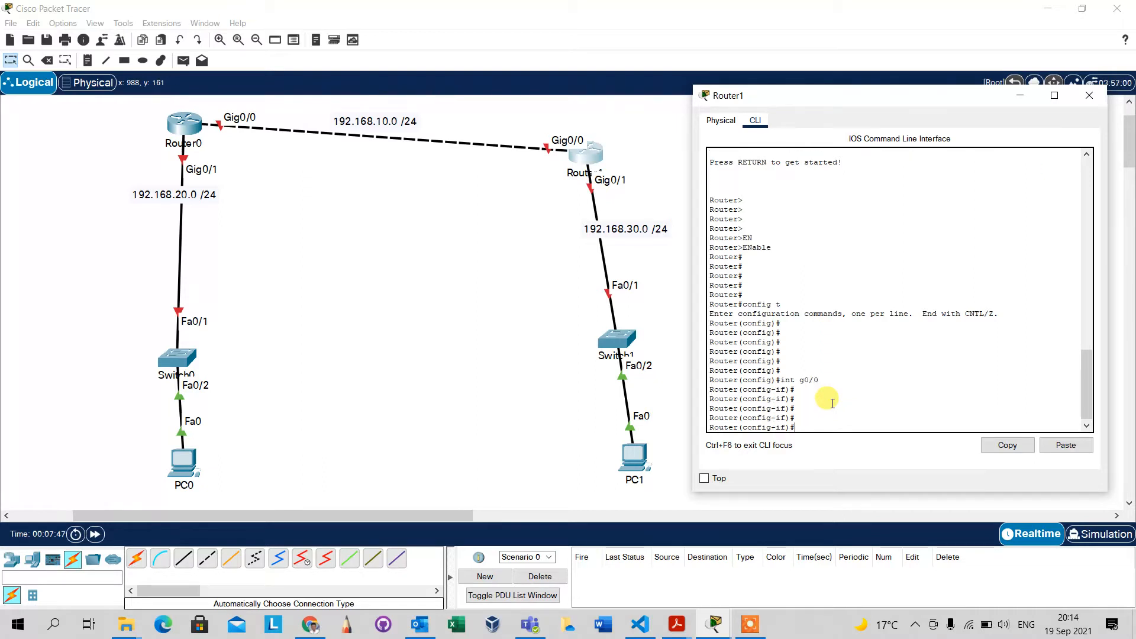
pyautogui.write('ip add')
pyautogui.press('Tab')
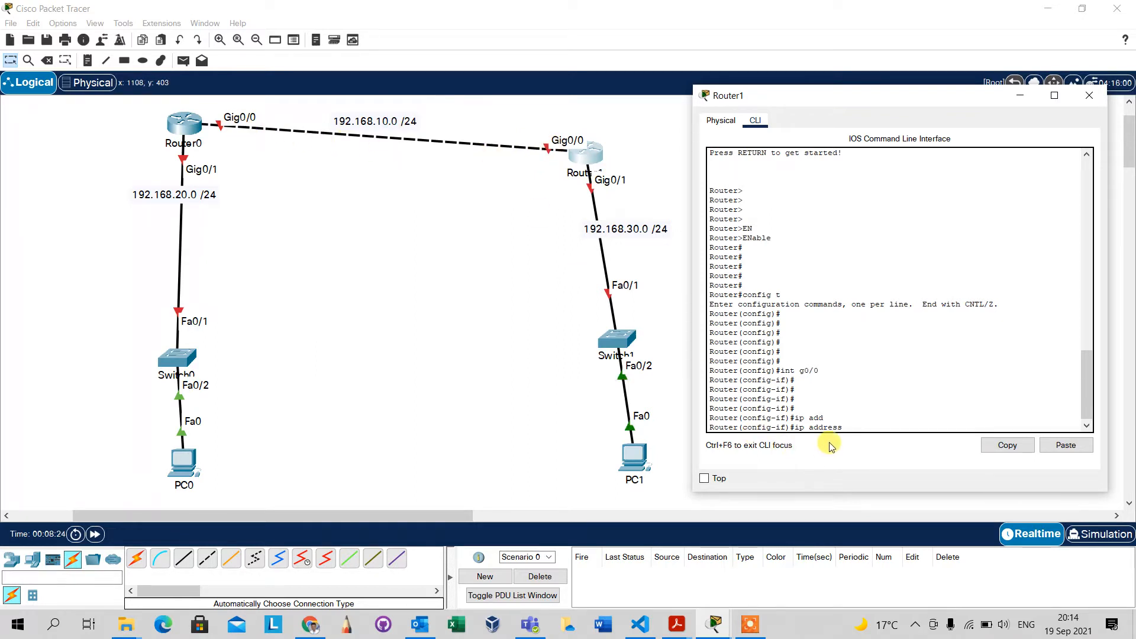
pyautogui.write('192.1')
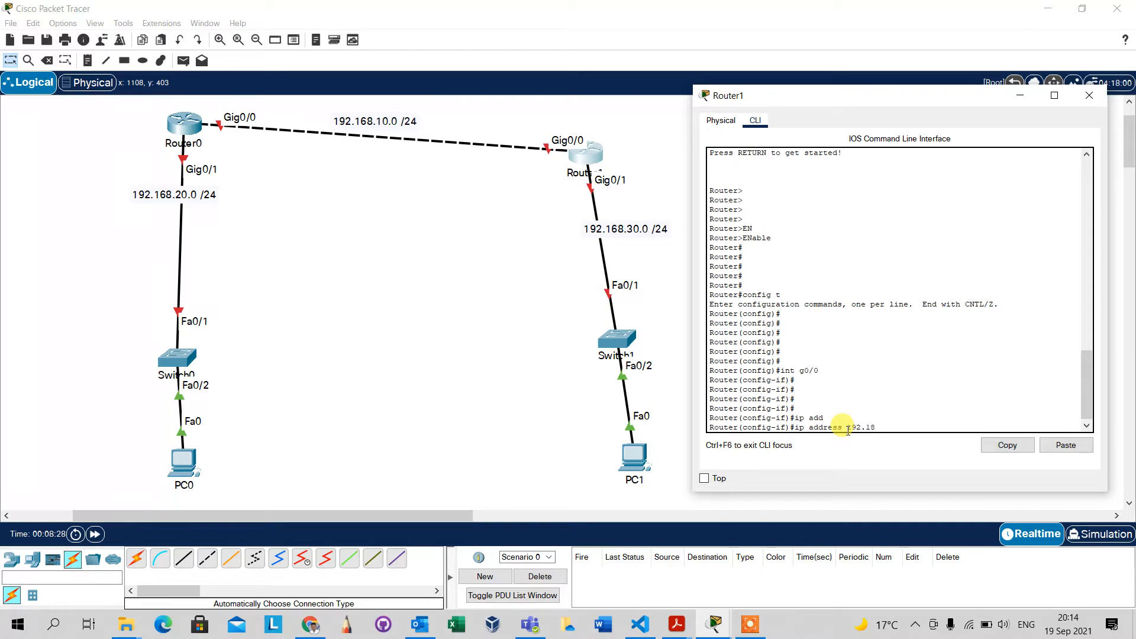
pyautogui.write('68.101.1 255.255.255.0')
pyautogui.press('Return')
pyautogui.press('Return')
pyautogui.press('Return')
pyautogui.press('Return')
pyautogui.press('Return')
# Bring up Router1's interface g0/0 with no shut.
pyautogui.write('no shut')
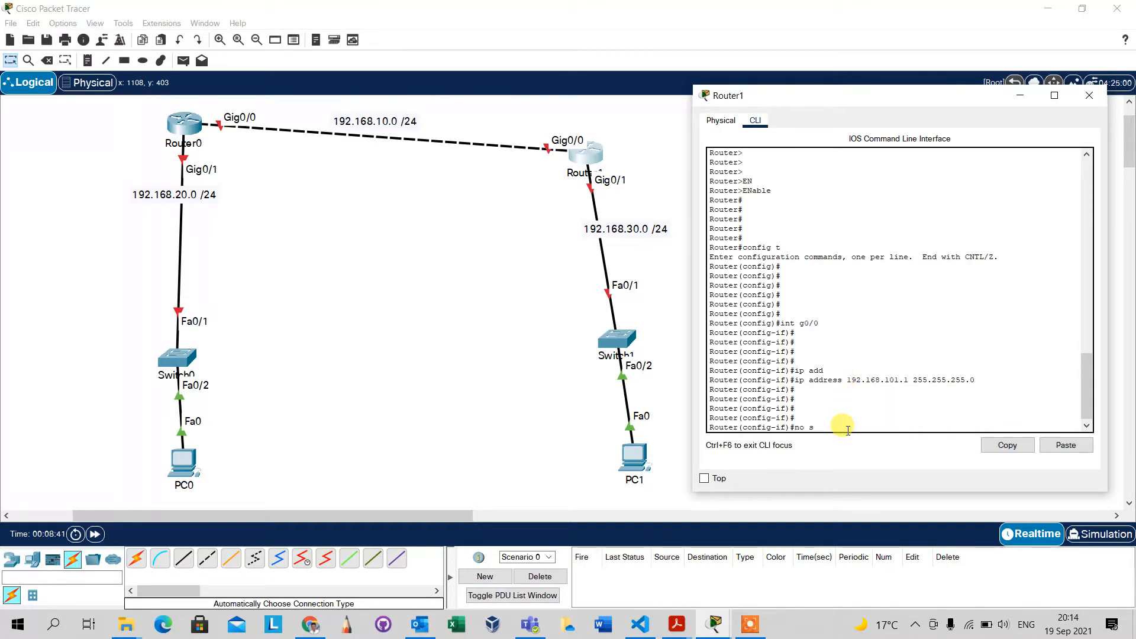
pyautogui.press('Return')
pyautogui.press('Return')
pyautogui.press('Return')
pyautogui.press('Return')
pyautogui.press('Return')
pyautogui.press('Return')
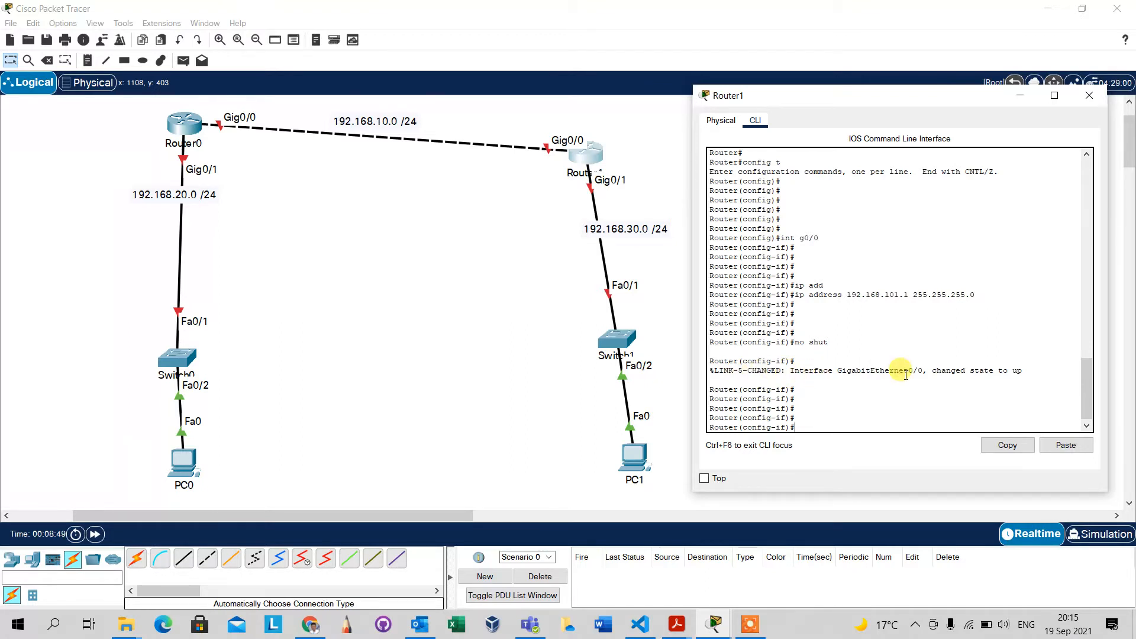
pyautogui.click(881, 415)
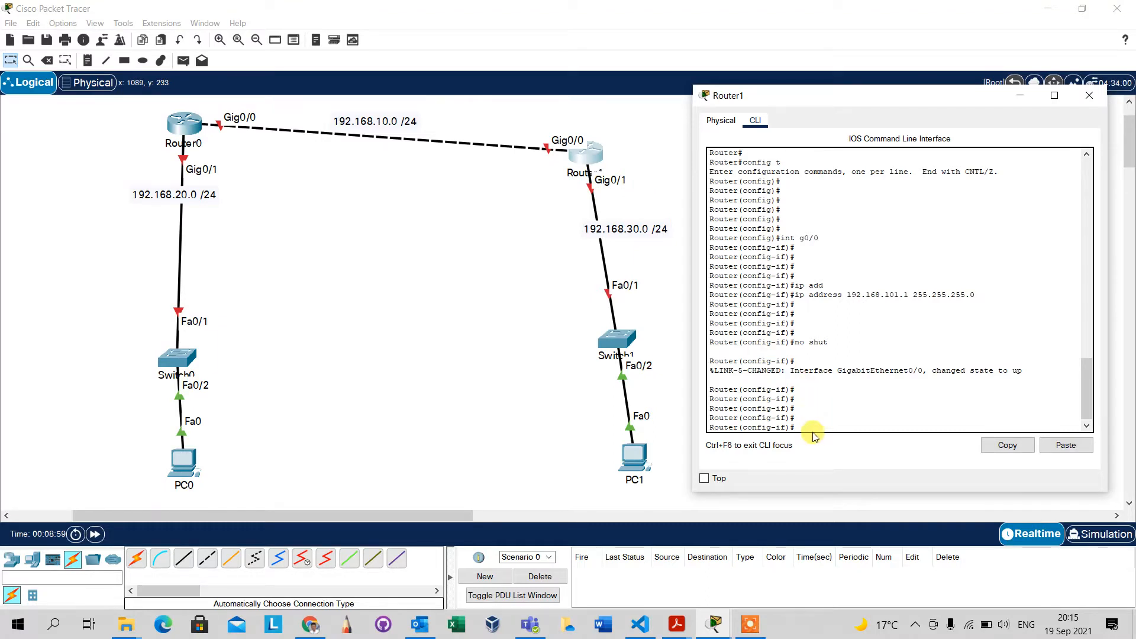
# Switch Router1's configuration to interface g0/1 by reusing the earlier int command.
pyautogui.press('Up')
pyautogui.press('Up')
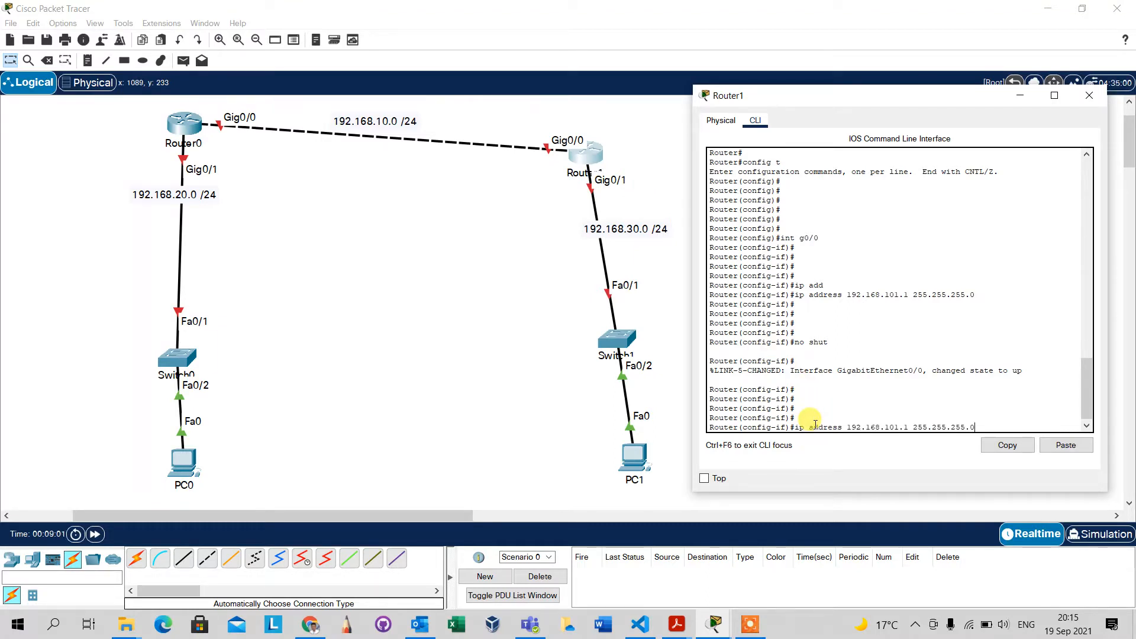
pyautogui.press('Up')
pyautogui.press('Up')
pyautogui.press('BackSpace')
pyautogui.write('1')
pyautogui.press('Return')
pyautogui.press('Return')
pyautogui.press('Return')
pyautogui.press('Return')
pyautogui.press('Return')
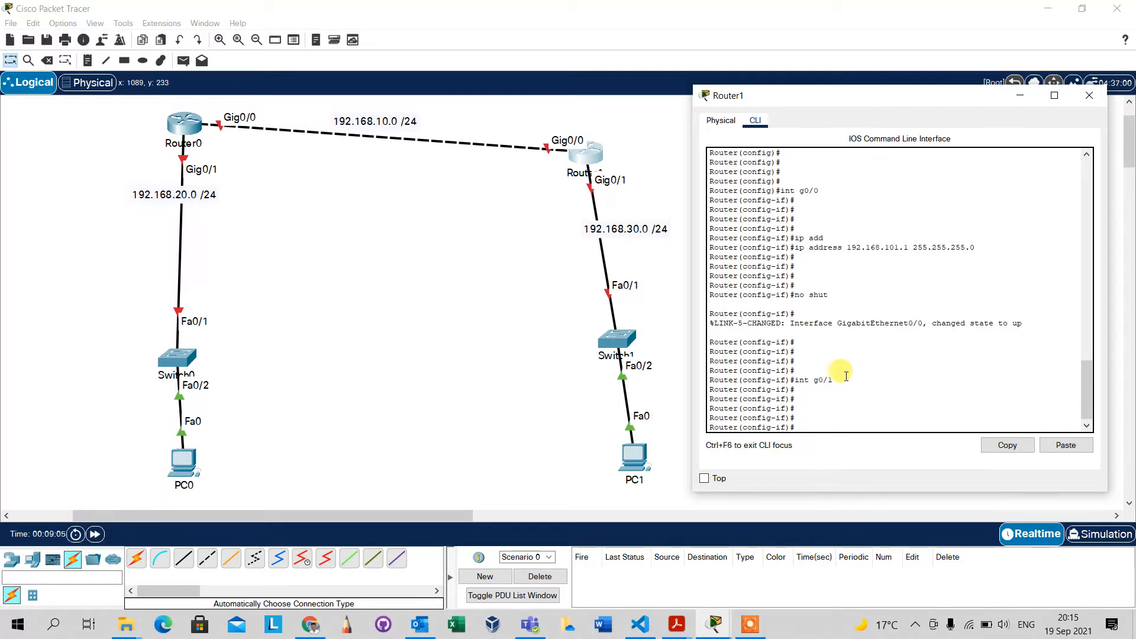
pyautogui.moveTo(839, 380); pyautogui.dragTo(791, 384)
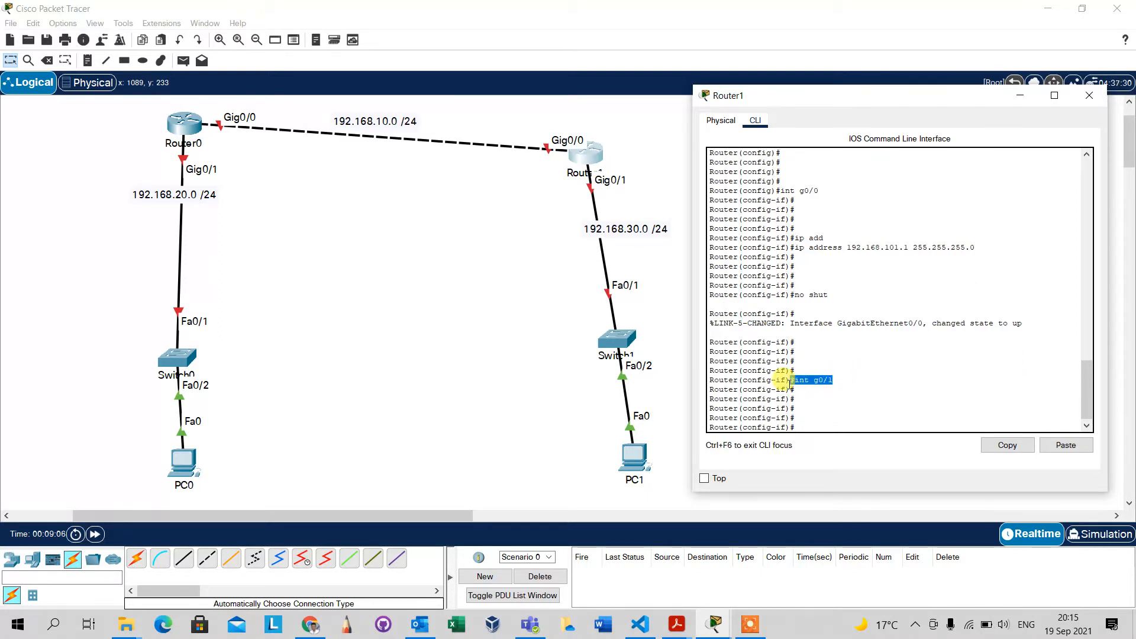
pyautogui.click(810, 421)
pyautogui.write('inet')
pyautogui.press('Tab')
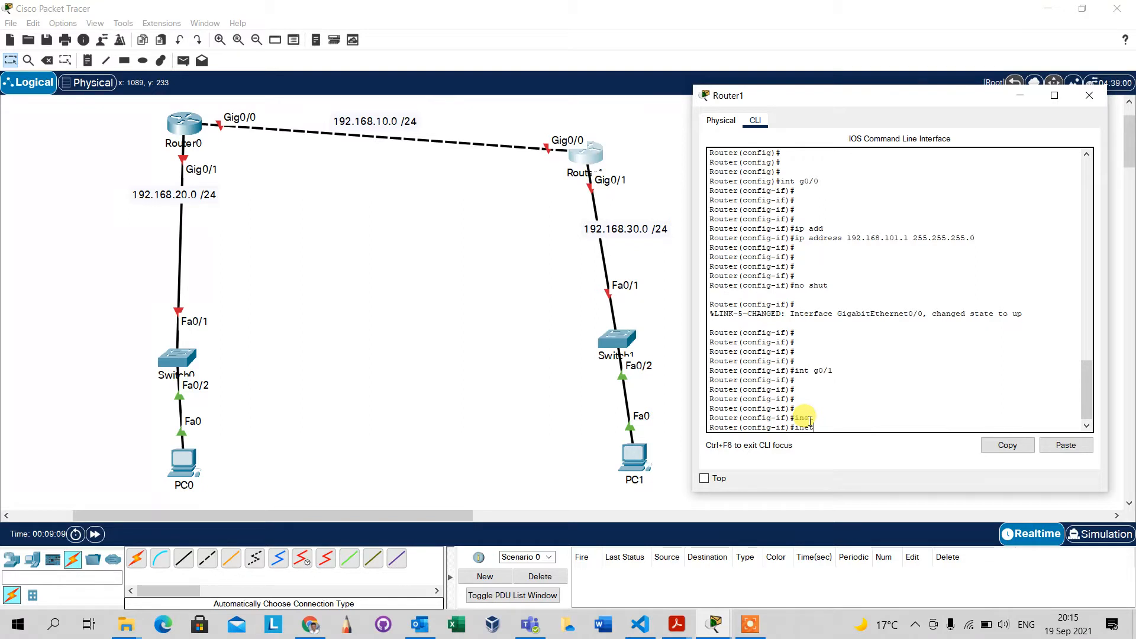
pyautogui.press('BackSpace')
pyautogui.press('BackSpace')
pyautogui.write('t')
pyautogui.press('Tab')
pyautogui.press('Tab')
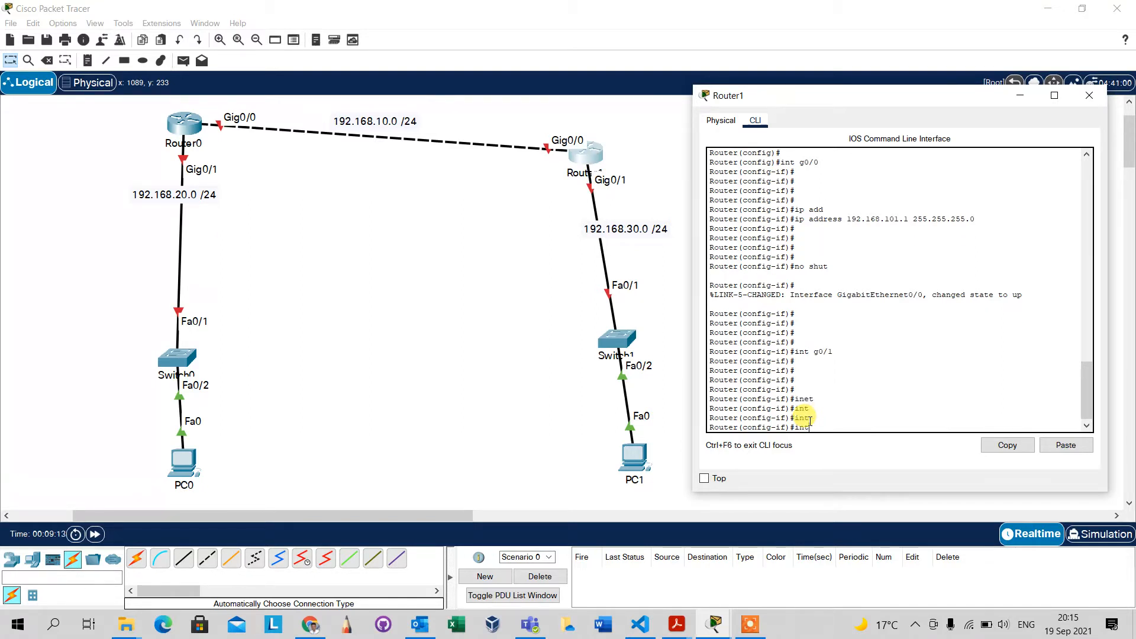
pyautogui.write('er')
pyautogui.press('Tab')
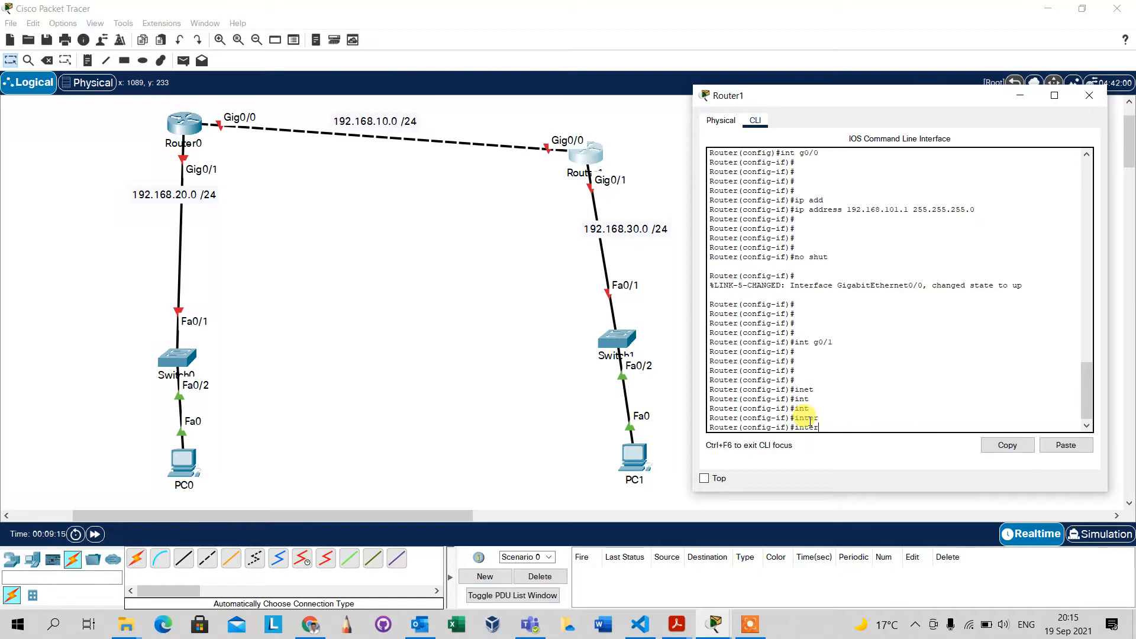
pyautogui.press('BackSpace')
pyautogui.press('BackSpace')
pyautogui.press('BackSpace')
pyautogui.press('BackSpace')
pyautogui.press('BackSpace')
pyautogui.press('Return')
pyautogui.press('Return')
pyautogui.press('Return')
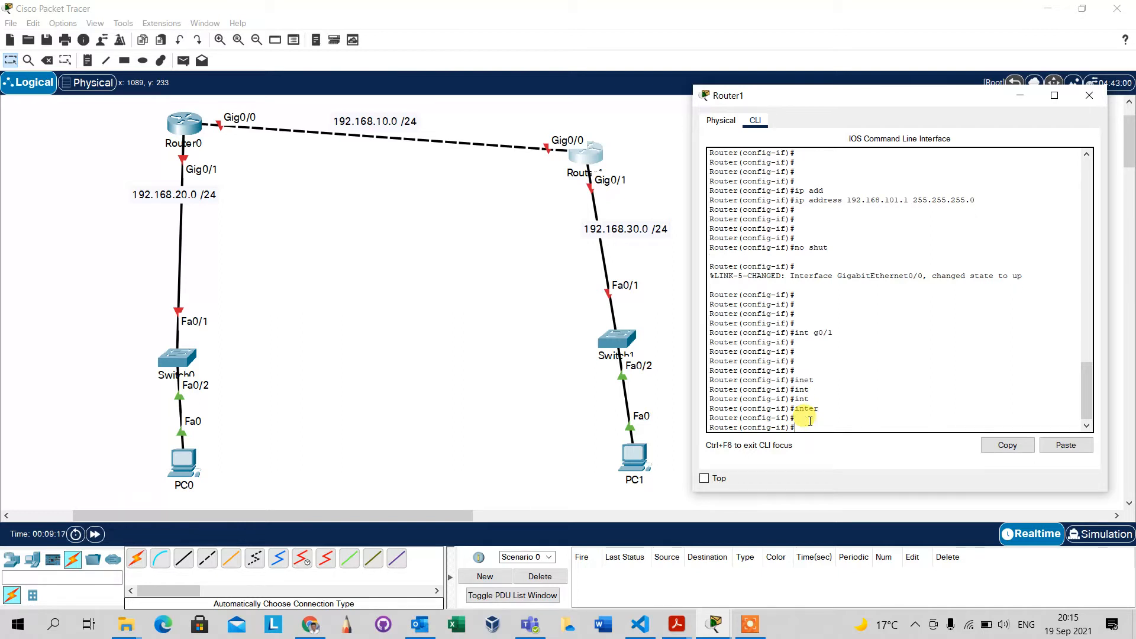
# Assign IP address 192.168.30.1 with mask 255.255.255.0 to Router1's interface g0/1.
pyautogui.write('ip add')
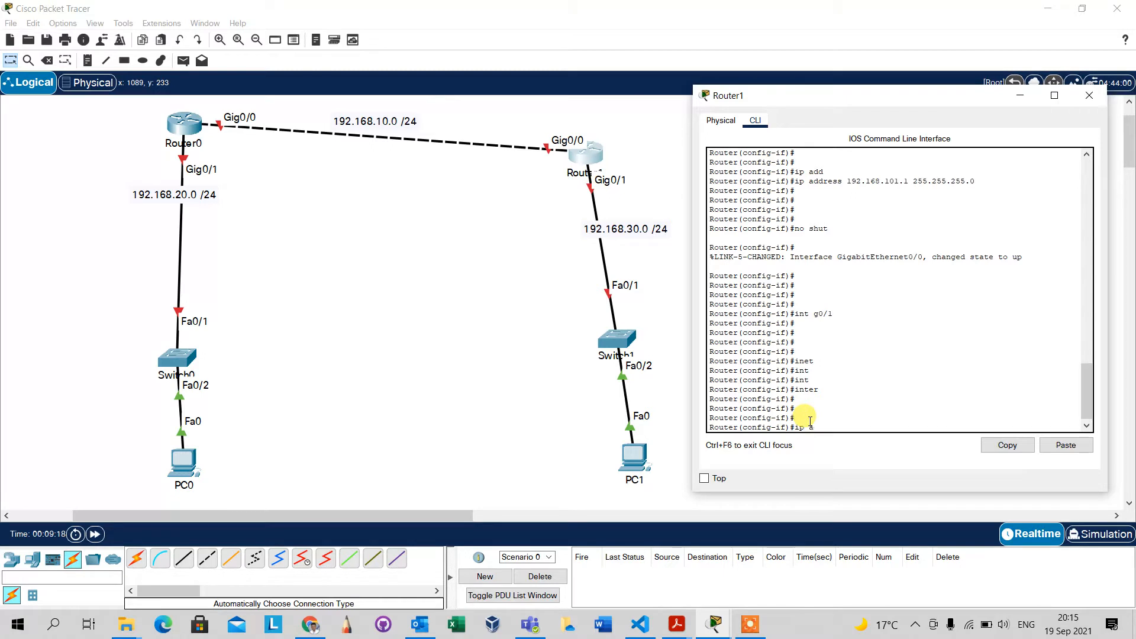
pyautogui.press('Tab')
pyautogui.write('1')
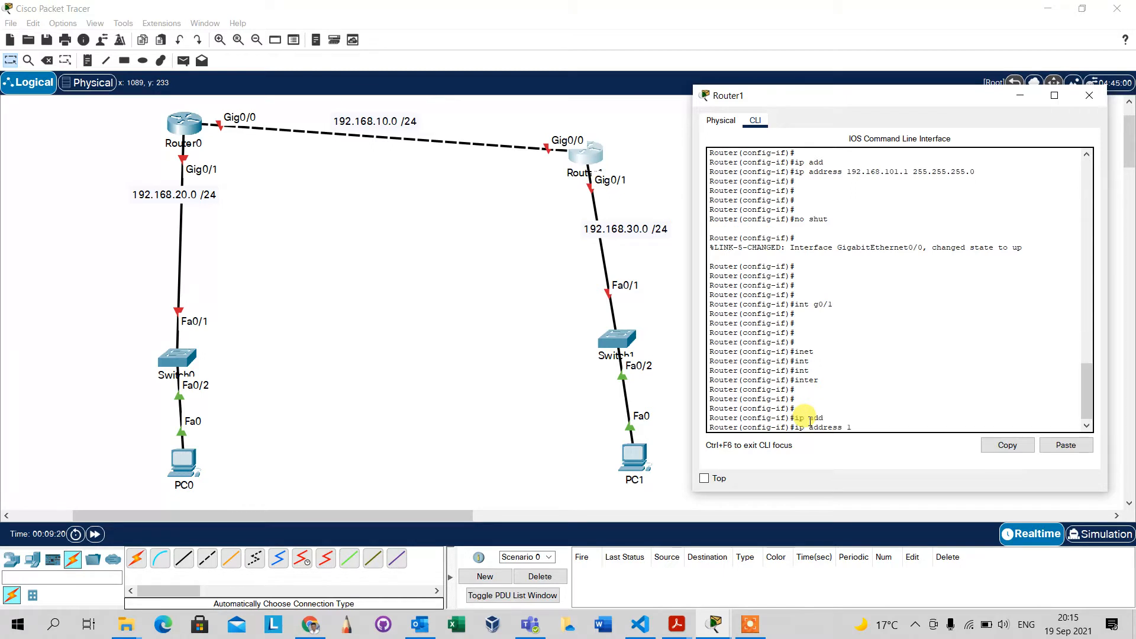
pyautogui.write('92.168.')
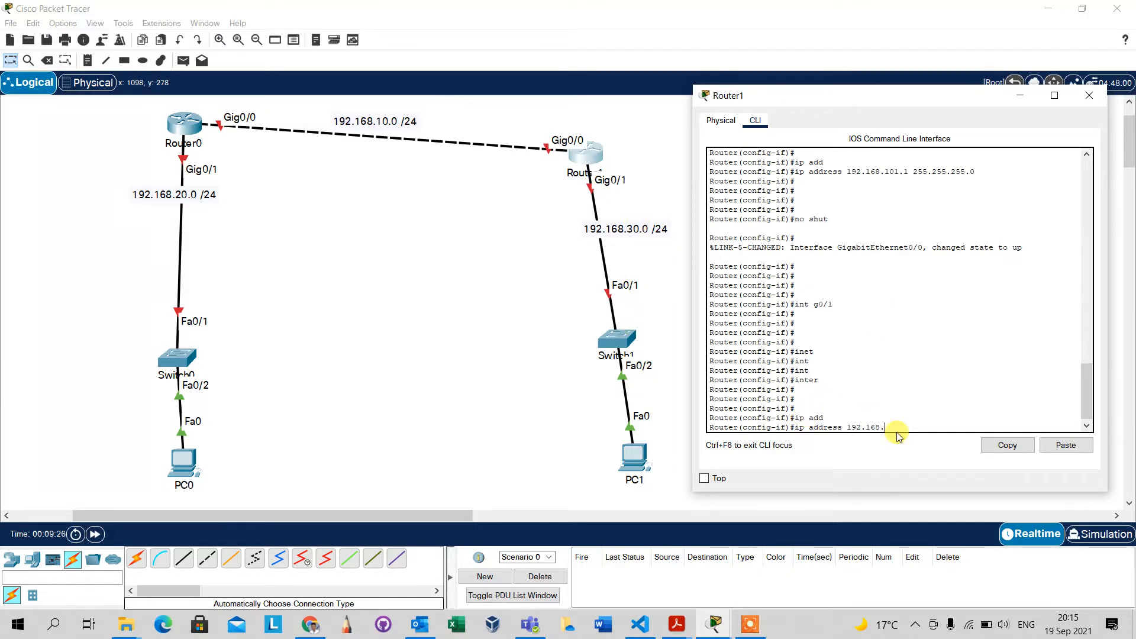
pyautogui.write('30.1 255.255.255.0')
pyautogui.press('Return')
pyautogui.press('Return')
pyautogui.press('Return')
pyautogui.press('Return')
pyautogui.press('Return')
pyautogui.press('Return')
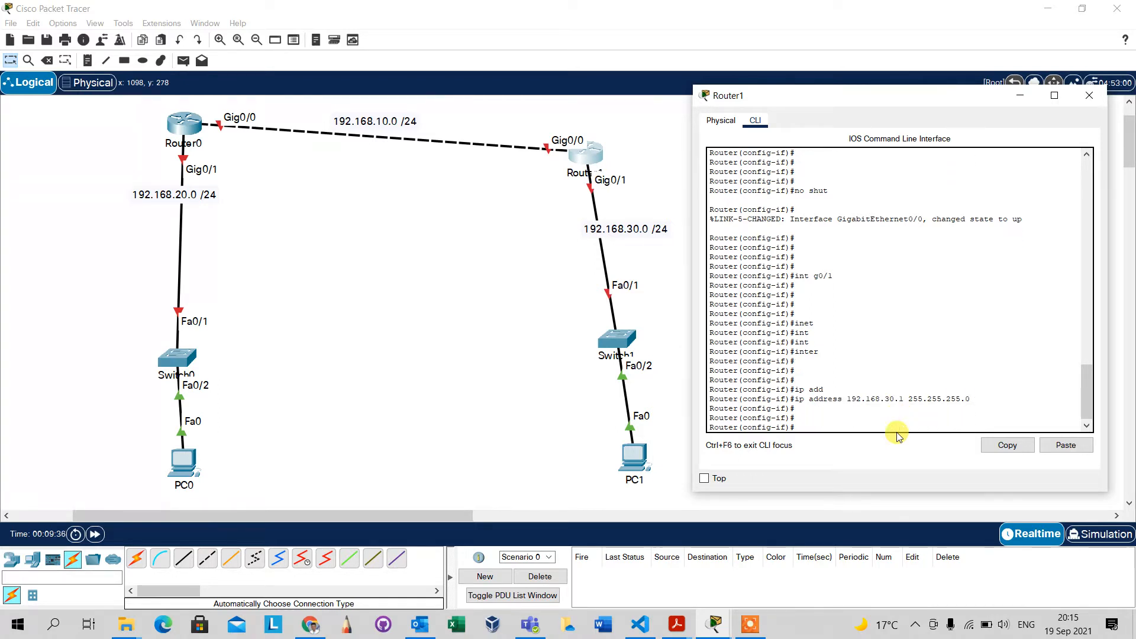
# Bring up Router1's interface g0/1 with no shut.
pyautogui.write('no shut')
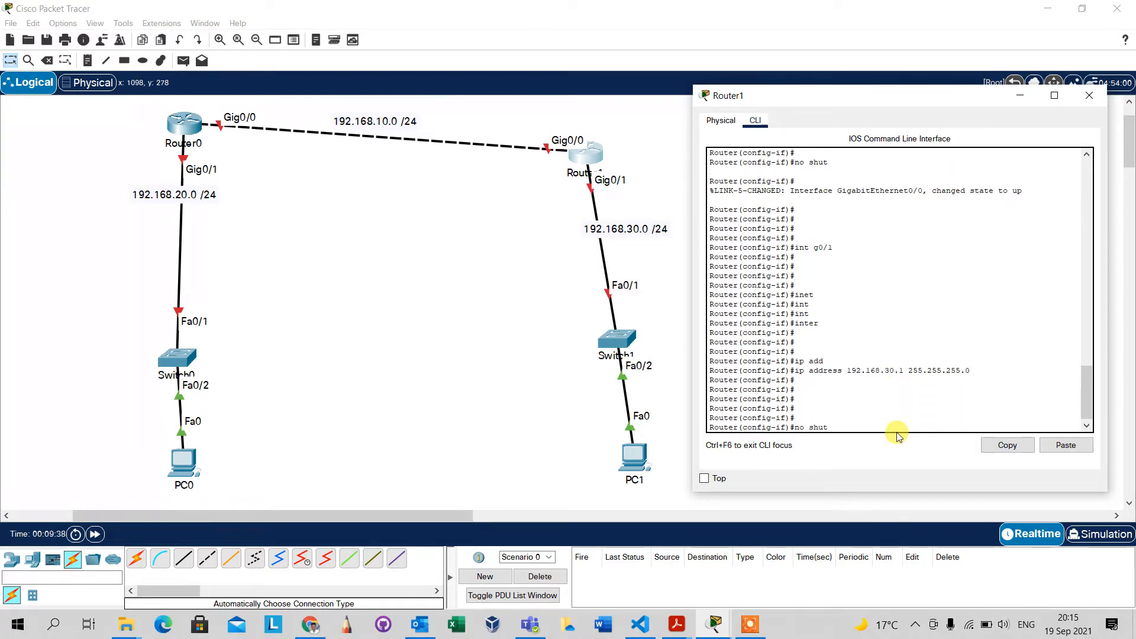
pyautogui.press('Return')
pyautogui.press('Return')
pyautogui.press('Return')
pyautogui.press('Return')
pyautogui.press('Return')
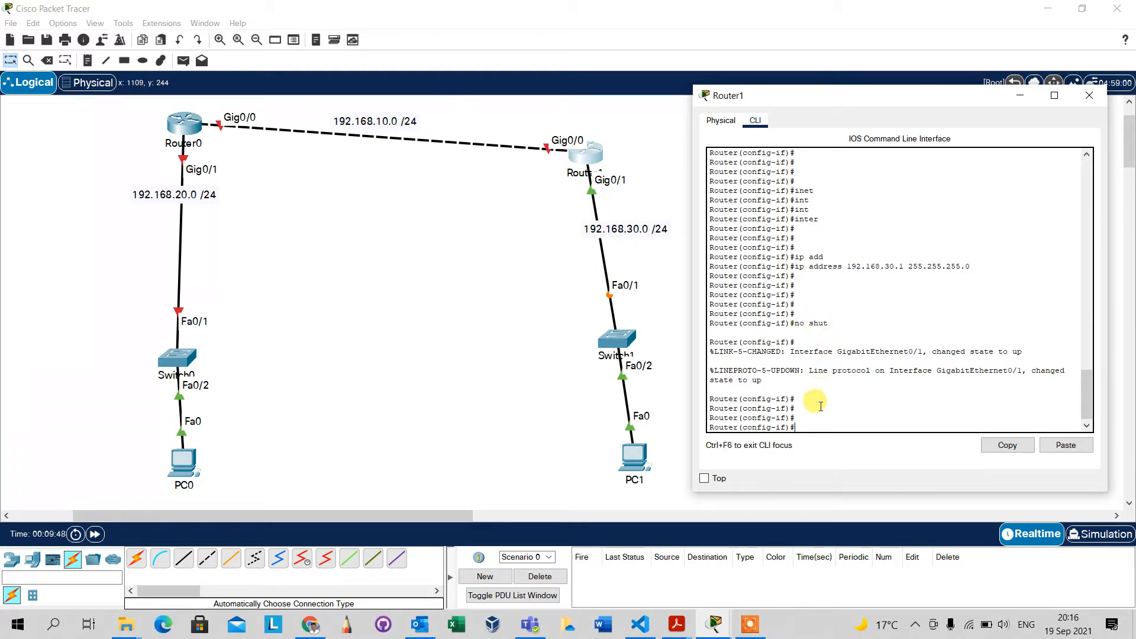
# Leave Router1's interface configuration and return to privileged mode with end.
pyautogui.write('no')
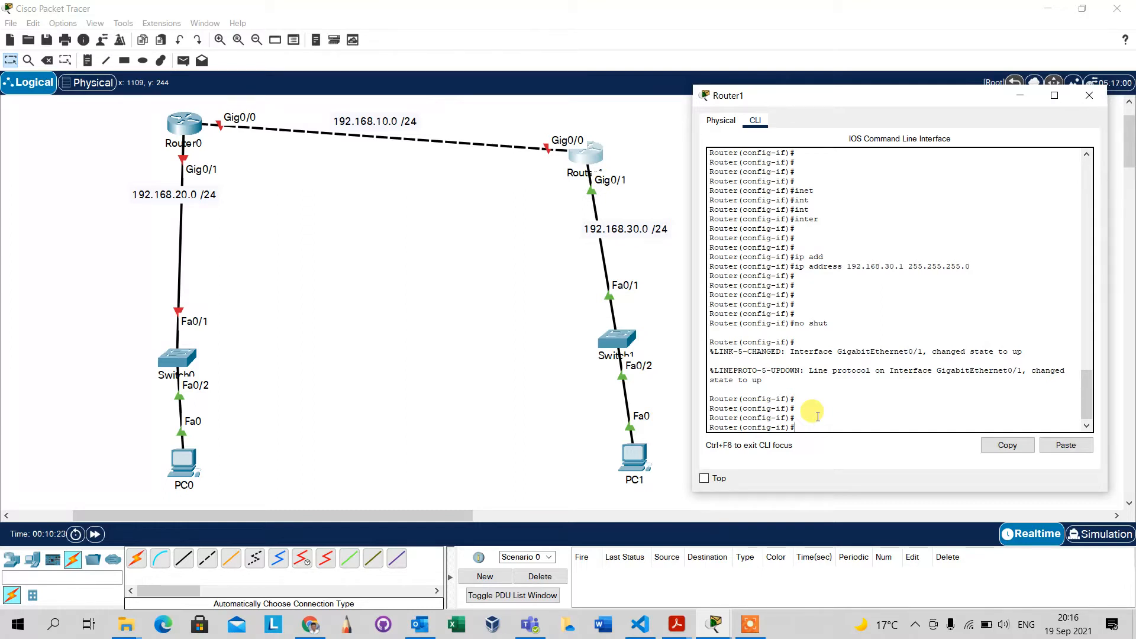
pyautogui.write('nd')
pyautogui.press('Return')
pyautogui.press('Return')
pyautogui.press('Return')
pyautogui.press('Return')
pyautogui.press('Return')
pyautogui.press('Return')
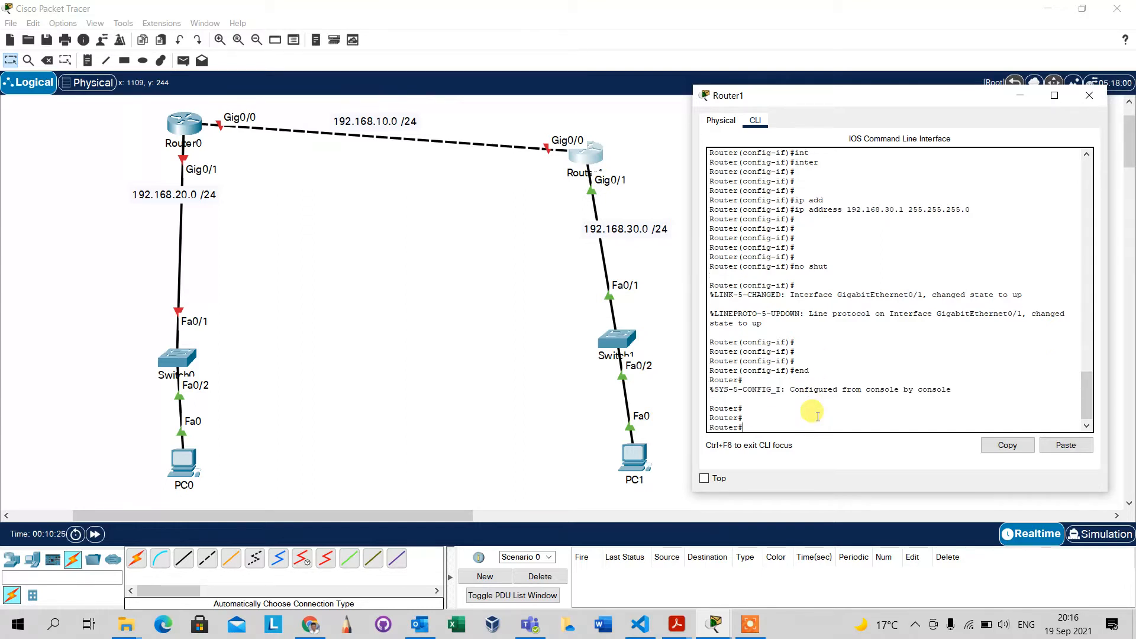
# List Router1's interfaces with show ip int br and compare the GigabitEthernet0/0 address with the router-to-router link label.
pyautogui.write('show ip')
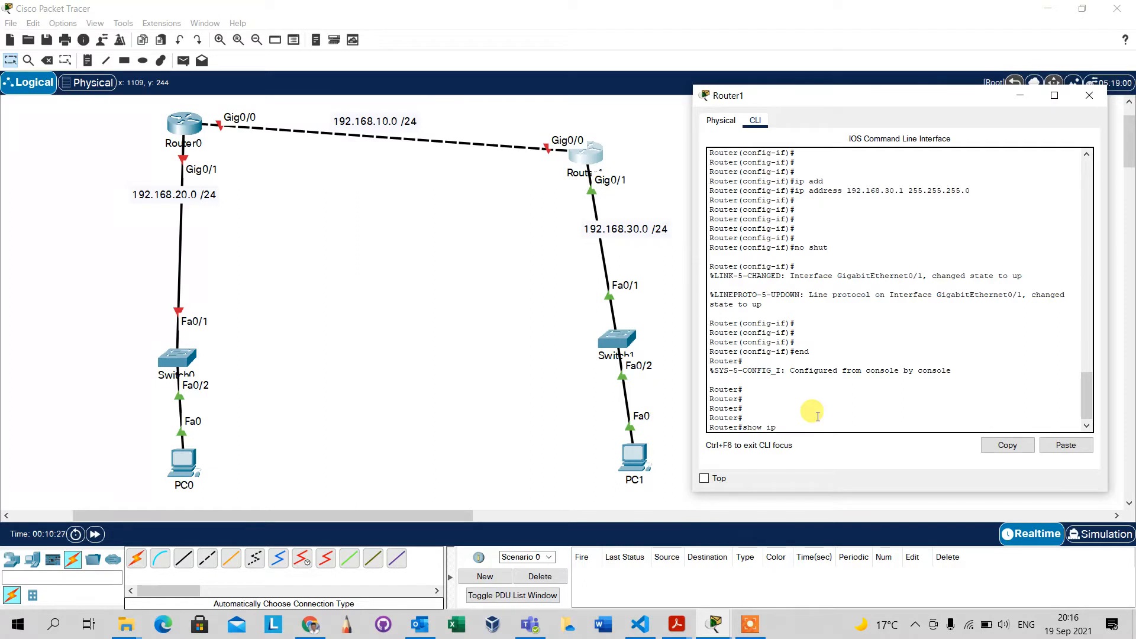
pyautogui.write(' int br')
pyautogui.press('Return')
pyautogui.press('Return')
pyautogui.press('Return')
pyautogui.press('Return')
pyautogui.press('Return')
pyautogui.press('Return')
pyautogui.press('Return')
pyautogui.press('Return')
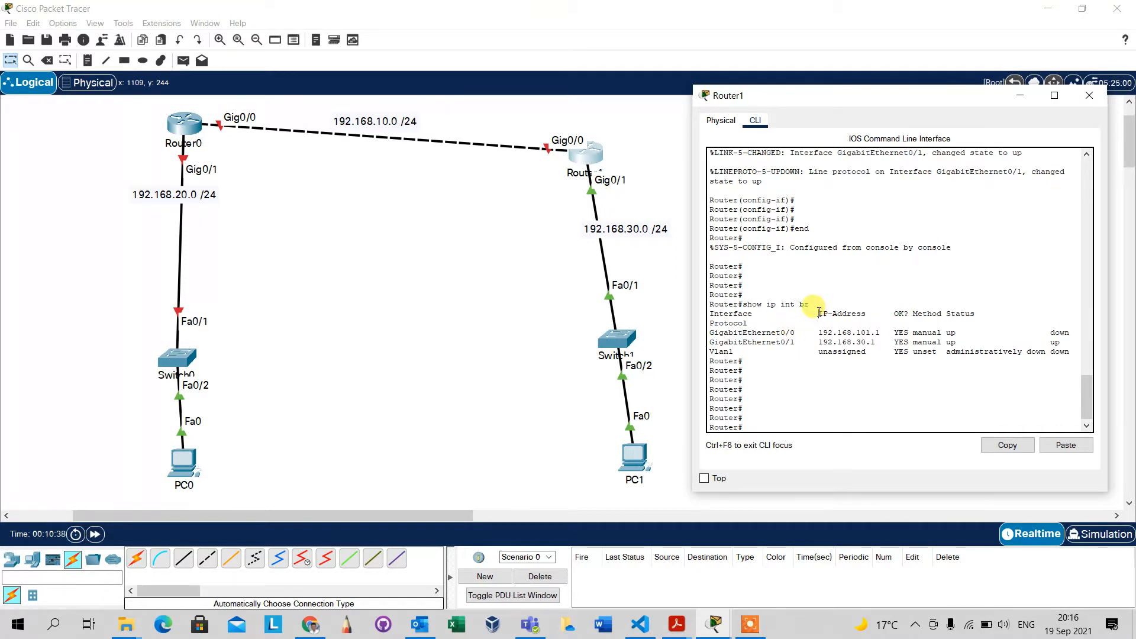
pyautogui.moveTo(819, 312)
pyautogui.mouseDown()
pyautogui.moveTo(883, 333)
pyautogui.moveTo(819, 334)
pyautogui.mouseUp()
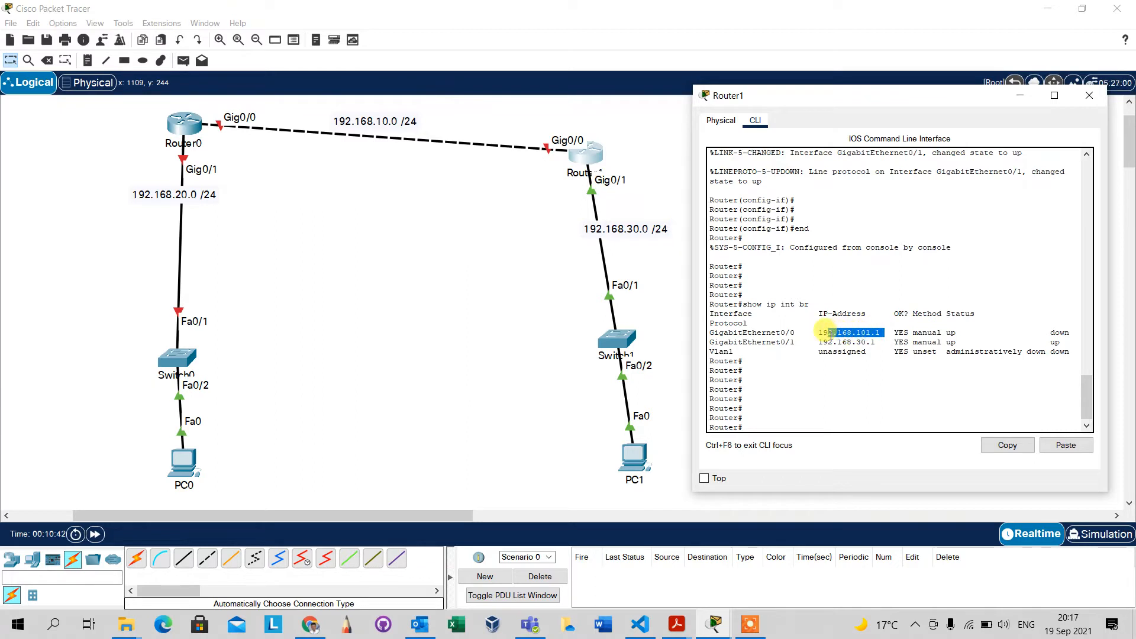
pyautogui.click(828, 295)
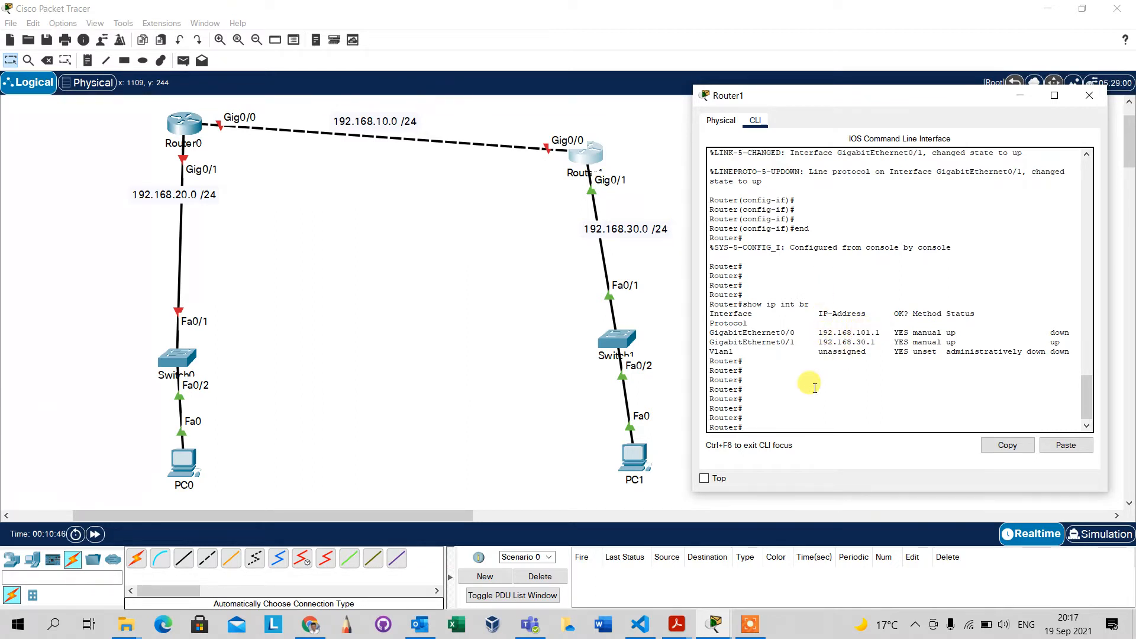
pyautogui.click(778, 419)
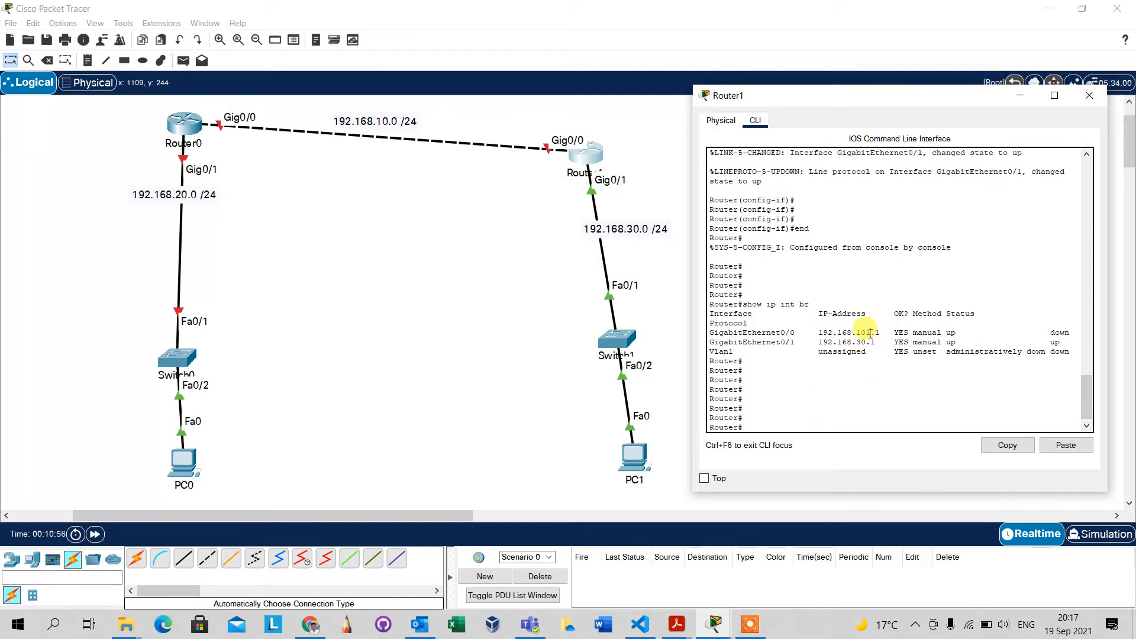
pyautogui.moveTo(870, 333); pyautogui.dragTo(857, 333)
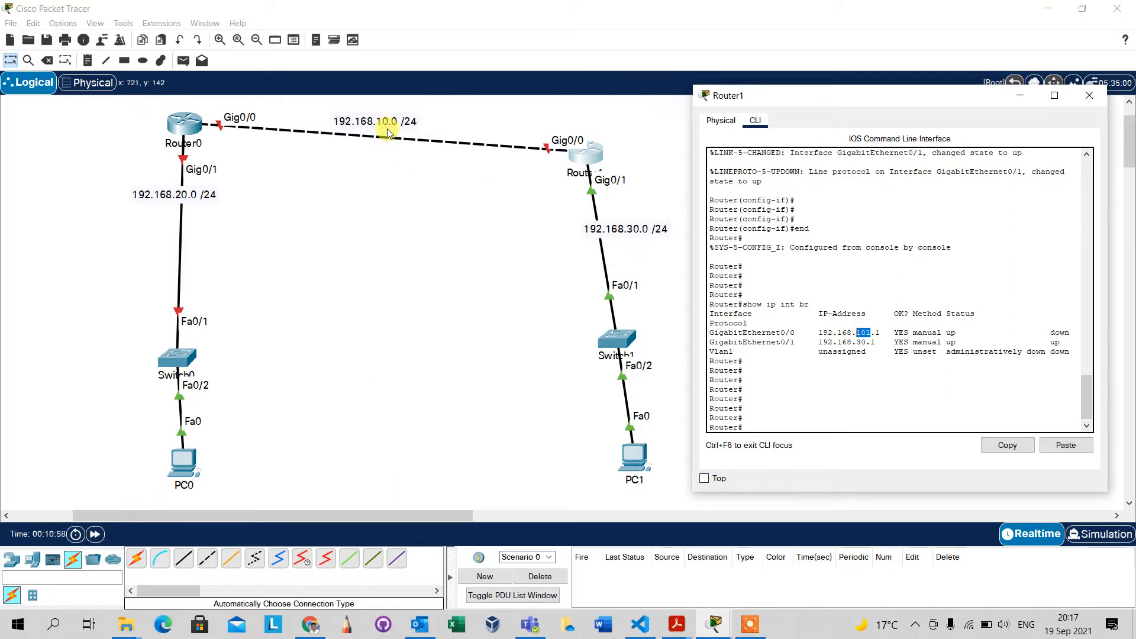
pyautogui.click(856, 366)
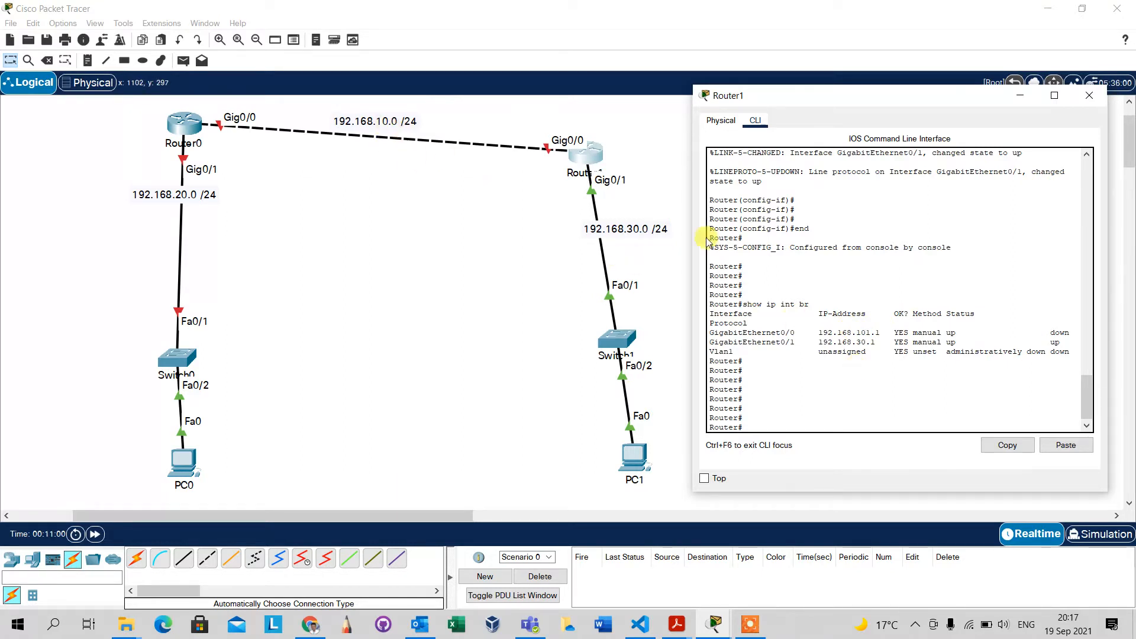
# Change the network label on the link between Router0 and Router1 to 192.168.101.0 /24.
pyautogui.click(386, 121)
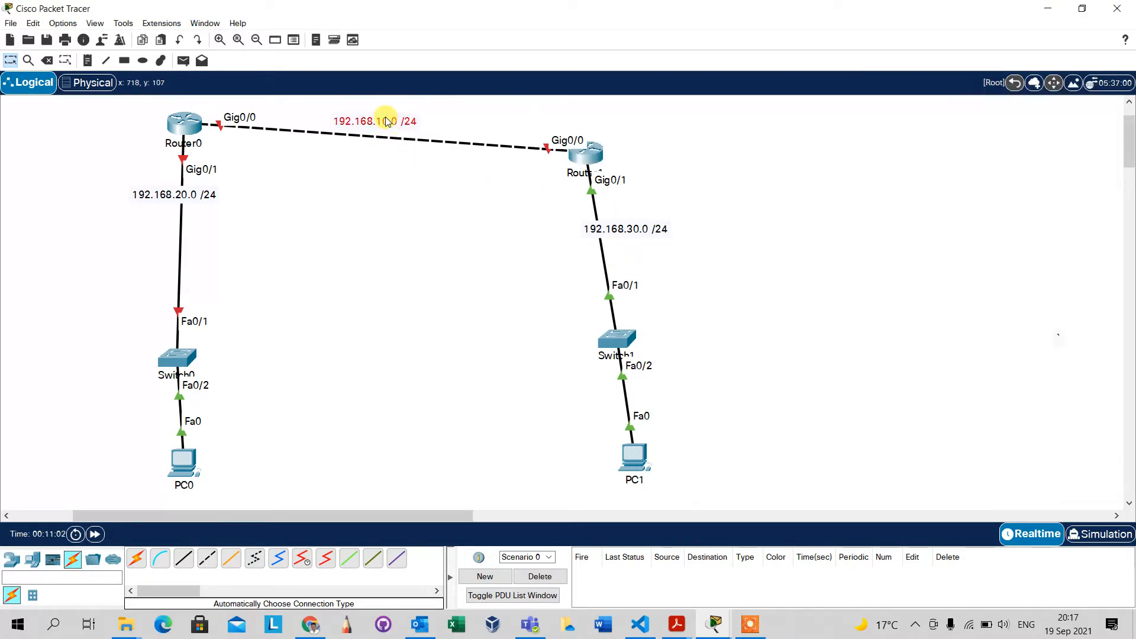
pyautogui.click(386, 121)
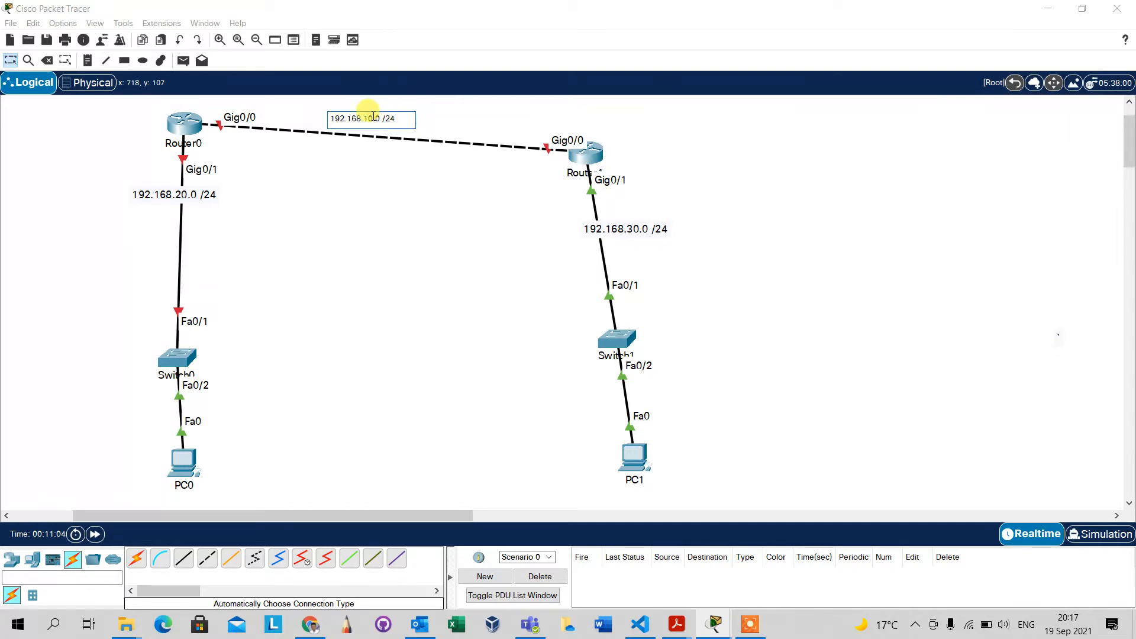
pyautogui.write('1')
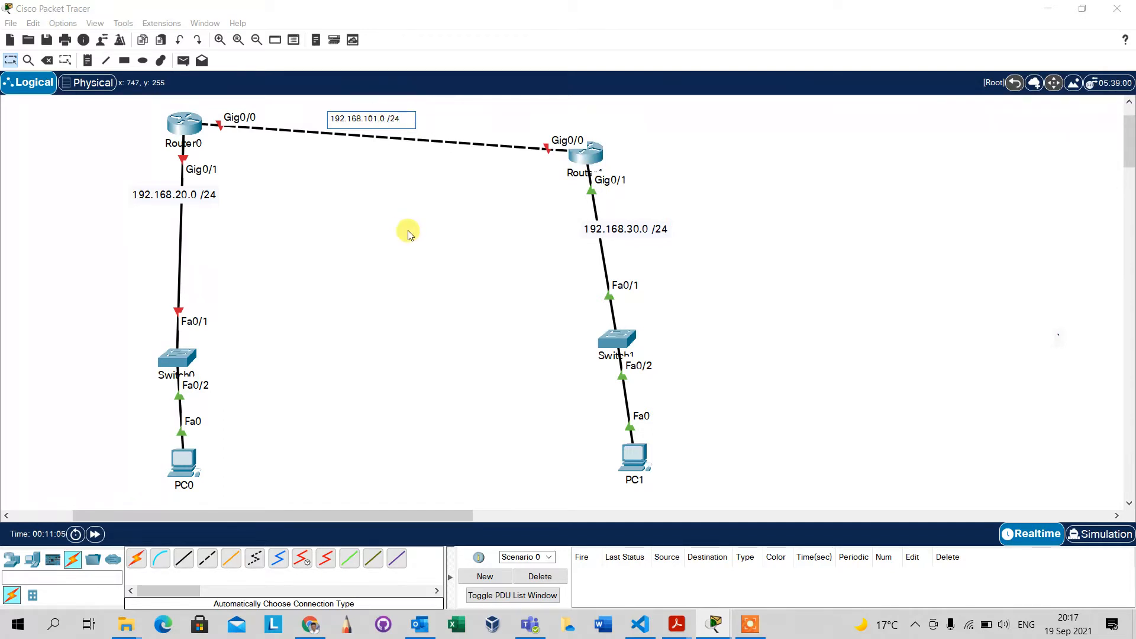
pyautogui.click(369, 202)
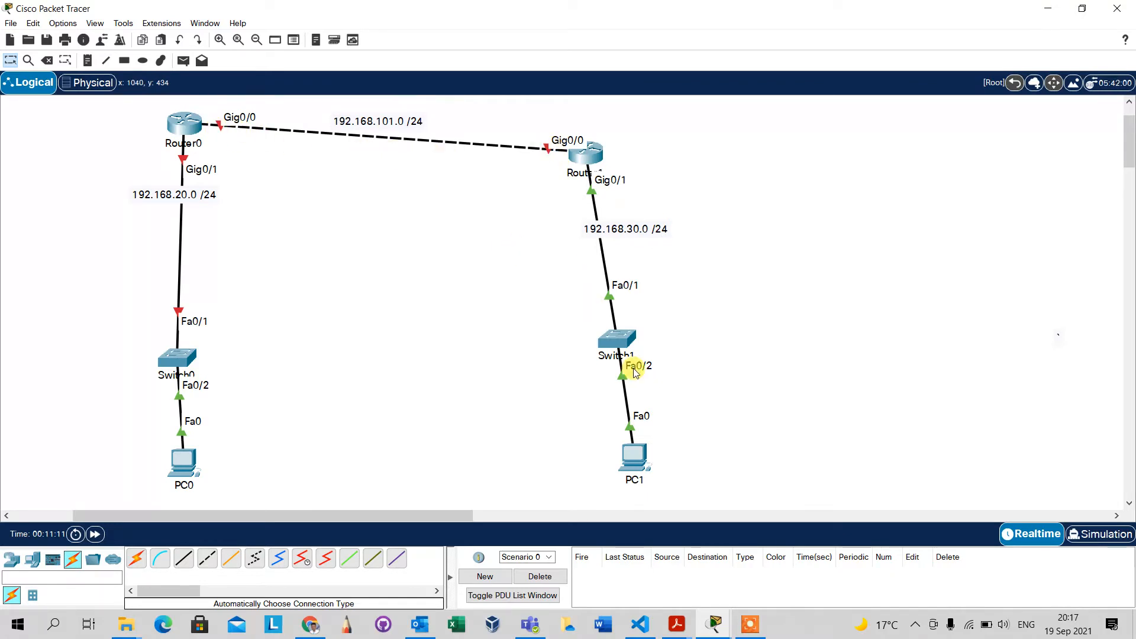
# Return to Router1's command line and check the protocol status of GigabitEthernet0/0 in the interface summary.
pyautogui.click(587, 155)
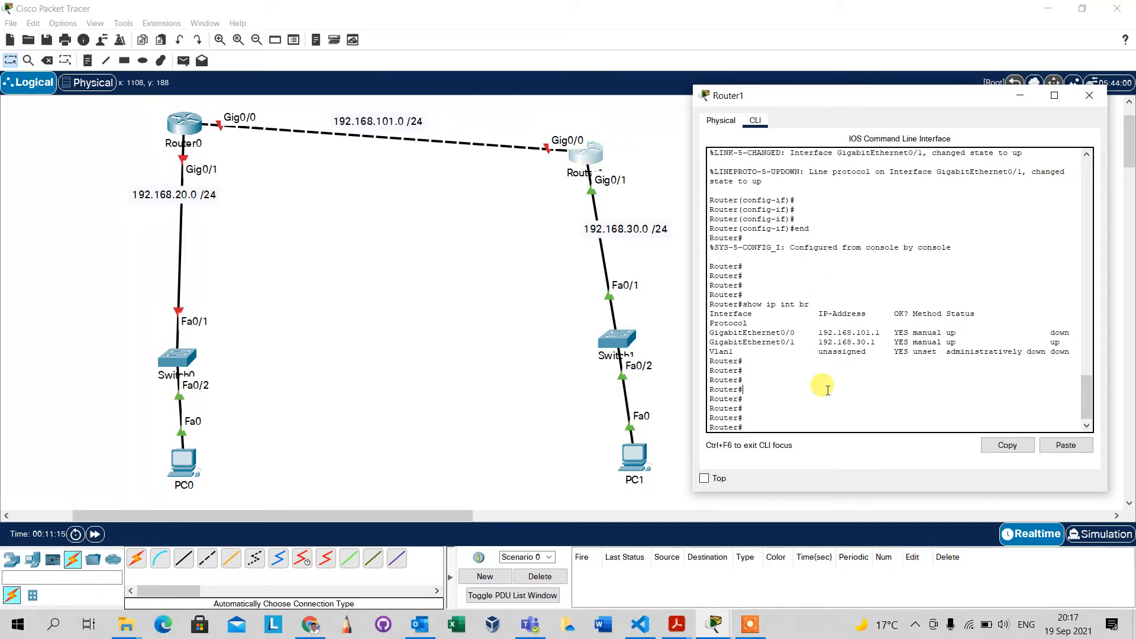
pyautogui.press('Return')
pyautogui.press('Return')
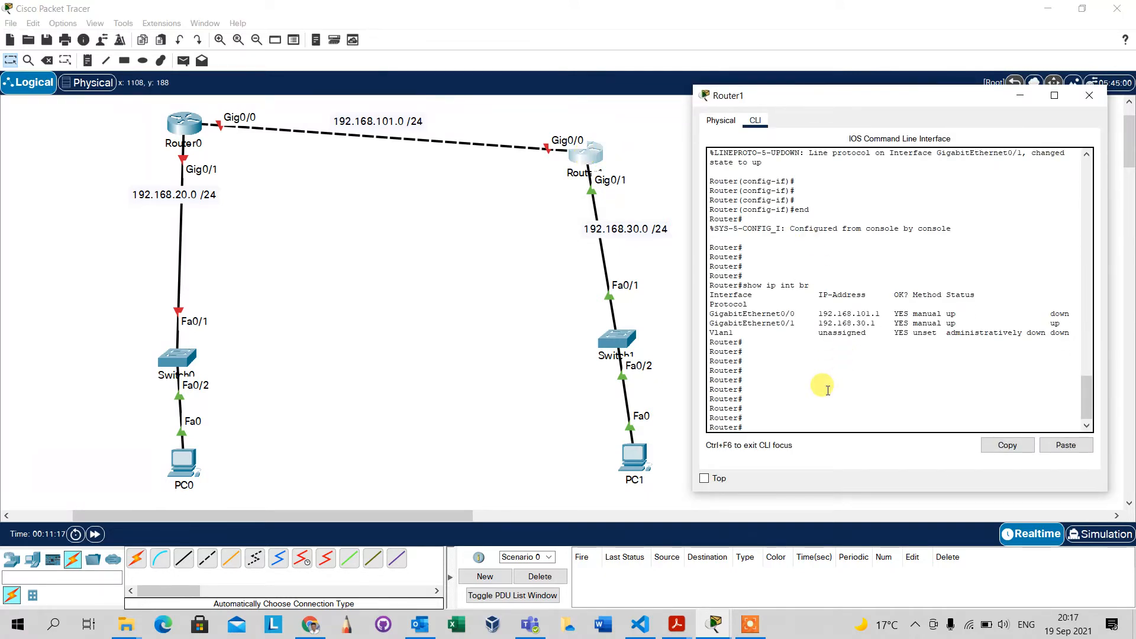
pyautogui.press('Return')
pyautogui.press('Return')
pyautogui.press('Return')
pyautogui.press('Return')
pyautogui.press('Return')
pyautogui.press('Return')
pyautogui.press('Return')
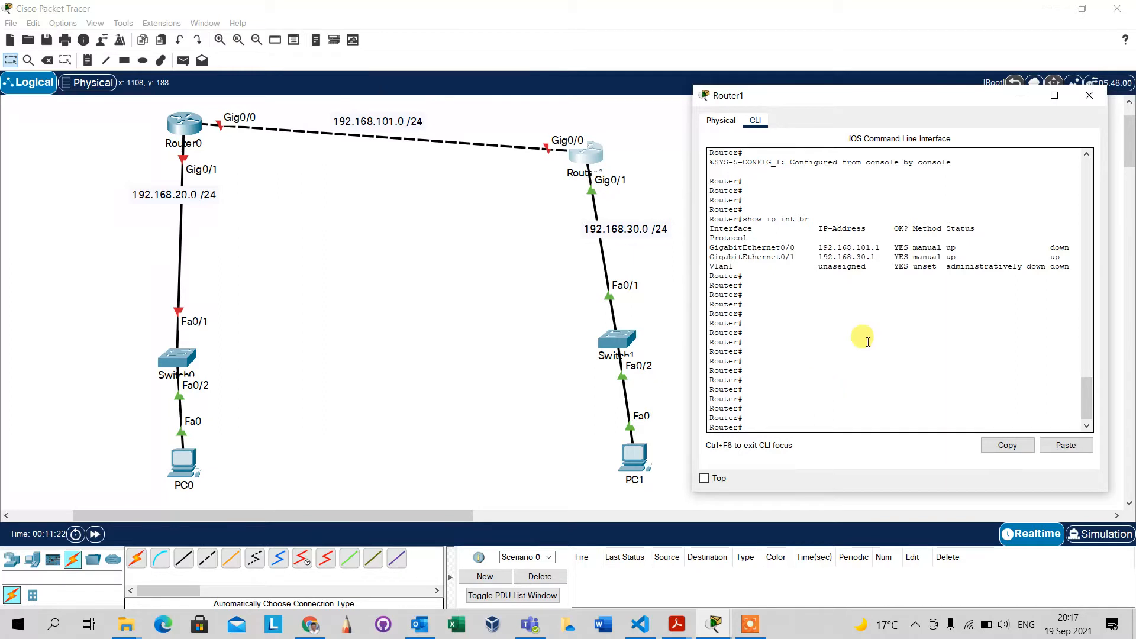
pyautogui.doubleClick(1059, 246)
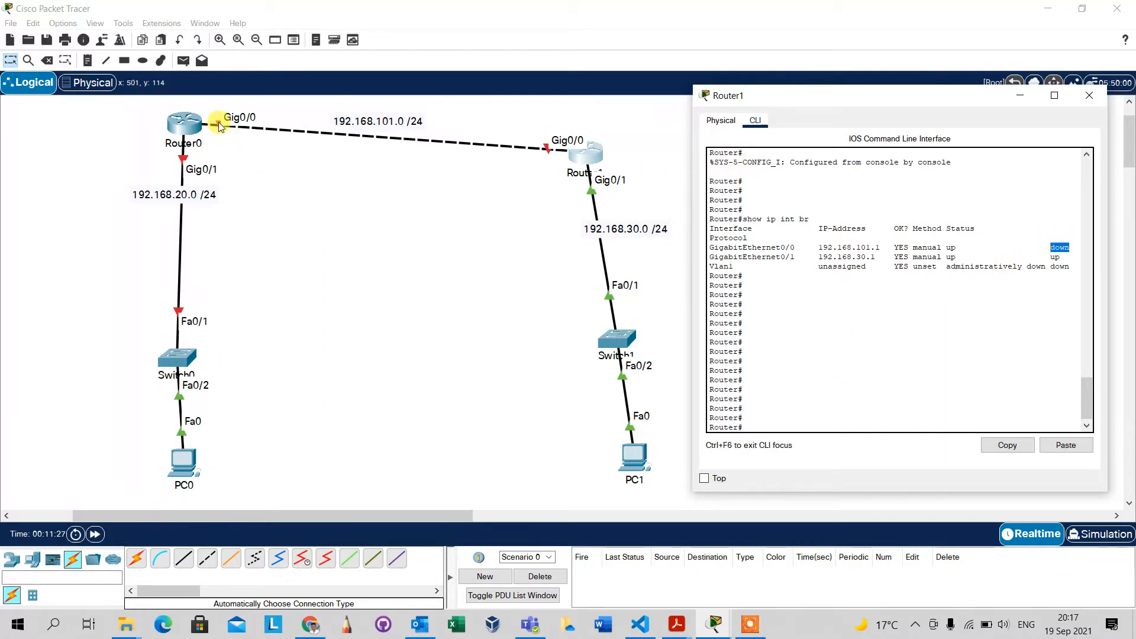
# Open Router0's command line and answer no to the initial configuration dialog.
pyautogui.click(180, 127)
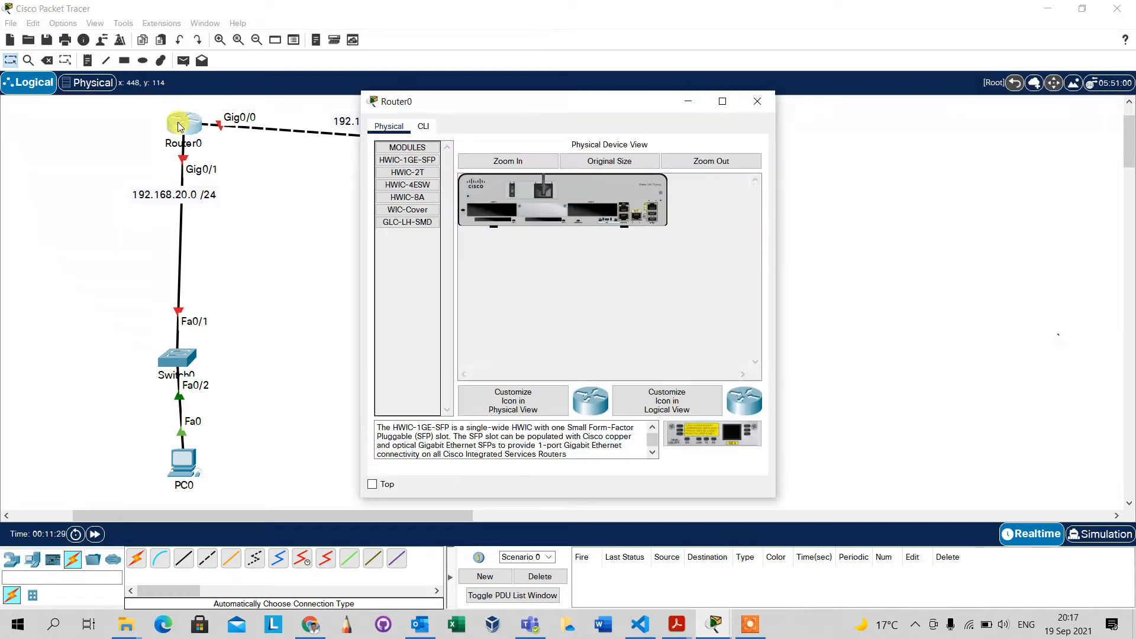
pyautogui.moveTo(553, 103); pyautogui.dragTo(695, 90)
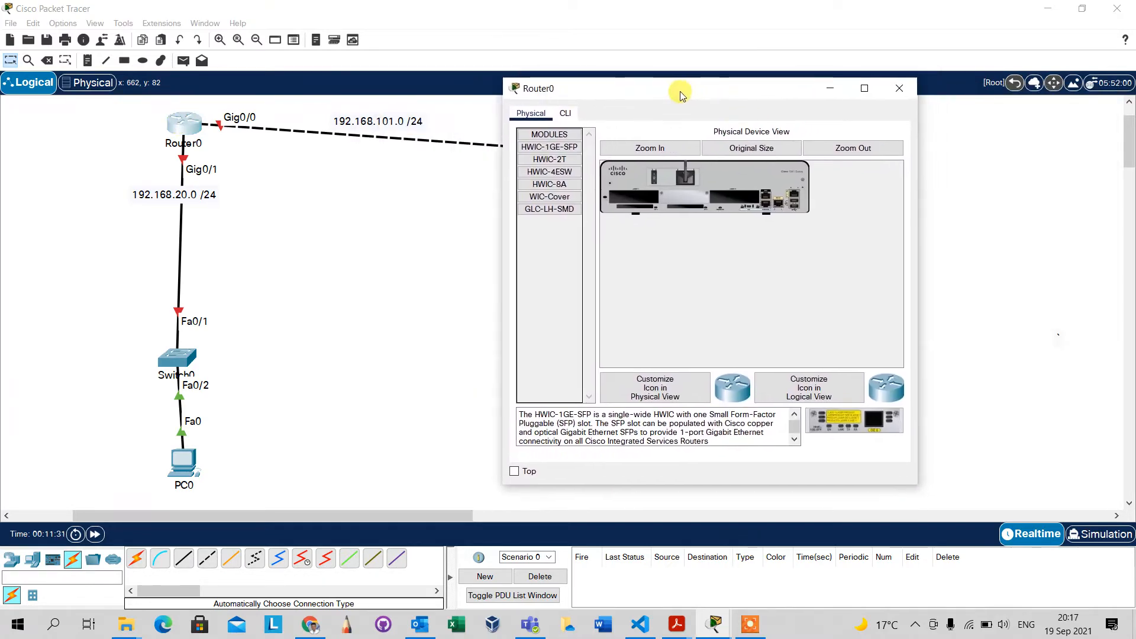
pyautogui.click(567, 112)
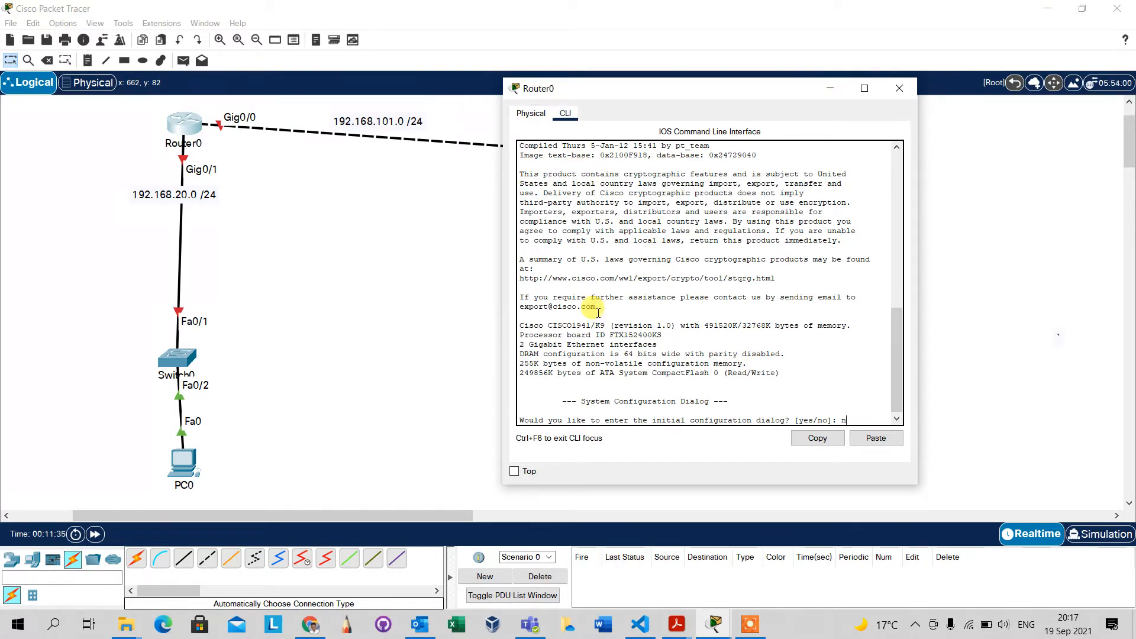
pyautogui.write('no')
pyautogui.press('Return')
pyautogui.press('Return')
pyautogui.press('Return')
pyautogui.press('Return')
pyautogui.press('Return')
pyautogui.press('Return')
pyautogui.press('Return')
# Enter privileged mode on Router0 with the en command.
pyautogui.write('er>e')
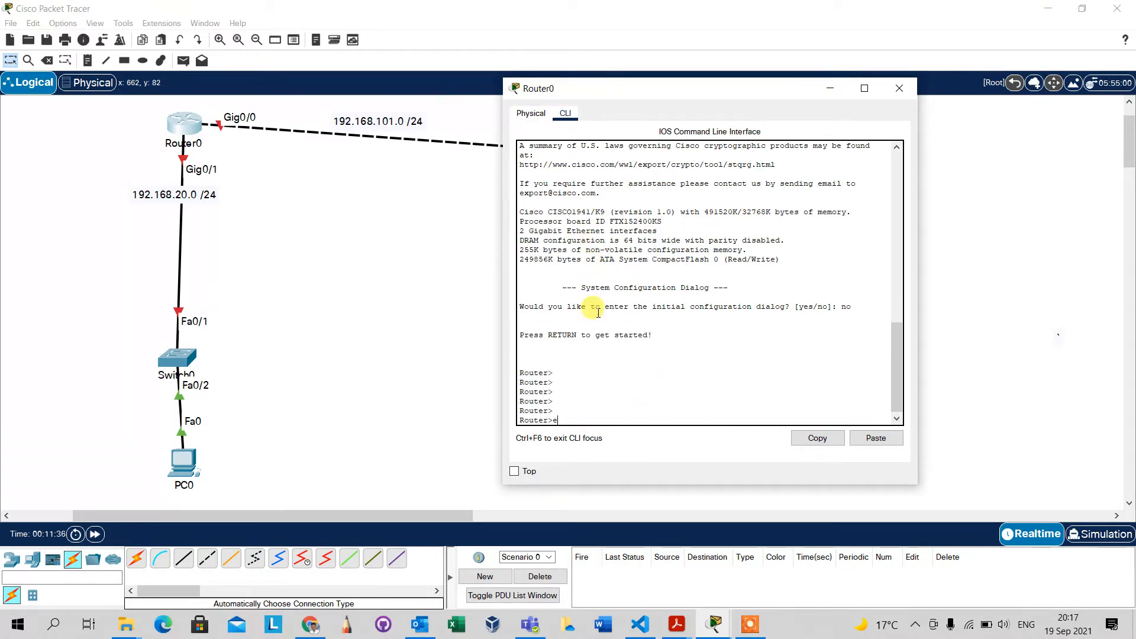
pyautogui.write('n')
pyautogui.press('Return')
pyautogui.press('Return')
pyautogui.press('Return')
pyautogui.press('Return')
pyautogui.press('Return')
pyautogui.press('Return')
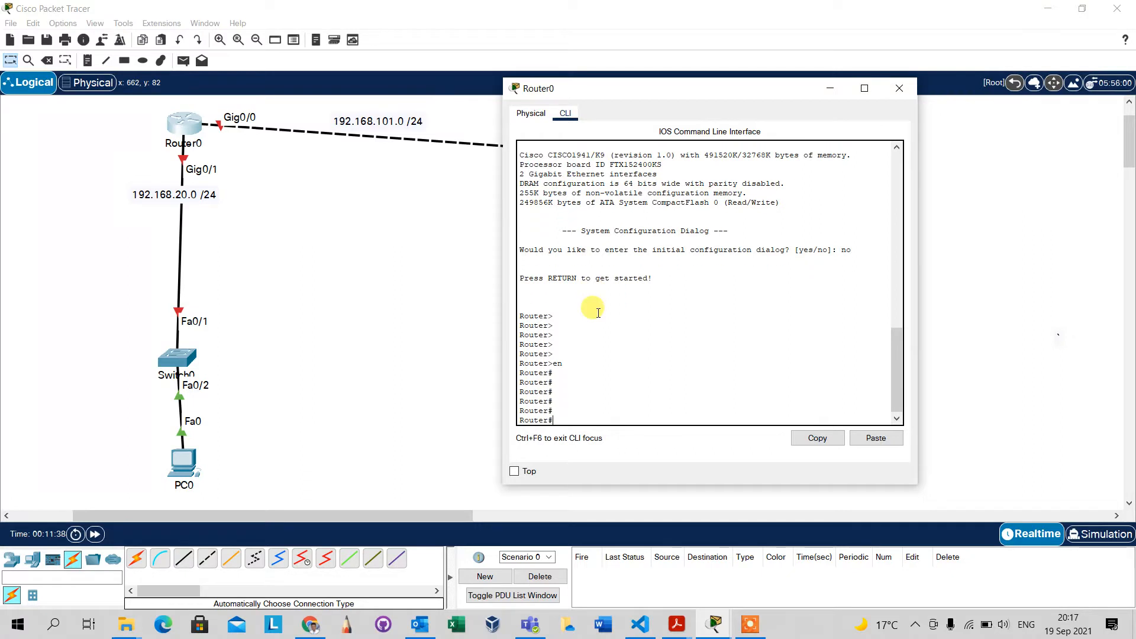
pyautogui.write('int')
pyautogui.press('Tab')
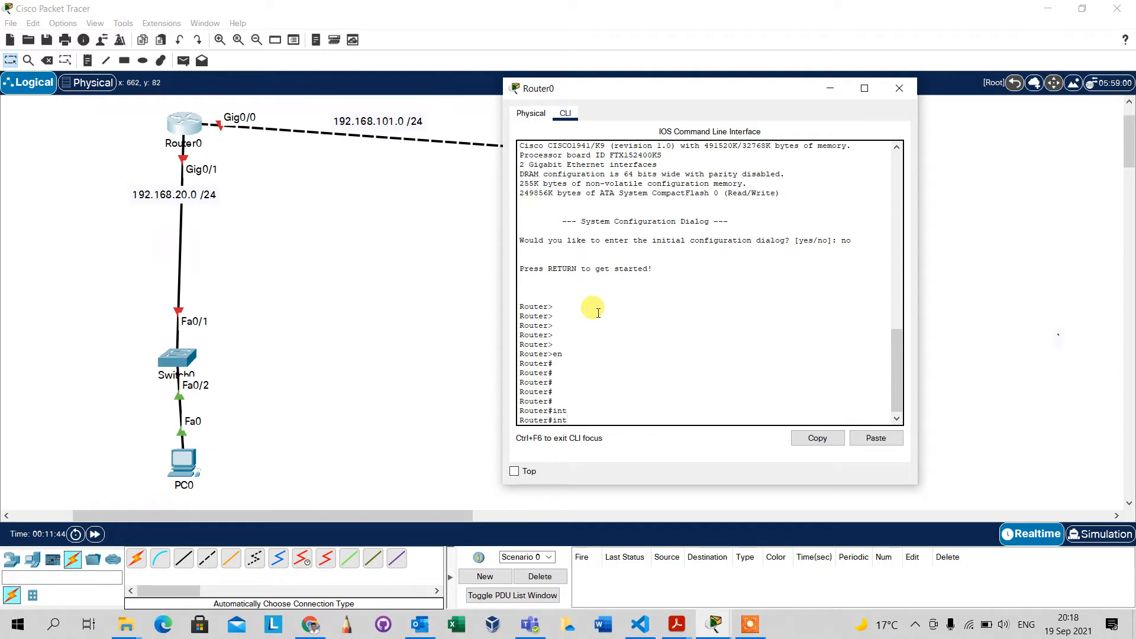
pyautogui.press('Tab')
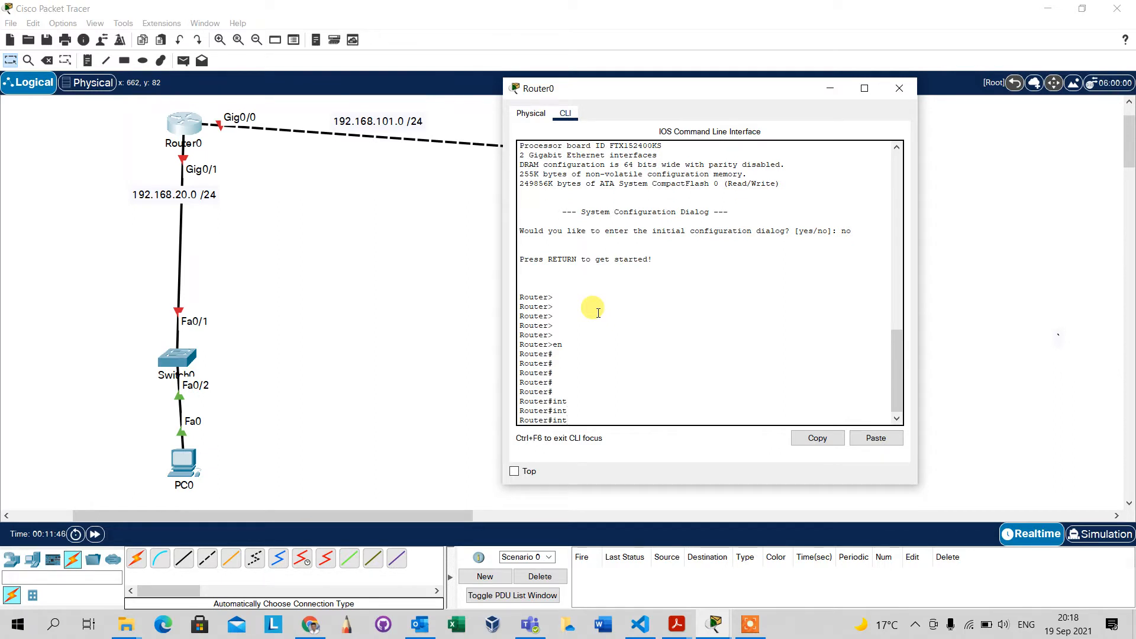
pyautogui.press('BackSpace')
pyautogui.press('BackSpace')
# Enter global configuration mode on Router0 with conf, accepting the default terminal source.
pyautogui.write('comm')
pyautogui.press('Tab')
pyautogui.press('BackSpace')
pyautogui.press('BackSpace')
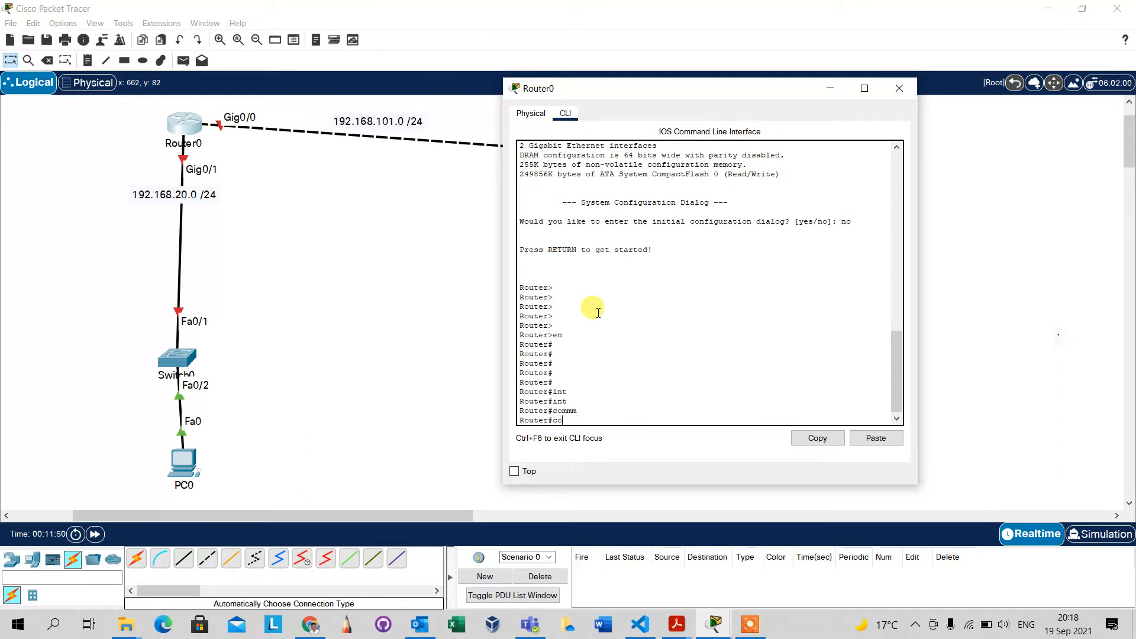
pyautogui.write('nf')
pyautogui.press('Return')
pyautogui.press('Return')
pyautogui.press('Return')
pyautogui.press('Return')
pyautogui.press('Return')
pyautogui.press('Return')
pyautogui.press('Return')
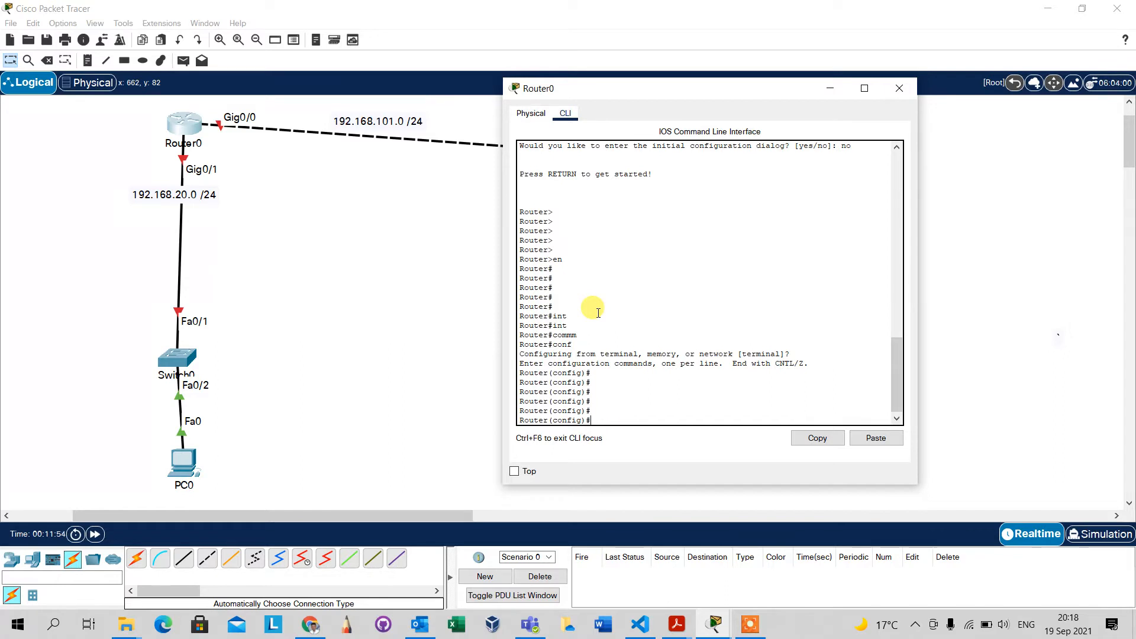
pyautogui.write('int g0/1')
# Enter configuration of Router0's interface g0/1 with int g0/1.
pyautogui.press('Return')
pyautogui.press('Return')
pyautogui.press('Return')
pyautogui.press('Return')
pyautogui.press('Return')
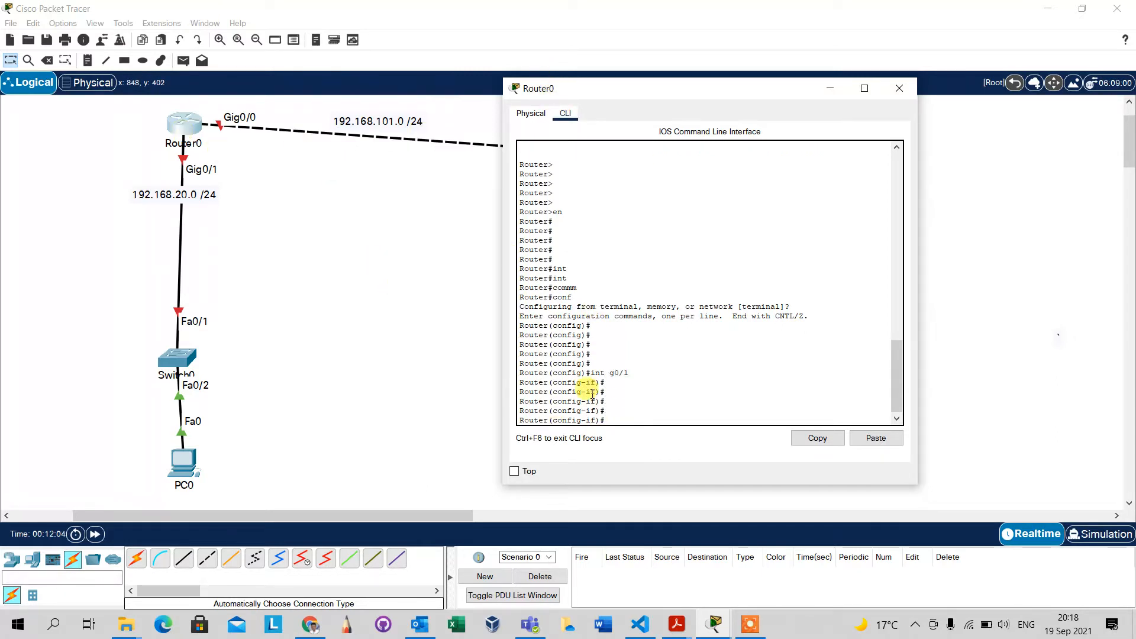
pyautogui.write('int')
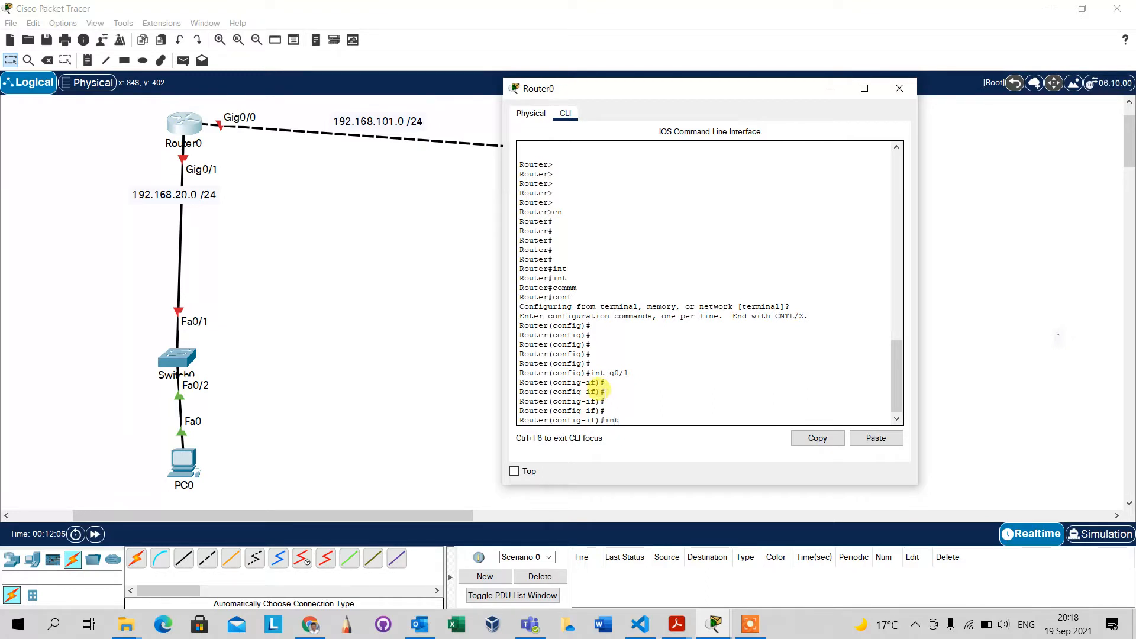
# Assign IP address 192.168.101.2 with mask 255.255.255.0 to Router0's interface g0/1.
pyautogui.press('Tab')
pyautogui.press('BackSpace')
pyautogui.press('BackSpace')
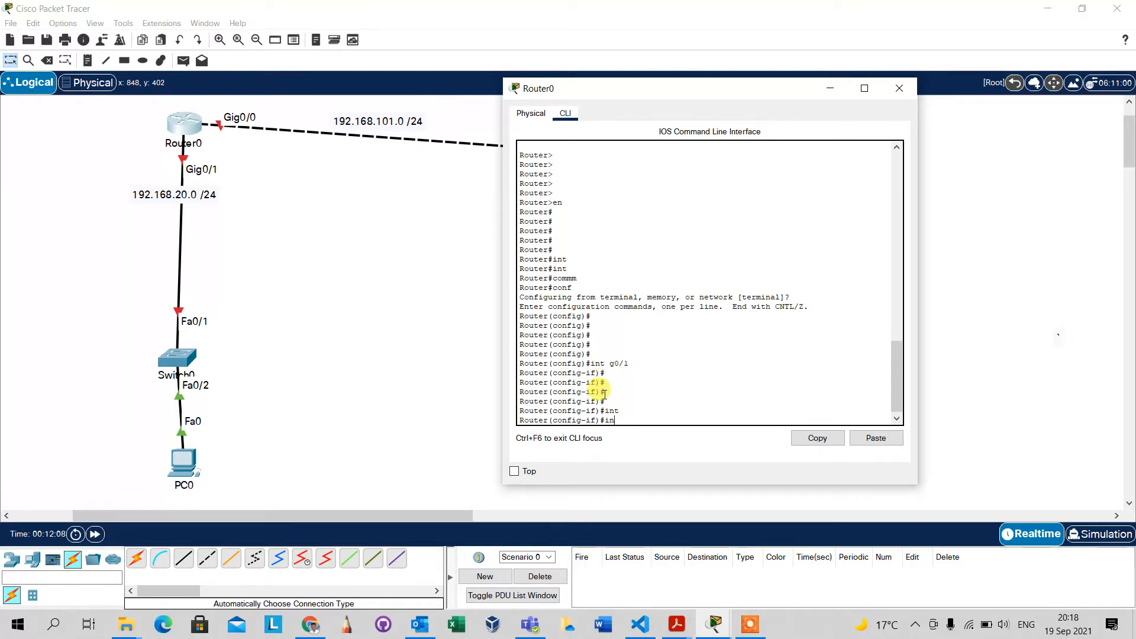
pyautogui.write('p add')
pyautogui.press('Tab')
pyautogui.write('192.1')
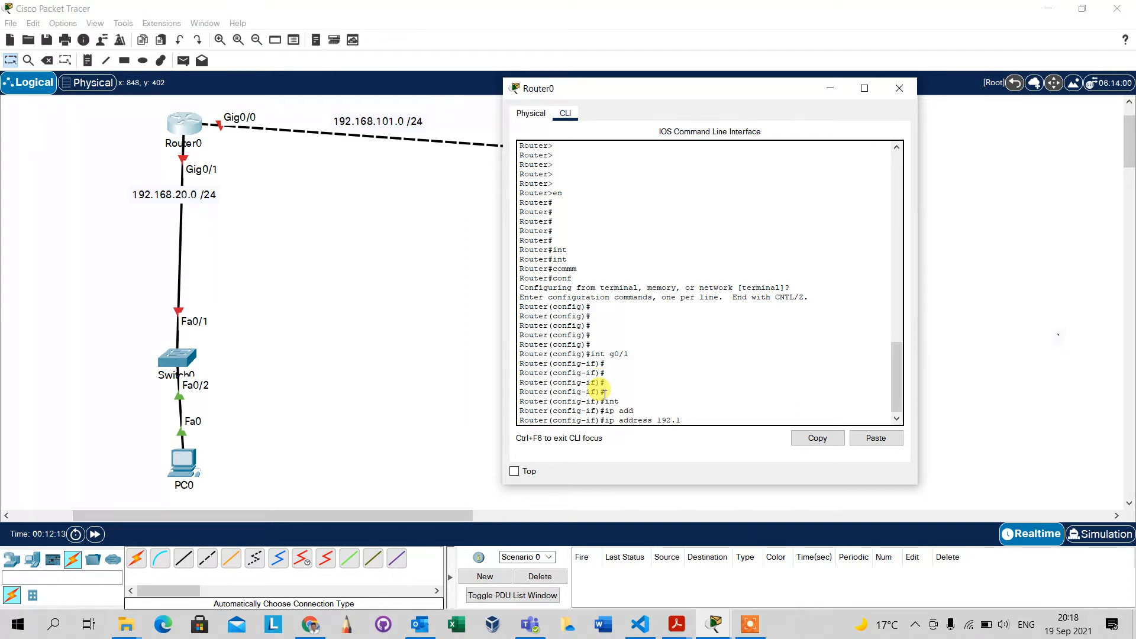
pyautogui.write('868.101.2 255.255.255.')
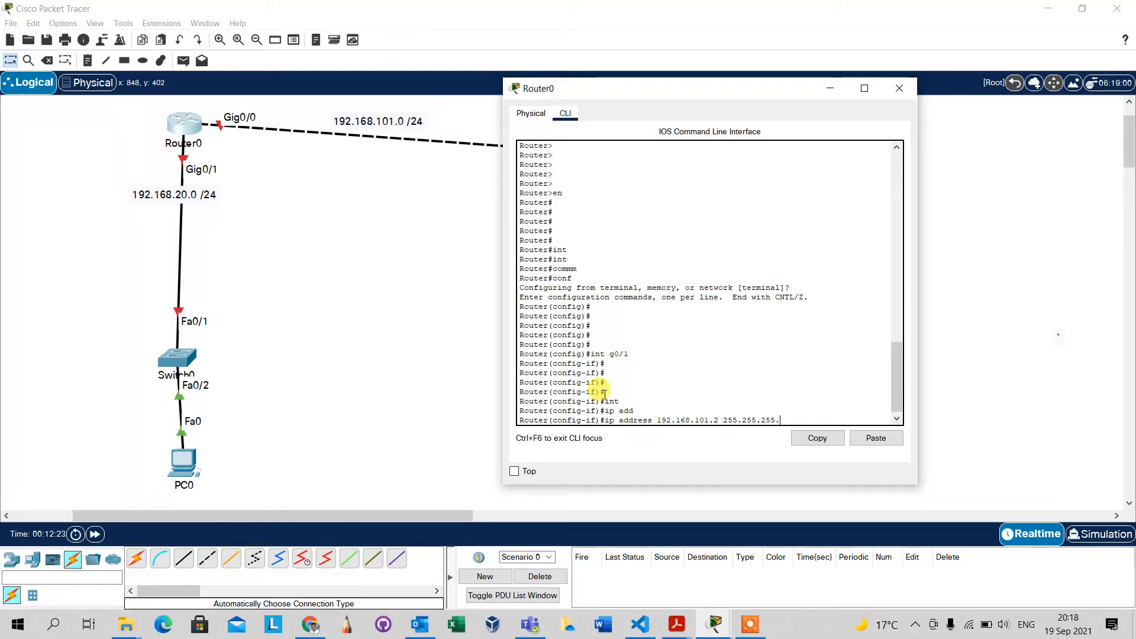
pyautogui.write('0')
pyautogui.press('Return')
pyautogui.press('Return')
pyautogui.press('Return')
pyautogui.press('Return')
pyautogui.press('Return')
pyautogui.press('Return')
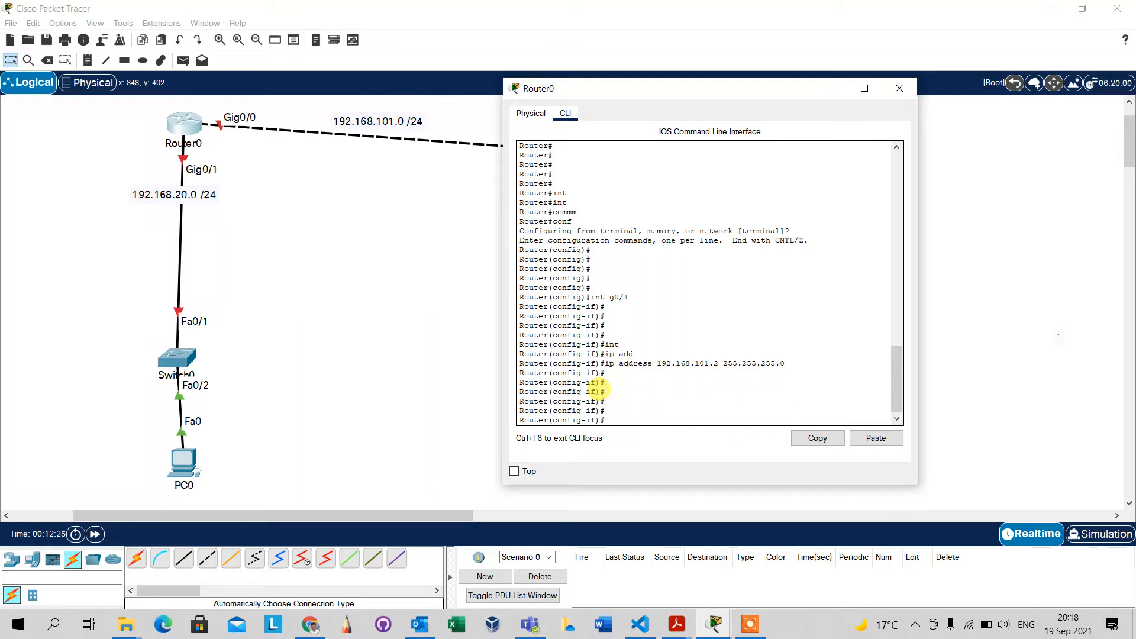
pyautogui.press('Return')
pyautogui.press('Return')
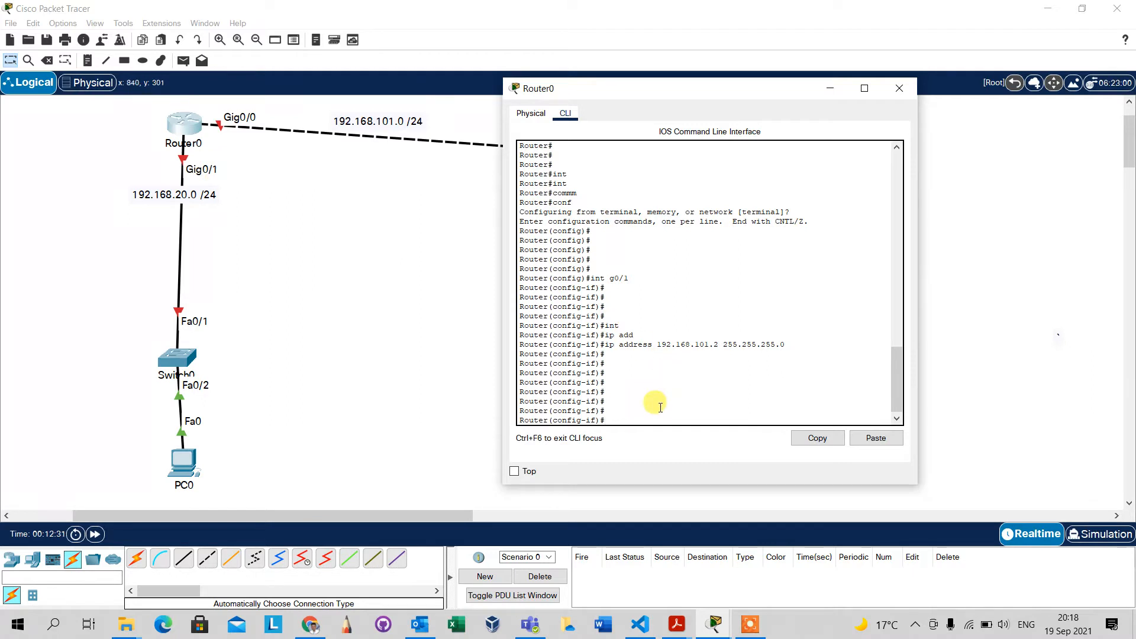
# Select Router0's interface g0/1 with int g0/1 and assign it IP address 192.168.20.1 with mask 255.255.255.0.
pyautogui.write('int g0/1')
pyautogui.press('Return')
pyautogui.press('Return')
pyautogui.press('Return')
pyautogui.press('Return')
pyautogui.press('Return')
pyautogui.write('ip add')
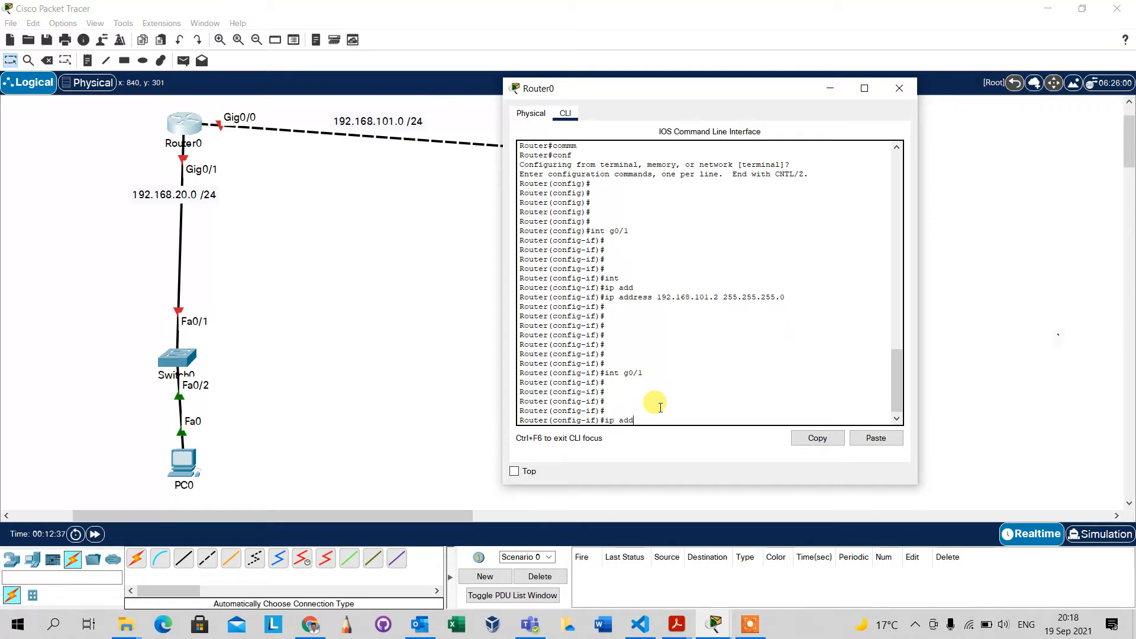
pyautogui.press('Tab')
pyautogui.write('1')
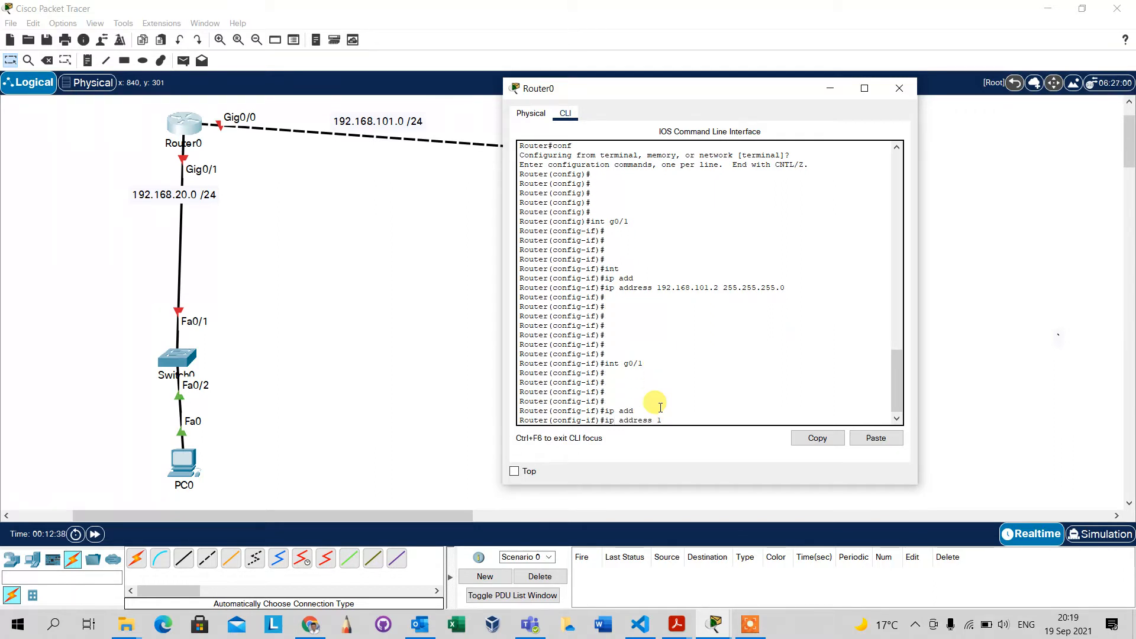
pyautogui.write('92.168.20.1 255.255.255.0')
pyautogui.press('Return')
pyautogui.press('Return')
pyautogui.press('Return')
pyautogui.press('Return')
pyautogui.press('Return')
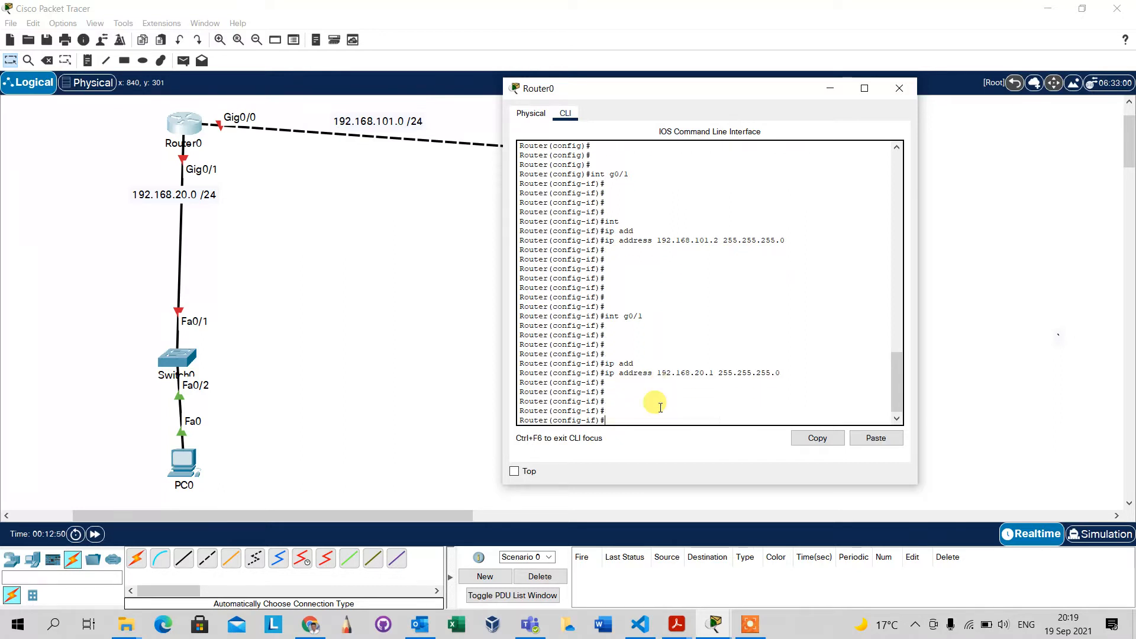
# Enable Router0's interface g0/1 with the no shut command.
pyautogui.write('no shut')
pyautogui.press('Return')
pyautogui.press('Return')
pyautogui.press('Return')
pyautogui.press('Return')
pyautogui.press('Return')
pyautogui.press('Return')
pyautogui.press('Return')
pyautogui.press('Return')
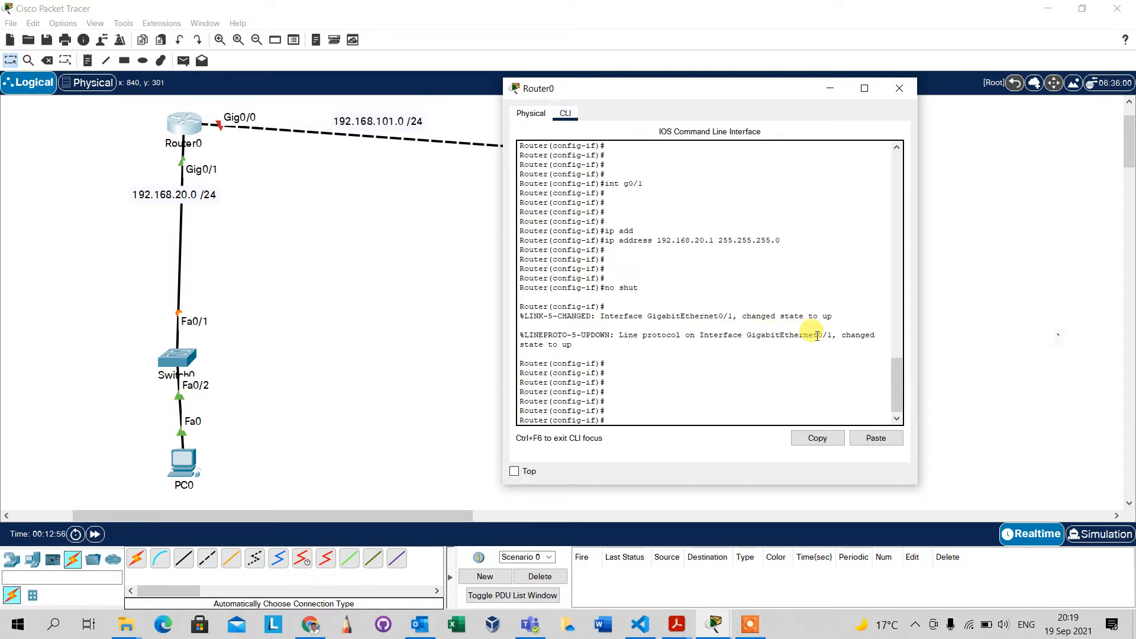
# Display Router0's interface summary from configuration mode with do show ip interface brief.
pyautogui.click(651, 412)
pyautogui.write('show')
pyautogui.press('BackSpace')
pyautogui.press('BackSpace')
pyautogui.press('BackSpace')
pyautogui.press('BackSpace')
pyautogui.write('do show')
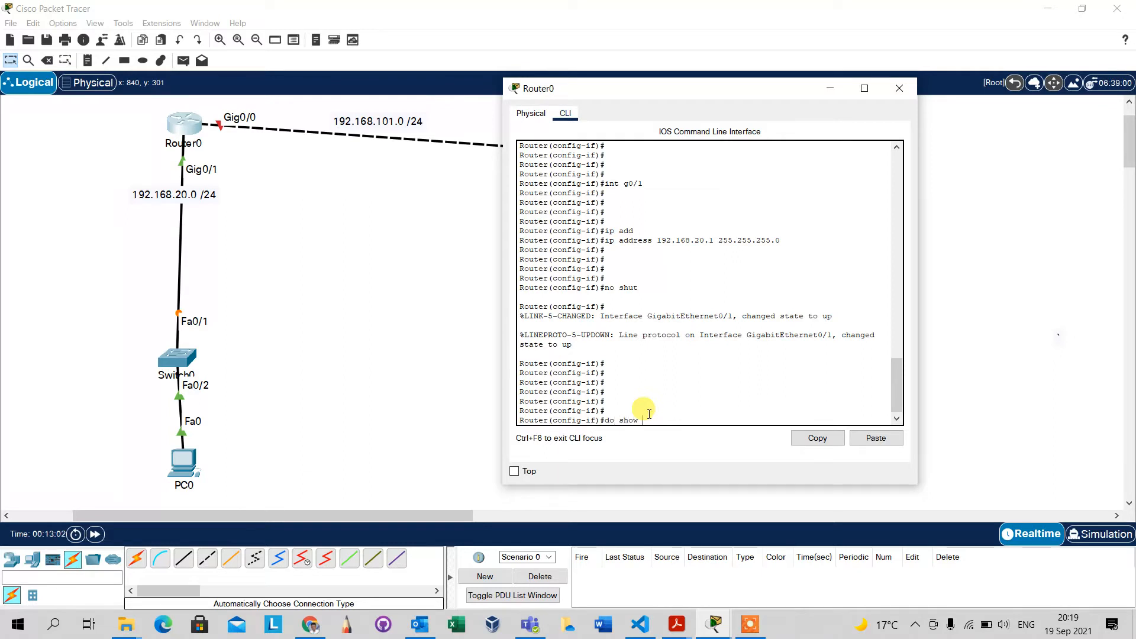
pyautogui.write(' ip interface brief')
pyautogui.press('Return')
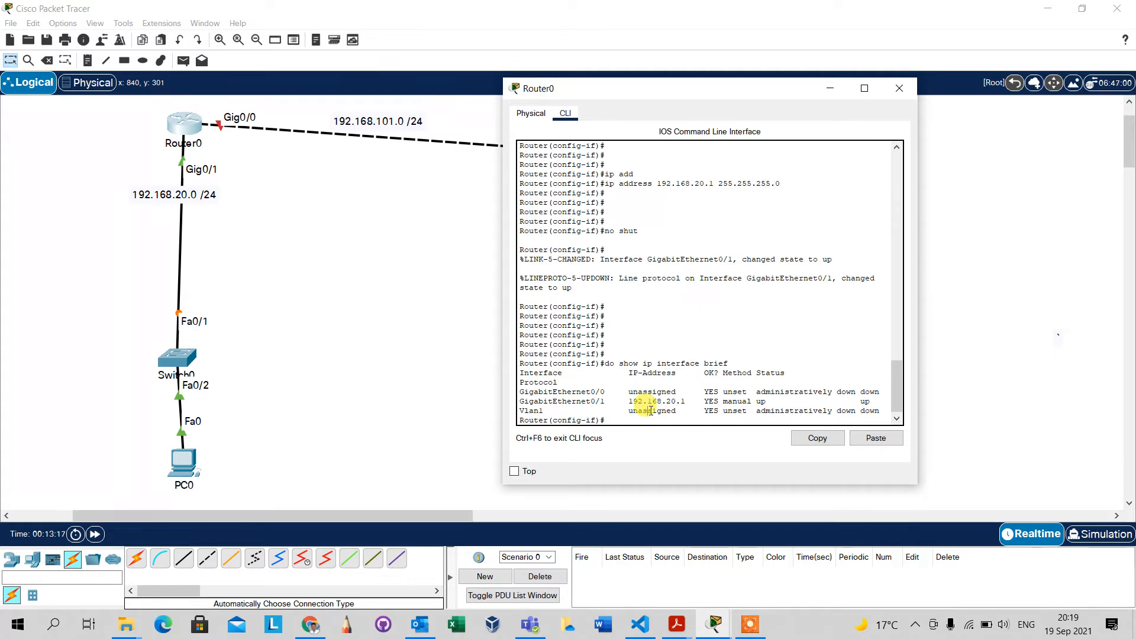
# Switch to configuring Router0's interface g0/0 with int g0/0.
pyautogui.press('Up')
pyautogui.press('Up')
pyautogui.press('Up')
pyautogui.press('Up')
pyautogui.press('Up')
pyautogui.press('Up')
pyautogui.press('Return')
pyautogui.press('Return')
pyautogui.press('Return')
pyautogui.press('Return')
pyautogui.press('Return')
pyautogui.press('Return')
# Assign IP address 192.168.101.2 with mask 255.255.255.0 to Router0's interface g0/0.
pyautogui.write('ip add')
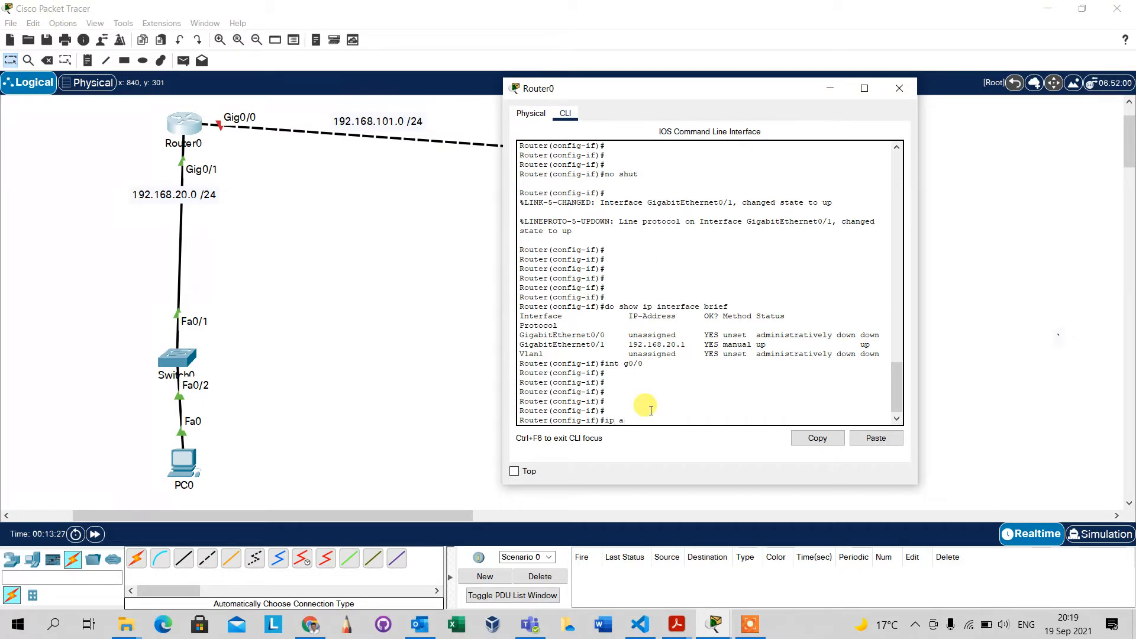
pyautogui.press('Tab')
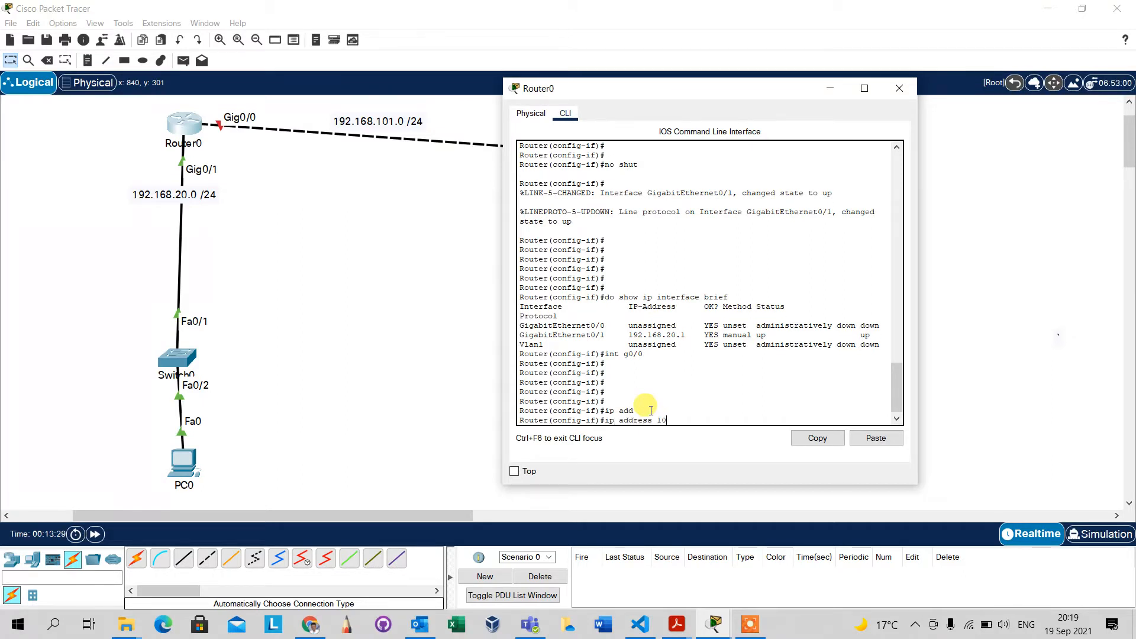
pyautogui.write('192.168.1')
pyautogui.write('255.255.255.0')
pyautogui.press('Return')
pyautogui.press('Return')
pyautogui.press('Return')
pyautogui.press('Return')
pyautogui.press('Return')
pyautogui.press('Return')
pyautogui.press('Return')
pyautogui.press('Return')
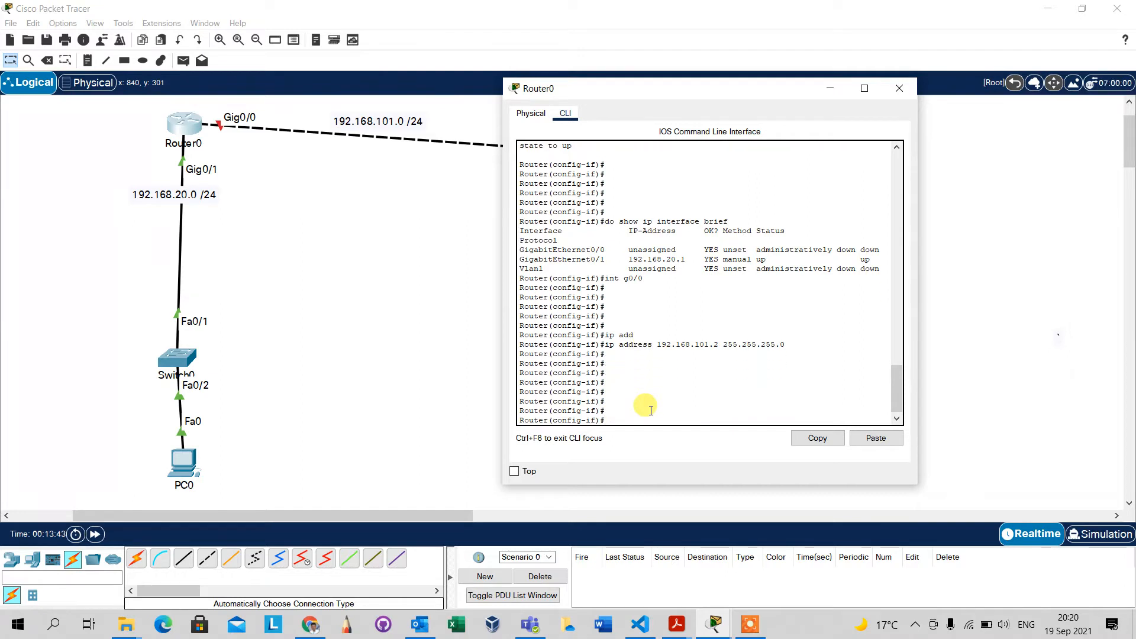
# Enable Router0's interface g0/0 with no shut and return to privileged mode with end.
pyautogui.write('no shut')
pyautogui.press('Return')
pyautogui.press('Return')
pyautogui.press('Return')
pyautogui.press('Return')
pyautogui.press('Return')
pyautogui.press('Return')
pyautogui.press('Return')
pyautogui.press('Return')
pyautogui.press('Return')
pyautogui.write('end')
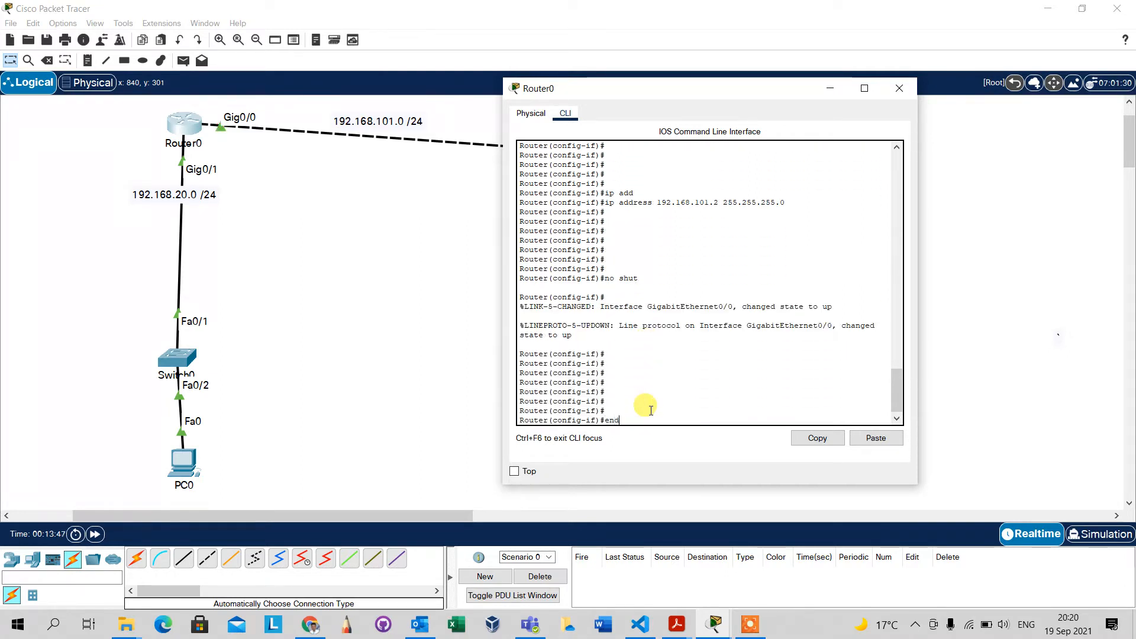
pyautogui.press('Return')
pyautogui.press('Return')
pyautogui.press('Return')
pyautogui.press('Return')
pyautogui.press('Return')
pyautogui.press('Return')
pyautogui.press('Return')
pyautogui.press('Return')
pyautogui.press('Return')
pyautogui.press('Return')
pyautogui.press('Return')
pyautogui.press('Return')
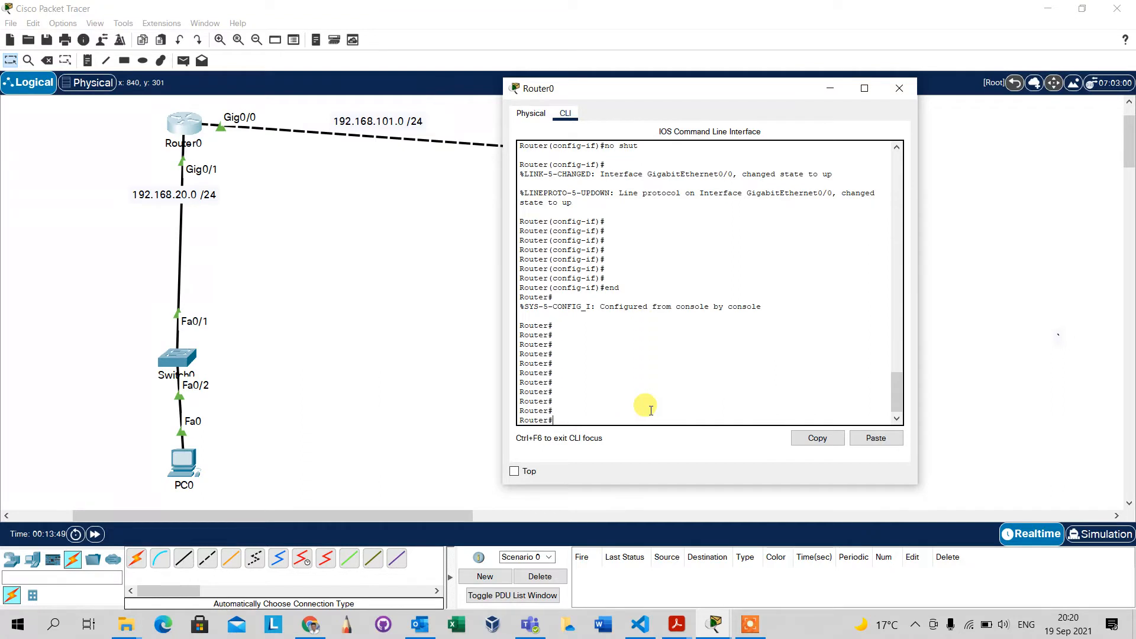
pyautogui.press('Return')
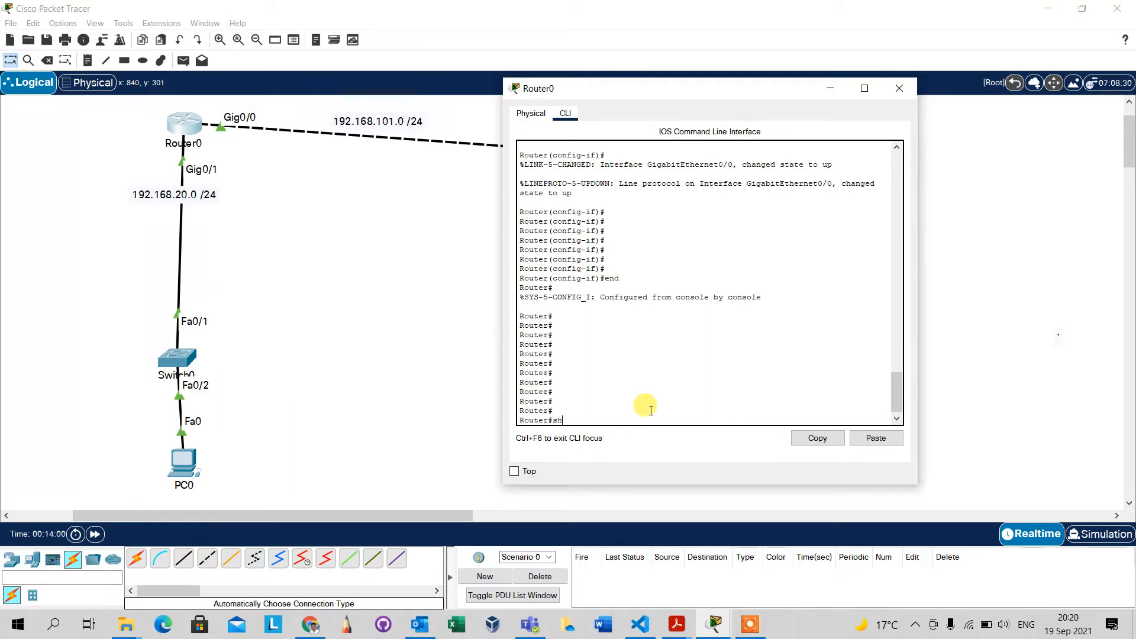
# Display Router0's interface summary with show ip int br and check the addresses of both Gigabit interfaces.
pyautogui.write('ow int br')
pyautogui.press('Return')
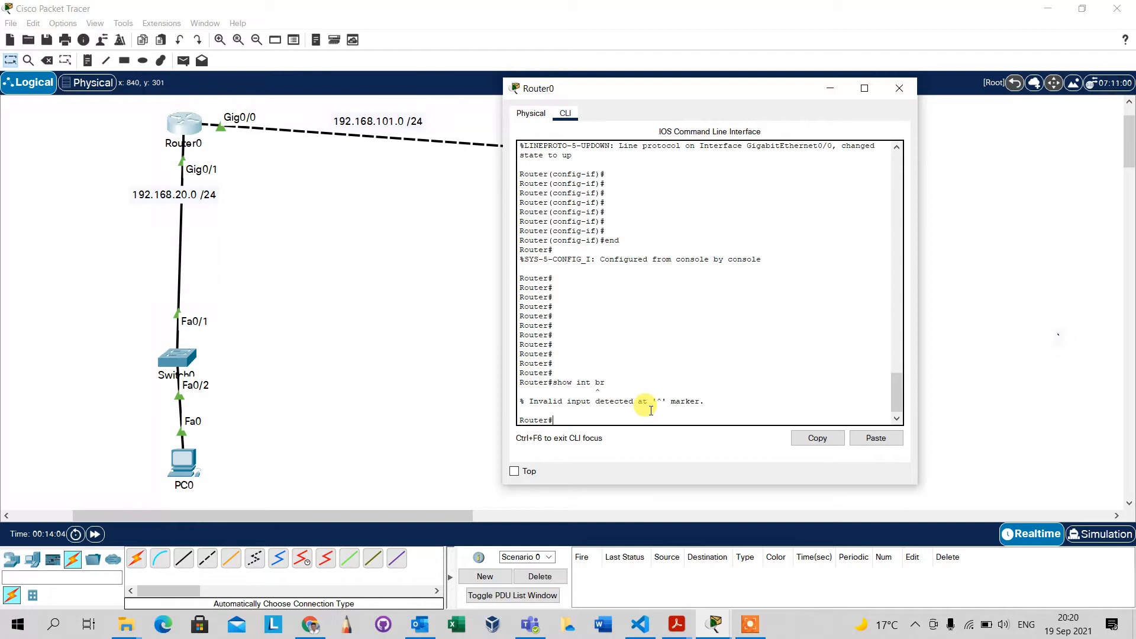
pyautogui.write('show ip int br')
pyautogui.press('Return')
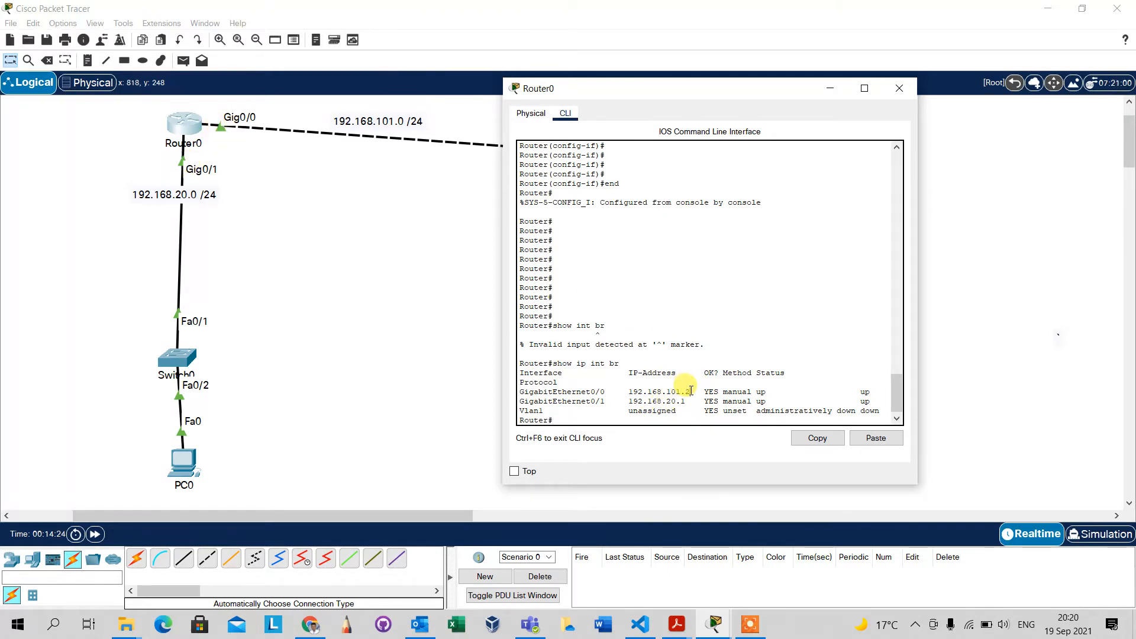
pyautogui.moveTo(691, 392); pyautogui.dragTo(588, 386)
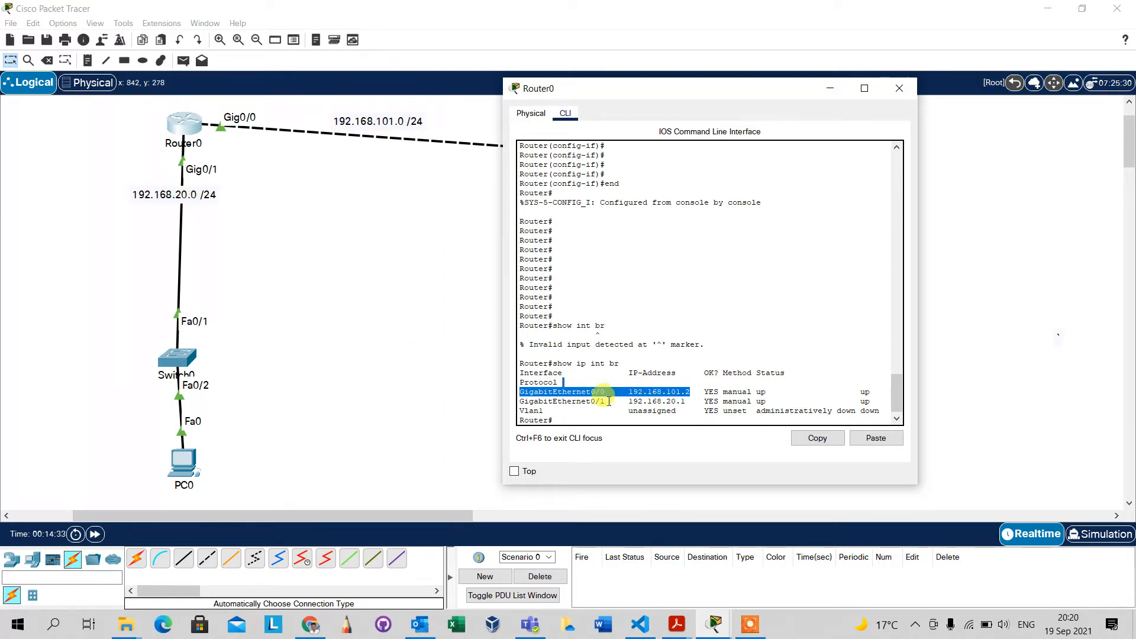
pyautogui.click(640, 393)
pyautogui.press('Return')
pyautogui.press('Return')
pyautogui.press('Return')
pyautogui.press('Return')
pyautogui.press('Return')
pyautogui.press('Return')
pyautogui.press('Return')
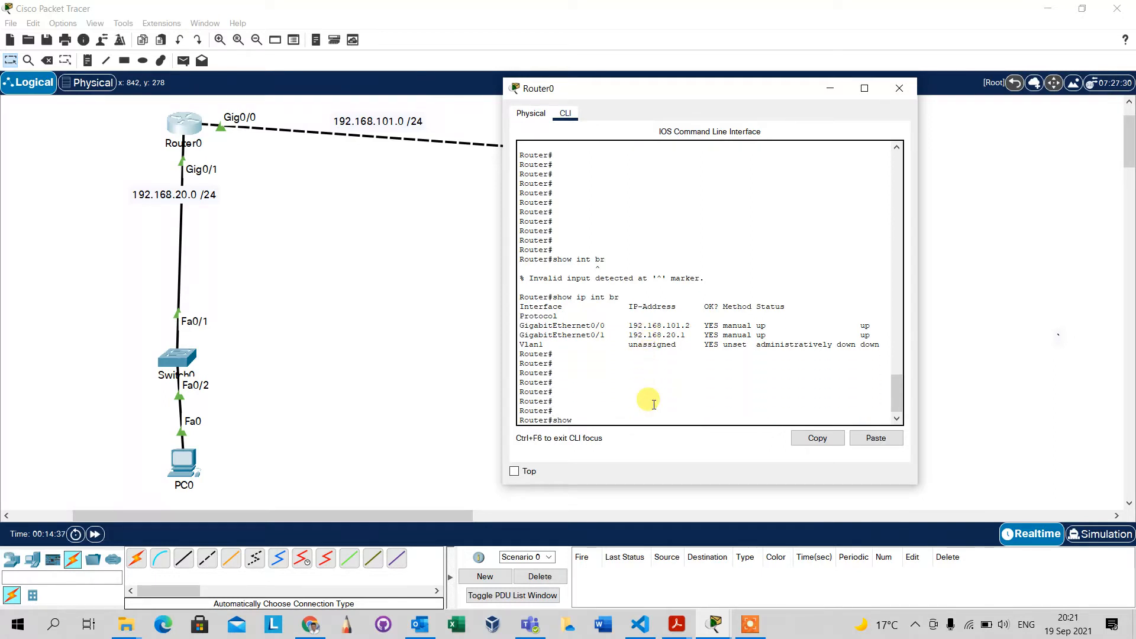
# Display Router0's routing table with show ip route and examine its connected and local entries.
pyautogui.write('show ip route')
pyautogui.press('Return')
pyautogui.press('Return')
pyautogui.press('Return')
pyautogui.press('Return')
pyautogui.press('Return')
pyautogui.press('Return')
pyautogui.press('Return')
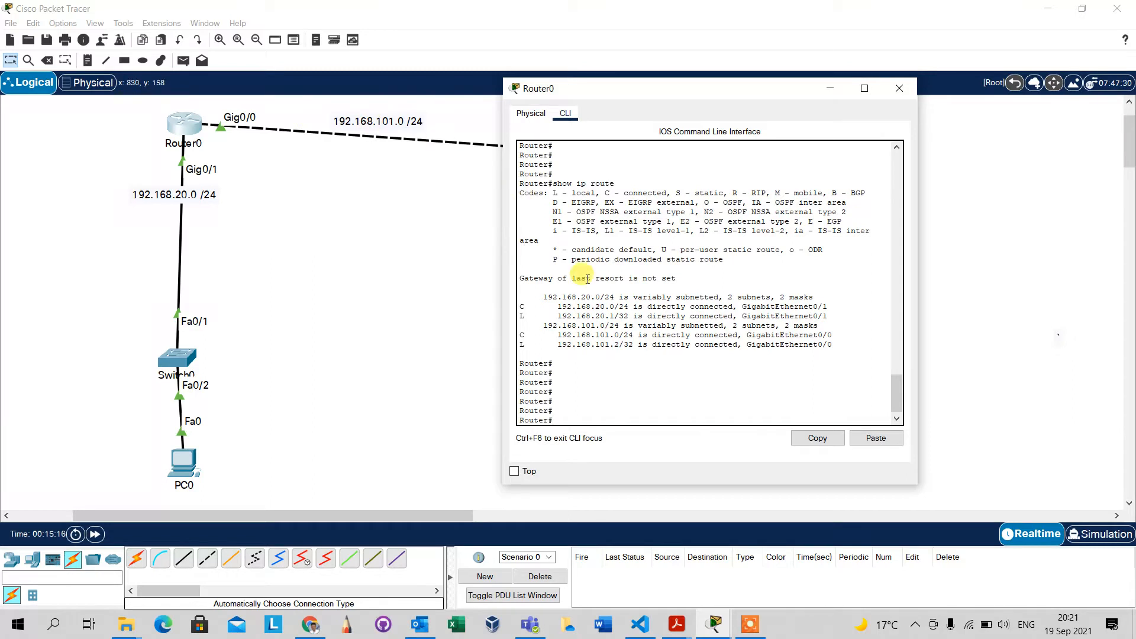
pyautogui.moveTo(519, 306); pyautogui.dragTo(824, 307)
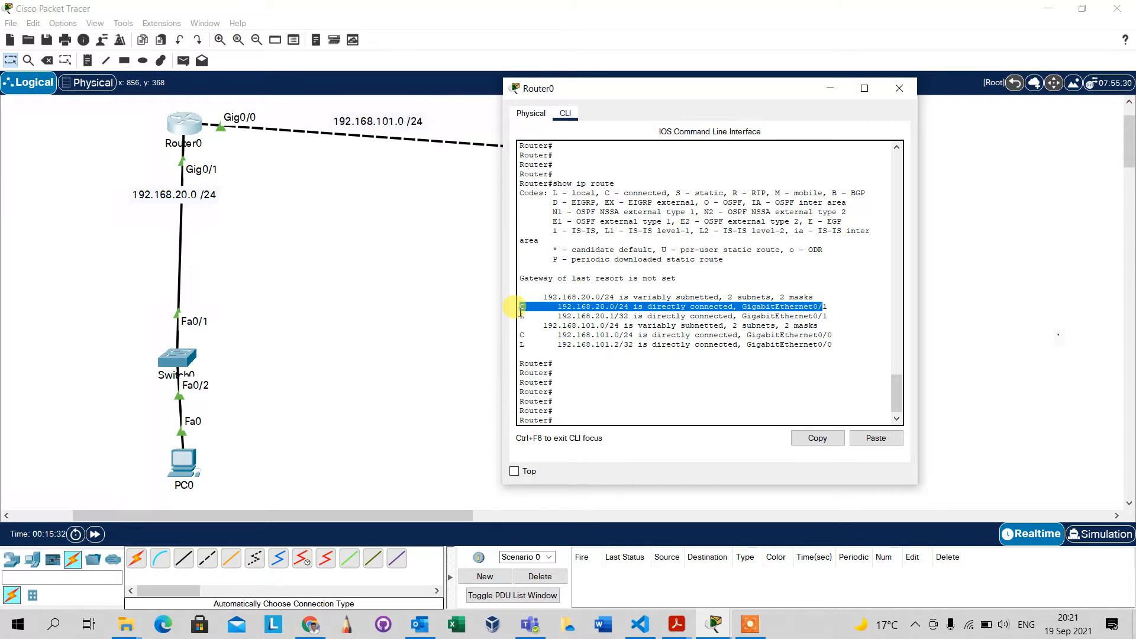
pyautogui.moveTo(521, 314); pyautogui.dragTo(548, 313)
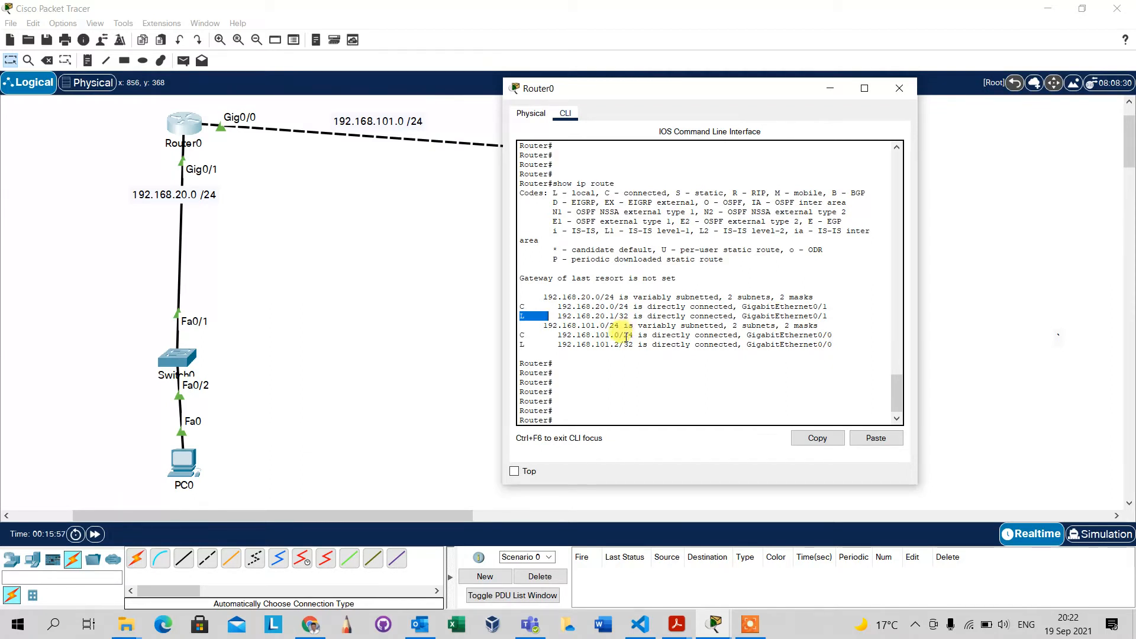
pyautogui.moveTo(634, 335); pyautogui.dragTo(521, 335)
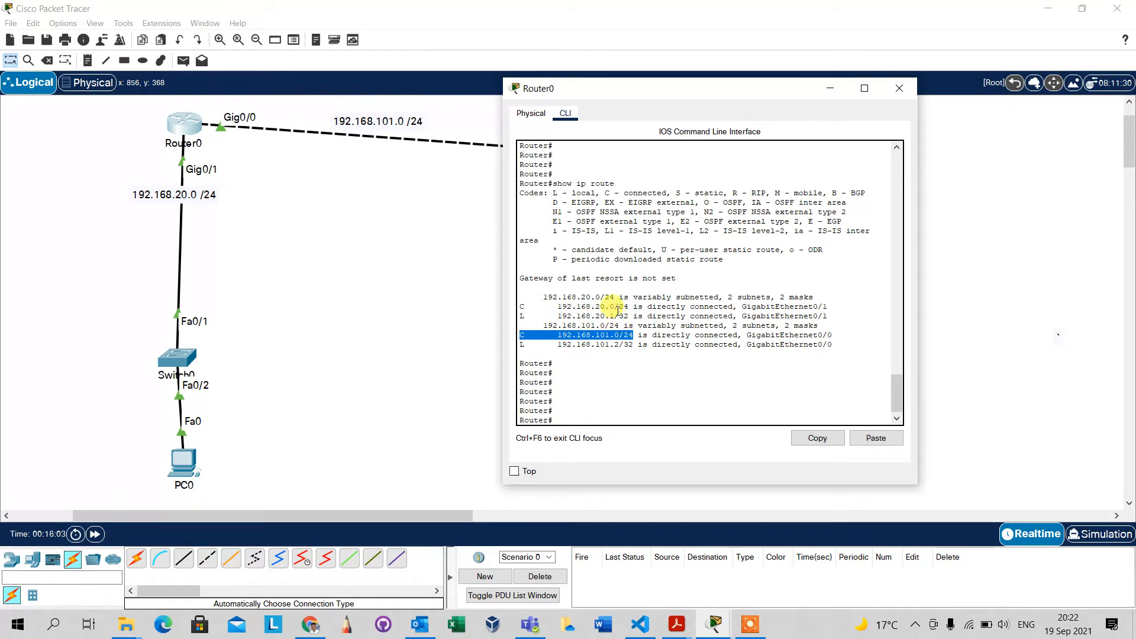
pyautogui.moveTo(628, 307); pyautogui.dragTo(586, 299)
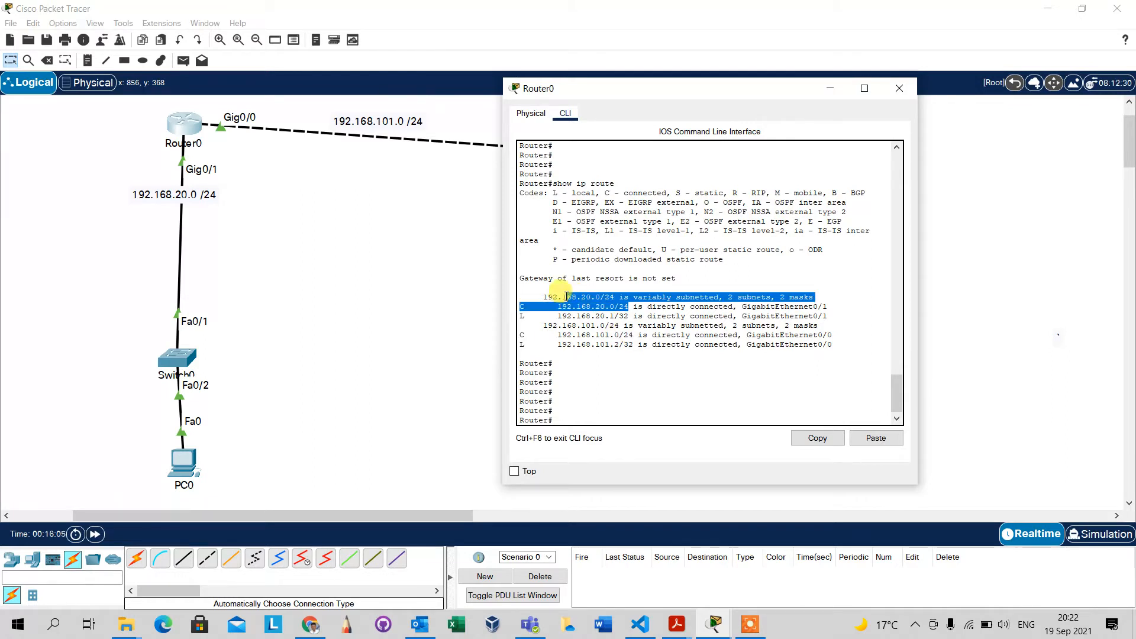
pyautogui.click(610, 402)
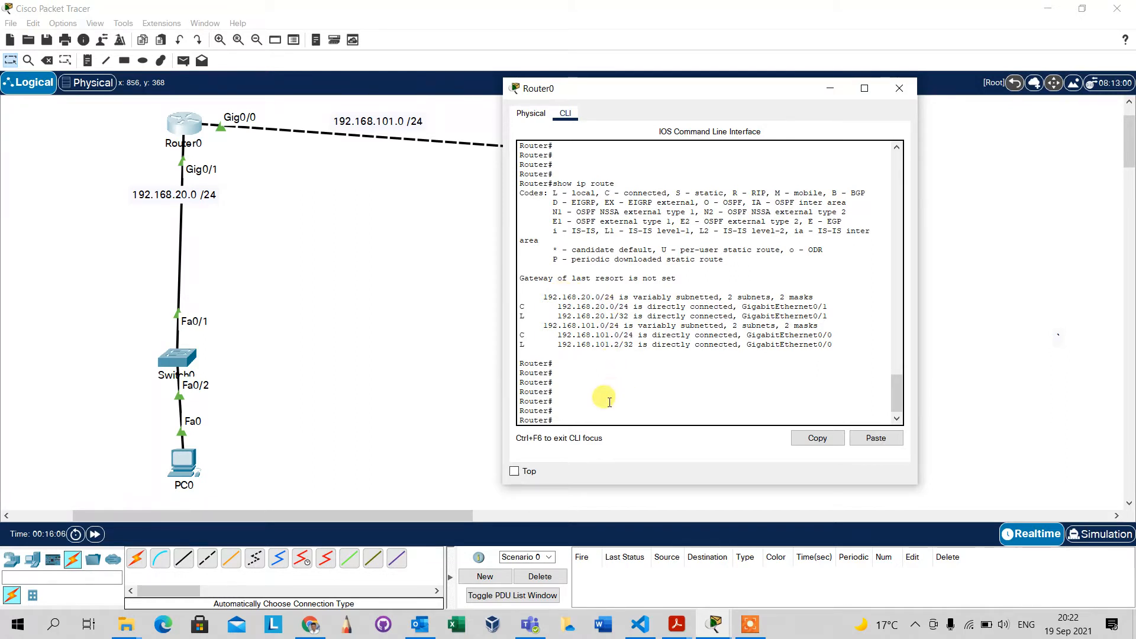
pyautogui.click(899, 88)
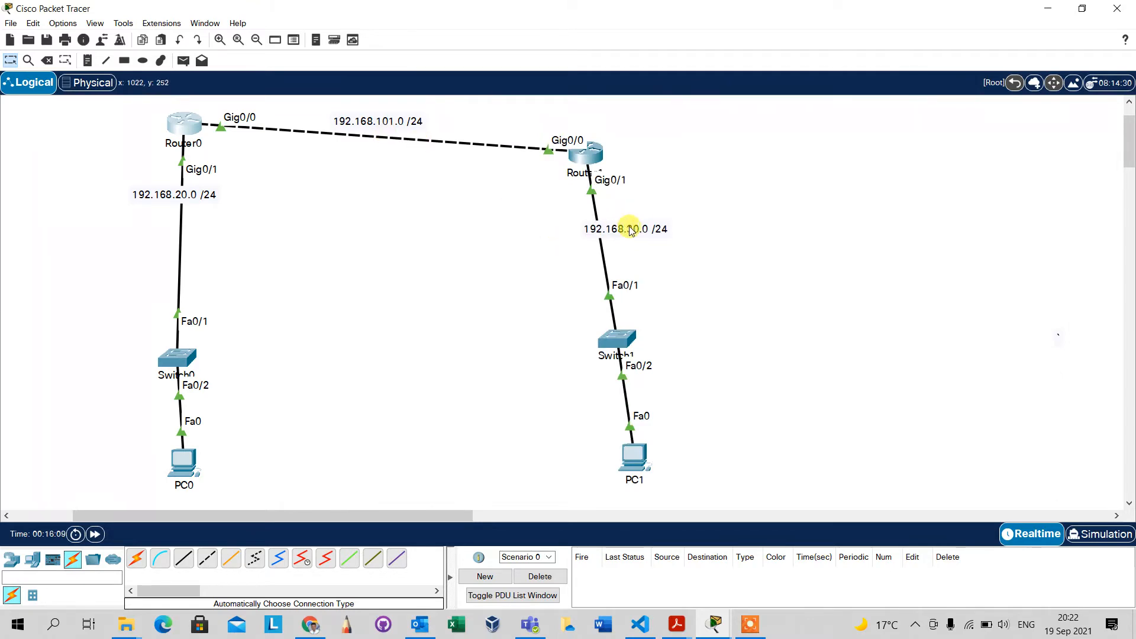
# Open PC1's IP Configuration and place its window clear of the topology.
pyautogui.click(633, 458)
pyautogui.moveTo(603, 104); pyautogui.dragTo(902, 90)
pyautogui.click(732, 112)
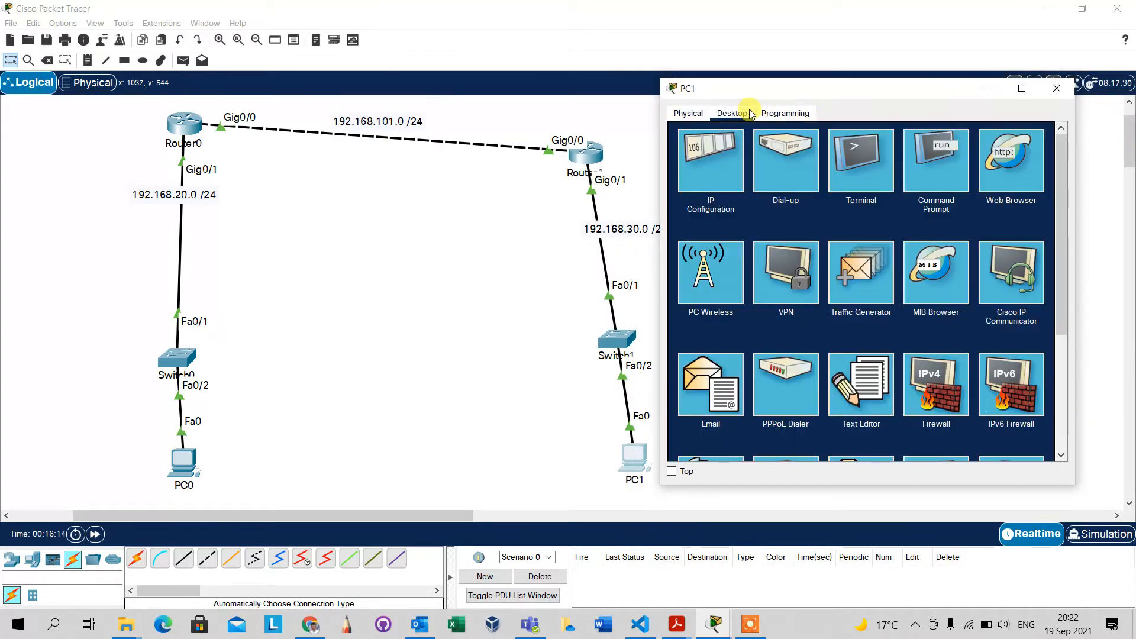
pyautogui.click(709, 172)
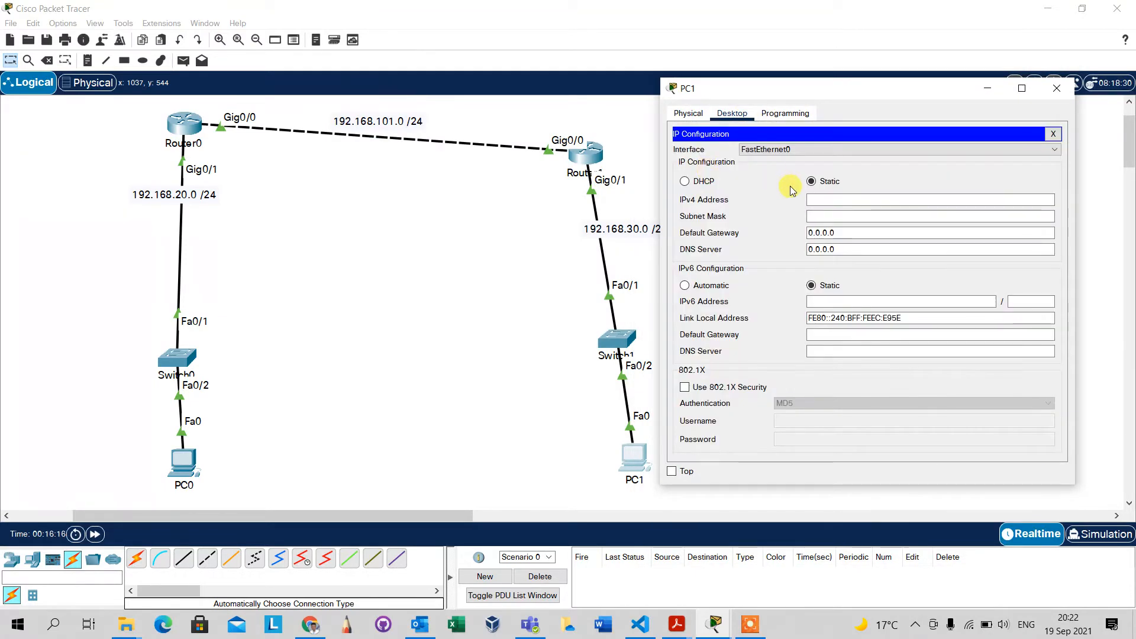
# Set PC1's IPv4 address to 192.168.30.2 with subnet mask 255.255.255.0.
pyautogui.click(819, 202)
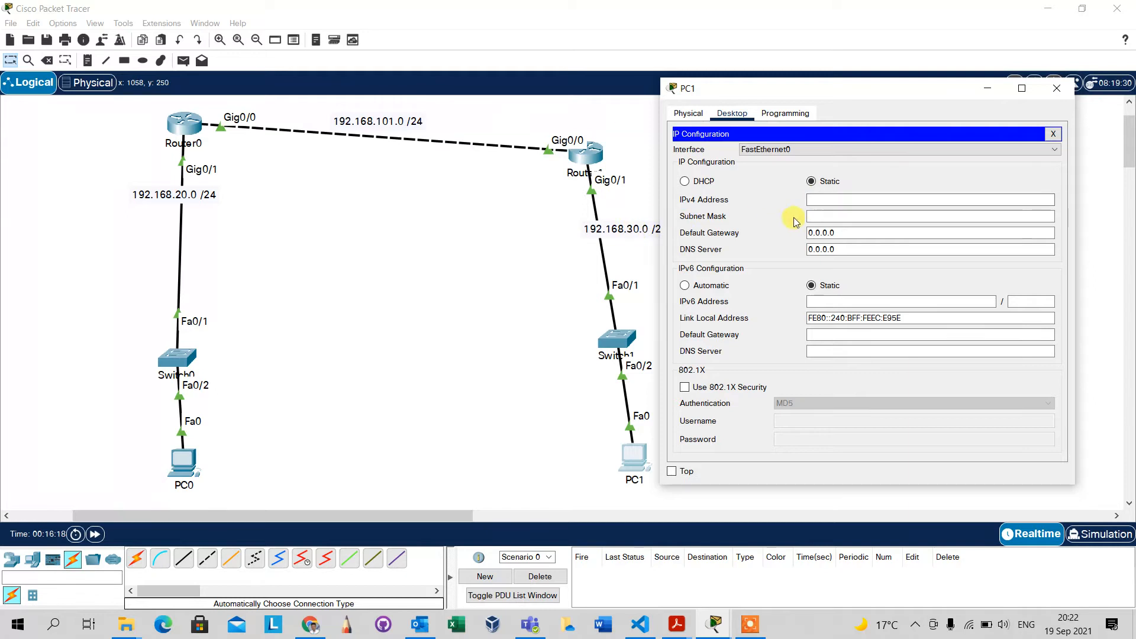
pyautogui.click(831, 196)
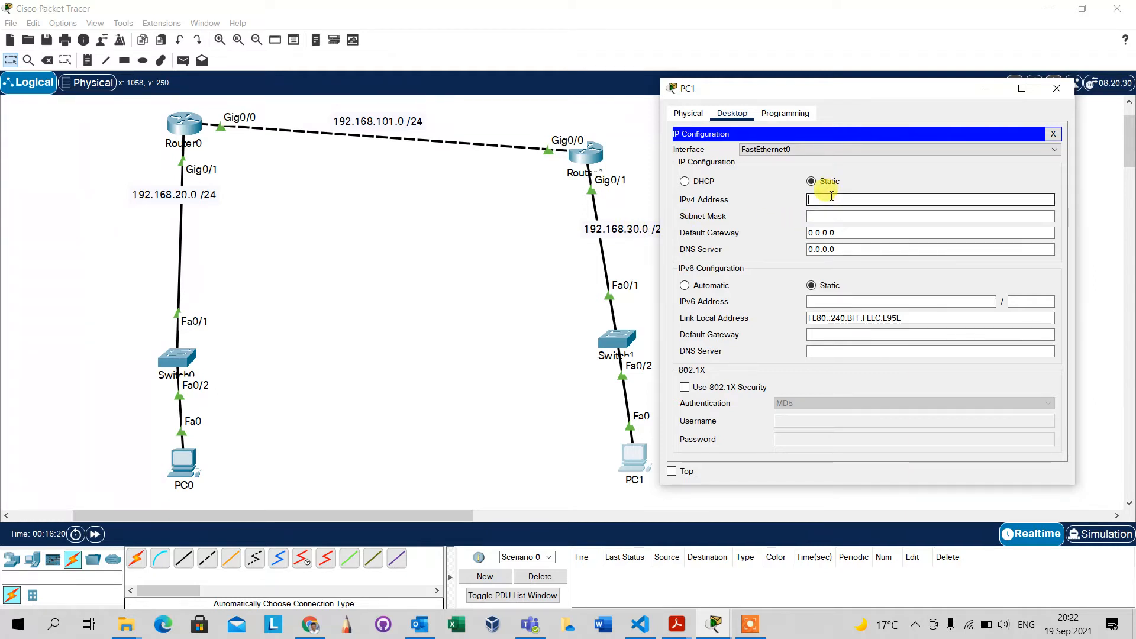
pyautogui.write('192.168.10.')
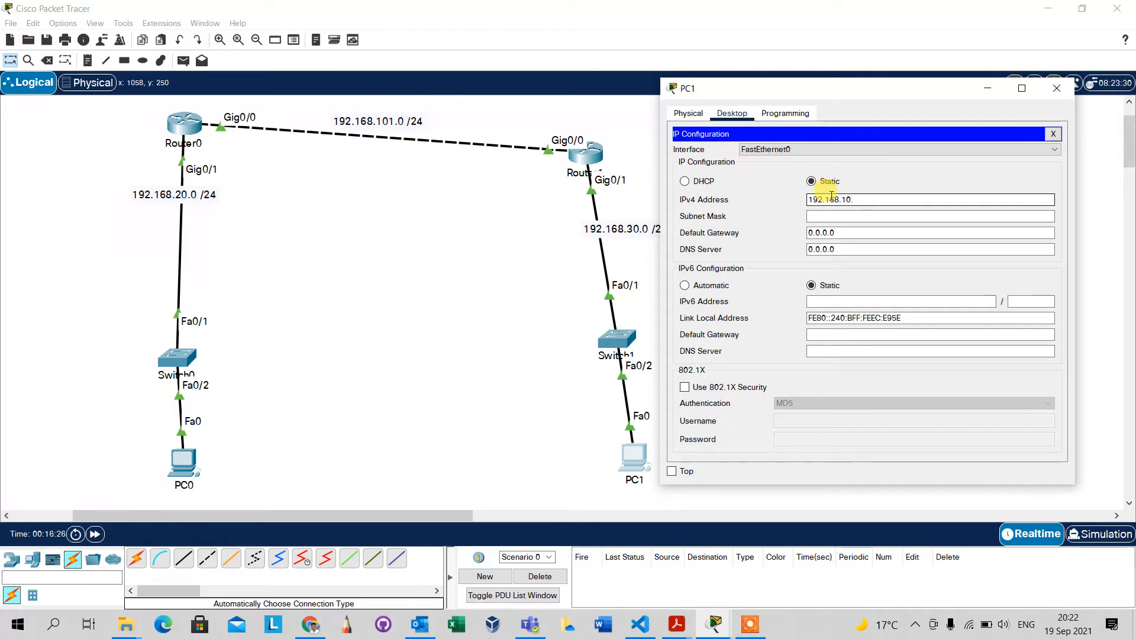
pyautogui.press('BackSpace')
pyautogui.press('BackSpace')
pyautogui.press('BackSpace')
pyautogui.write('30.2')
pyautogui.press('Tab')
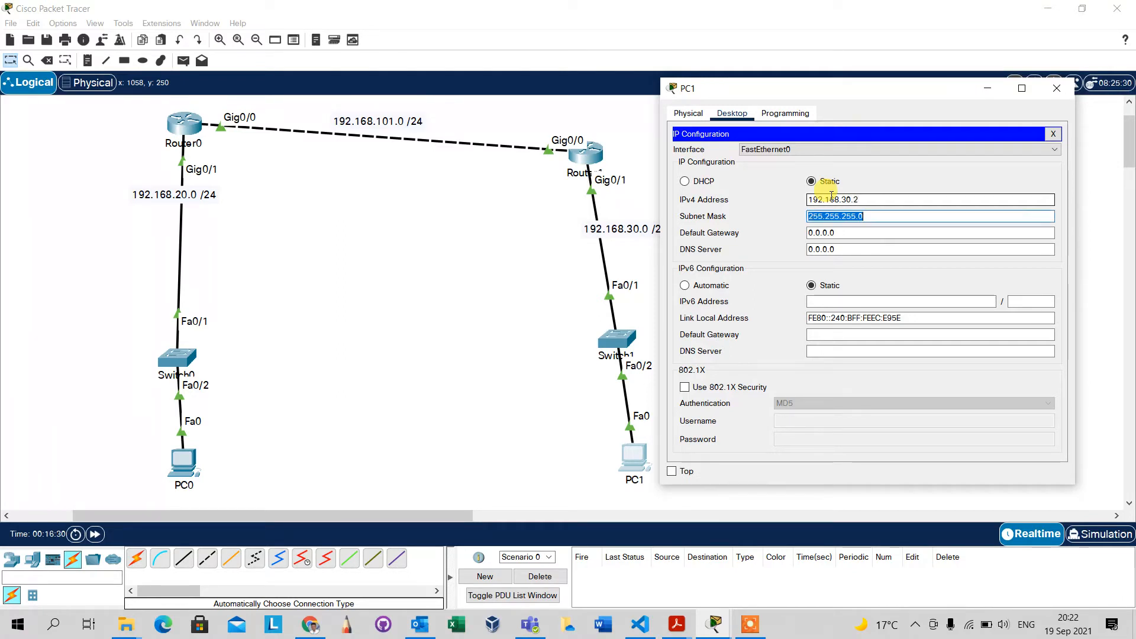
# Set PC1's default gateway to 192.168.30.254 and close its IP Configuration.
pyautogui.press('Tab')
pyautogui.write('192.168')
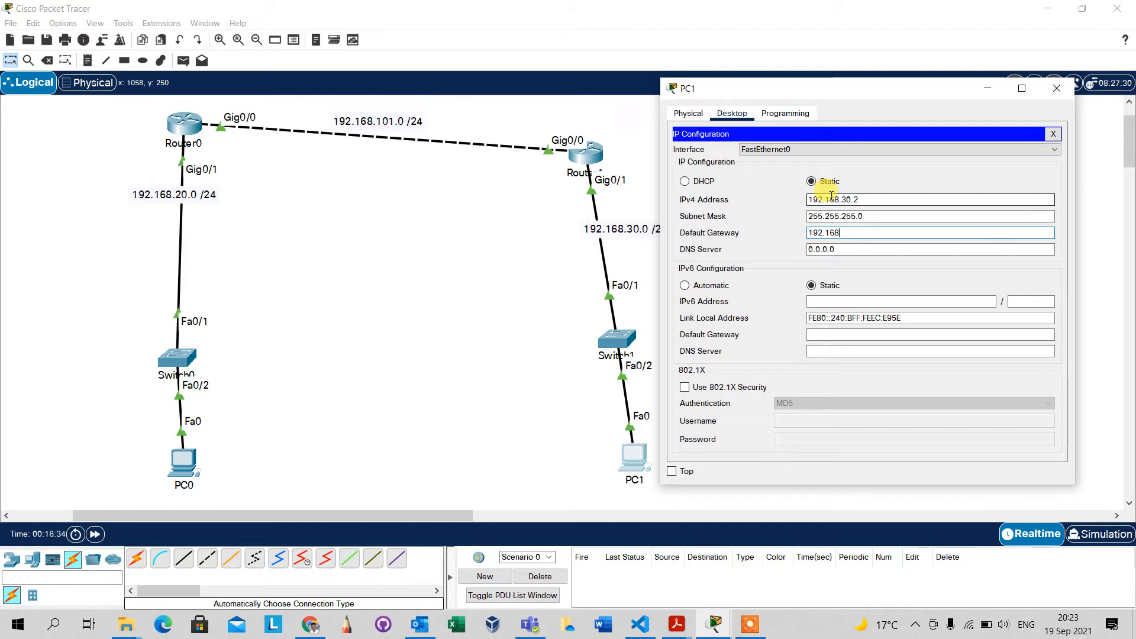
pyautogui.write('.30.2')
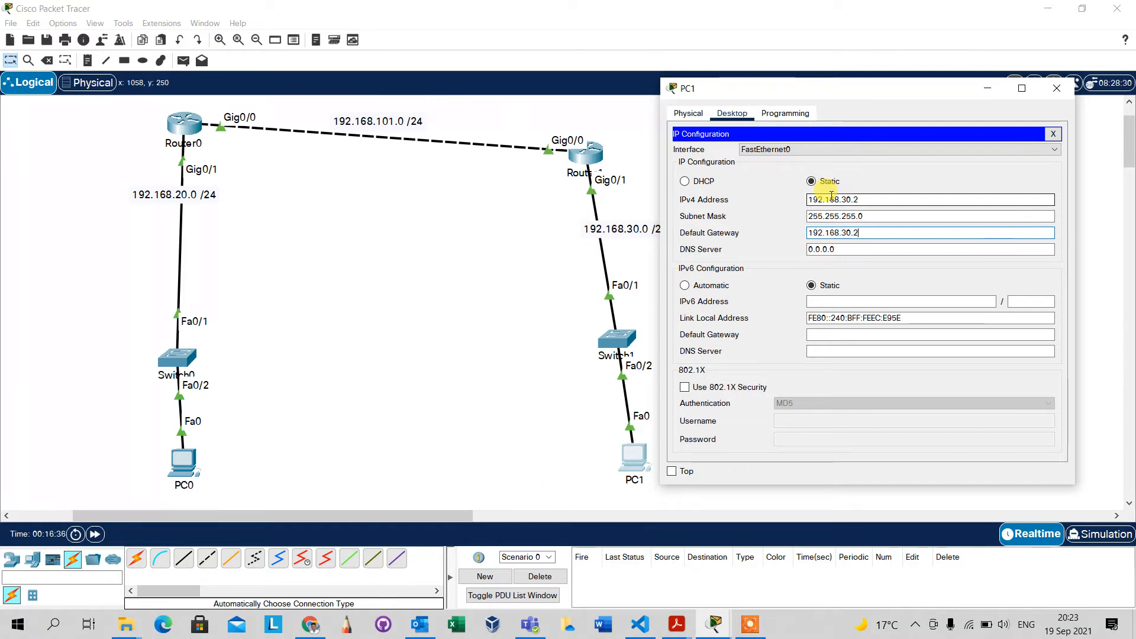
pyautogui.write('54')
pyautogui.press('Tab')
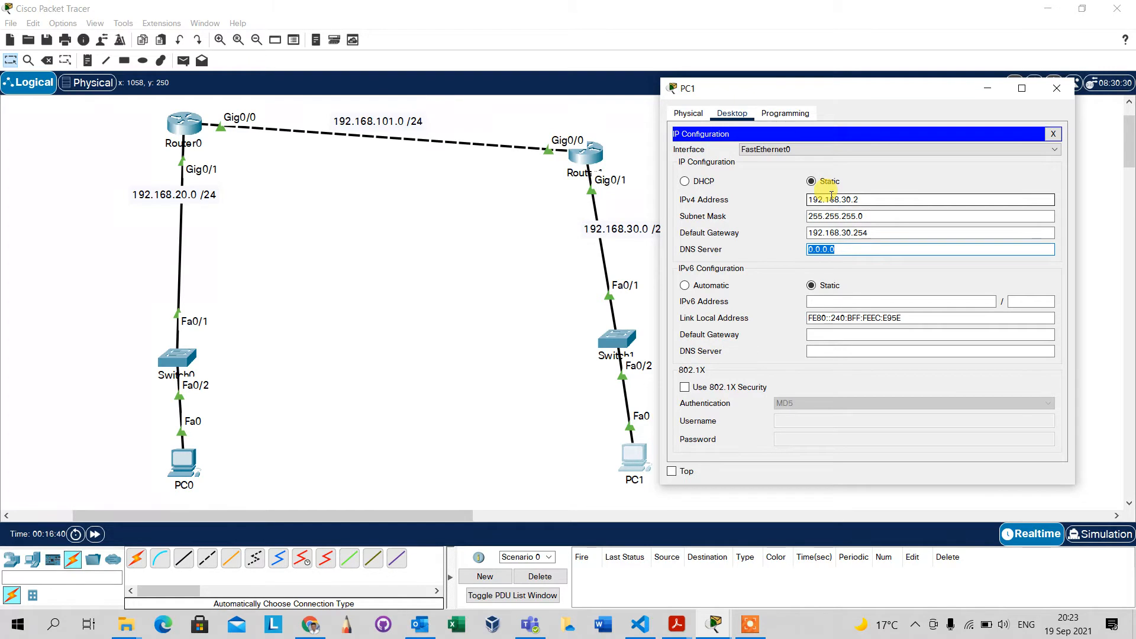
pyautogui.click(1054, 135)
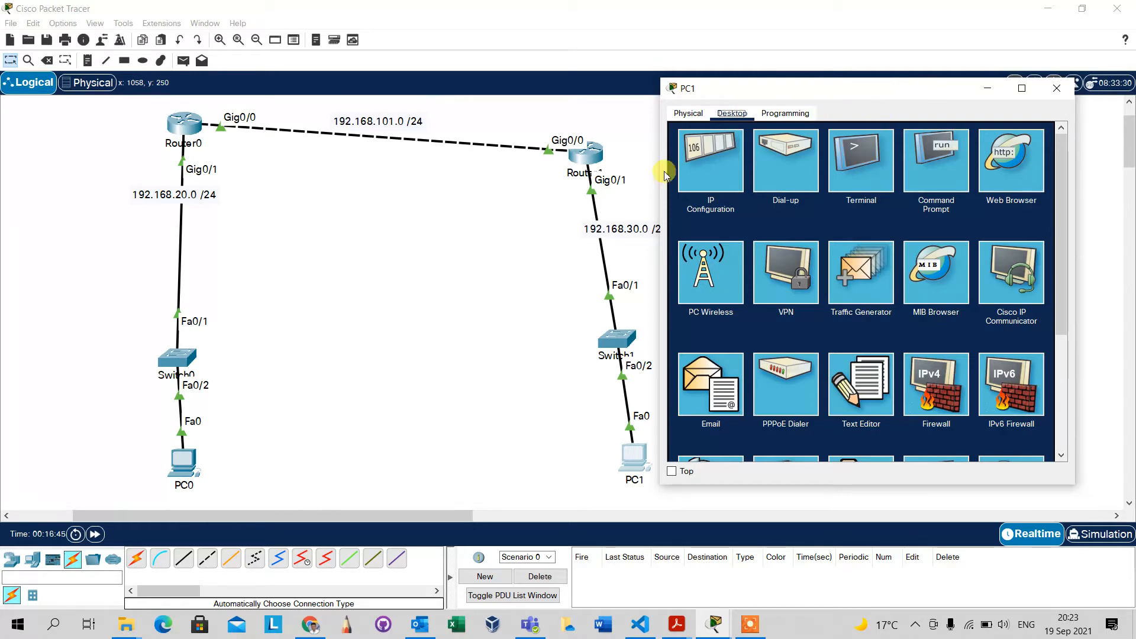
# Set PC0's IPv4 address to 192.168.20.2 with subnet mask 255.255.255.0, keeping its window clear of the topology.
pyautogui.click(184, 461)
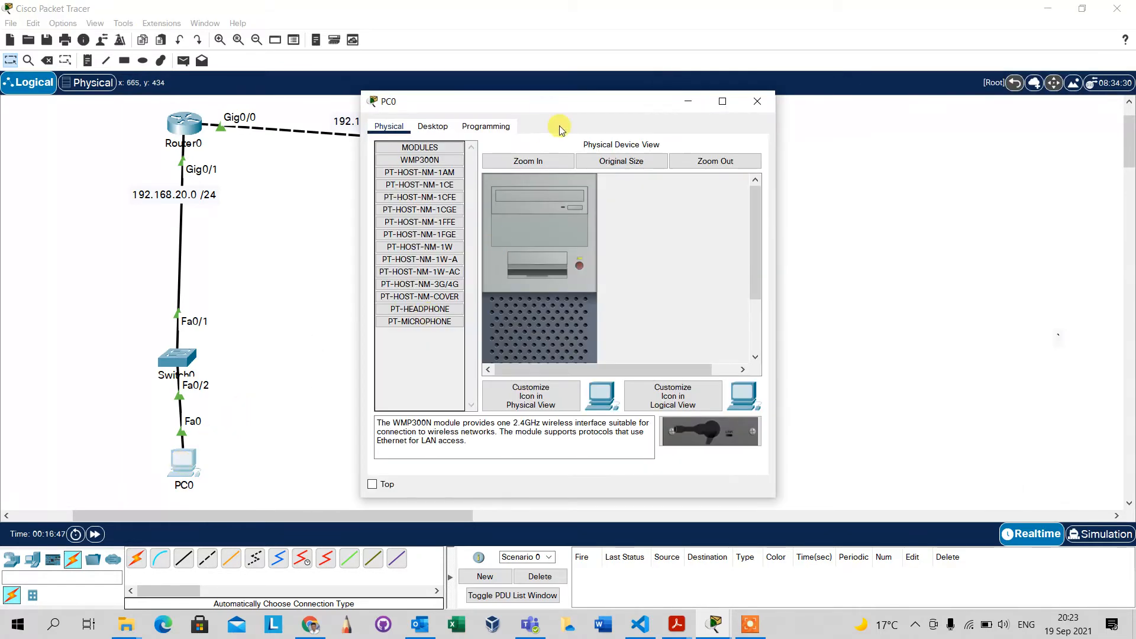
pyautogui.moveTo(908, 112); pyautogui.dragTo(879, 100)
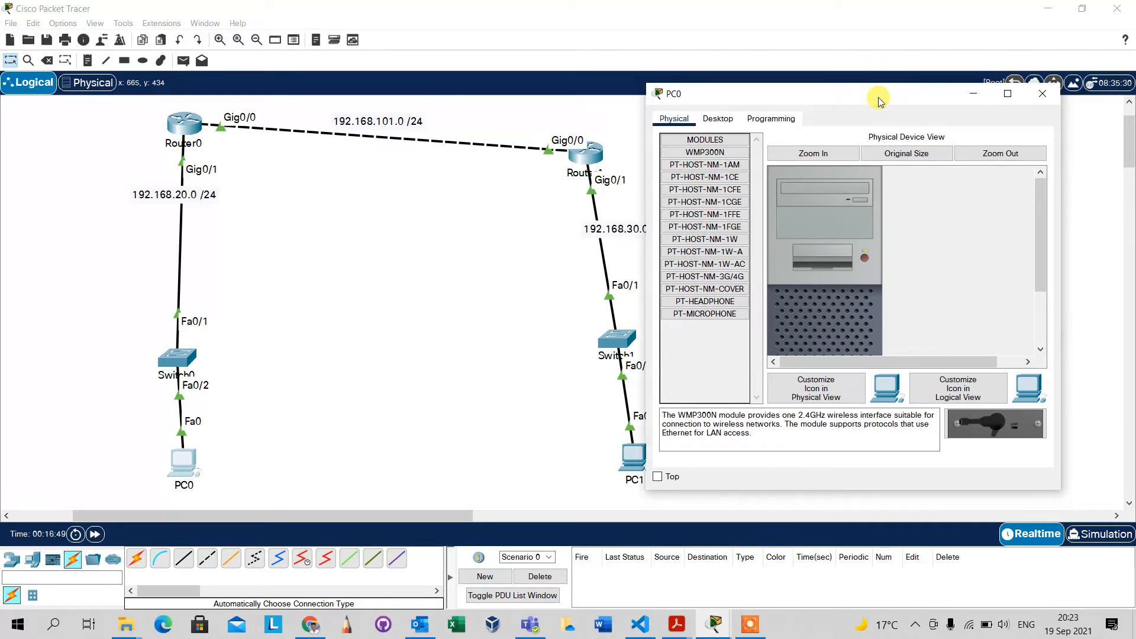
pyautogui.click(724, 120)
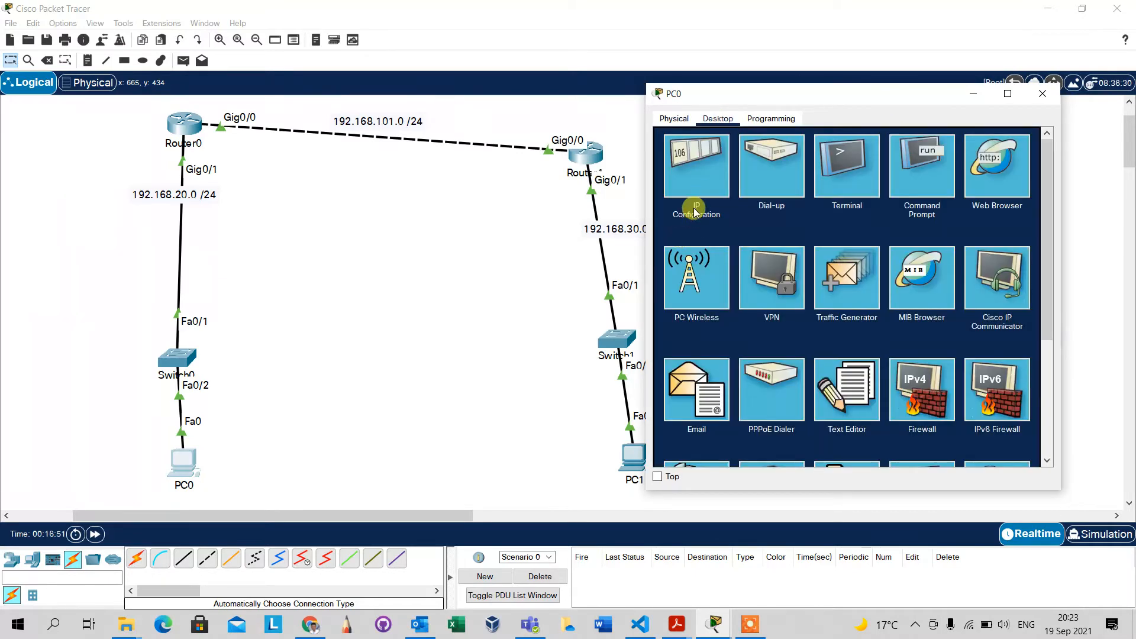
pyautogui.click(696, 175)
pyautogui.click(805, 207)
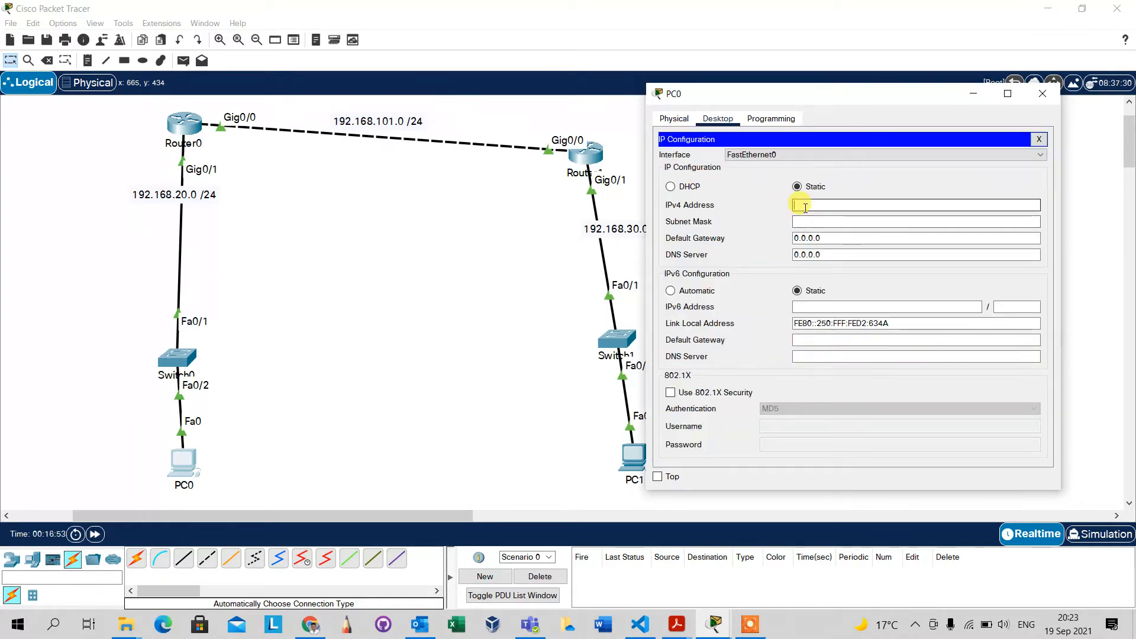
pyautogui.write('192.168.20.2')
pyautogui.press('Tab')
pyautogui.press('Tab')
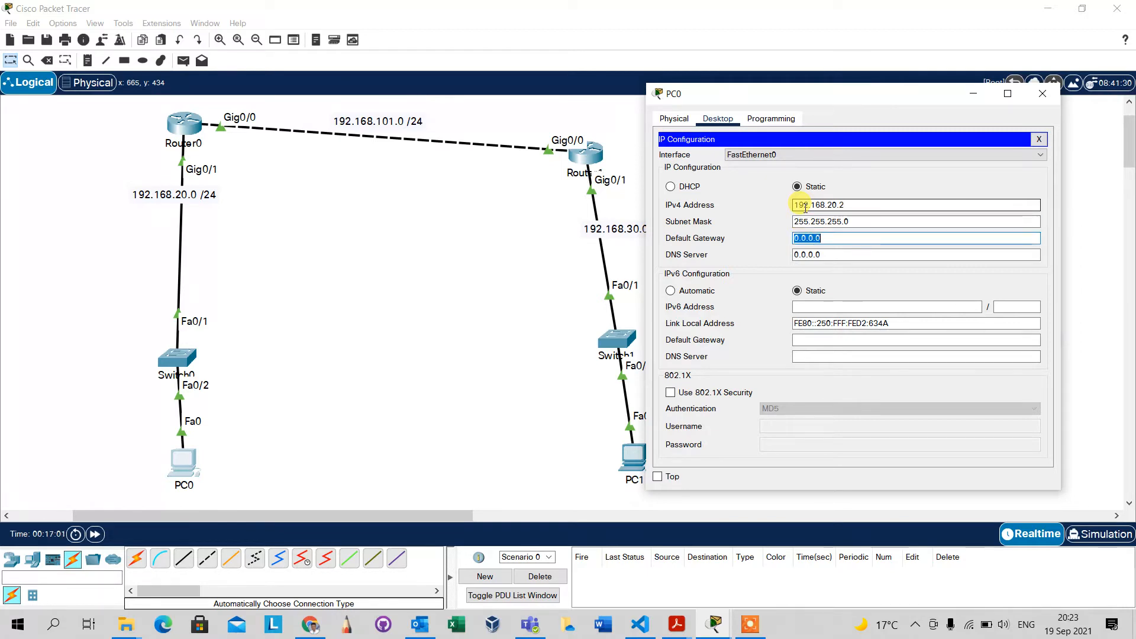
pyautogui.write('192.168.20.1')
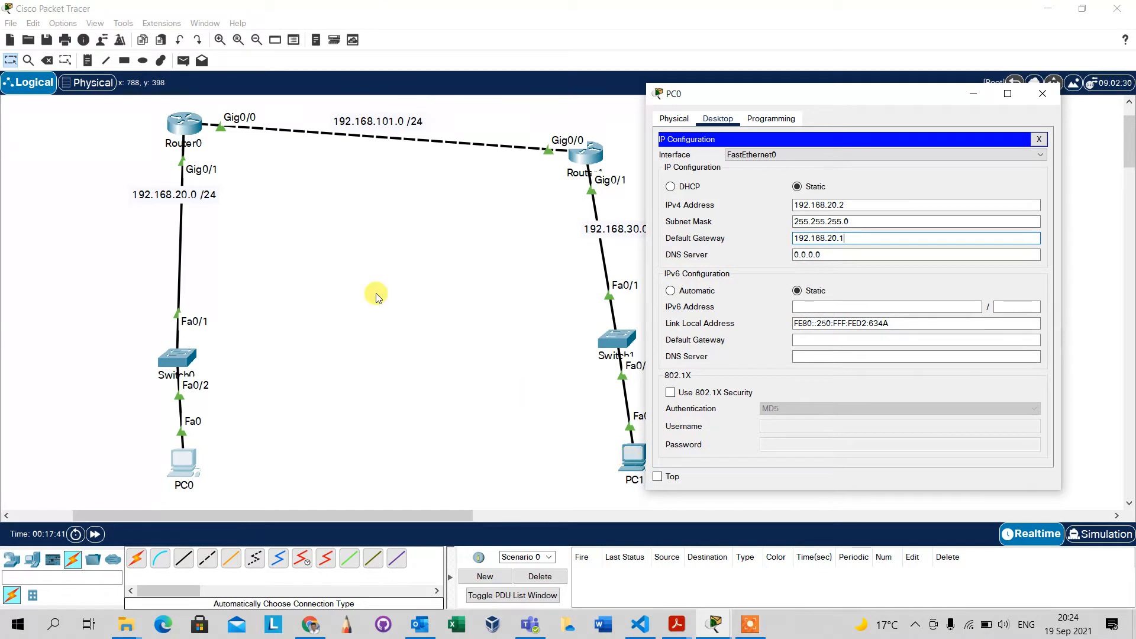
# Set PC0's default gateway to 192.168.20.1 and minimize its window.
pyautogui.click(974, 93)
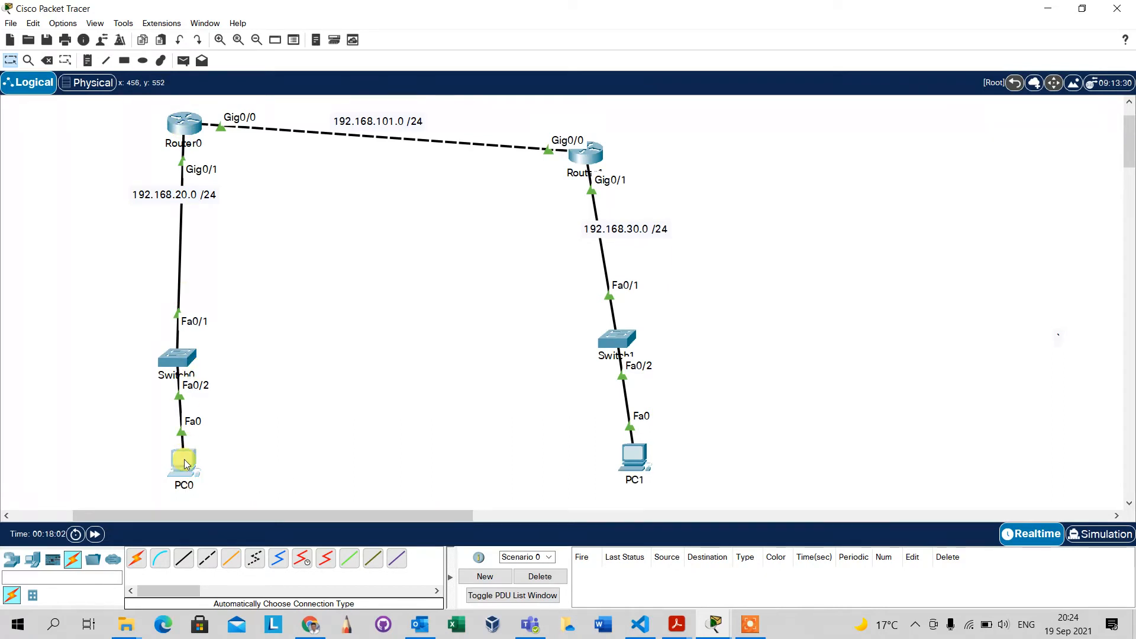
# Move PC0 diagonally down and to the left of Switch0, and briefly review Router0's command line.
pyautogui.moveTo(185, 464); pyautogui.dragTo(99, 477)
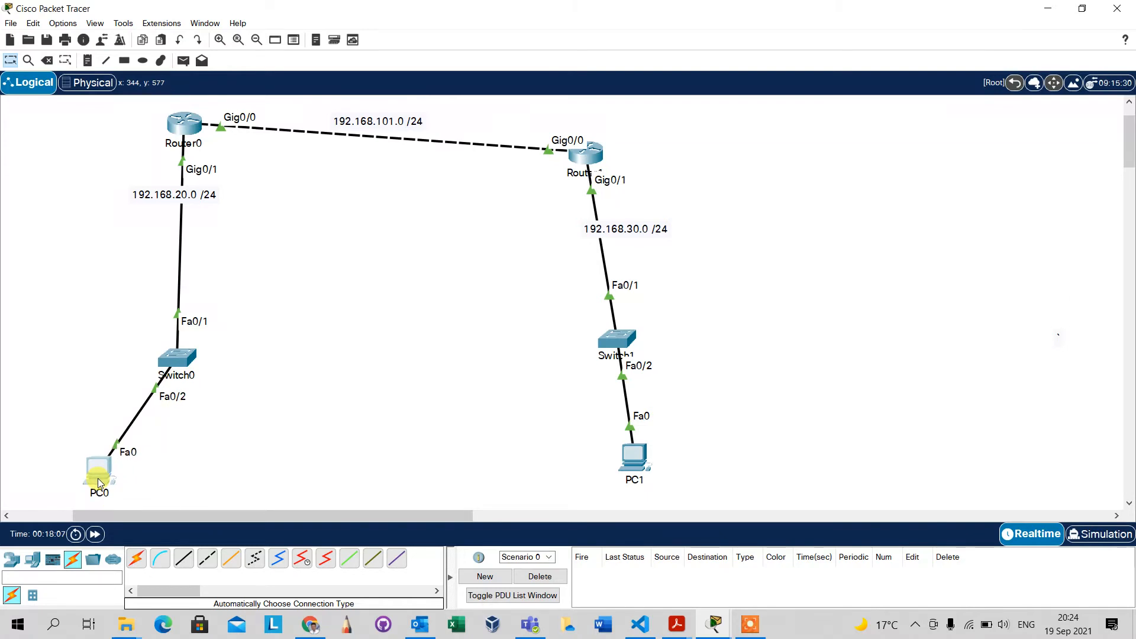
pyautogui.click(179, 122)
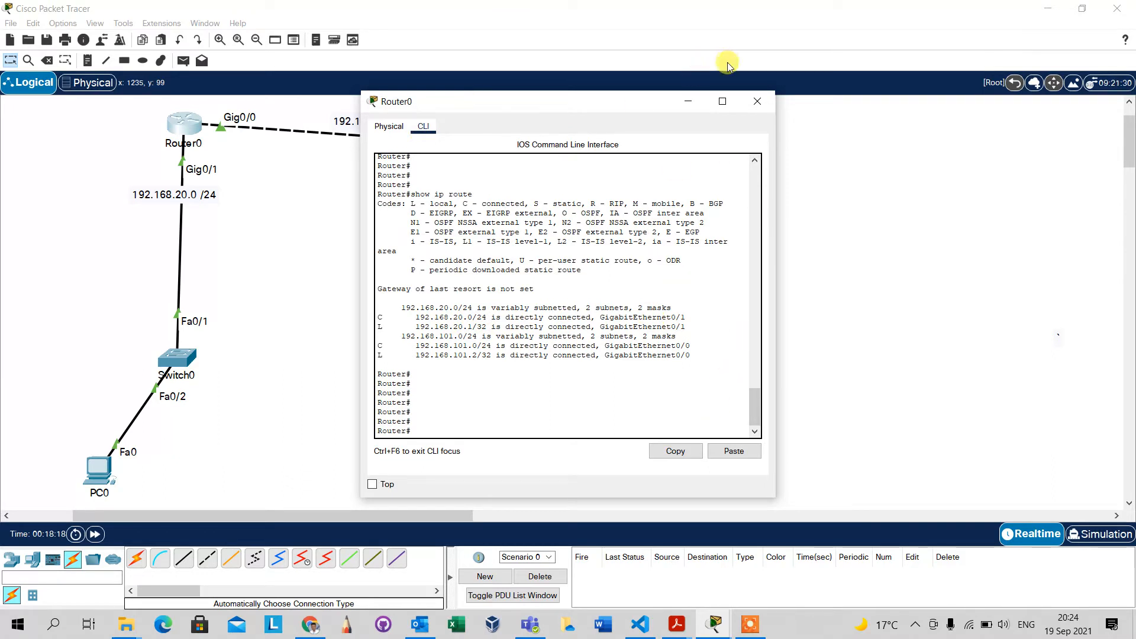
pyautogui.click(770, 102)
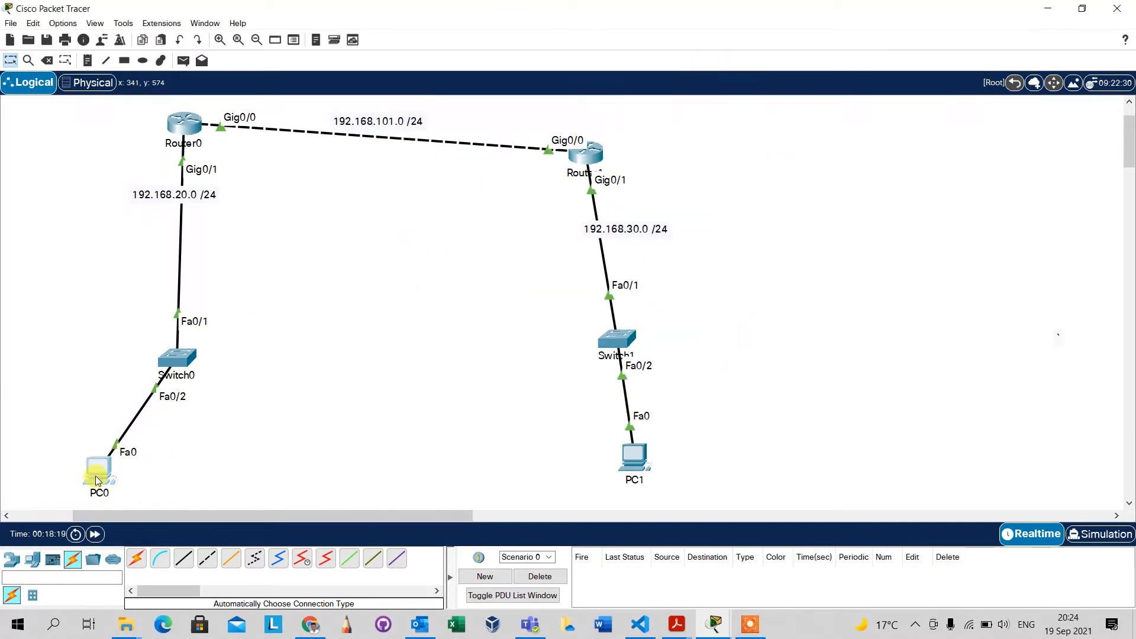
# Ping Router0's Gig0/1 address 192.168.20.1 from PC0's Command Prompt.
pyautogui.click(97, 471)
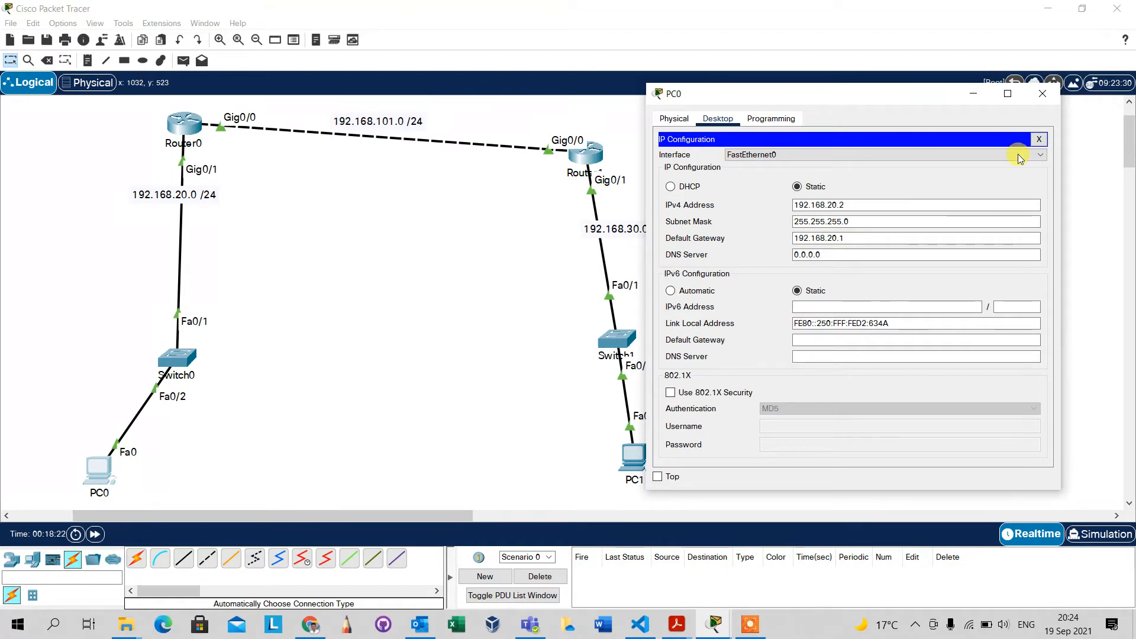
pyautogui.click(1039, 140)
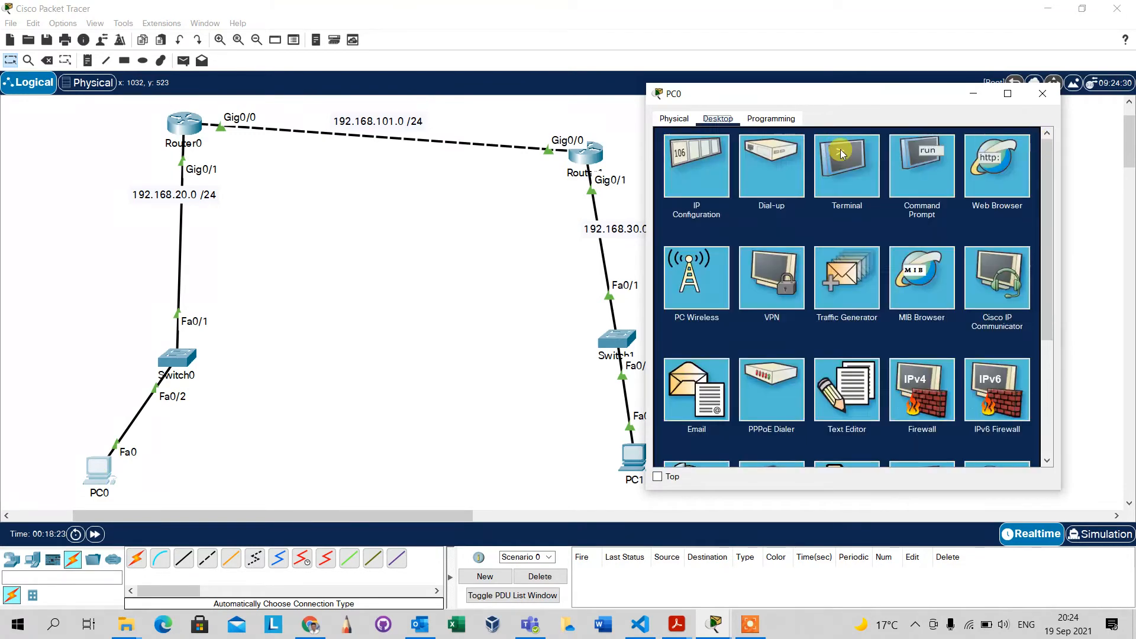
pyautogui.click(895, 172)
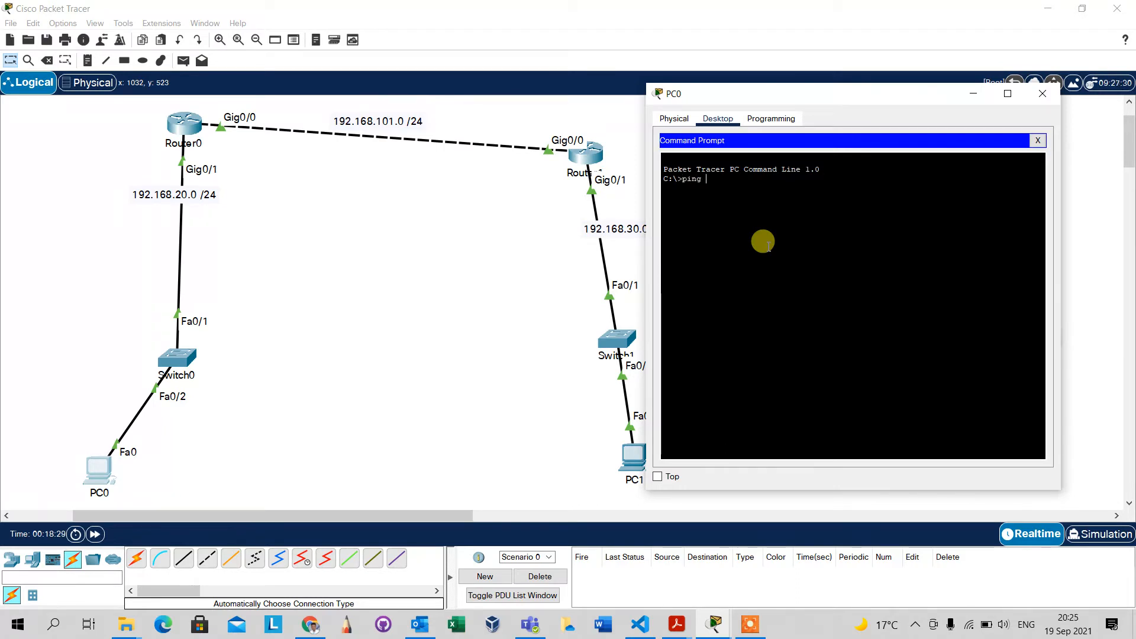
pyautogui.write('ping 192.168.20.1')
pyautogui.press('Return')
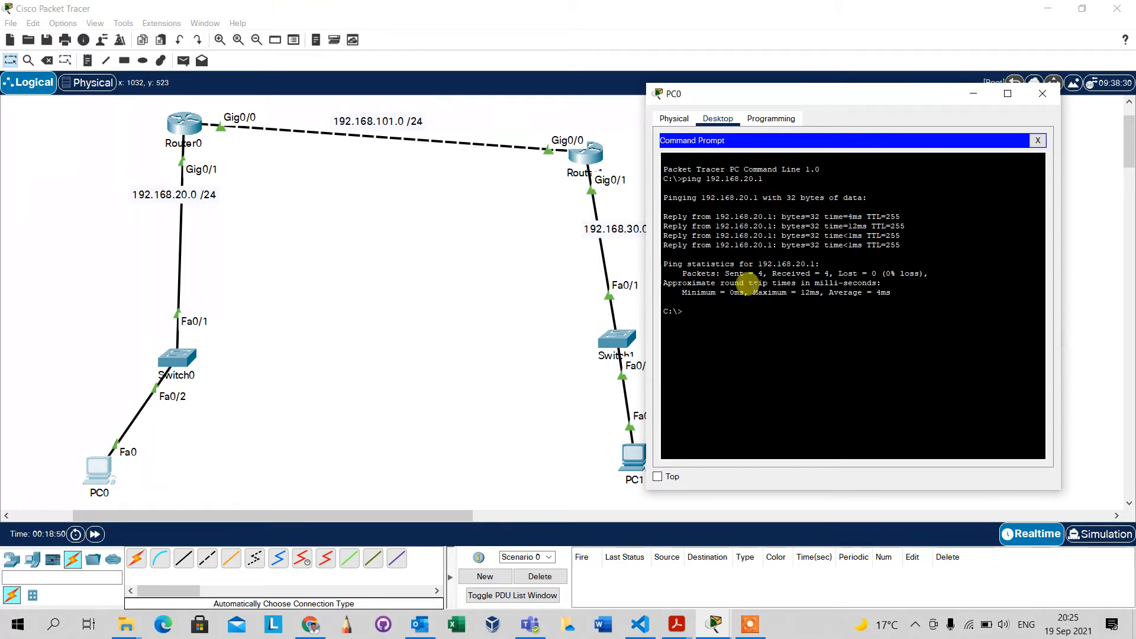
# Ping Router1's Gig0/0 address 192.168.101.1 from Router0's command line and examine the echo results.
pyautogui.click(190, 122)
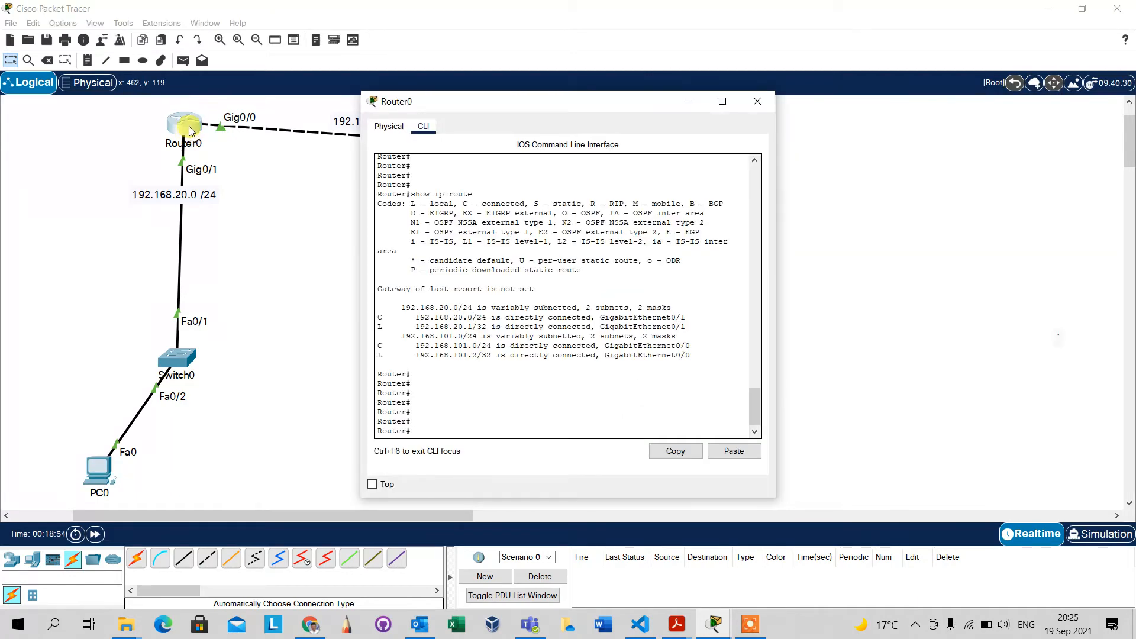
pyautogui.moveTo(527, 100); pyautogui.dragTo(914, 78)
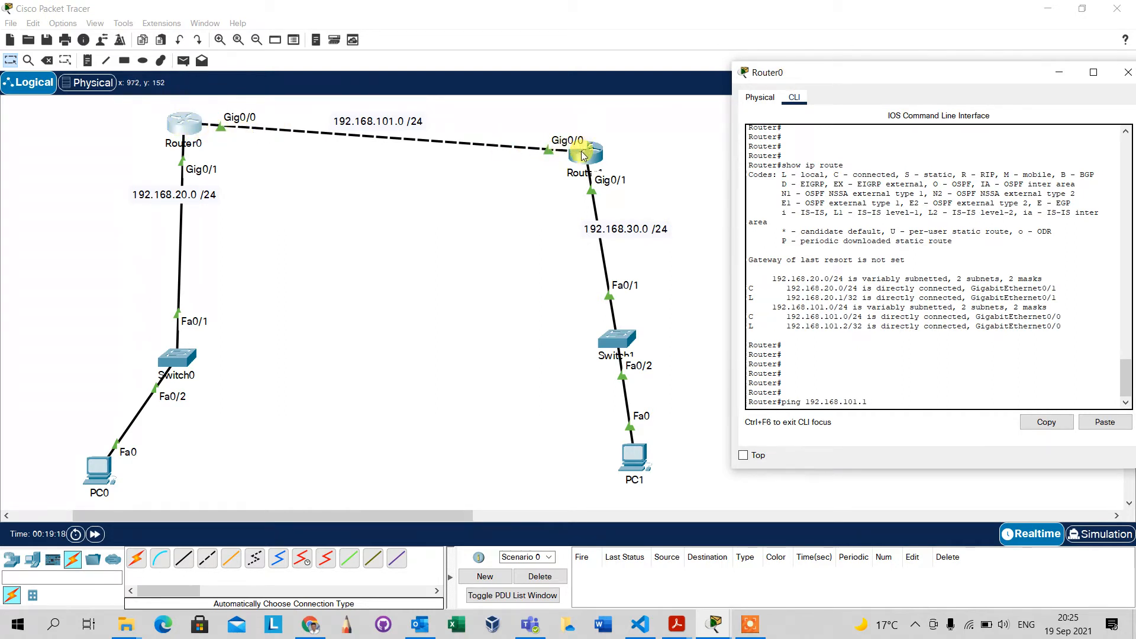
pyautogui.press('Return')
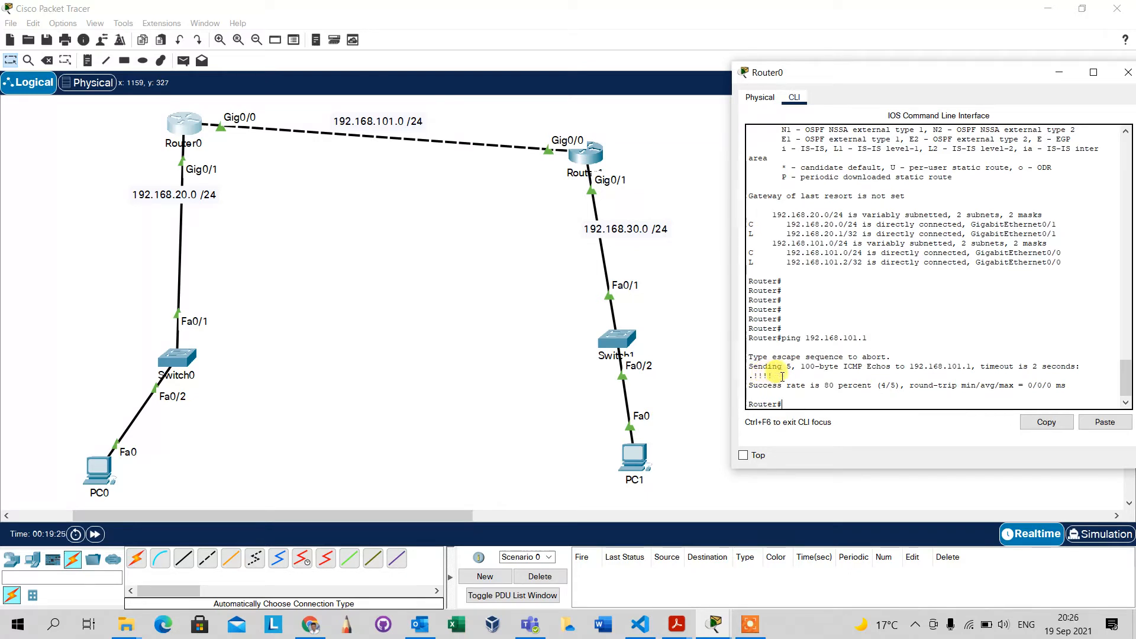
pyautogui.moveTo(780, 377); pyautogui.dragTo(752, 377)
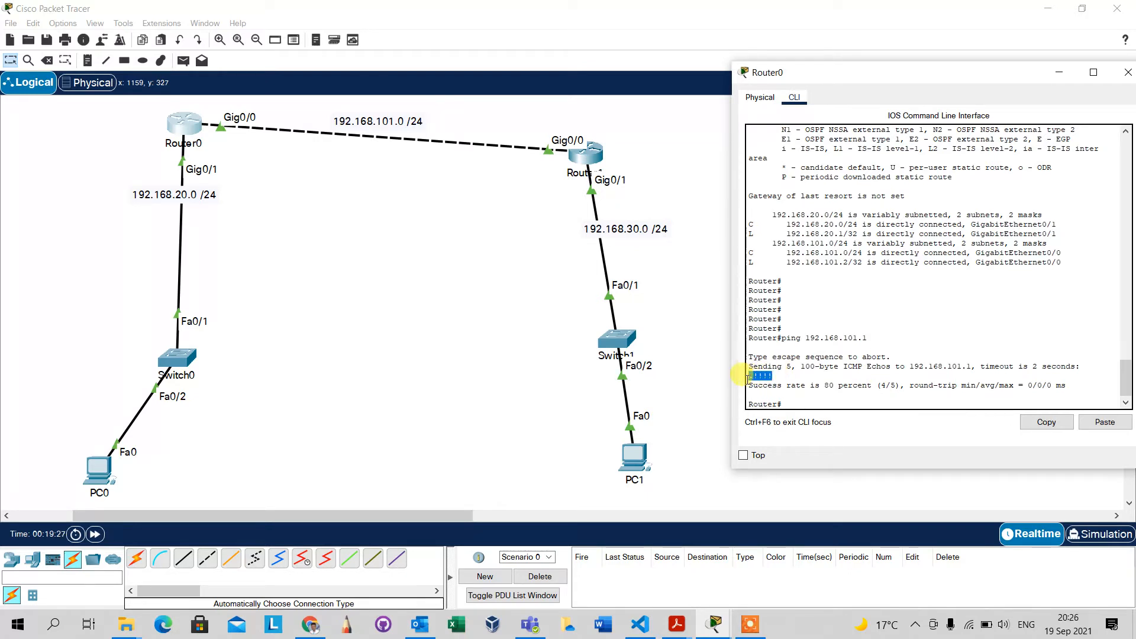
pyautogui.click(791, 407)
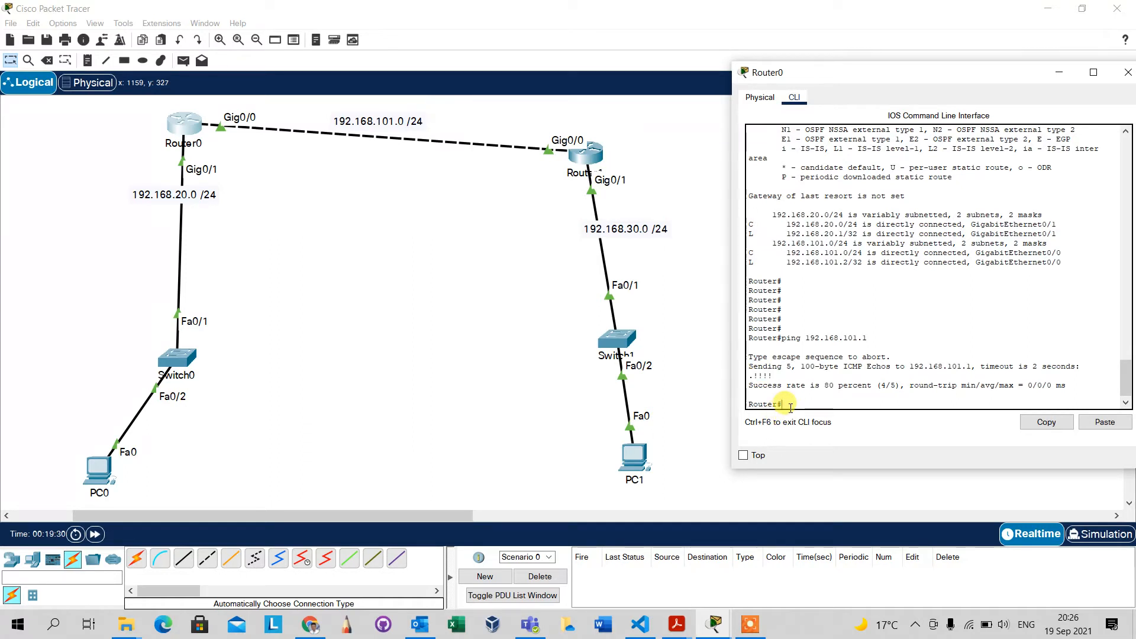
# Ping PC1 at 192.168.30.2 from Router1's command line, checking the address in PC1's IP Configuration before sending.
pyautogui.click(591, 159)
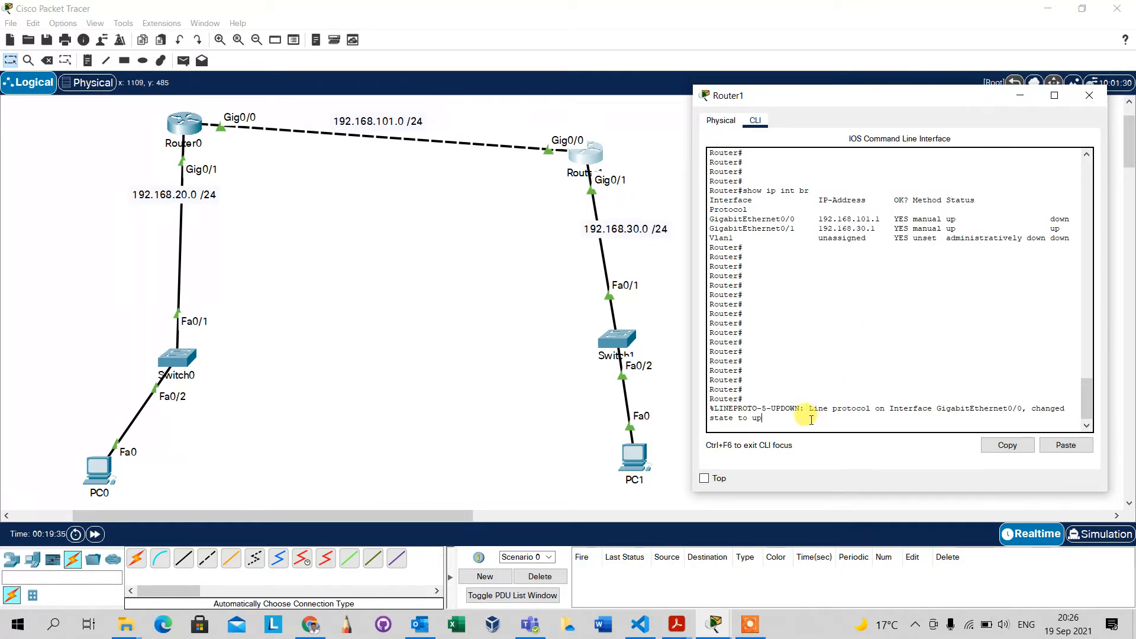
pyautogui.press('Return')
pyautogui.press('Return')
pyautogui.press('Return')
pyautogui.press('Return')
pyautogui.press('Return')
pyautogui.press('Return')
pyautogui.press('Return')
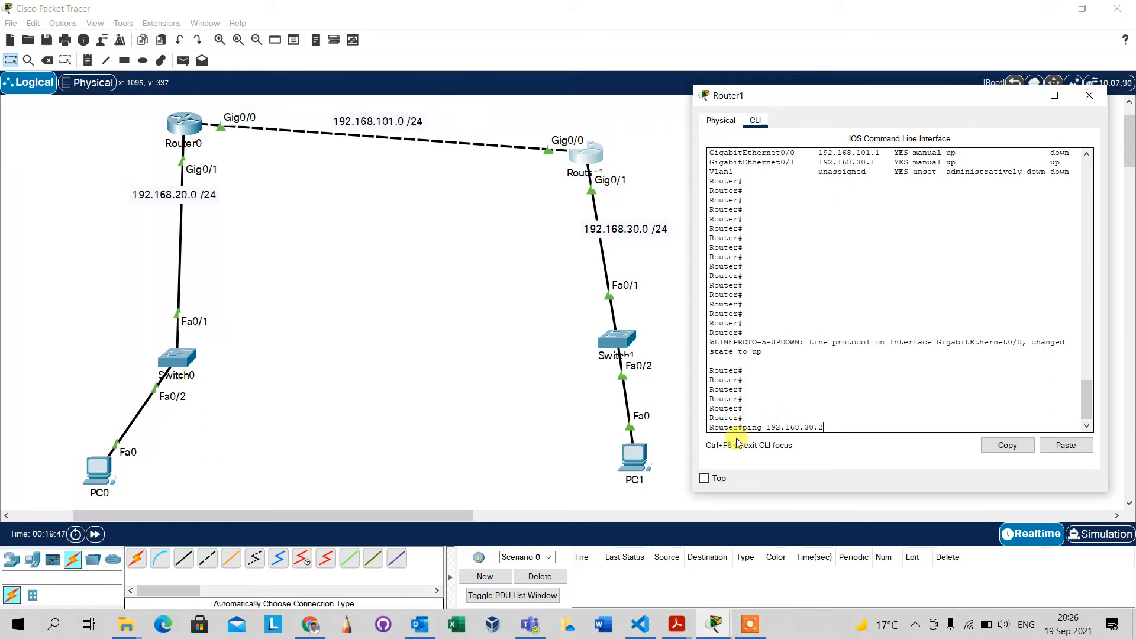
pyautogui.click(634, 457)
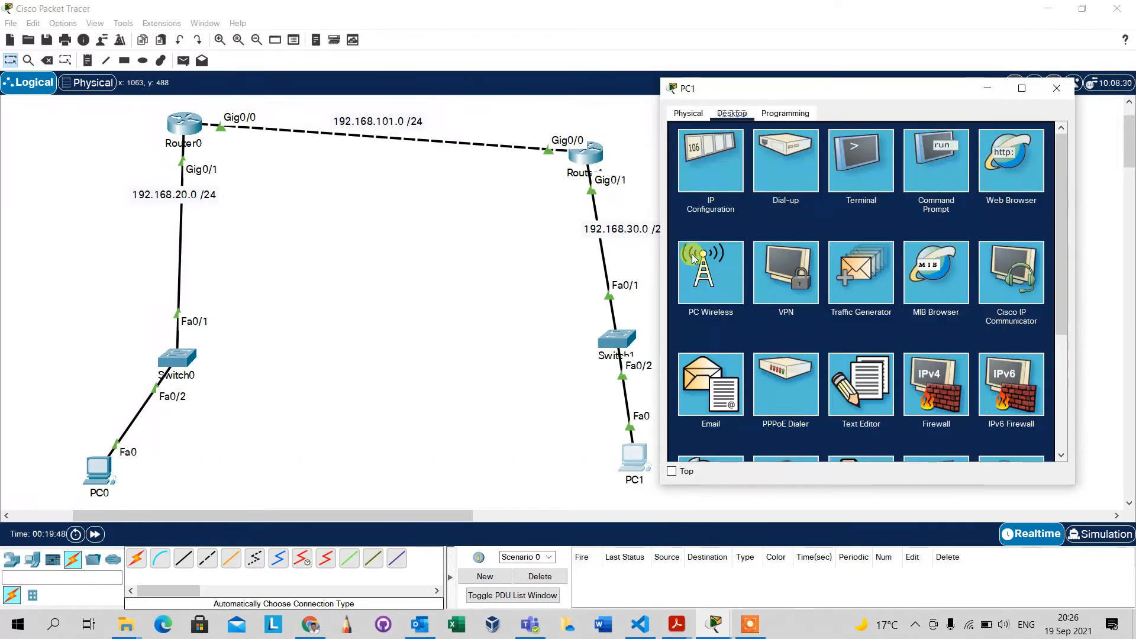
pyautogui.click(709, 183)
pyautogui.click(850, 214)
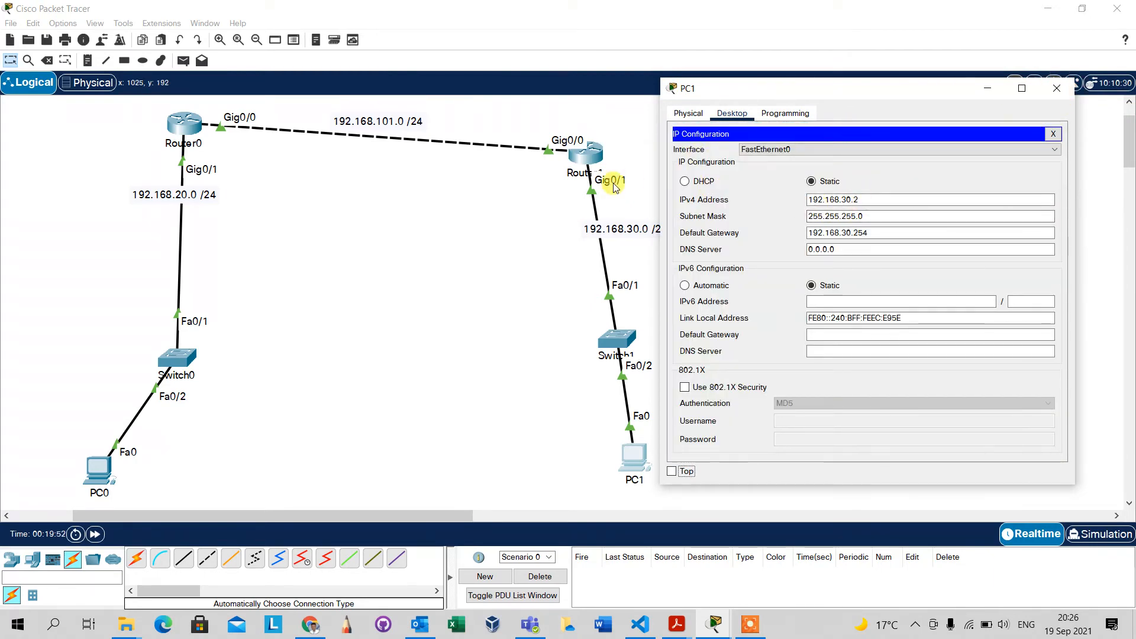
pyautogui.click(974, 94)
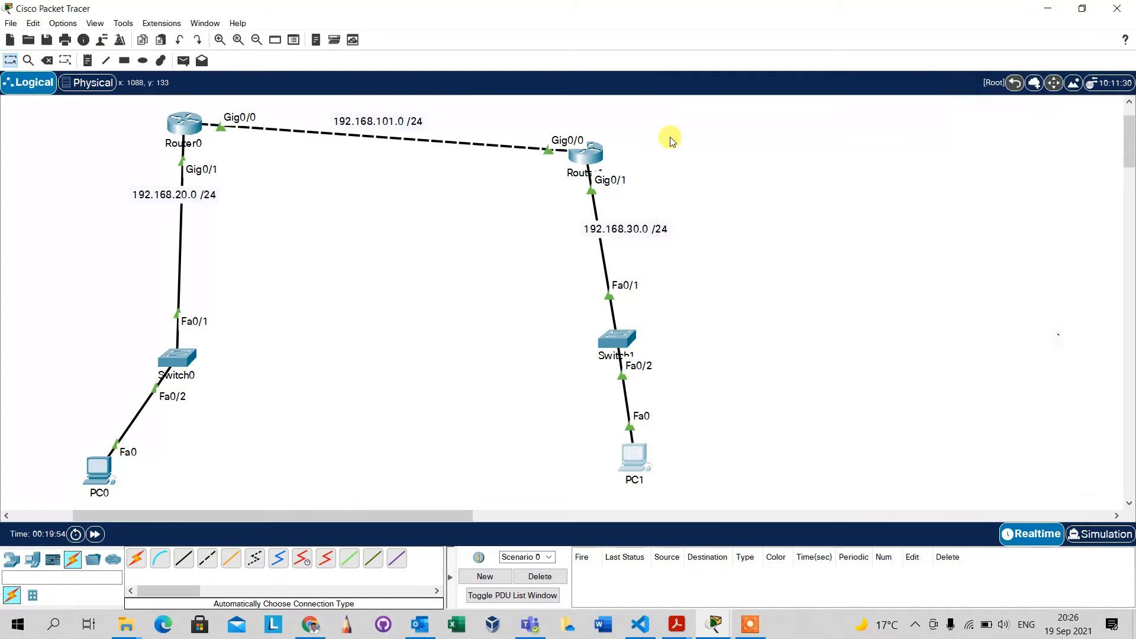
pyautogui.click(592, 153)
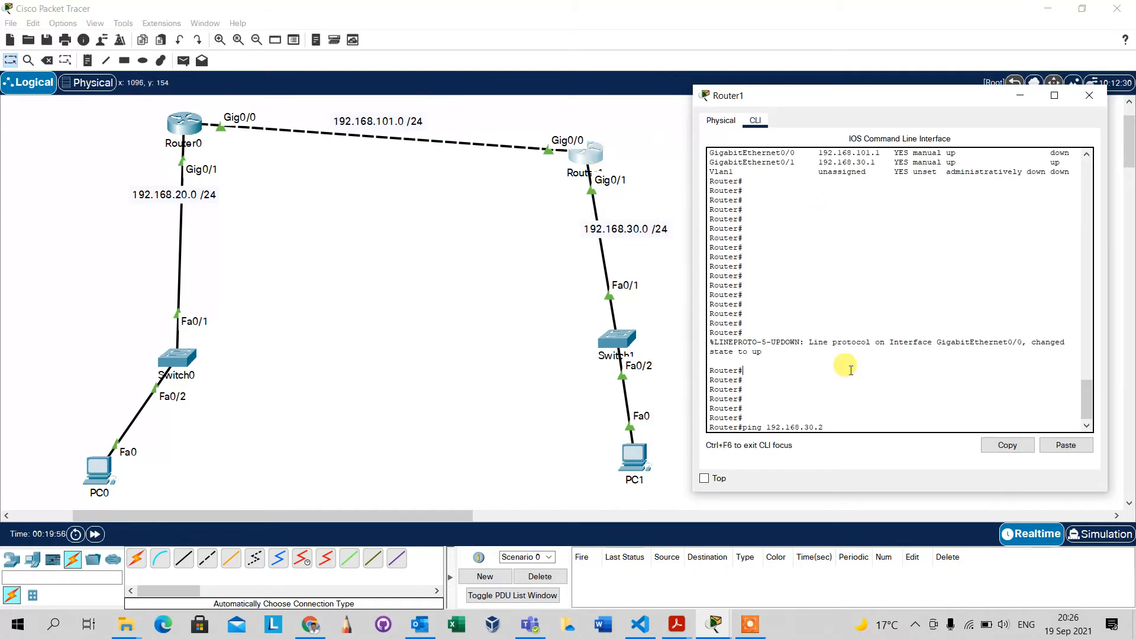
pyautogui.press('Return')
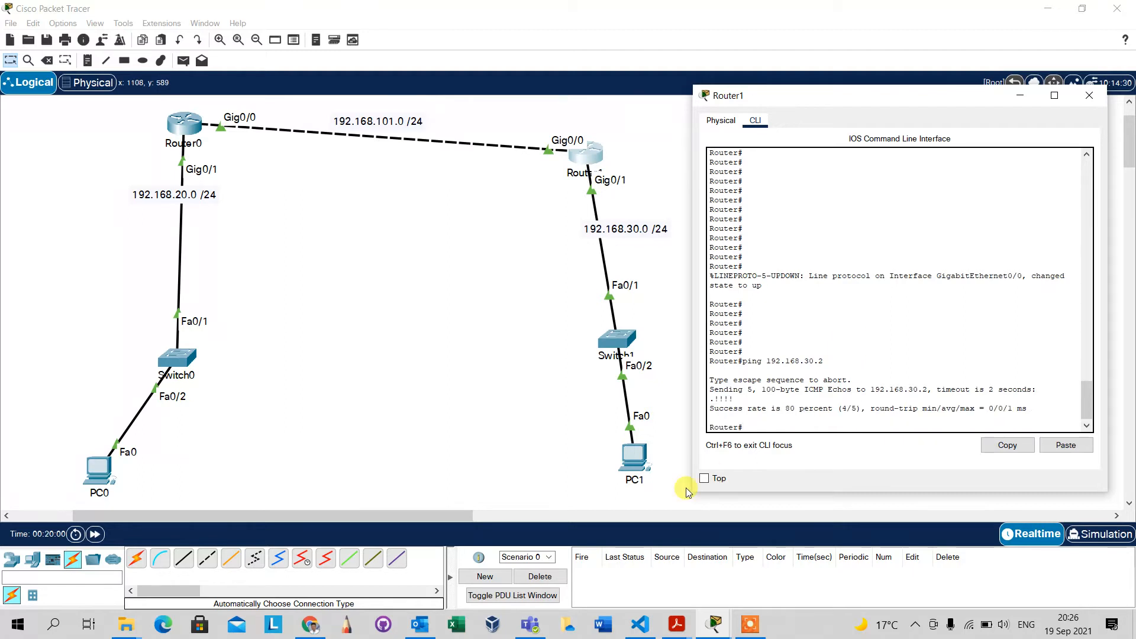
pyautogui.click(507, 284)
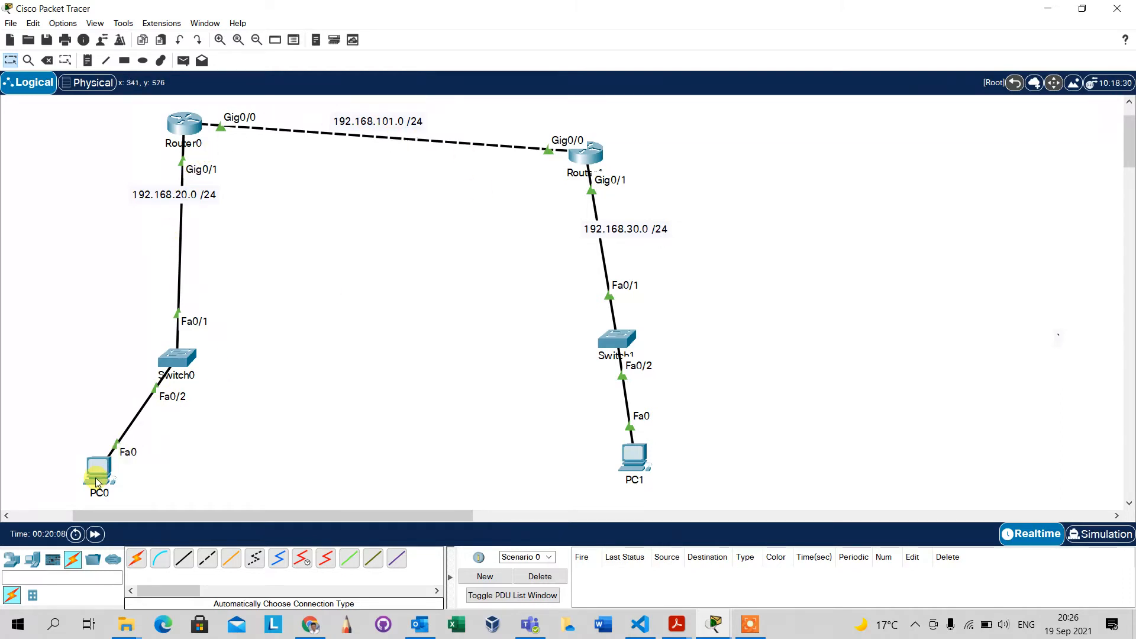
# Recheck the addresses in PC1's IP Configuration and close its window.
pyautogui.click(632, 470)
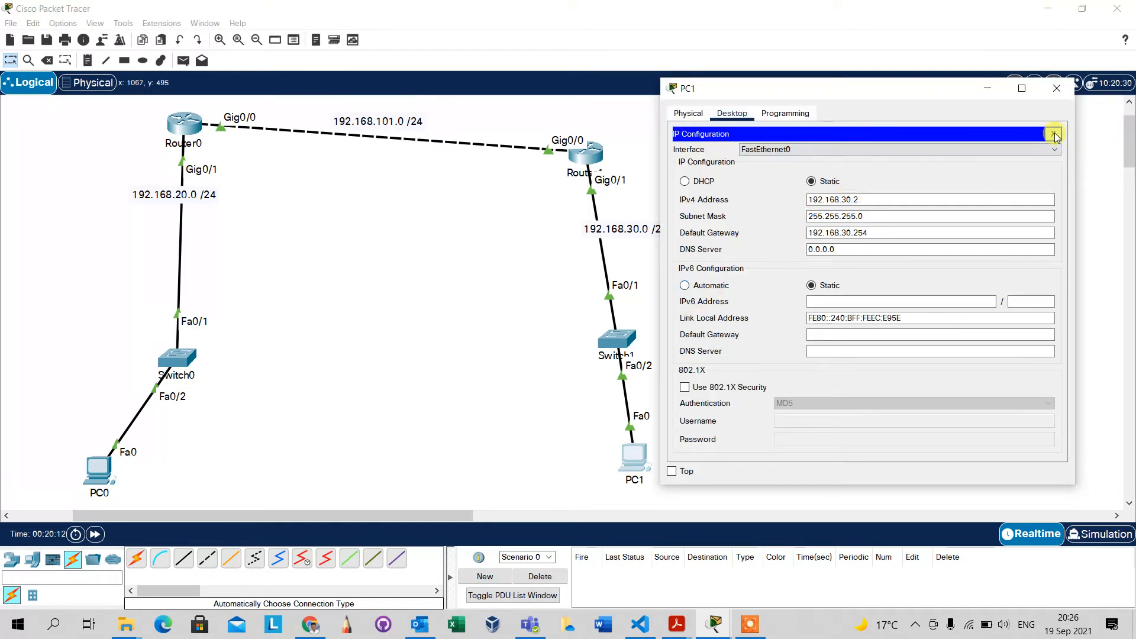
pyautogui.click(1054, 135)
pyautogui.click(727, 185)
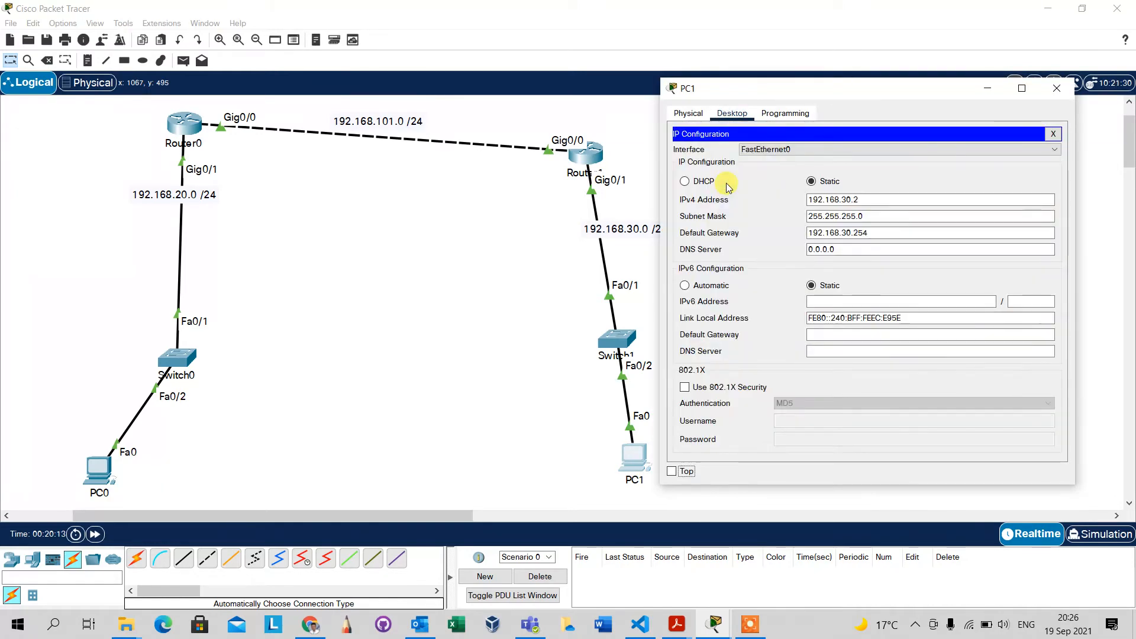
pyautogui.click(1057, 87)
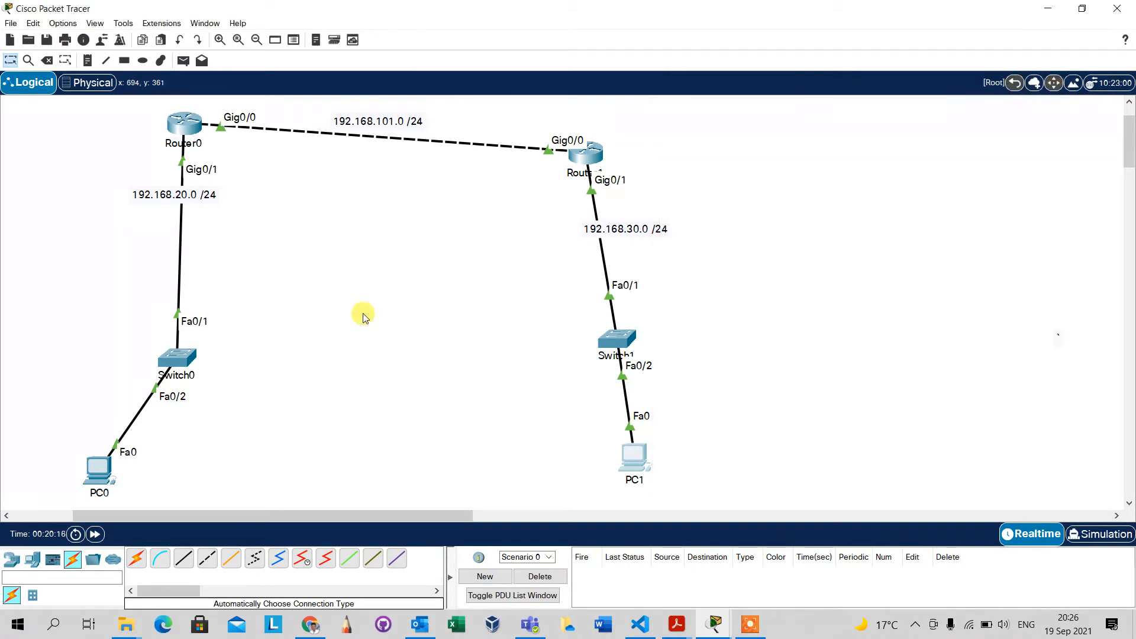
# Ping PC1 at 192.168.30.2 from PC0's Command Prompt and examine the replies.
pyautogui.click(96, 474)
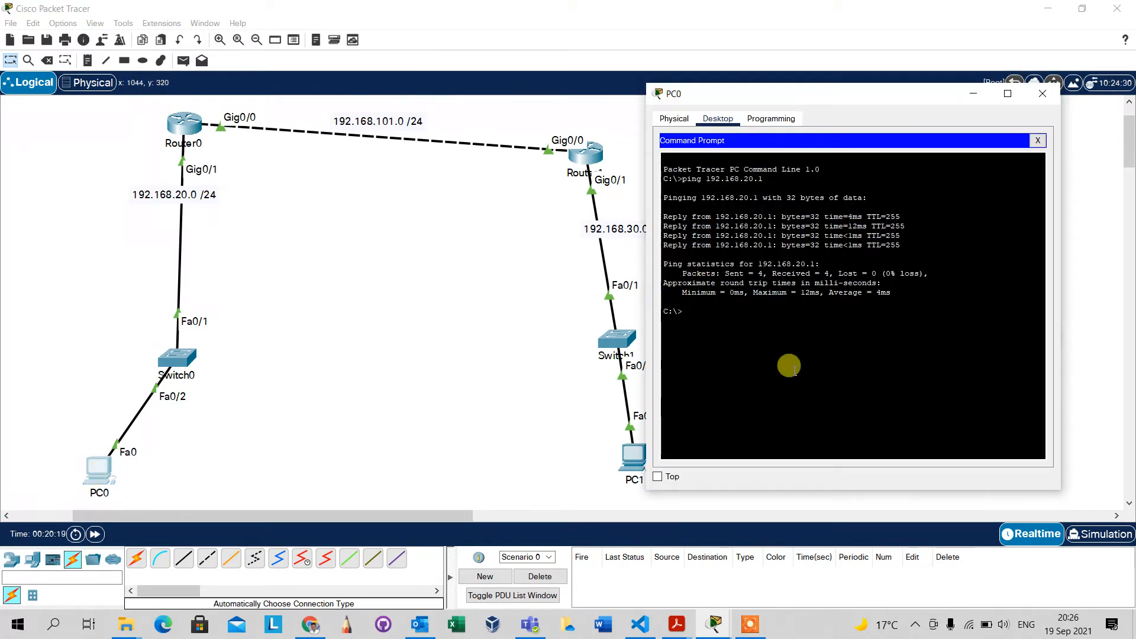
pyautogui.press('Up')
pyautogui.press('Return')
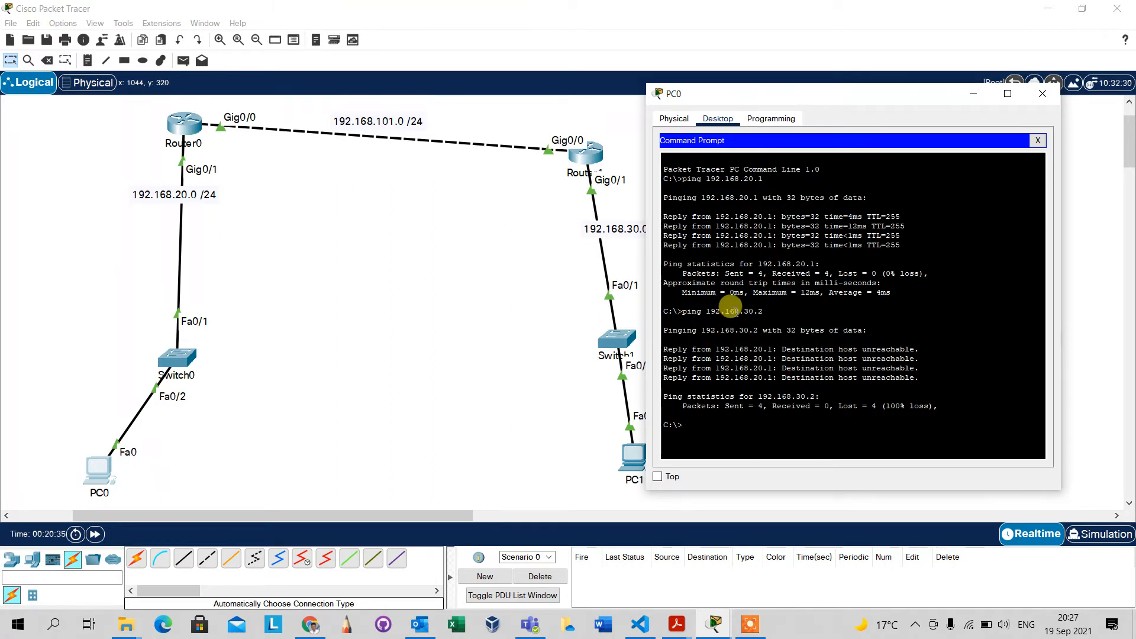
pyautogui.moveTo(764, 311); pyautogui.dragTo(703, 311)
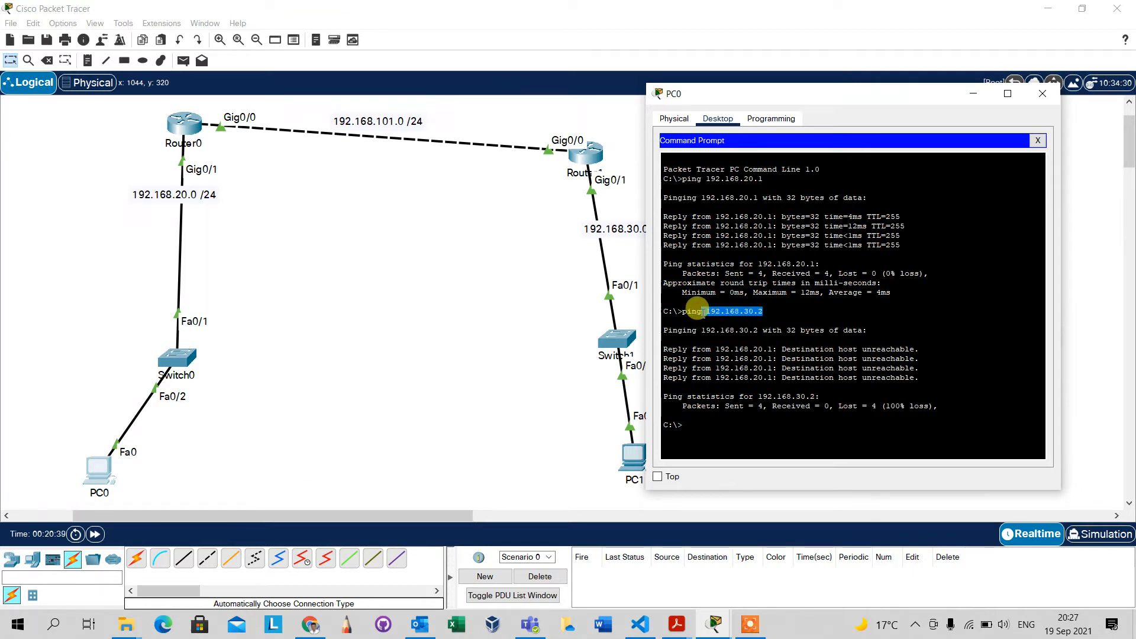
pyautogui.moveTo(673, 349); pyautogui.dragTo(712, 349)
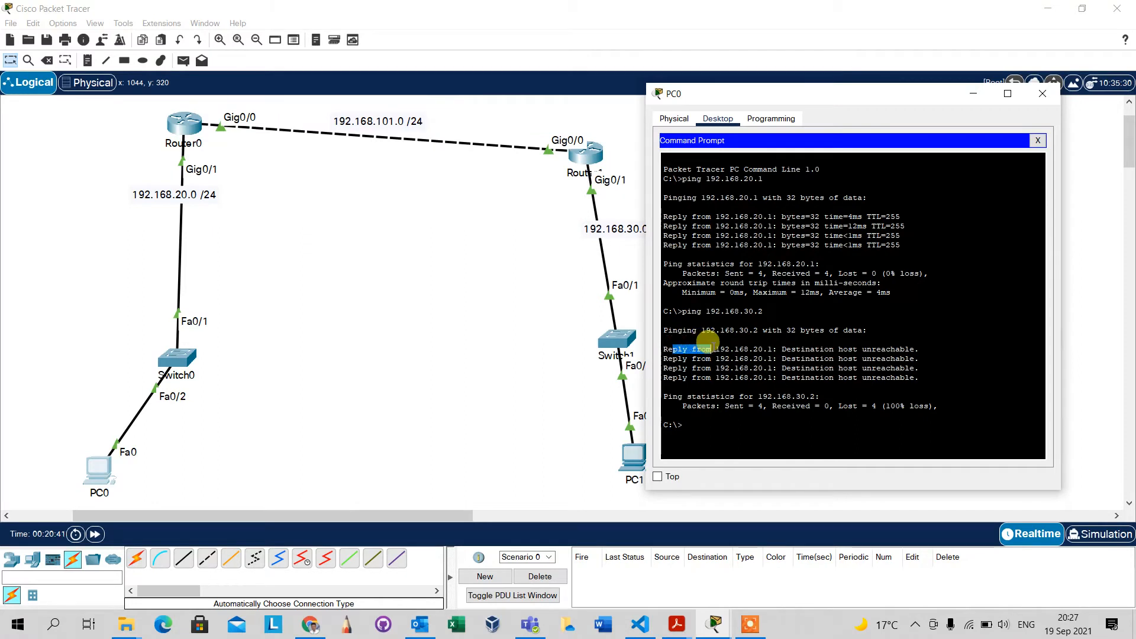
pyautogui.click(733, 330)
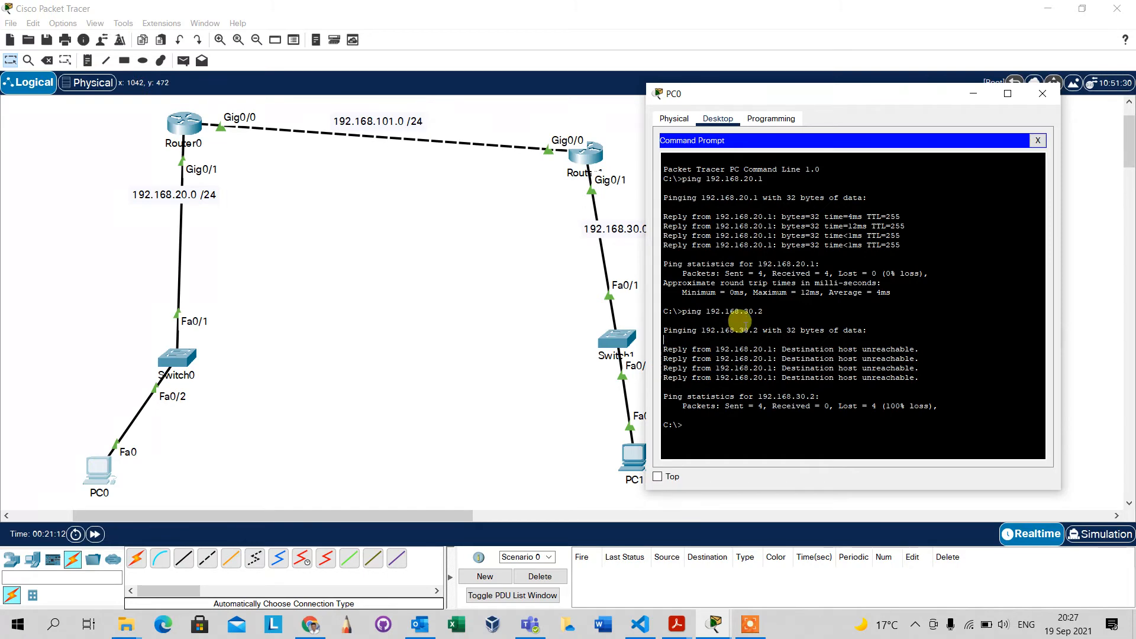
pyautogui.moveTo(763, 312); pyautogui.dragTo(702, 311)
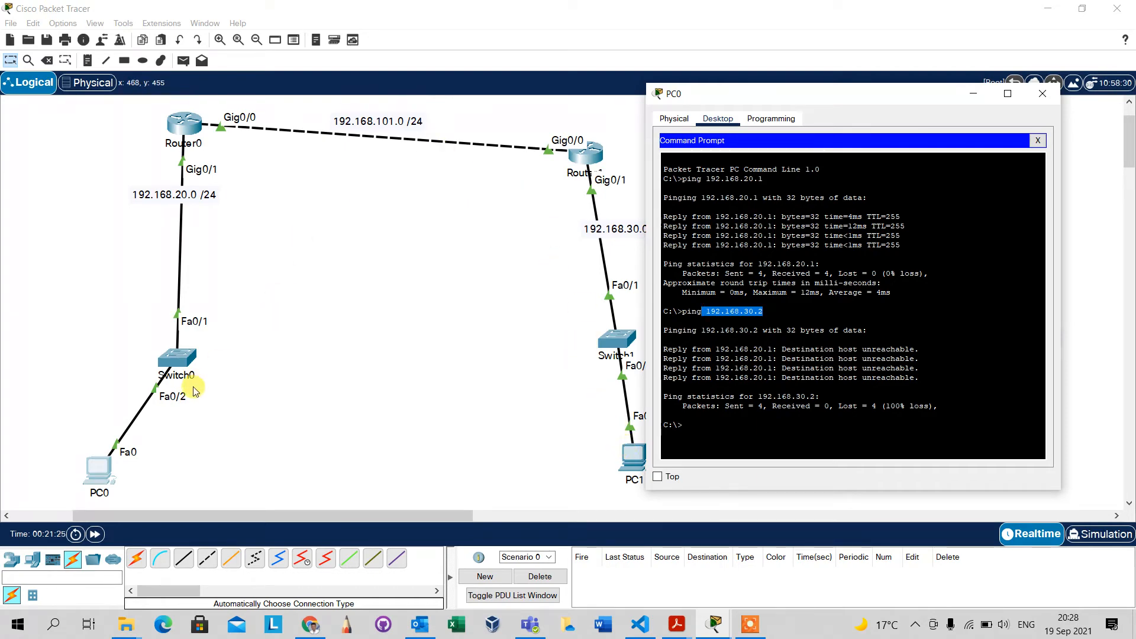
pyautogui.click(291, 356)
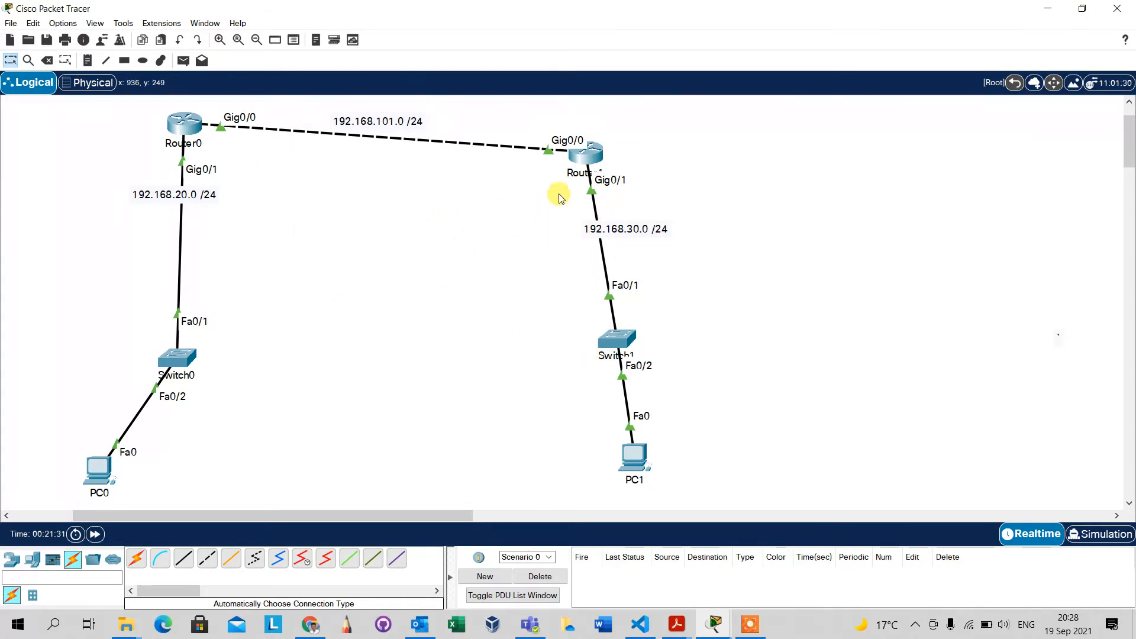
# Display Router1's routing table with show ip route and examine its directly connected networks.
pyautogui.click(595, 154)
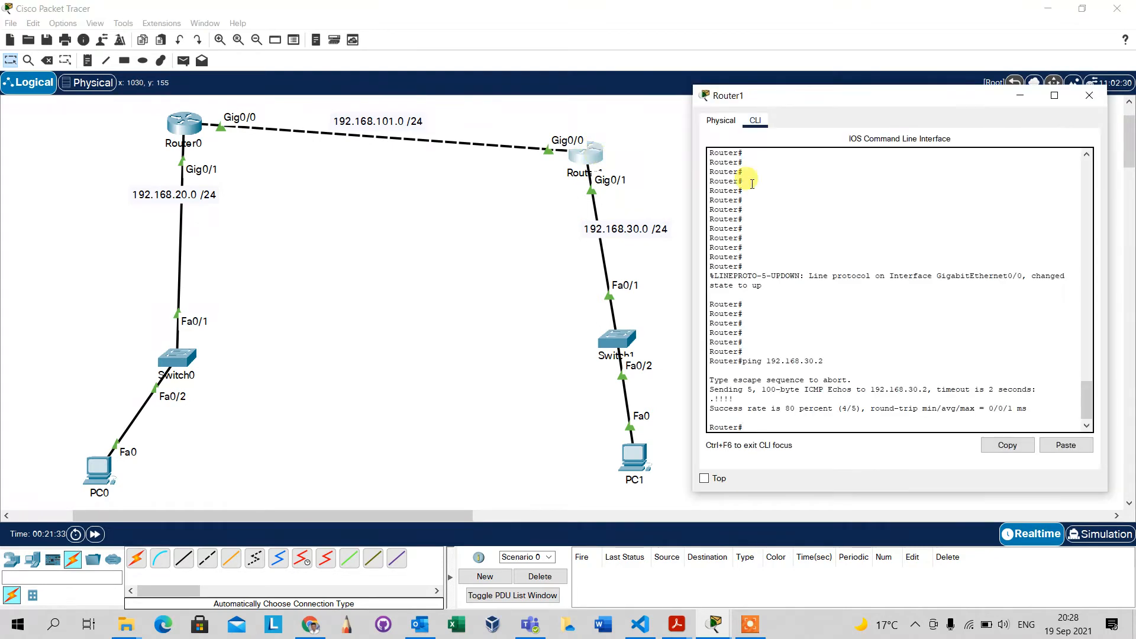
pyautogui.press('Return')
pyautogui.press('Return')
pyautogui.press('Return')
pyautogui.press('Return')
pyautogui.press('Return')
pyautogui.press('Return')
pyautogui.press('Return')
pyautogui.press('Return')
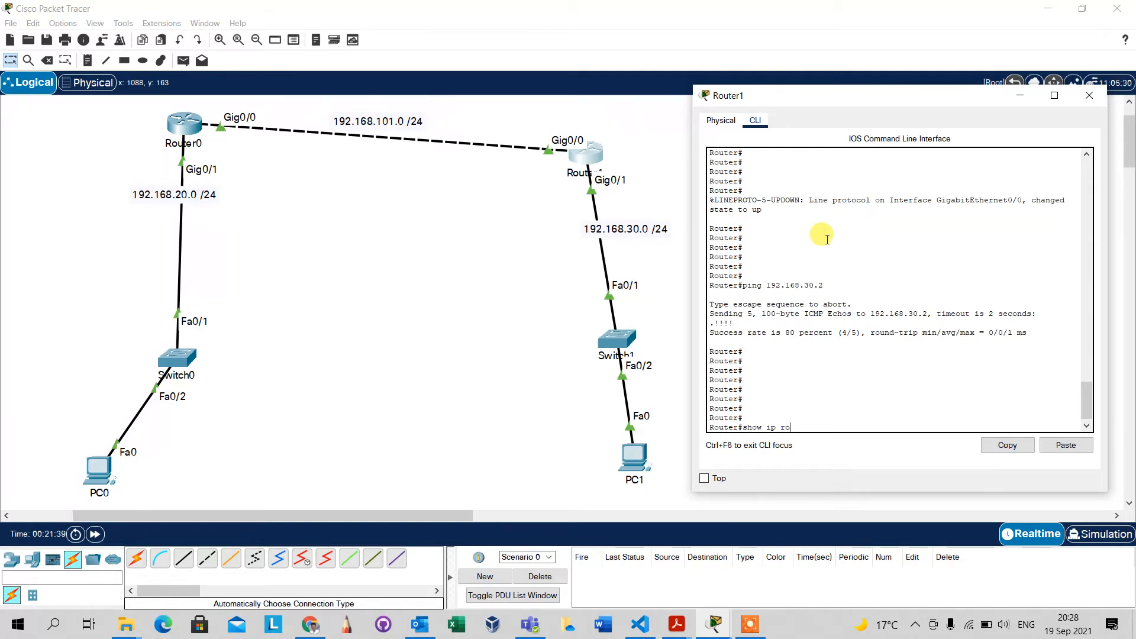
pyautogui.write('show ip route')
pyautogui.press('Return')
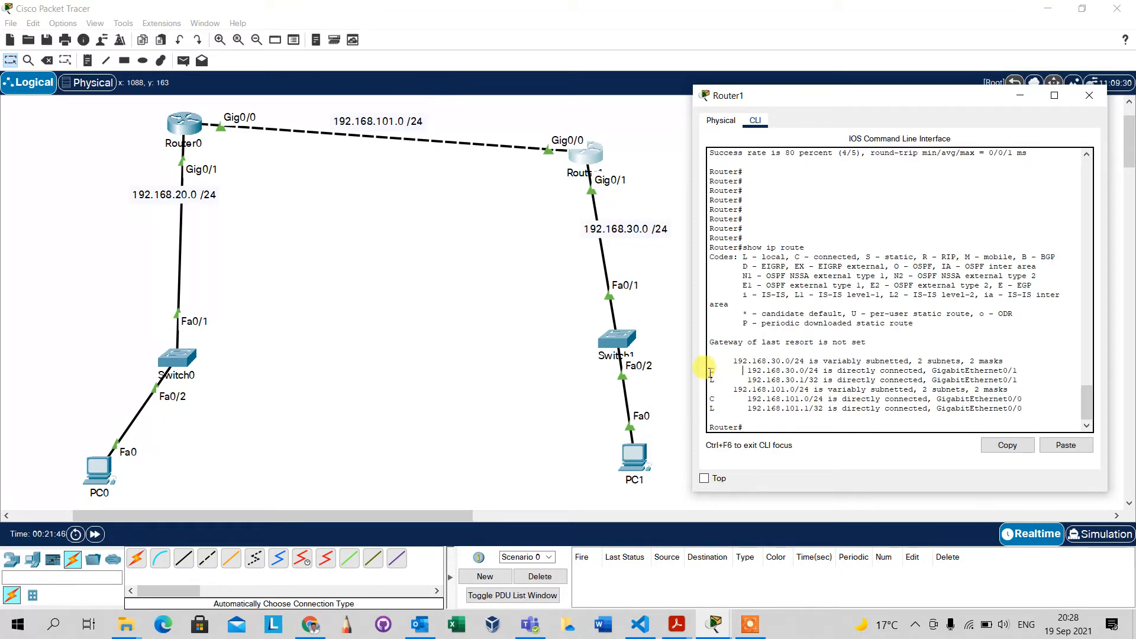
pyautogui.moveTo(713, 373); pyautogui.dragTo(824, 369)
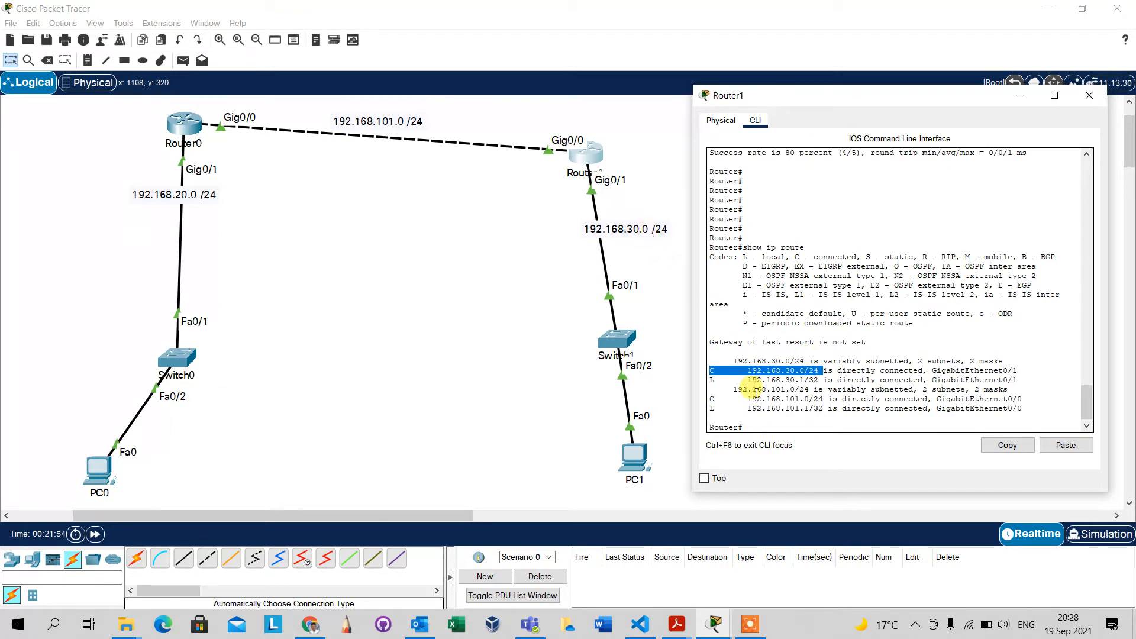
pyautogui.moveTo(714, 400); pyautogui.dragTo(824, 399)
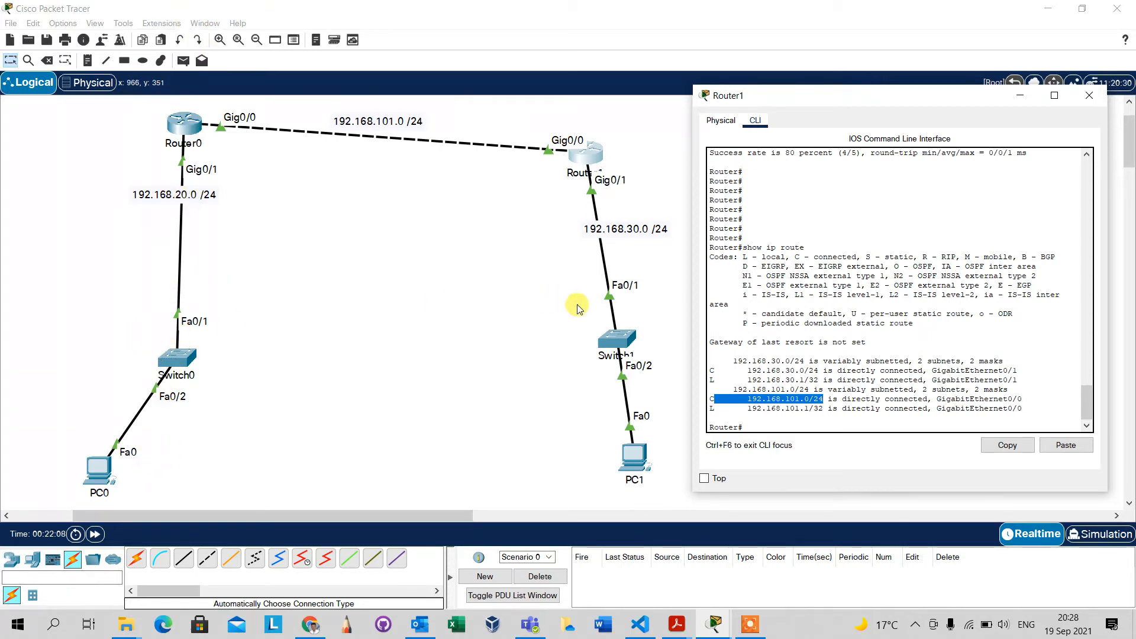
pyautogui.click(627, 313)
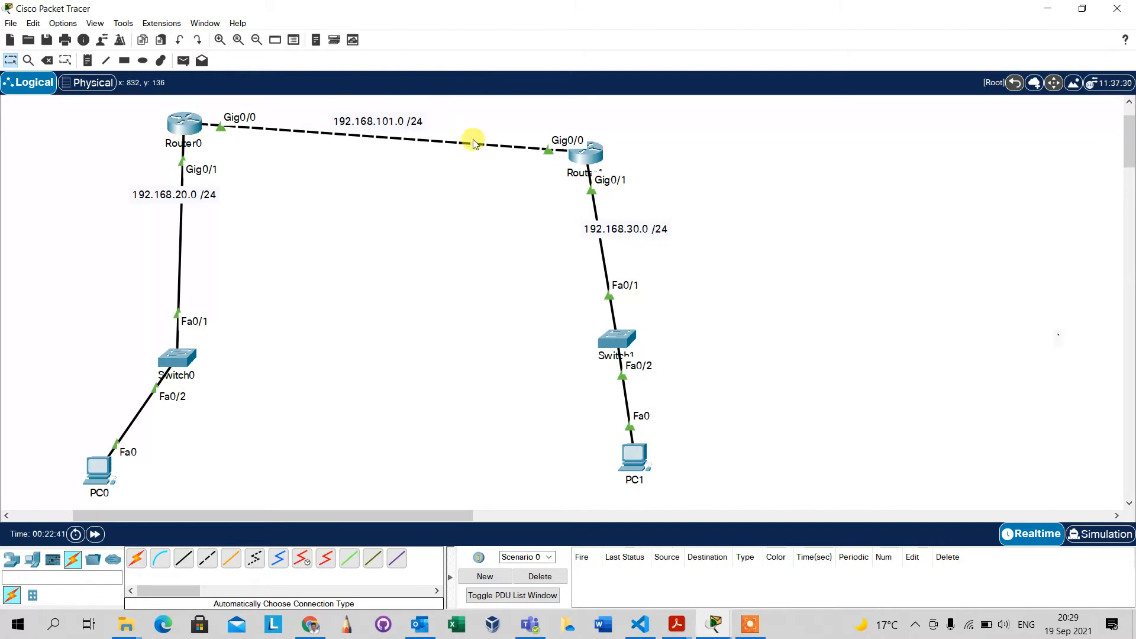
pyautogui.moveTo(586, 162)
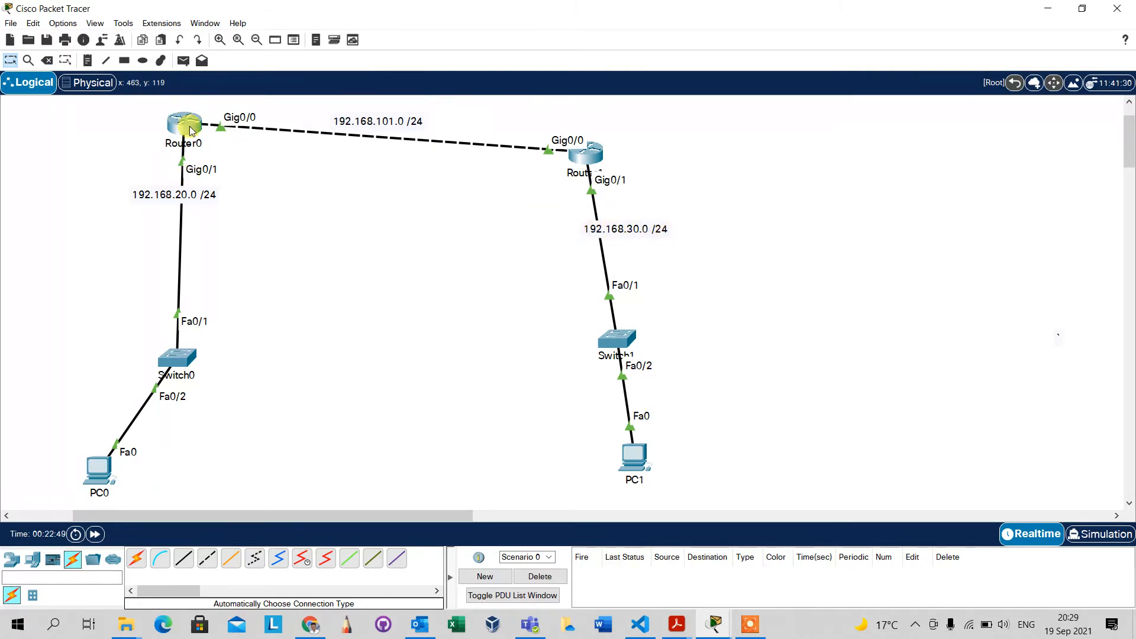
pyautogui.moveTo(190, 130)
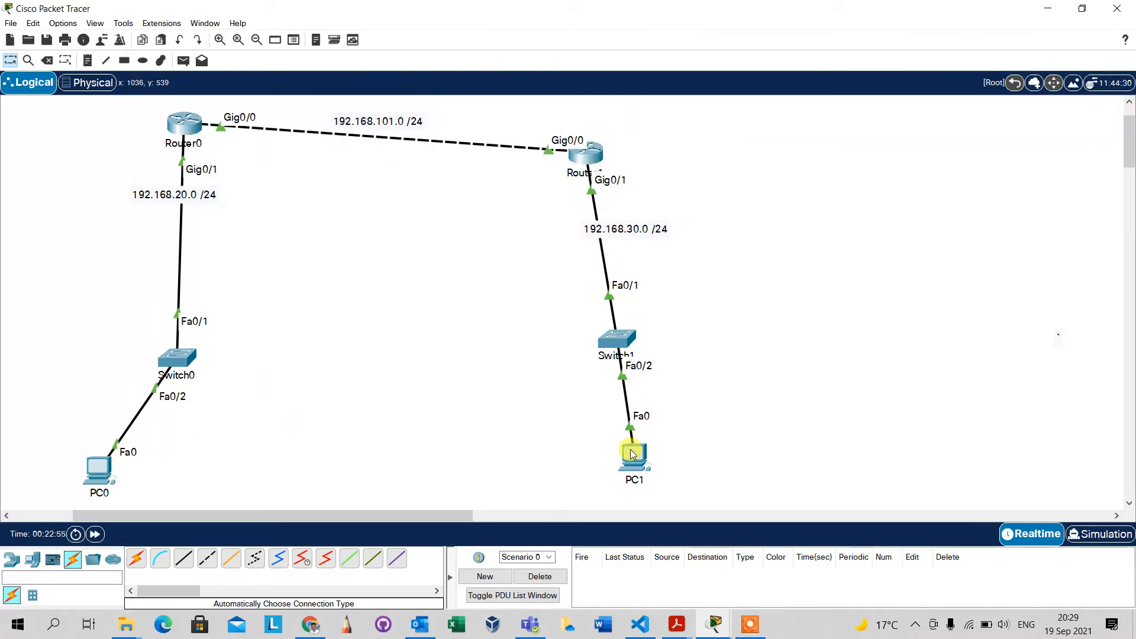
pyautogui.moveTo(632, 454)
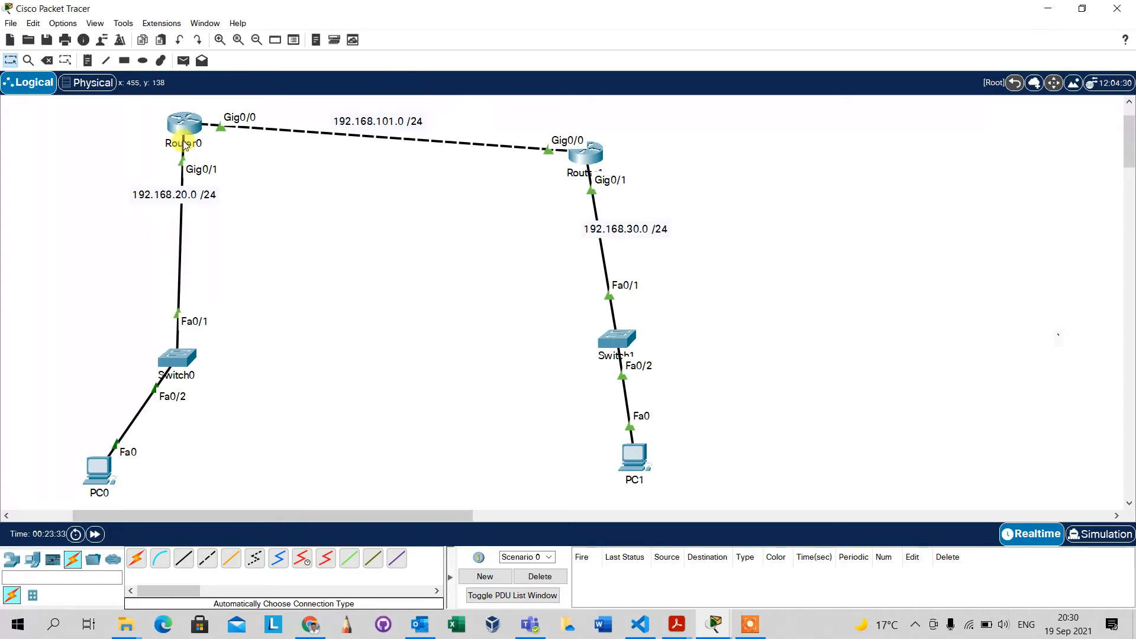
pyautogui.moveTo(181, 130)
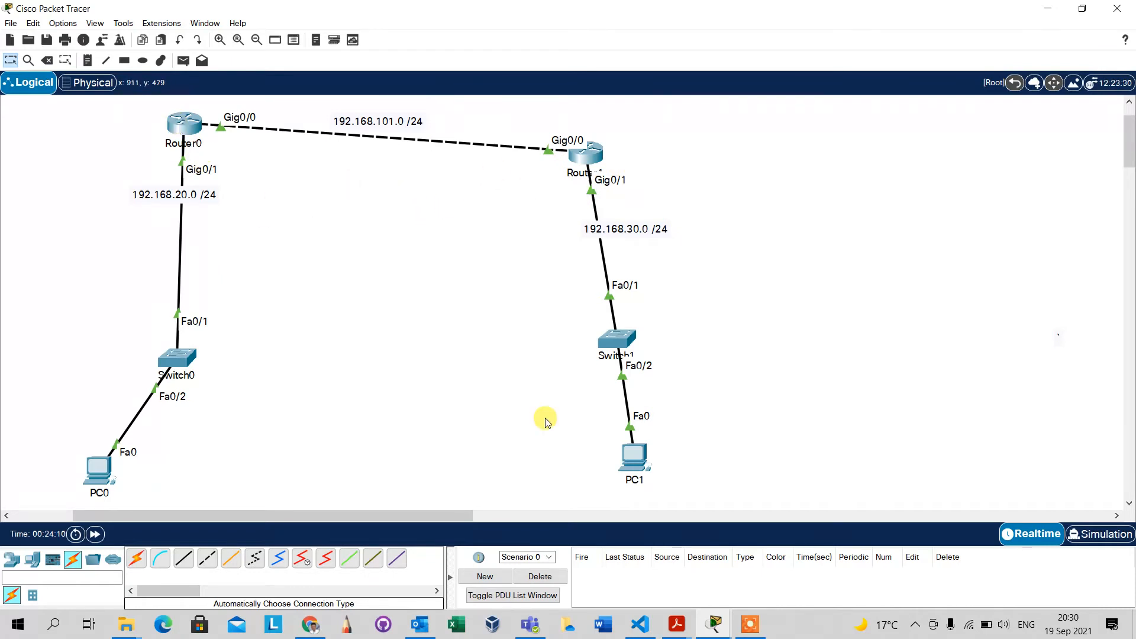
pyautogui.click(754, 629)
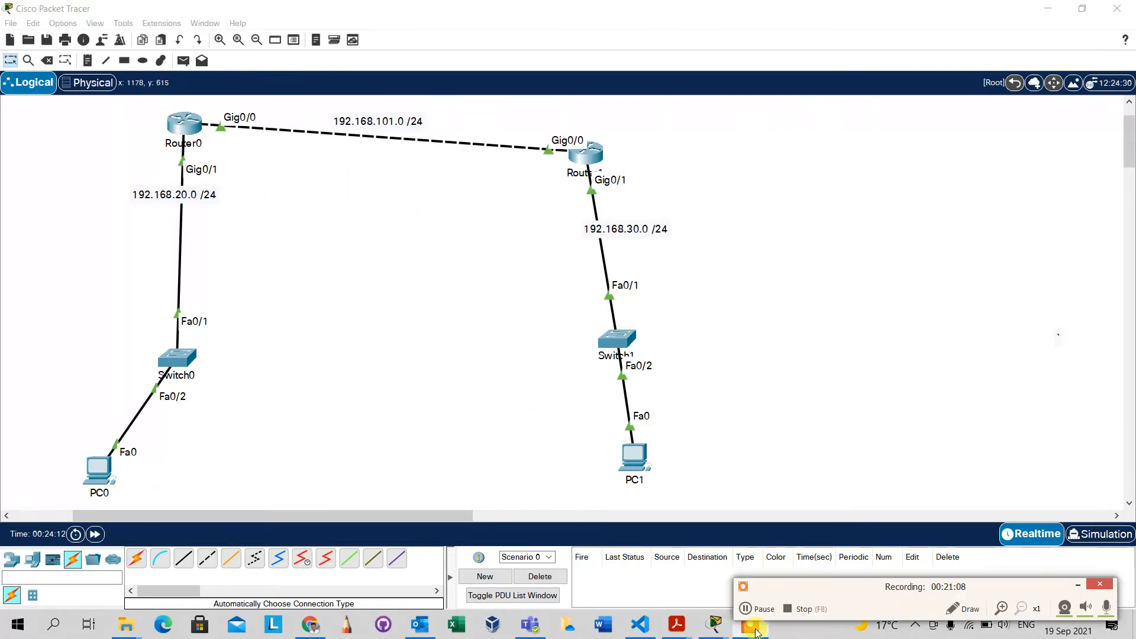
pyautogui.click(1078, 586)
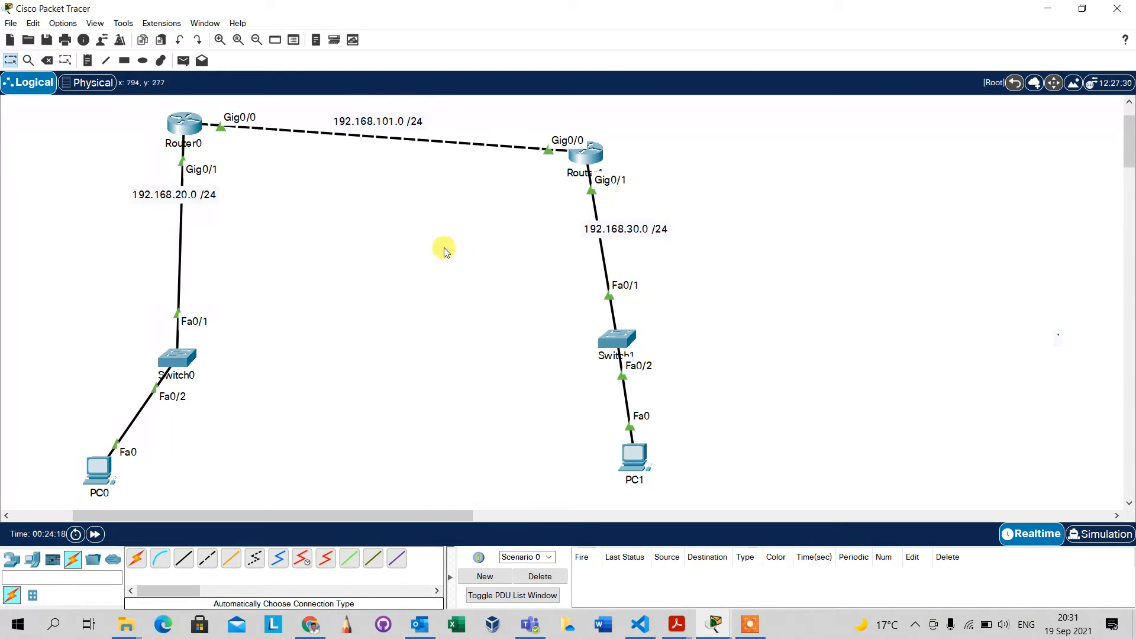
# Enter global configuration mode in Router1's command line with config t.
pyautogui.click(592, 158)
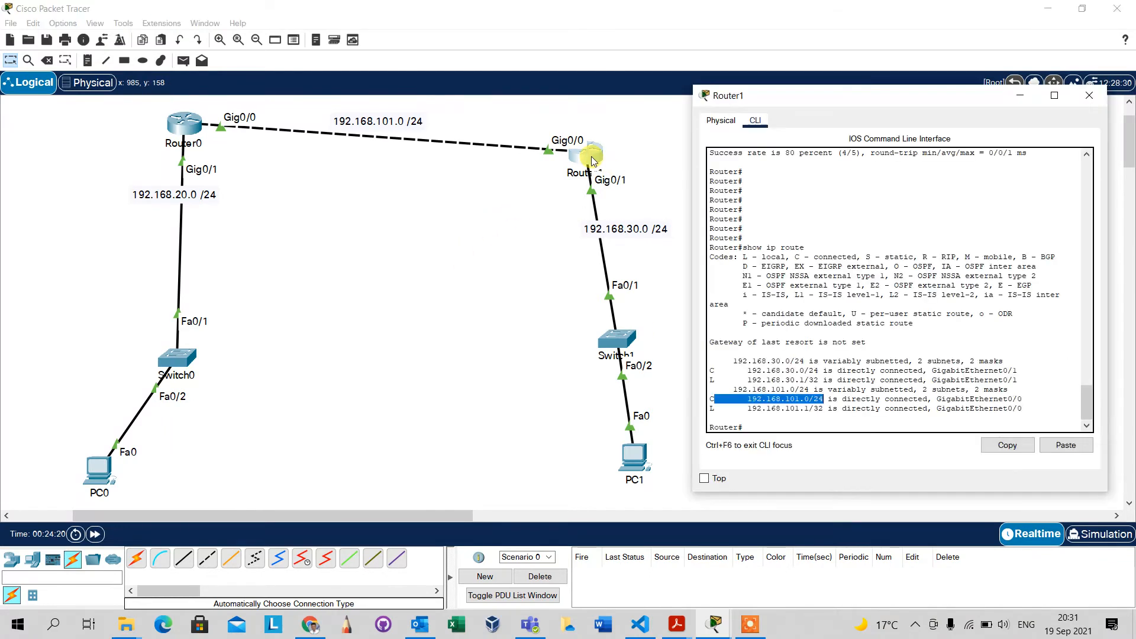
pyautogui.click(884, 367)
pyautogui.press('Return')
pyautogui.press('Return')
pyautogui.press('Return')
pyautogui.press('Return')
pyautogui.press('Return')
pyautogui.press('Return')
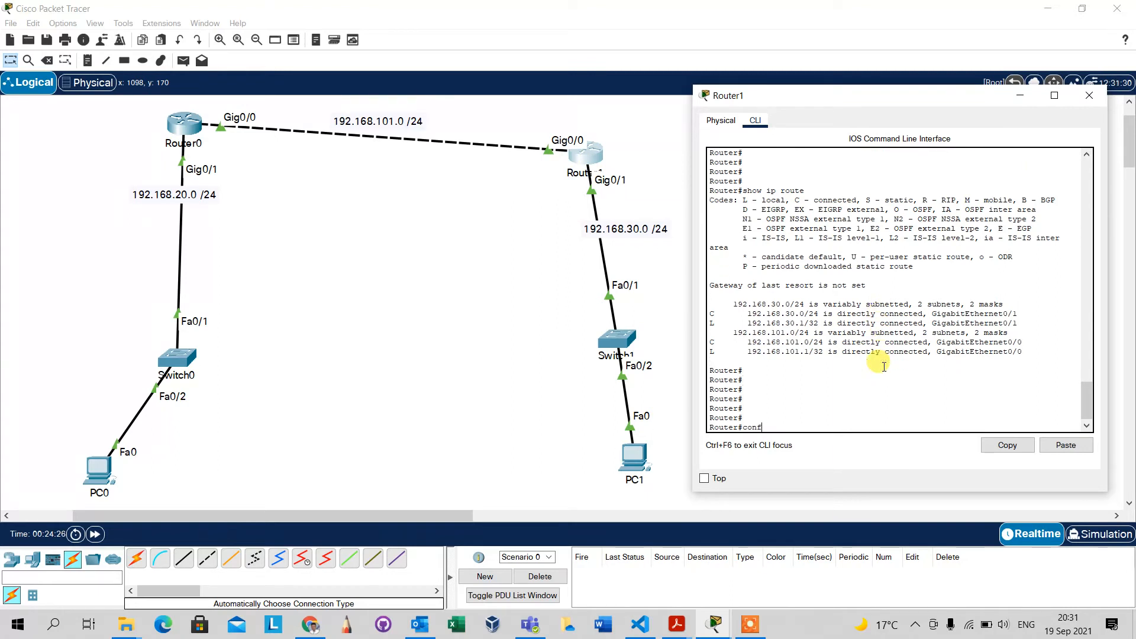
pyautogui.write('config t')
pyautogui.press('Return')
pyautogui.press('Return')
pyautogui.press('Return')
pyautogui.press('Return')
pyautogui.press('Return')
pyautogui.press('Return')
pyautogui.press('Return')
pyautogui.press('Return')
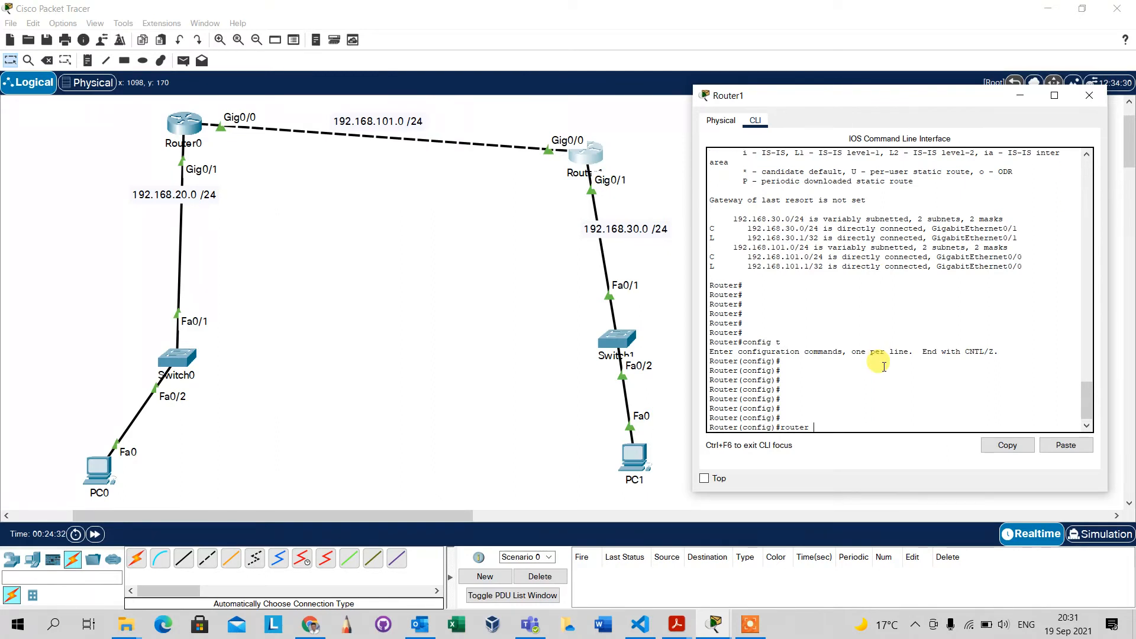
# Enable RIP routing on Router1 with router rip and set it to version 2.
pyautogui.press('Return')
pyautogui.press('Return')
pyautogui.press('Return')
pyautogui.press('Return')
pyautogui.press('Return')
pyautogui.press('Return')
pyautogui.press('Return')
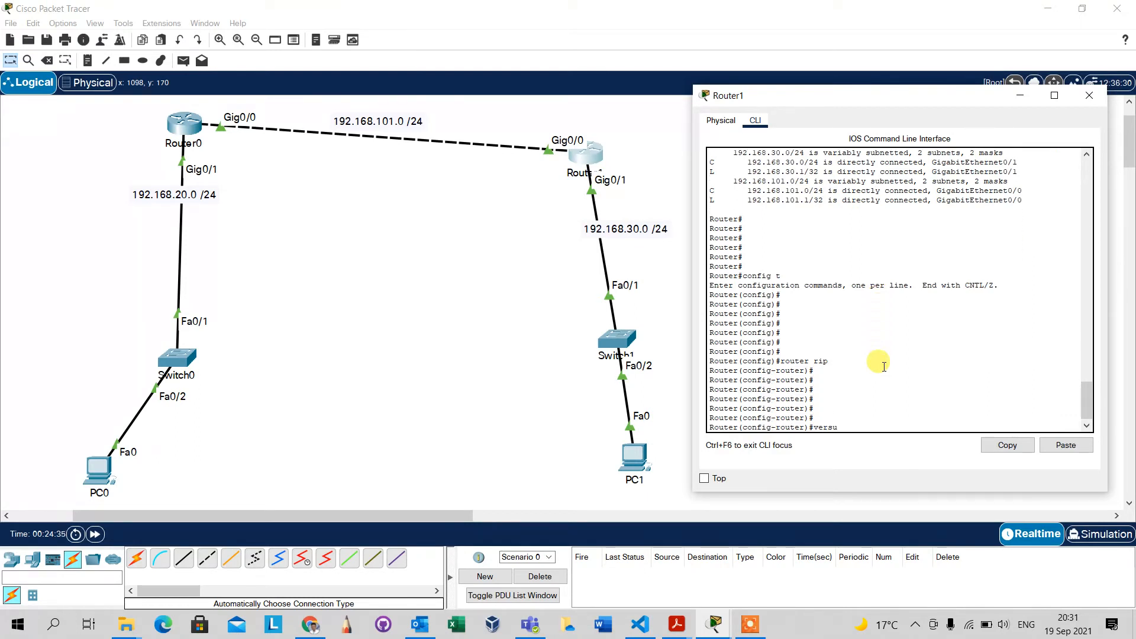
pyautogui.write('versio')
pyautogui.press('Tab')
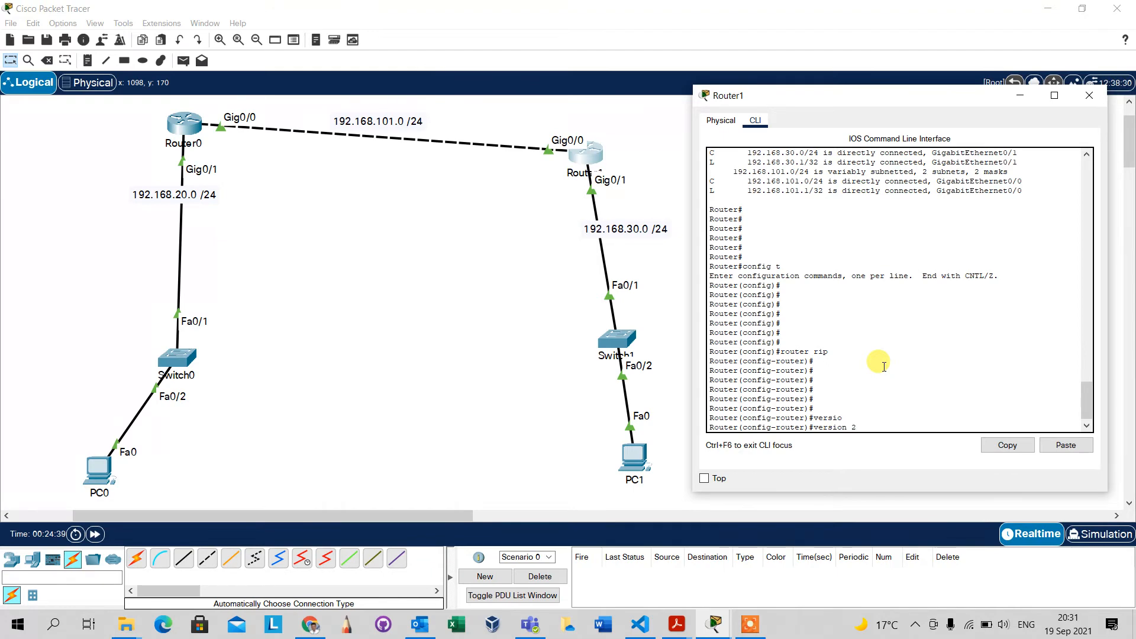
pyautogui.press('Return')
pyautogui.press('Return')
pyautogui.press('Return')
pyautogui.press('Return')
pyautogui.press('Return')
pyautogui.press('Return')
pyautogui.press('Return')
pyautogui.press('Return')
pyautogui.press('Return')
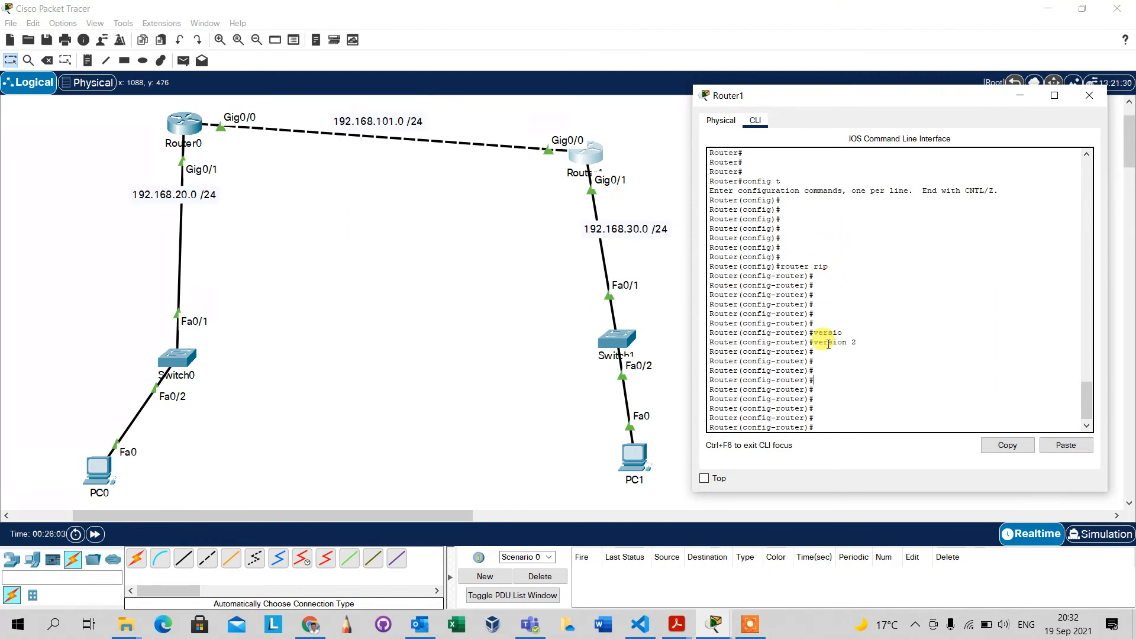
# Add network 192.168.30.0 to Router1's RIP configuration.
pyautogui.click(858, 405)
pyautogui.write('net')
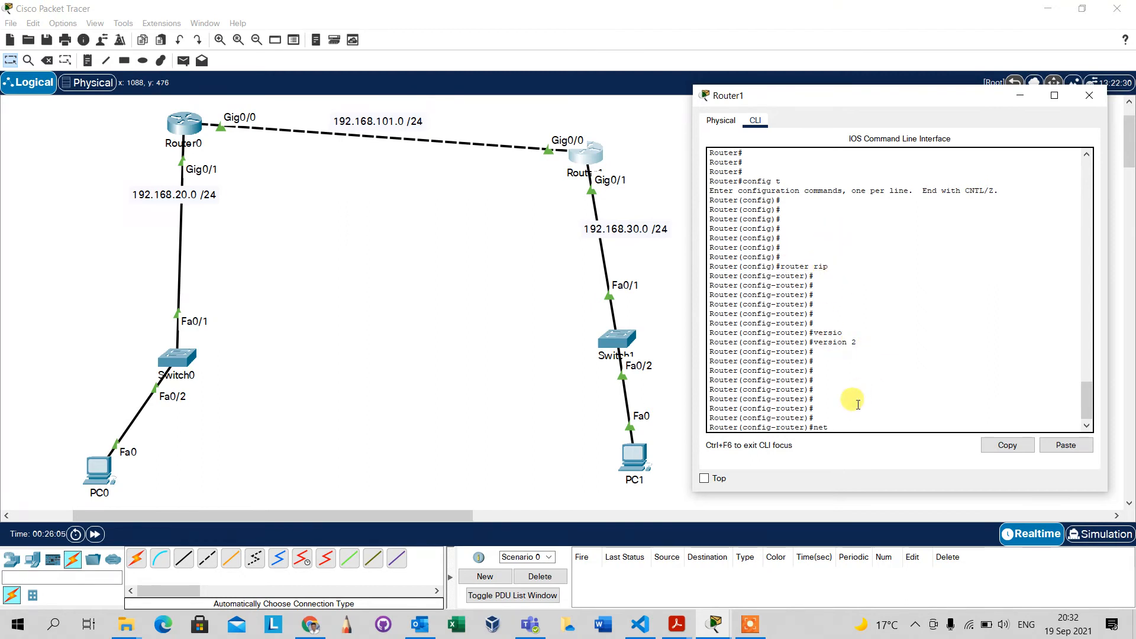
pyautogui.write('w')
pyautogui.press('Tab')
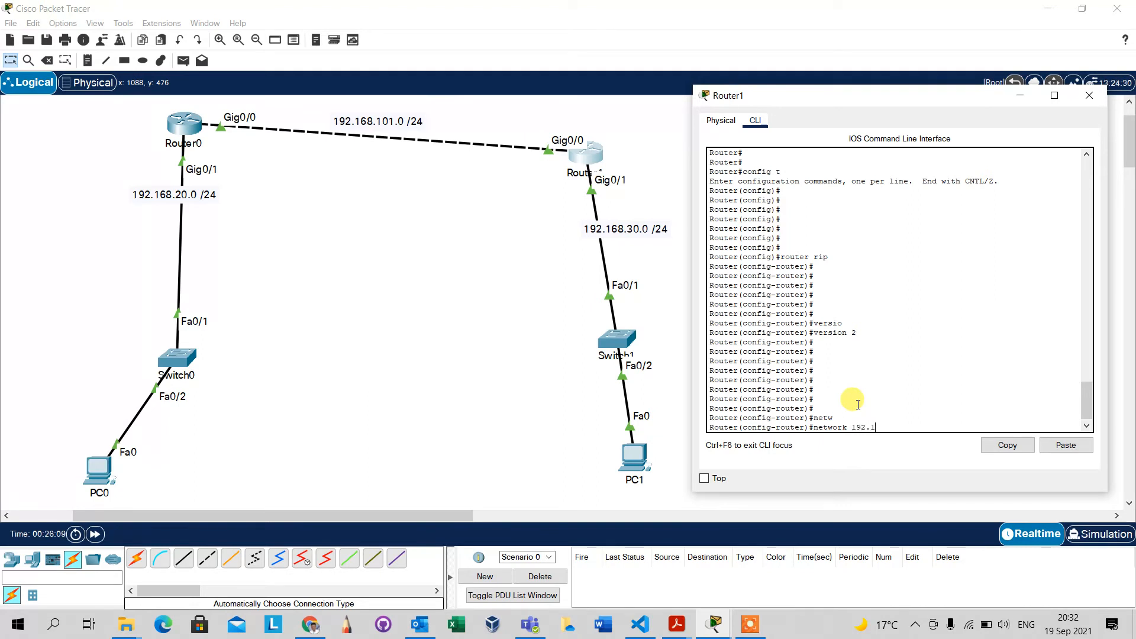
pyautogui.write('192.168.30.0')
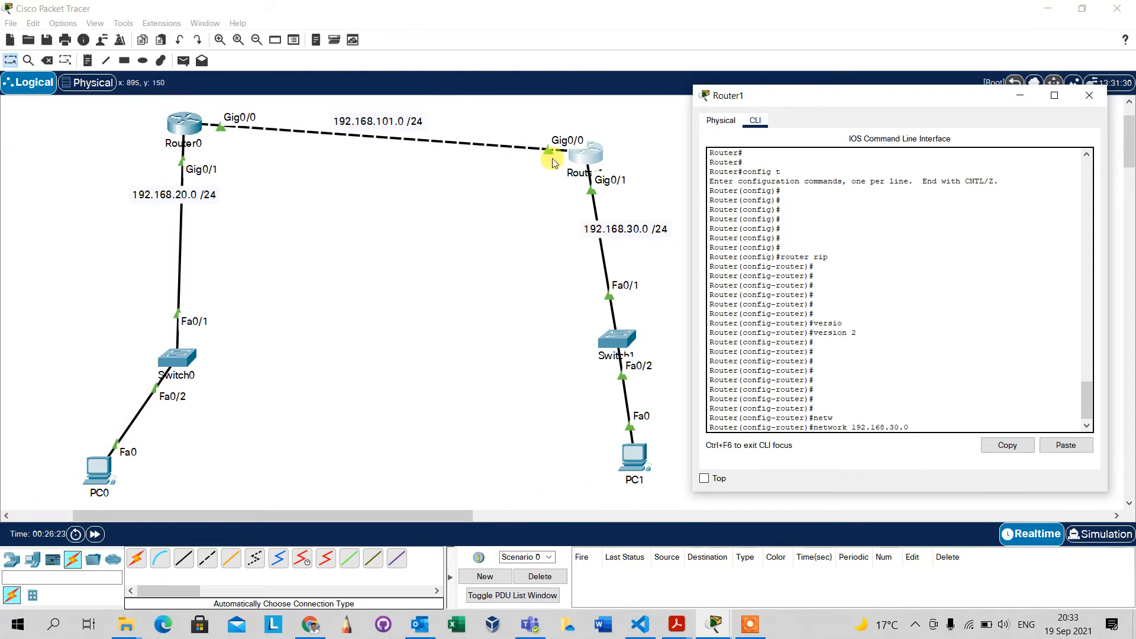
pyautogui.press('Return')
pyautogui.press('Return')
pyautogui.press('Return')
pyautogui.press('Return')
pyautogui.press('Return')
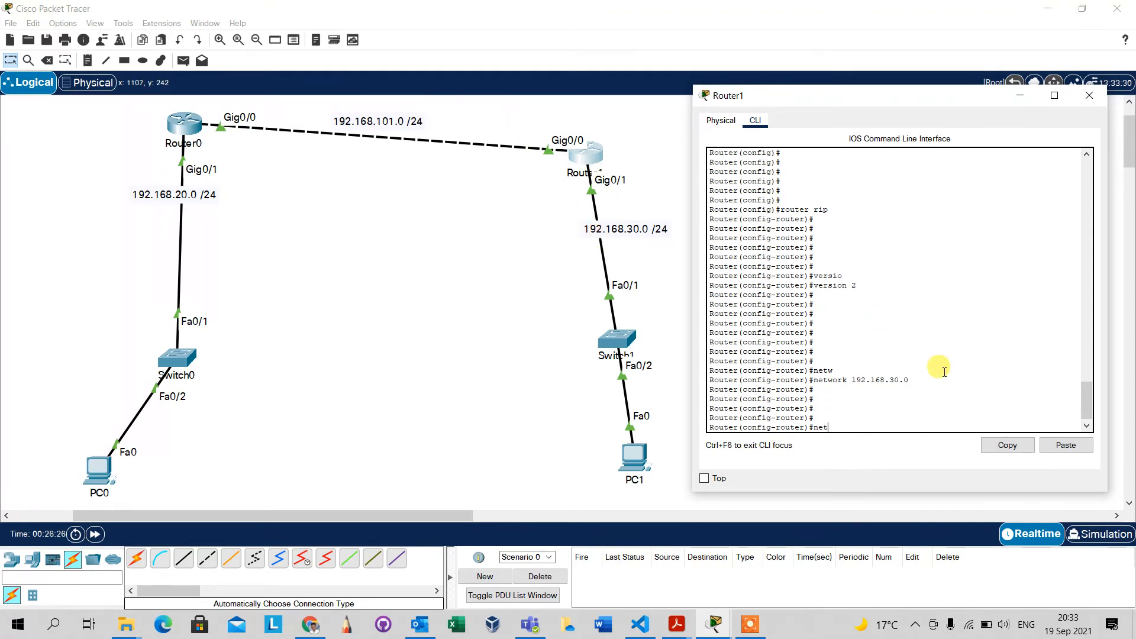
# Add network 192.168.101.0, the link between the routers, to Router1's RIP configuration.
pyautogui.write('net')
pyautogui.press('Tab')
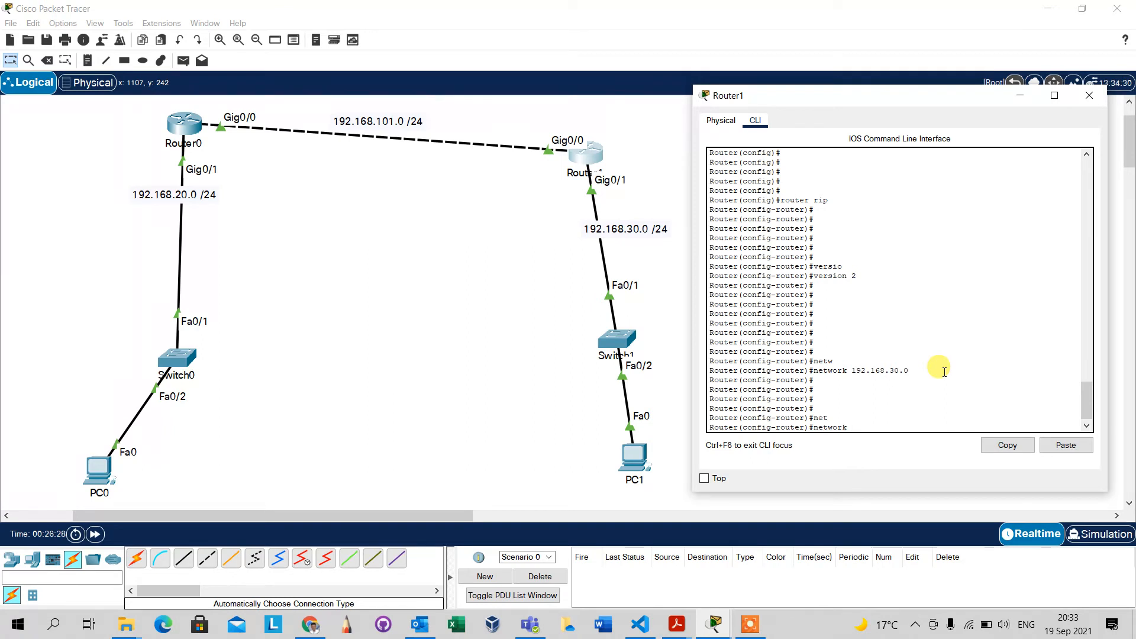
pyautogui.write('192.')
pyautogui.write('01')
pyautogui.press('Return')
pyautogui.press('Return')
pyautogui.press('Return')
pyautogui.press('Return')
pyautogui.press('Return')
pyautogui.press('Return')
pyautogui.press('Return')
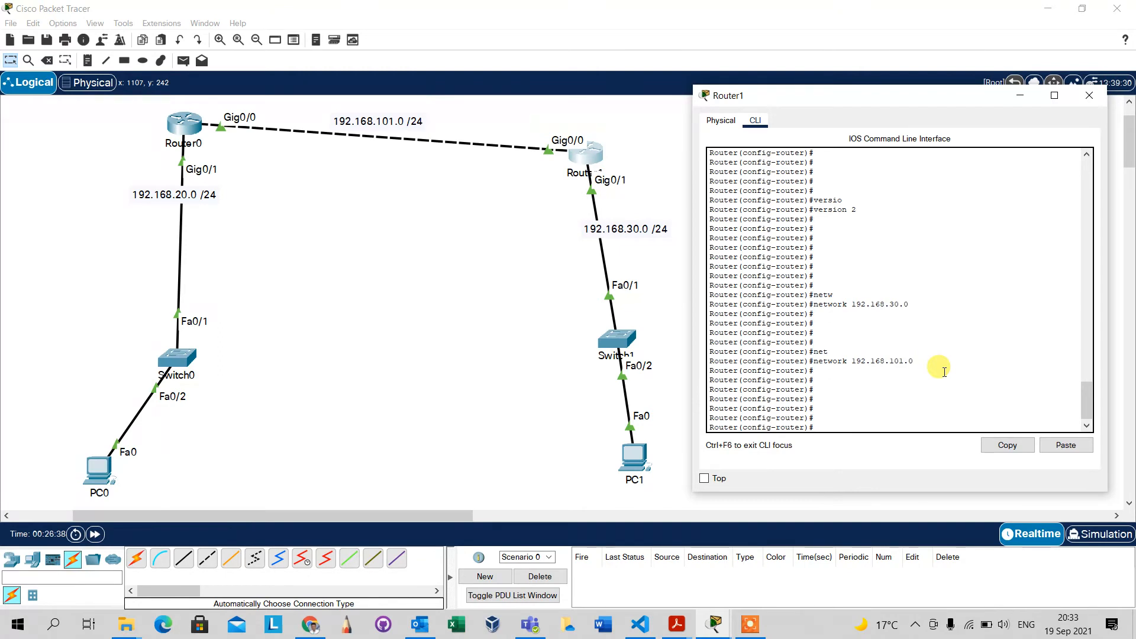
# List the available RIP configuration commands on Router1 and enter auto-summary.
pyautogui.write('?')
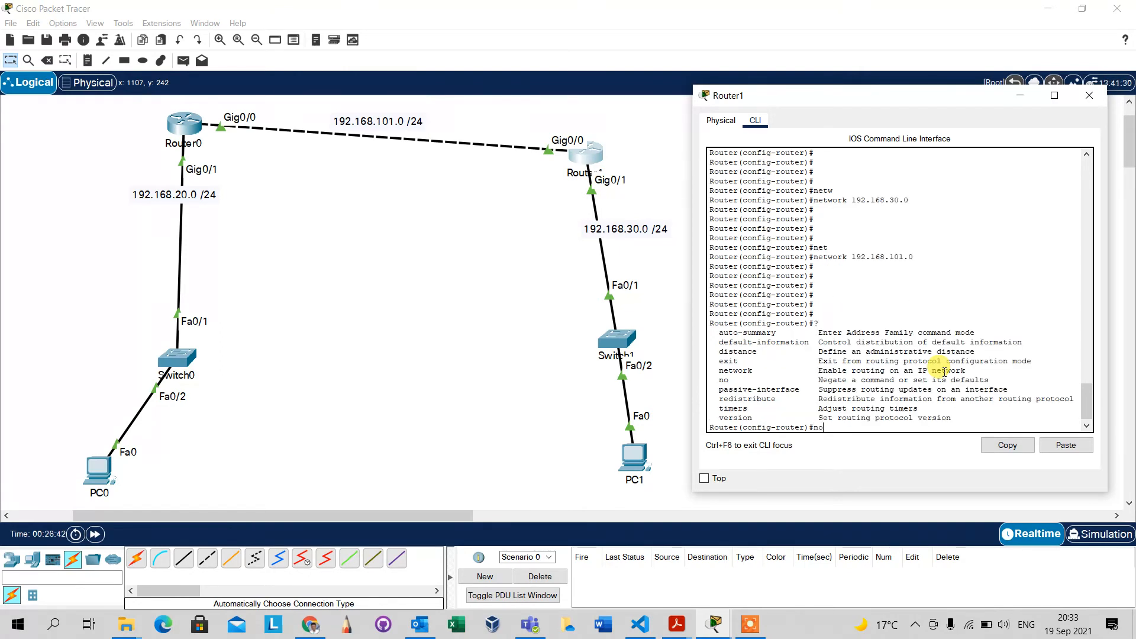
pyautogui.write('no')
pyautogui.press('Tab')
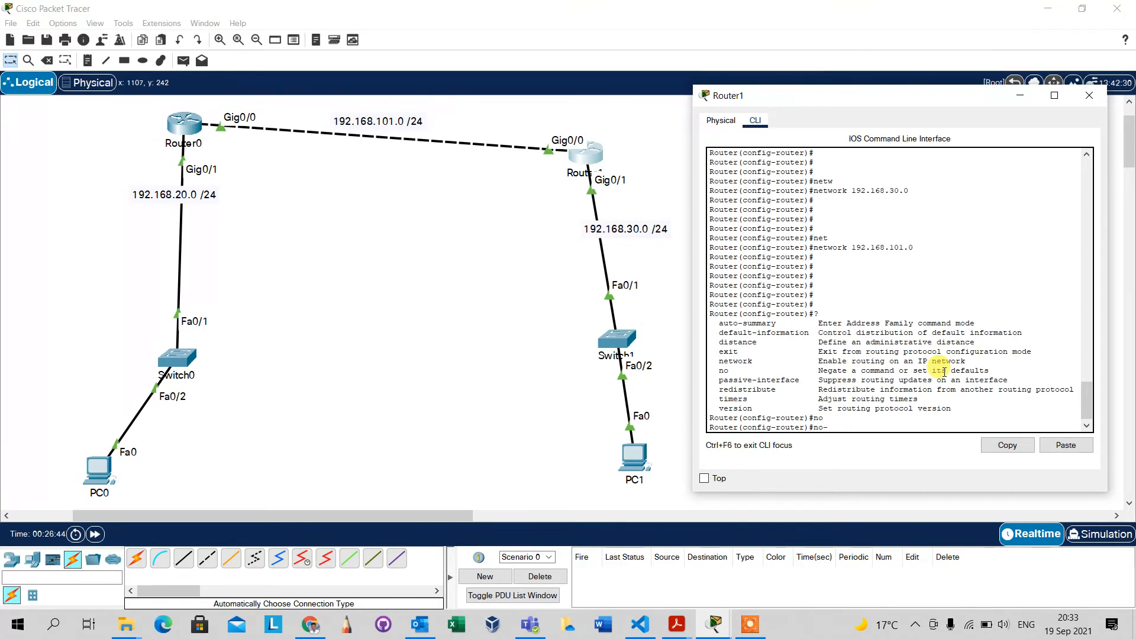
pyautogui.press('Tab')
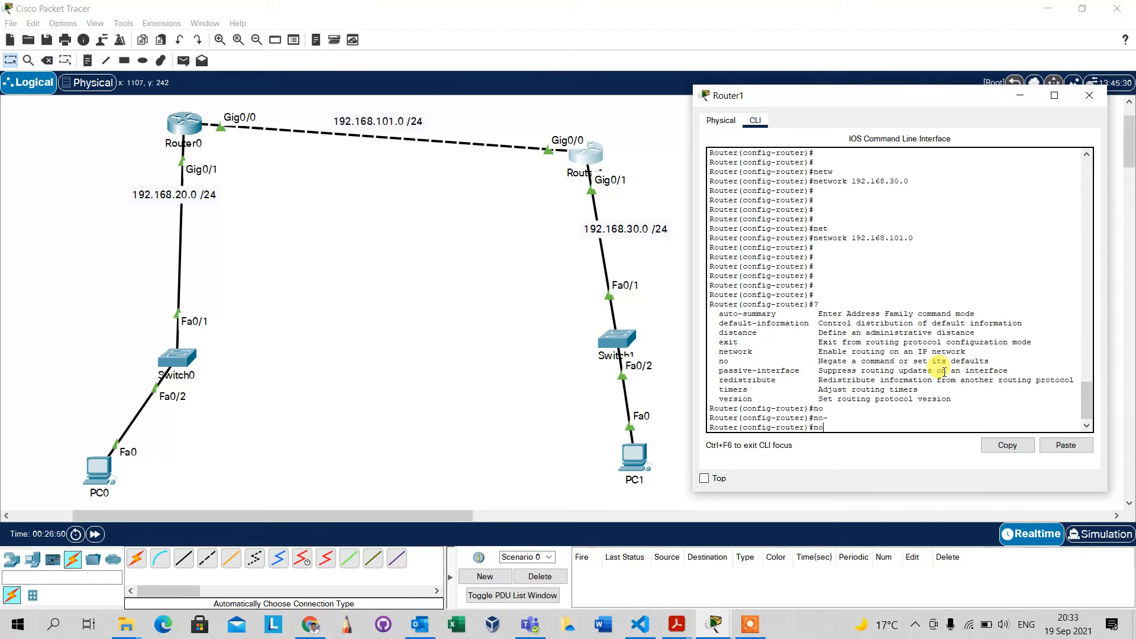
pyautogui.write('t')
pyautogui.press('Tab')
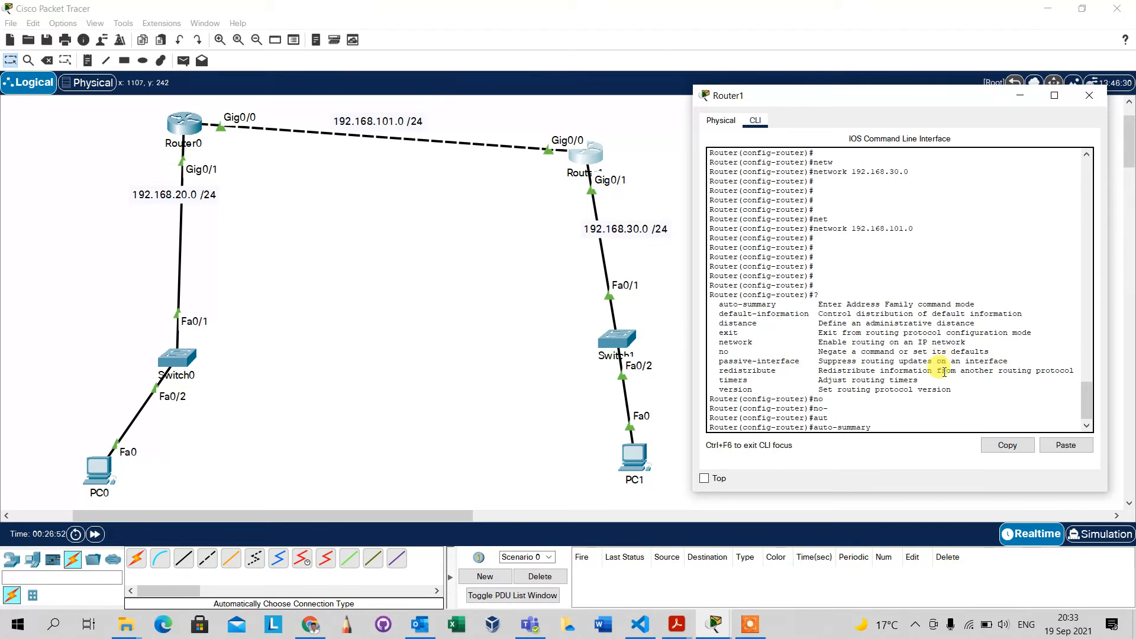
pyautogui.write('?')
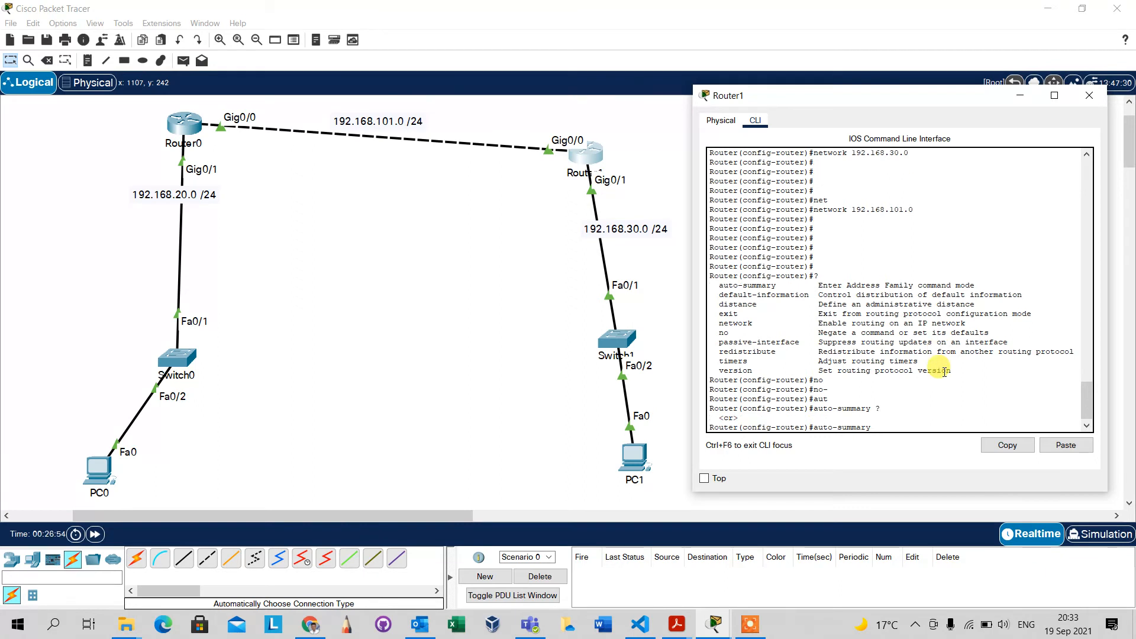
pyautogui.press('Return')
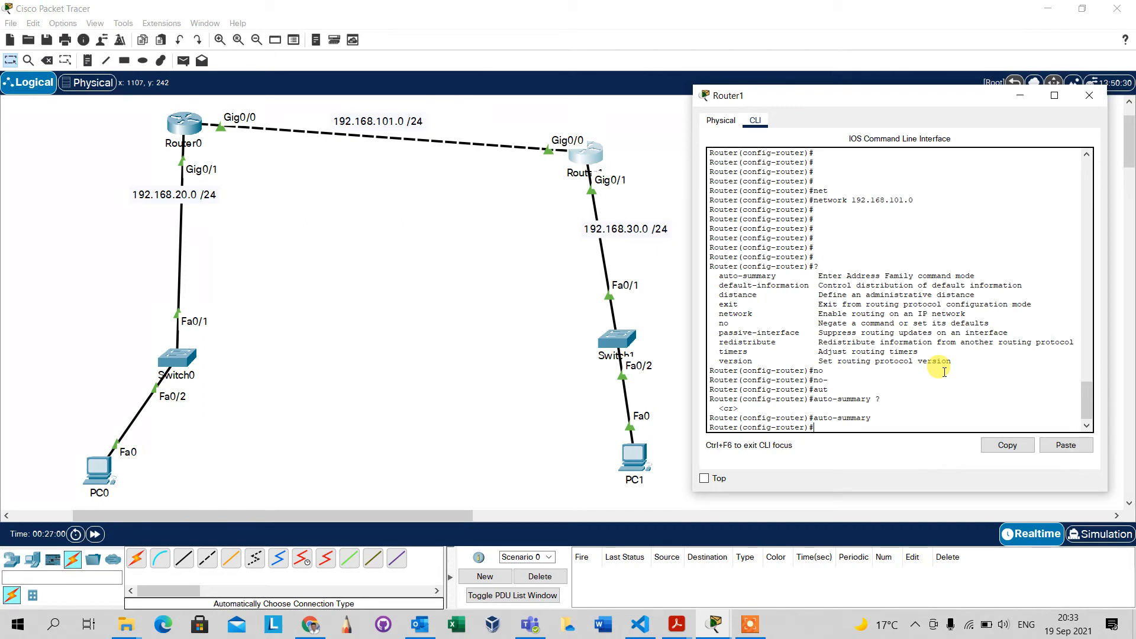
# Disable automatic route summarization for RIP on Router1 with no auto-summary.
pyautogui.press('Up')
pyautogui.hotkey('ctrl', 'a')
pyautogui.write('no')
pyautogui.press('Return')
pyautogui.press('Return')
pyautogui.press('Return')
pyautogui.press('Return')
pyautogui.press('Return')
pyautogui.press('Return')
pyautogui.press('Return')
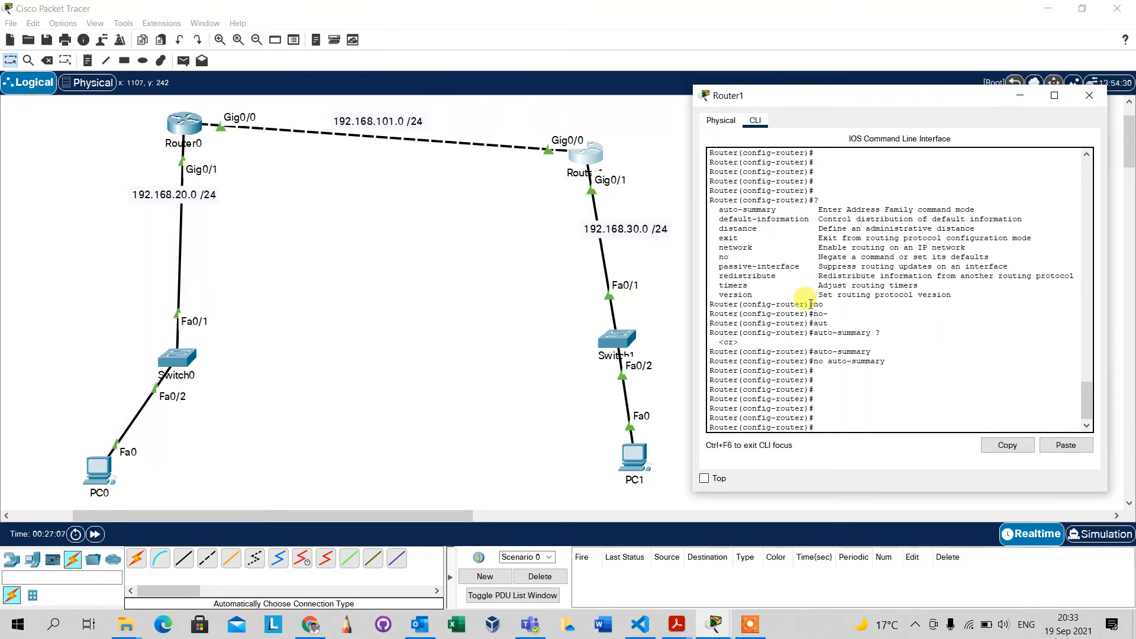
# Leave configuration mode on Router1 with end and save the configuration with write.
pyautogui.click(922, 409)
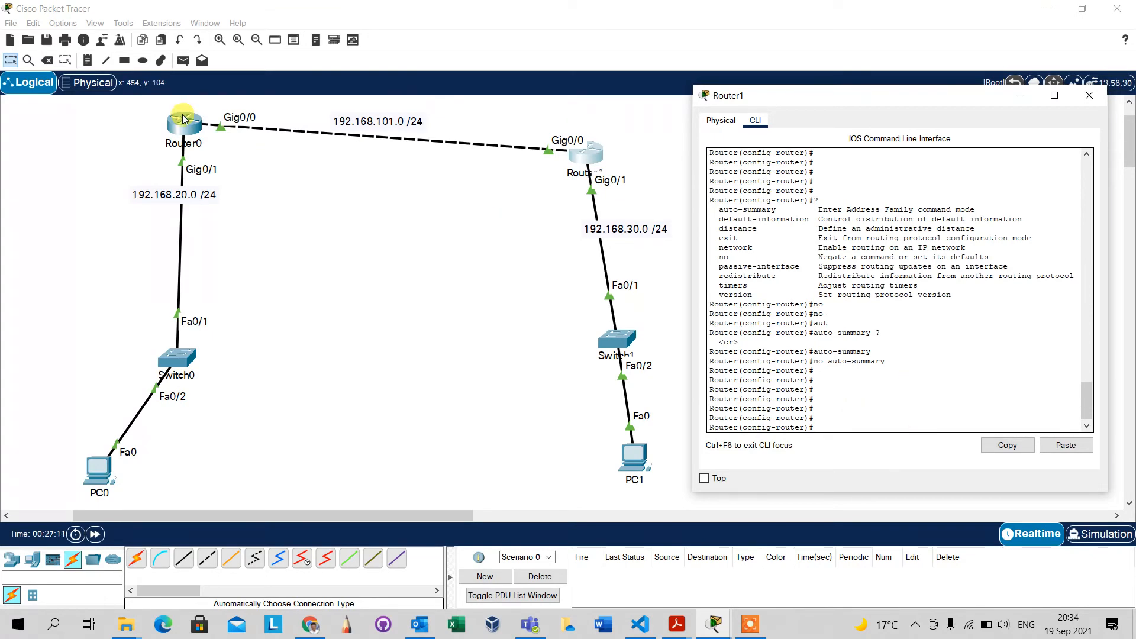
pyautogui.click(197, 133)
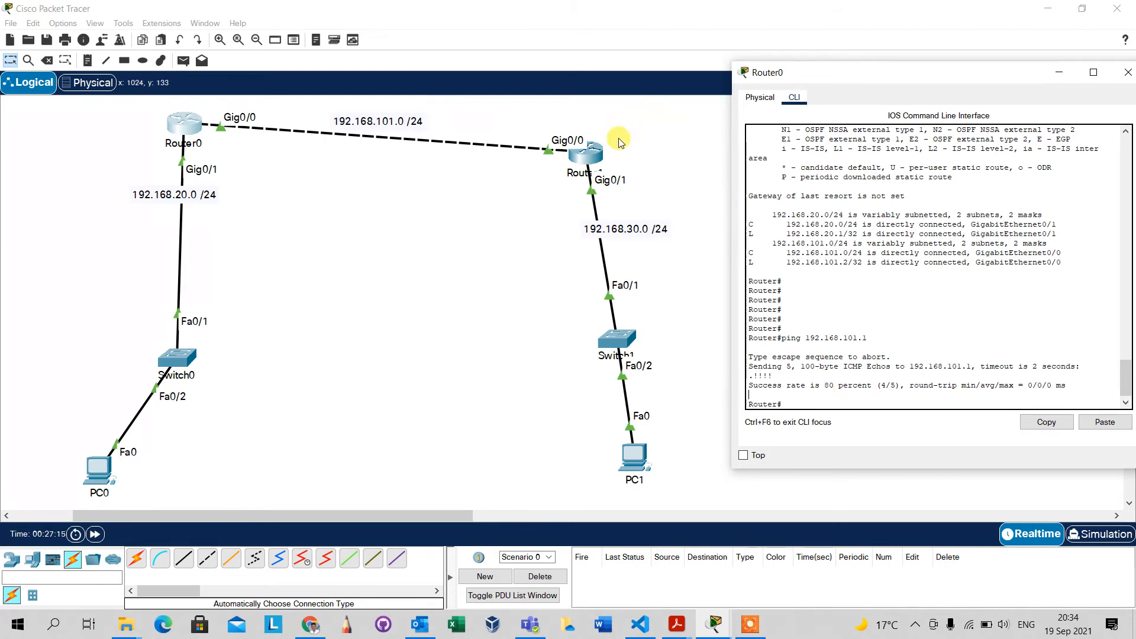
pyautogui.click(574, 165)
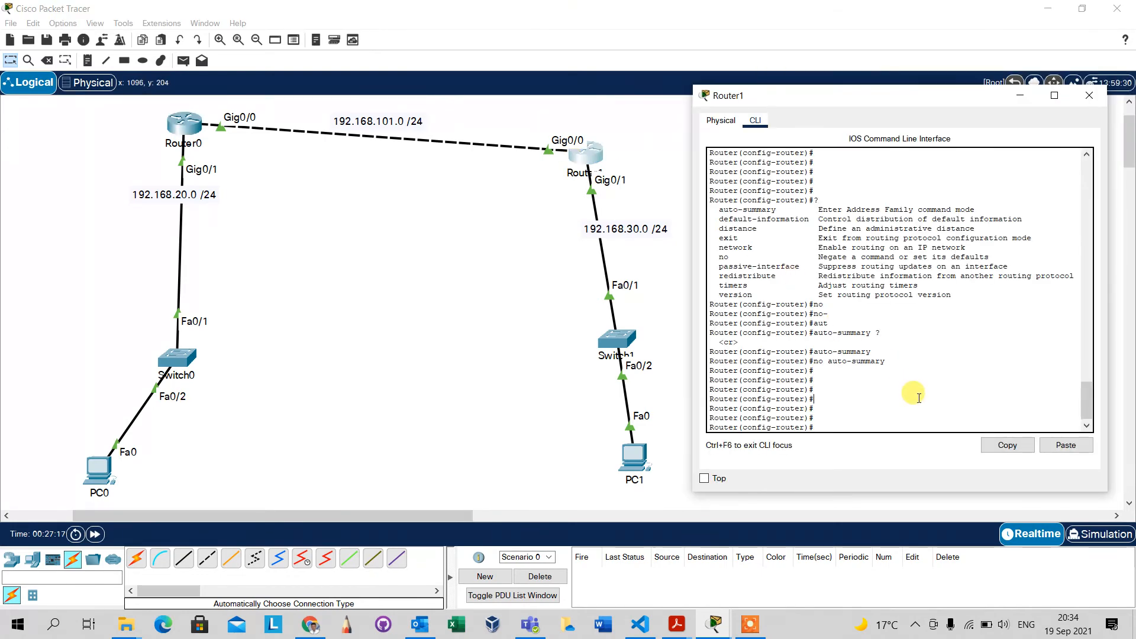
pyautogui.write('end')
pyautogui.press('Return')
pyautogui.press('Return')
pyautogui.press('Return')
pyautogui.press('Return')
pyautogui.press('Return')
pyautogui.press('Return')
pyautogui.press('Return')
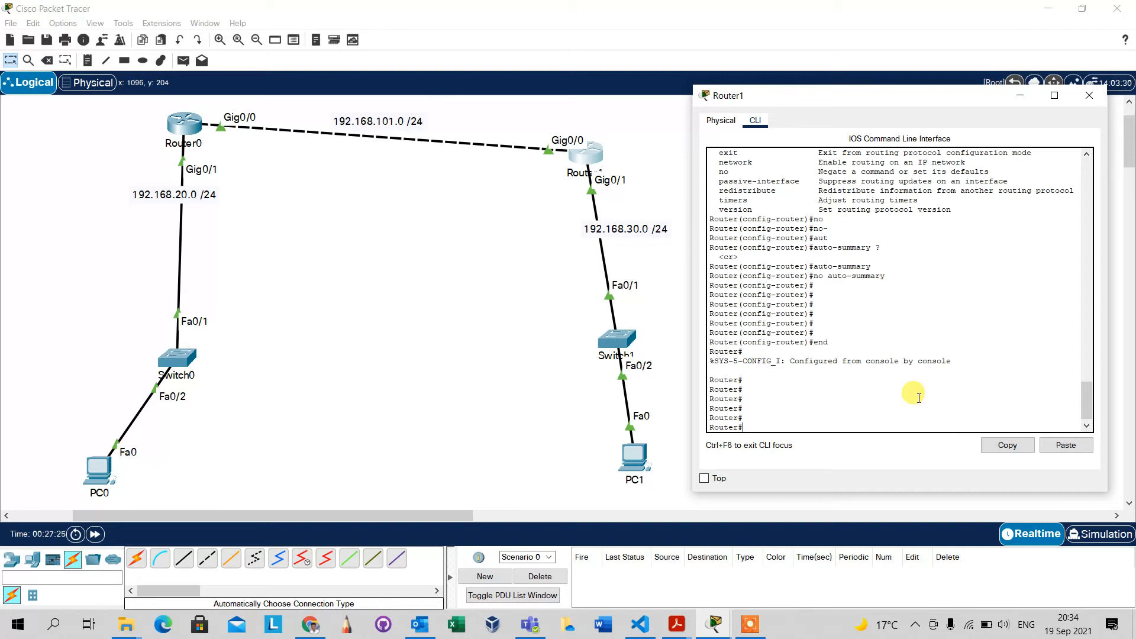
pyautogui.press('Return')
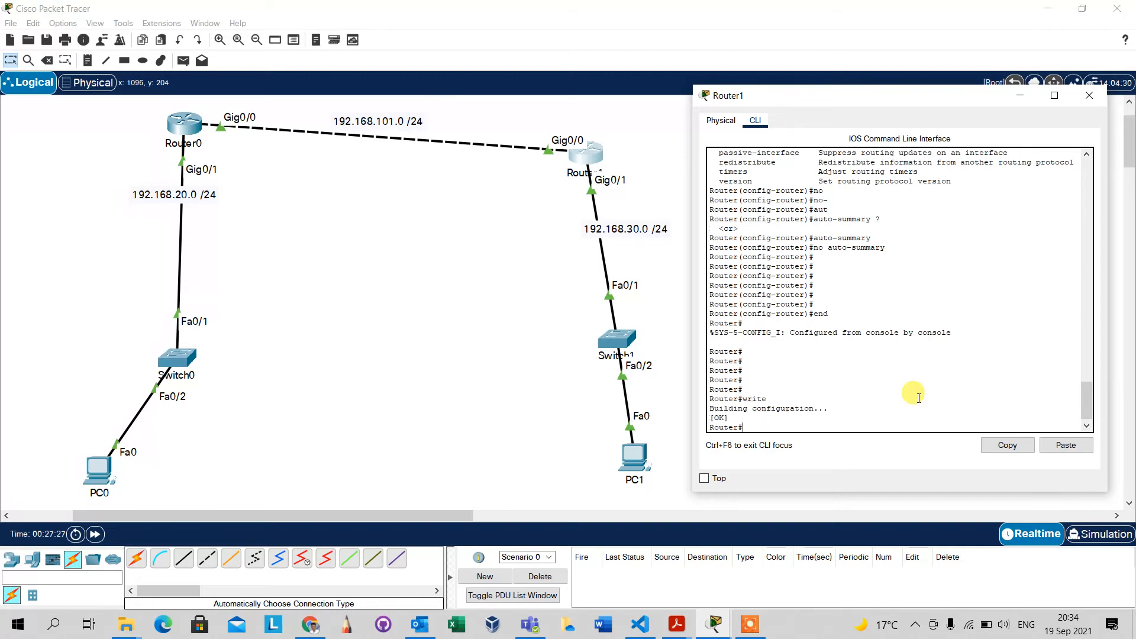
pyautogui.press('Return')
pyautogui.press('Return')
pyautogui.press('Return')
pyautogui.press('Return')
pyautogui.press('Return')
pyautogui.press('Return')
pyautogui.press('Return')
pyautogui.press('Return')
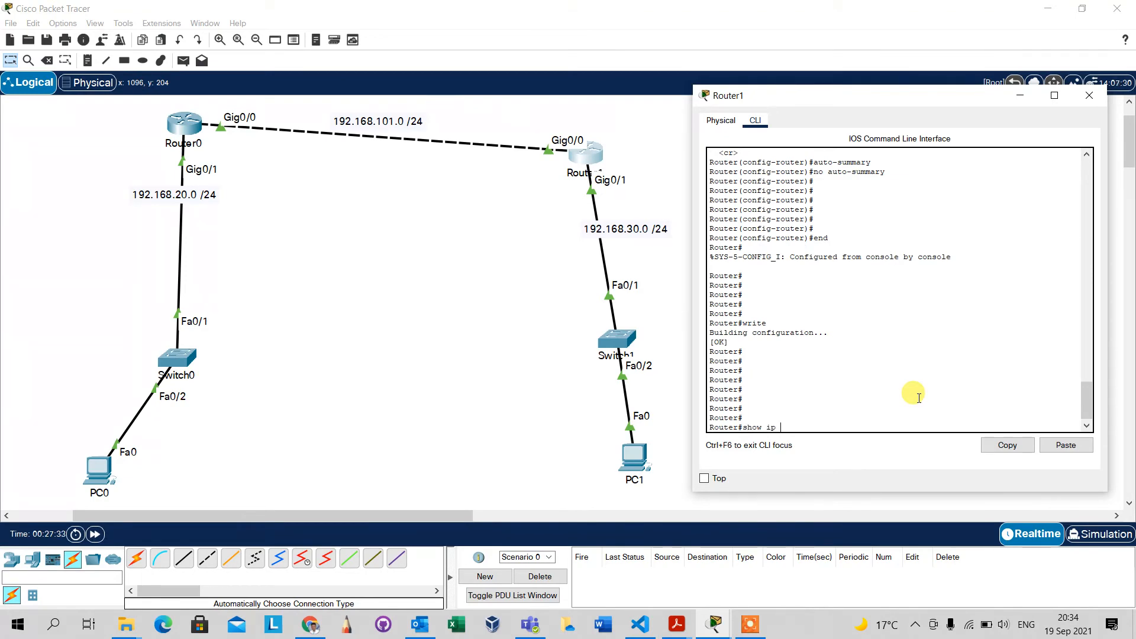
# Display Router1's routing table with show ip route and check it for RIP-learned routes.
pyautogui.press('Return')
pyautogui.press('Return')
pyautogui.press('Return')
pyautogui.press('Return')
pyautogui.press('Return')
pyautogui.press('Return')
pyautogui.press('Return')
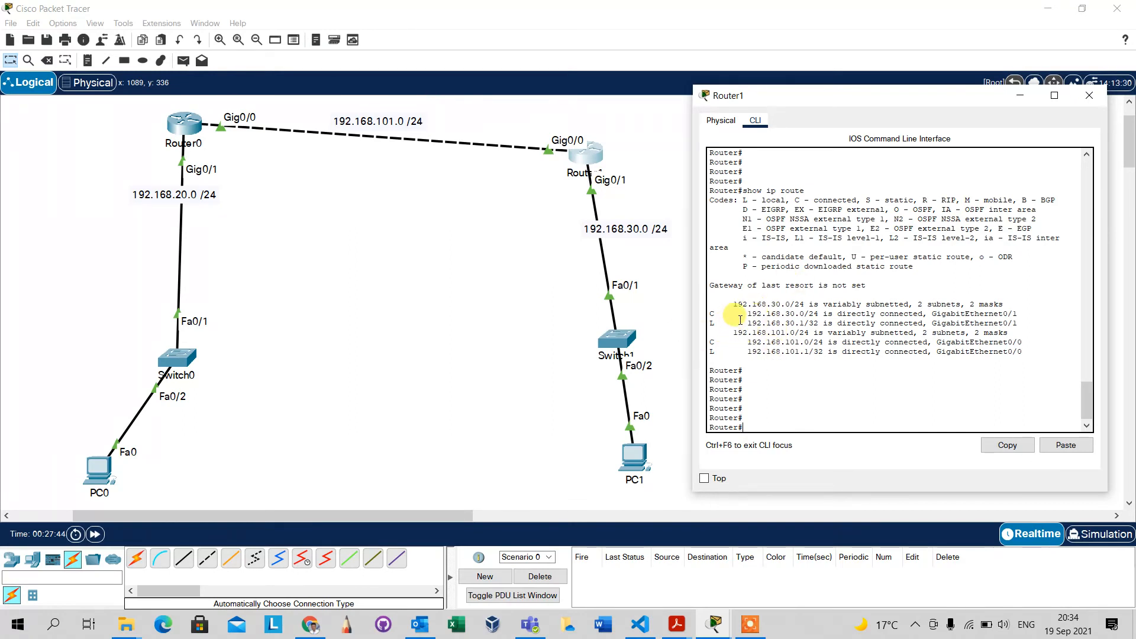
pyautogui.moveTo(741, 321); pyautogui.dragTo(763, 336)
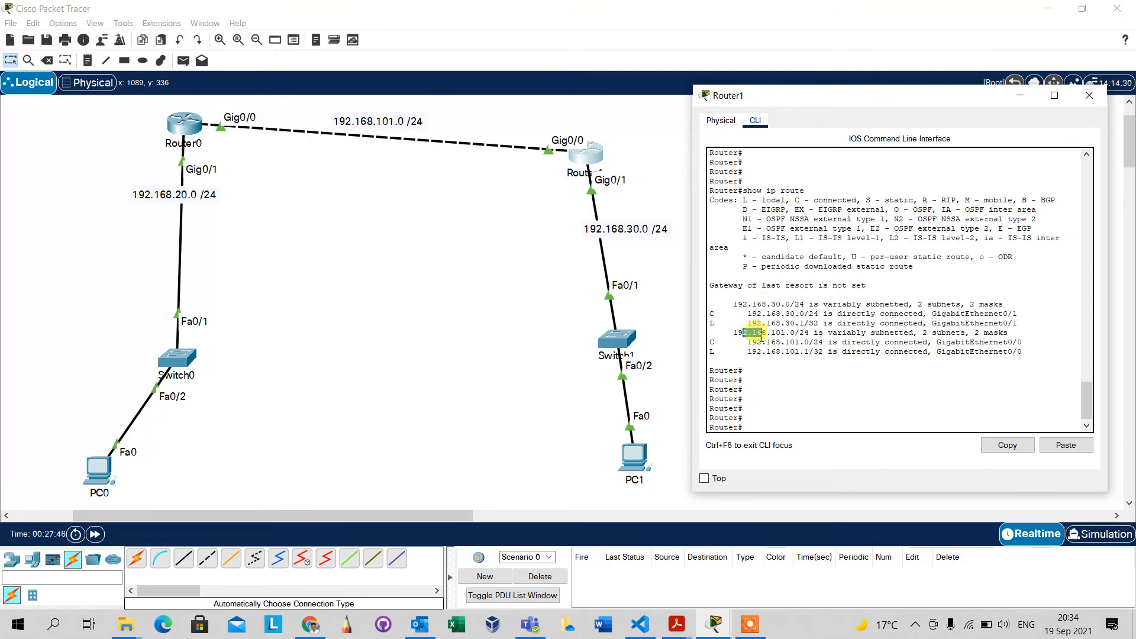
# Display Router0's routing table with show ip route and examine its directly connected networks.
pyautogui.click(186, 130)
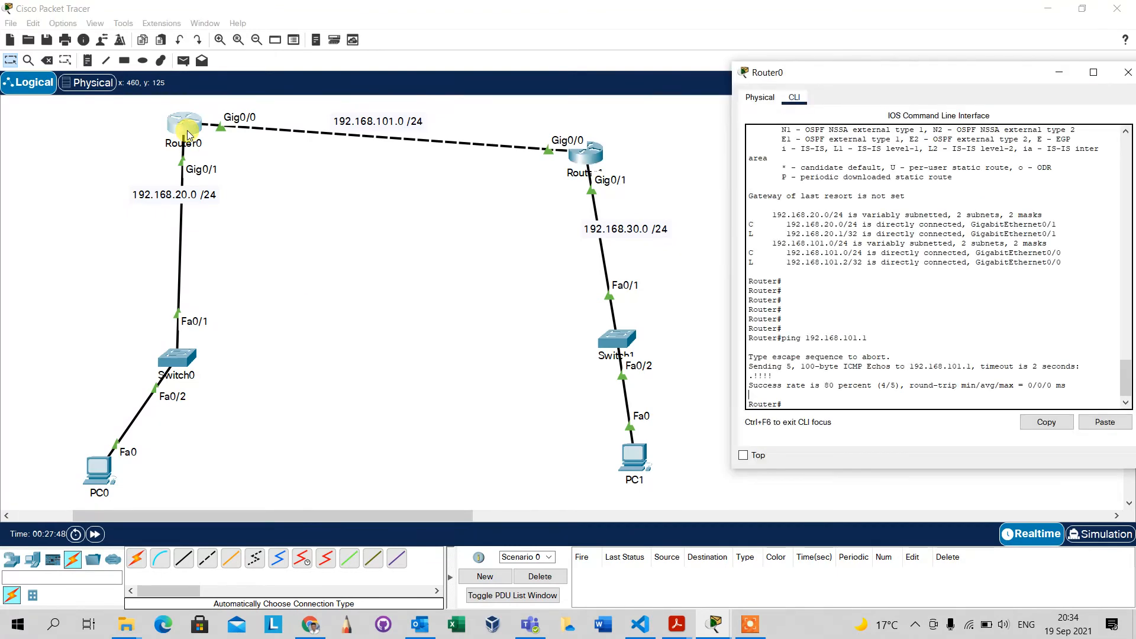
pyautogui.click(791, 327)
pyautogui.write('s')
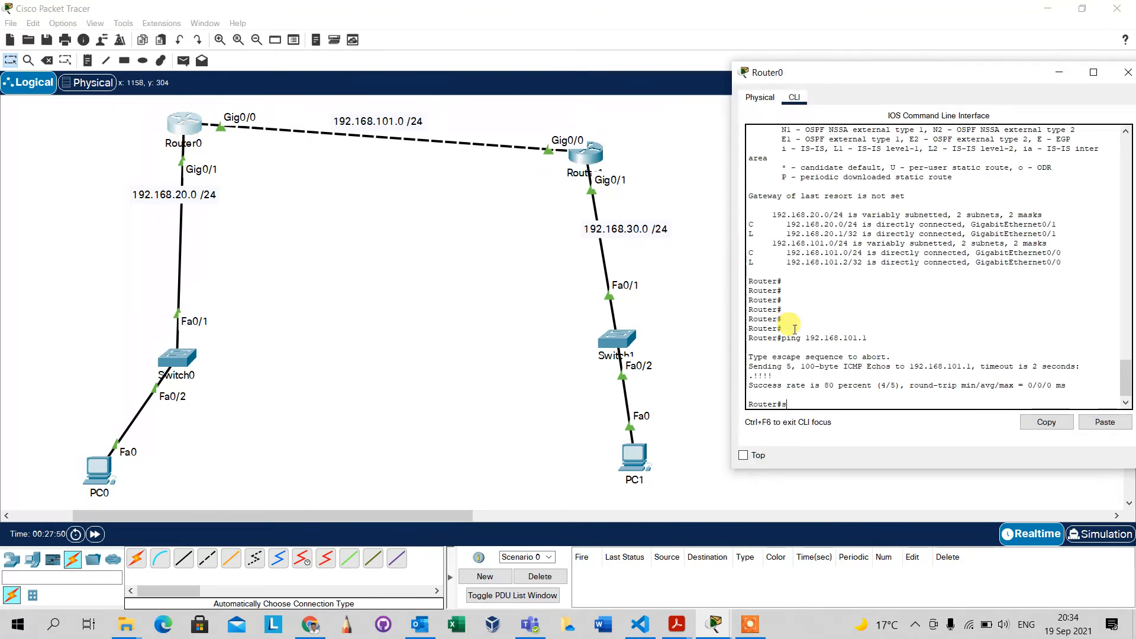
pyautogui.write('how ip route')
pyautogui.press('Return')
pyautogui.press('Return')
pyautogui.press('Return')
pyautogui.press('Return')
pyautogui.press('Return')
pyautogui.press('Return')
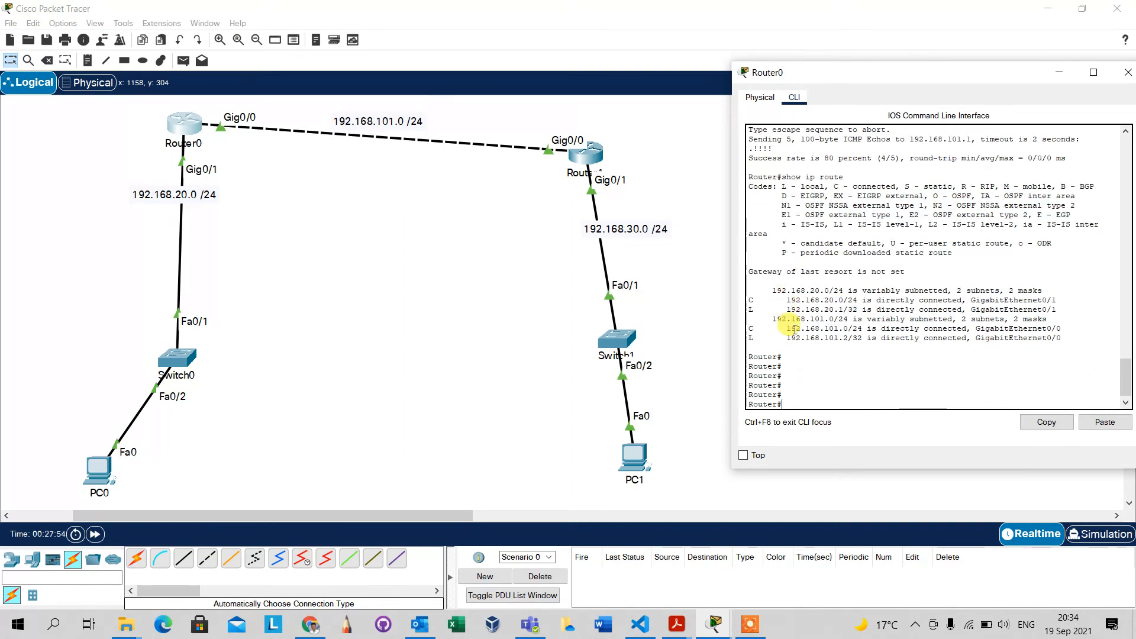
pyautogui.moveTo(776, 291); pyautogui.dragTo(855, 301)
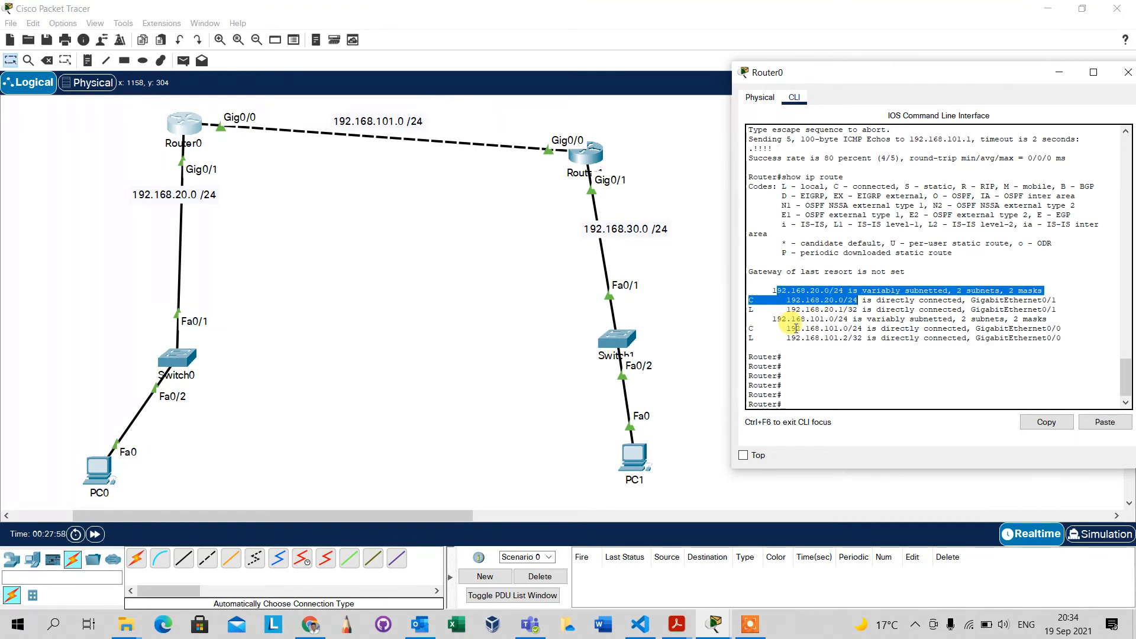
pyautogui.moveTo(796, 328); pyautogui.dragTo(850, 329)
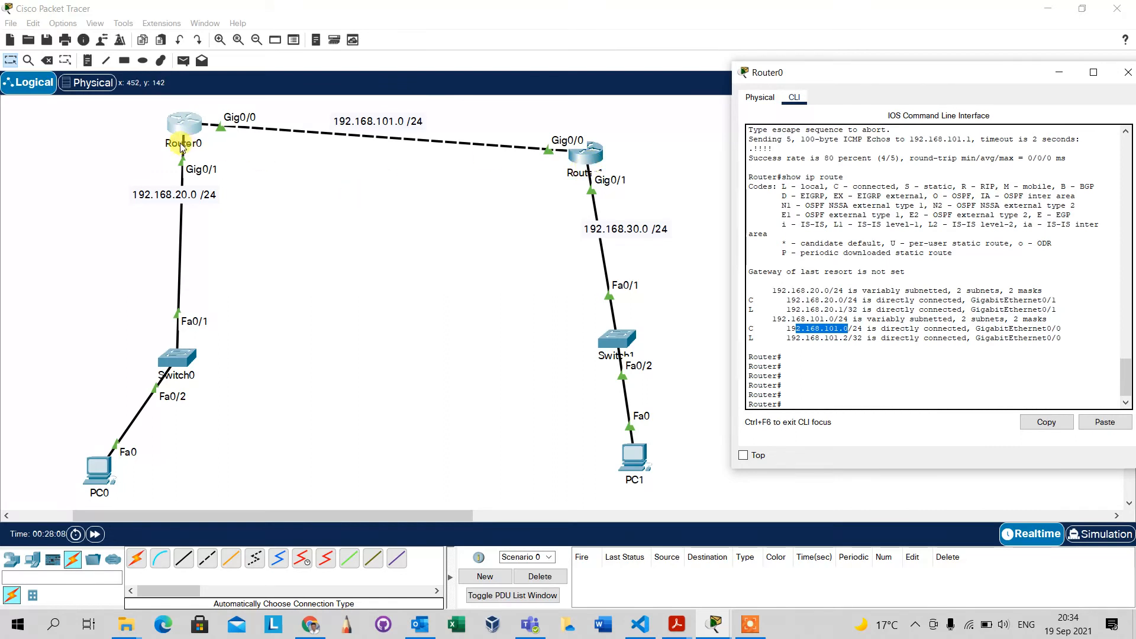
# Enter global configuration mode in Router0's command line with config, accepting the default terminal source.
pyautogui.click(809, 390)
pyautogui.write('config')
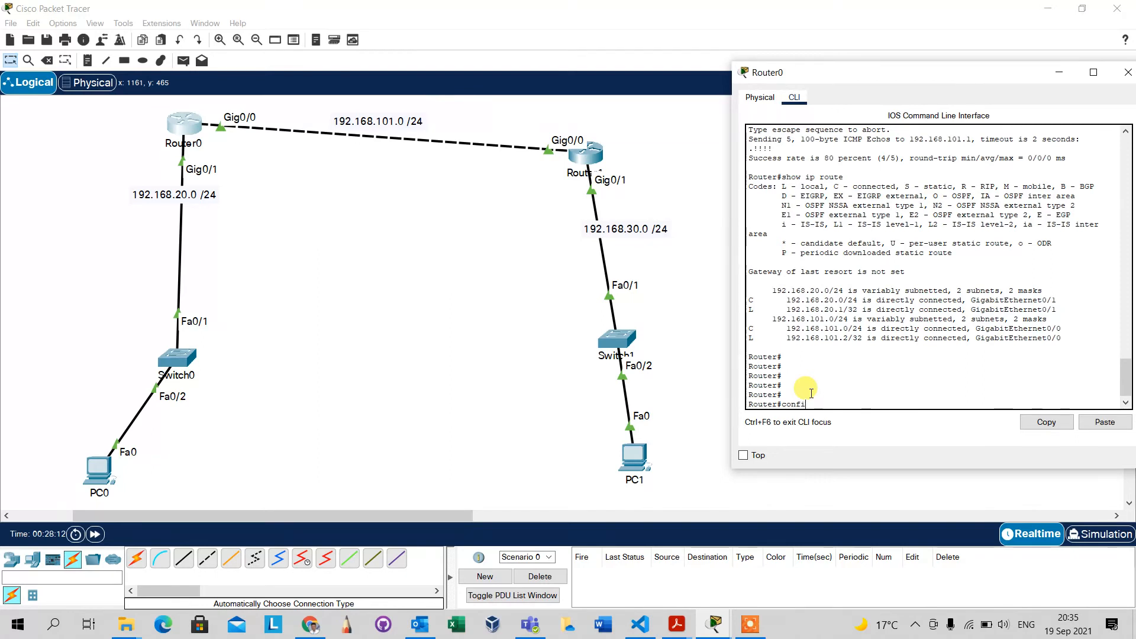
pyautogui.press('Return')
pyautogui.press('Return')
pyautogui.press('Return')
pyautogui.press('Return')
pyautogui.press('Return')
pyautogui.press('Return')
pyautogui.press('Return')
pyautogui.press('Return')
pyautogui.press('Return')
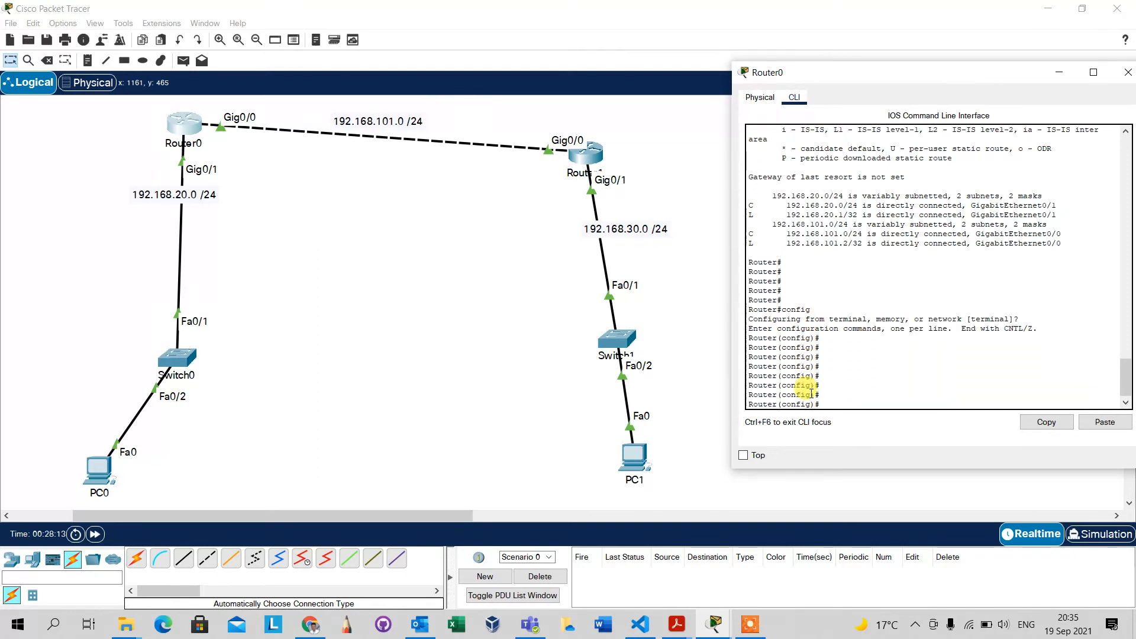
# Enable RIP routing on Router0 with router rip.
pyautogui.write('rout')
pyautogui.press('Tab')
pyautogui.write('er')
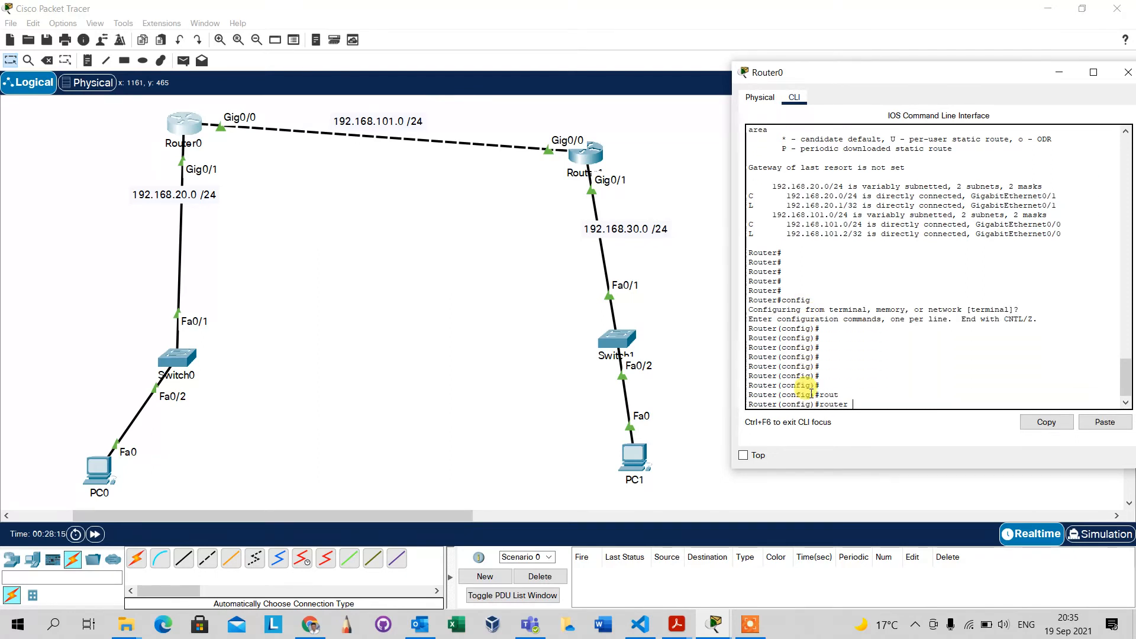
pyautogui.write(' rip')
pyautogui.press('Return')
pyautogui.press('Return')
pyautogui.press('Return')
pyautogui.press('Return')
pyautogui.press('Return')
pyautogui.press('Return')
pyautogui.press('Return')
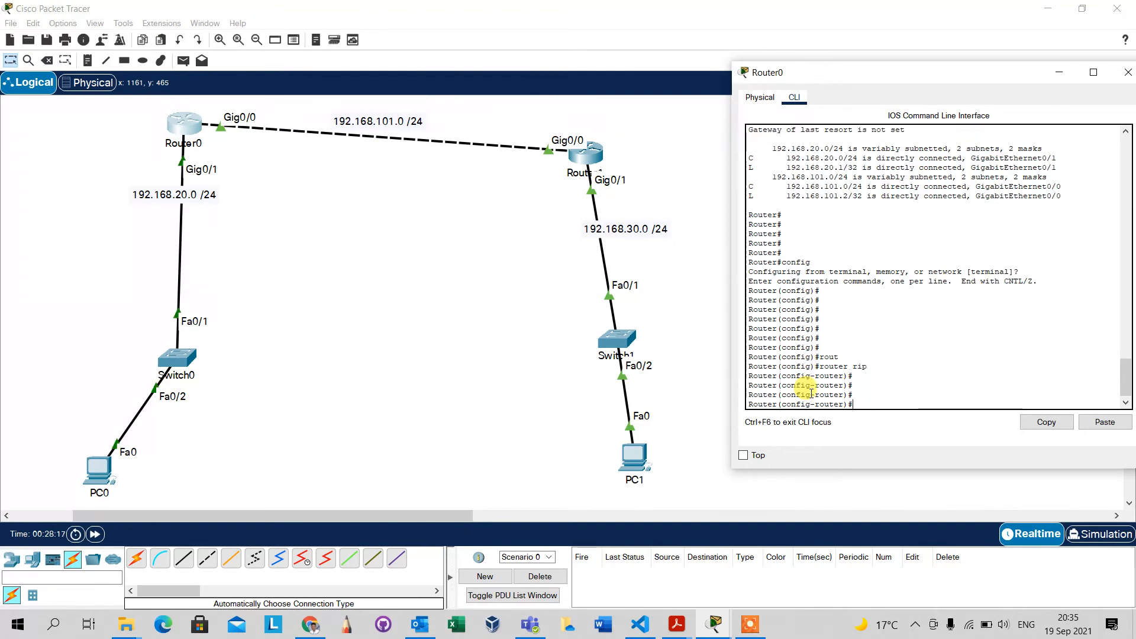
# Set Router0's RIP to version 2.
pyautogui.write('version ')
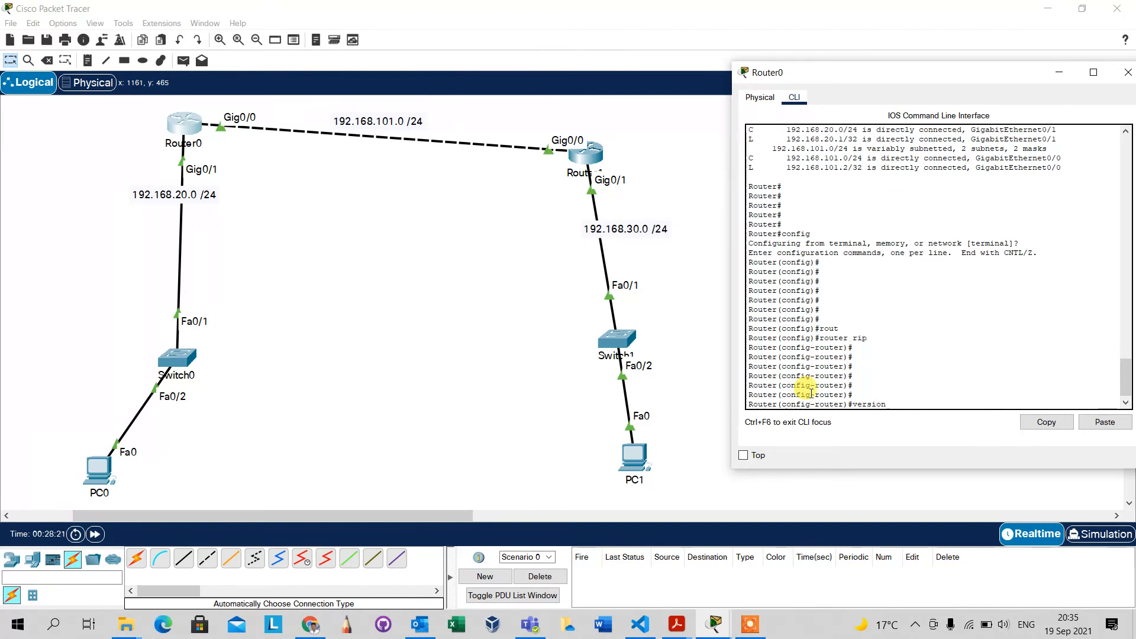
pyautogui.write('2')
pyautogui.press('Return')
pyautogui.press('Return')
pyautogui.press('Return')
pyautogui.press('Return')
pyautogui.press('Return')
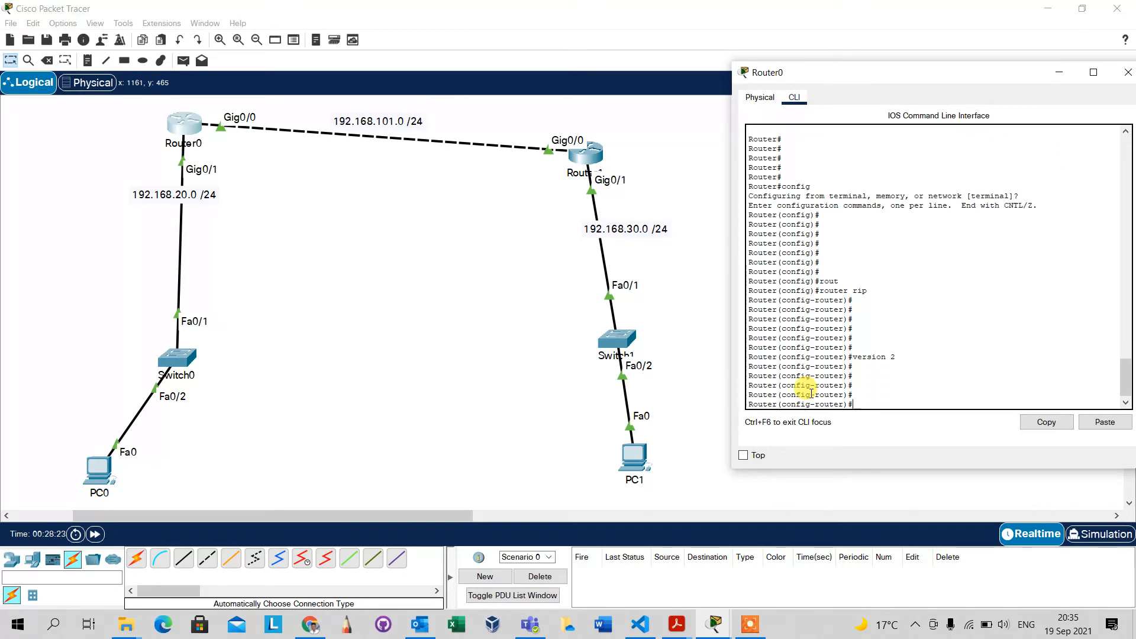
# Add network 192.168.101.0, the link between the routers, to Router0's RIP configuration.
pyautogui.write('net')
pyautogui.press('Tab')
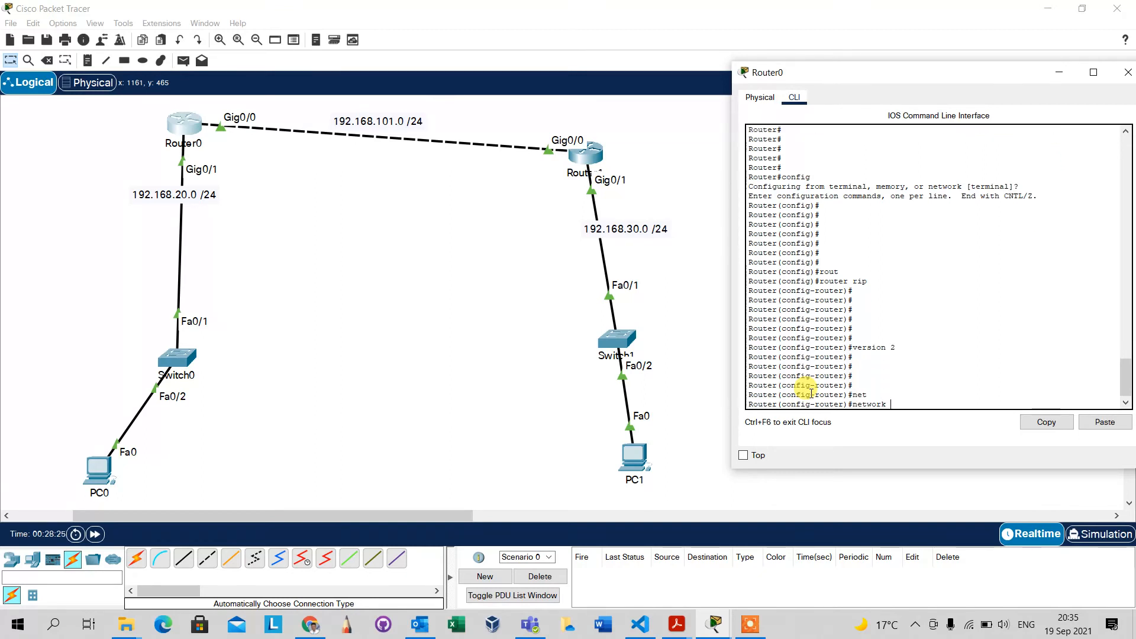
pyautogui.write('192.168.101.0')
pyautogui.press('Return')
pyautogui.press('Return')
pyautogui.press('Return')
pyautogui.press('Return')
pyautogui.press('Return')
# Add network 192.168.20.0, the LAN behind Router0, to Router0's RIP configuration and review both network statements.
pyautogui.write('n')
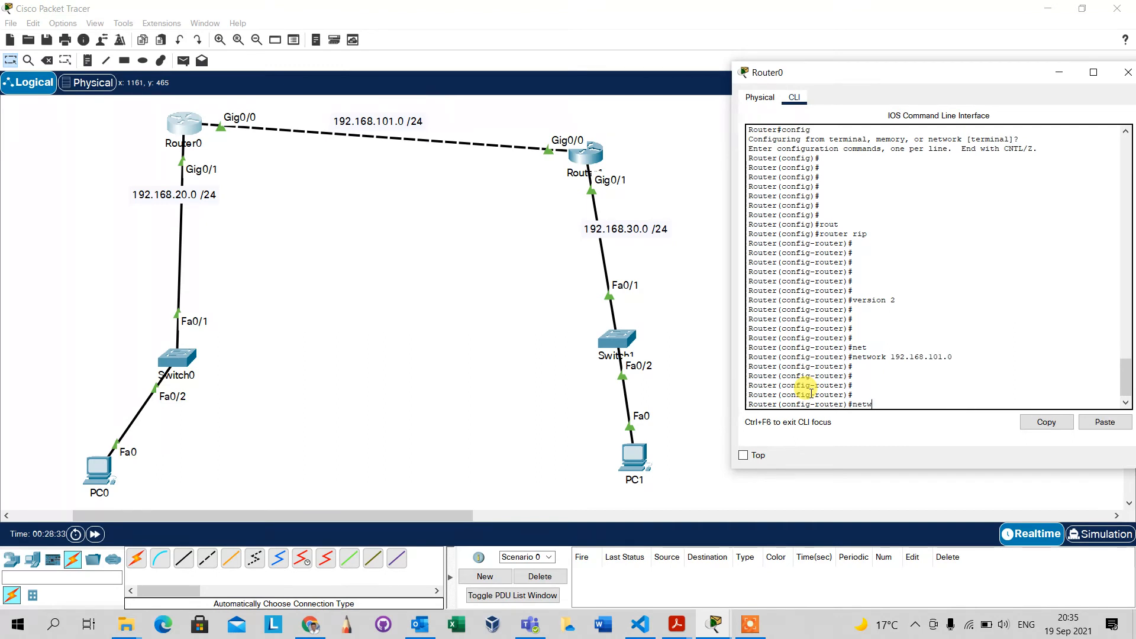
pyautogui.press('Tab')
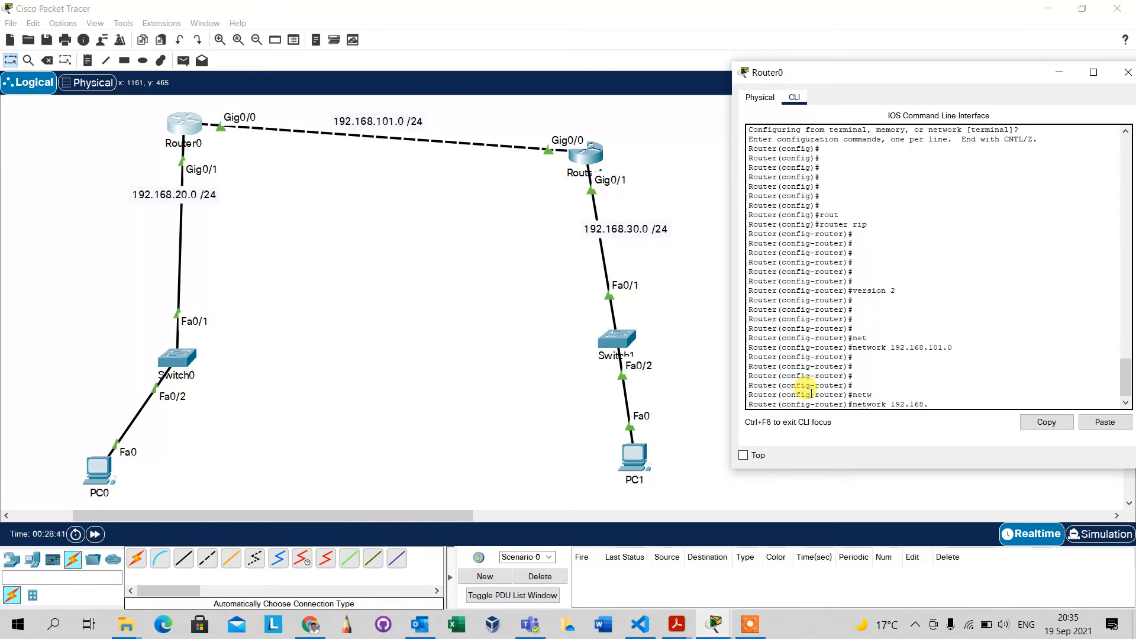
pyautogui.write('192.168.20')
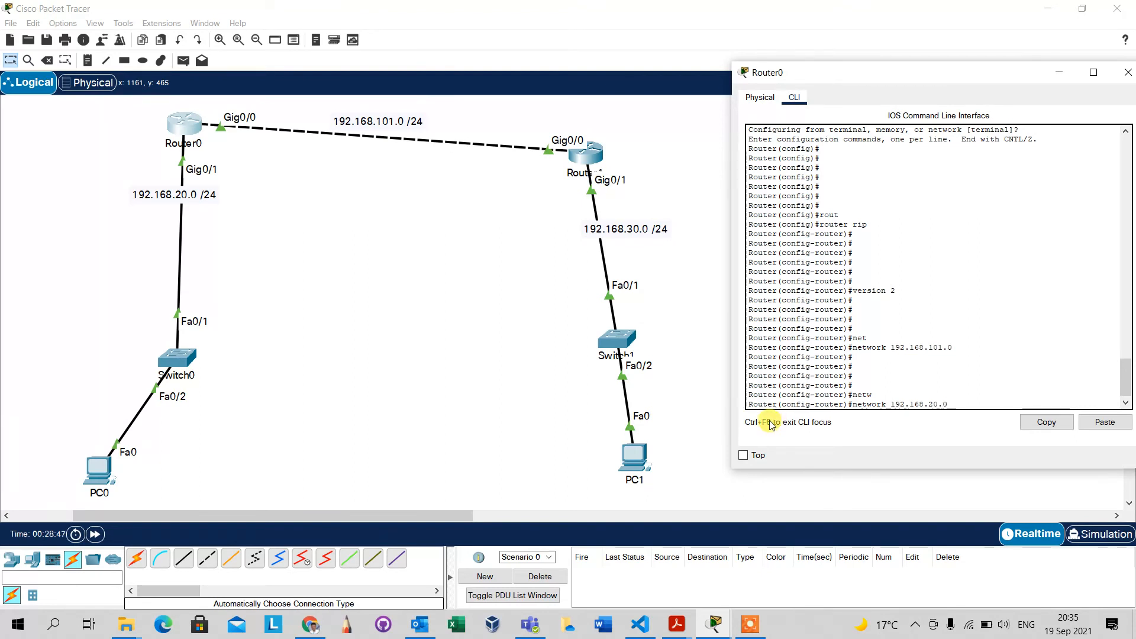
pyautogui.write('.0')
pyautogui.press('Return')
pyautogui.press('Return')
pyautogui.press('Return')
pyautogui.press('Return')
pyautogui.press('Return')
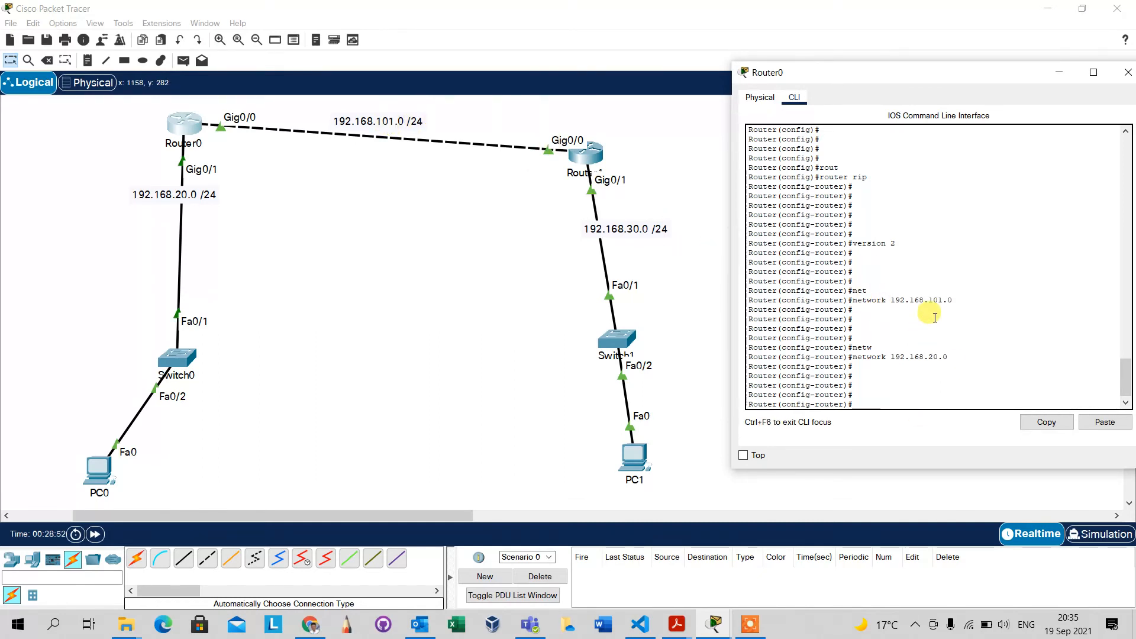
pyautogui.moveTo(962, 298); pyautogui.dragTo(901, 300)
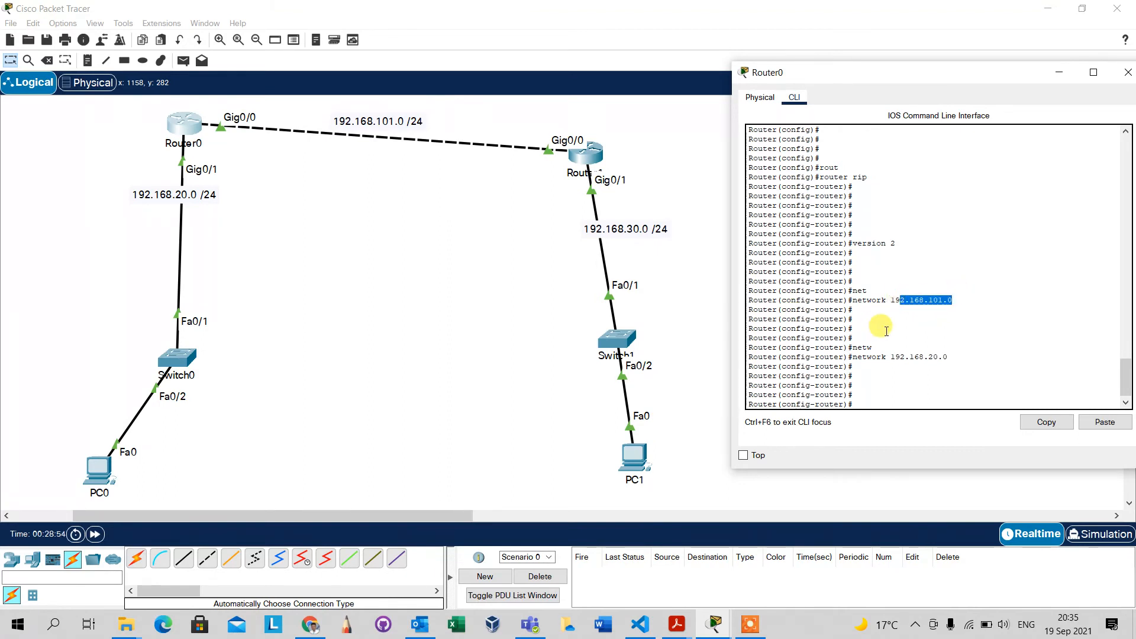
pyautogui.moveTo(951, 354); pyautogui.dragTo(881, 354)
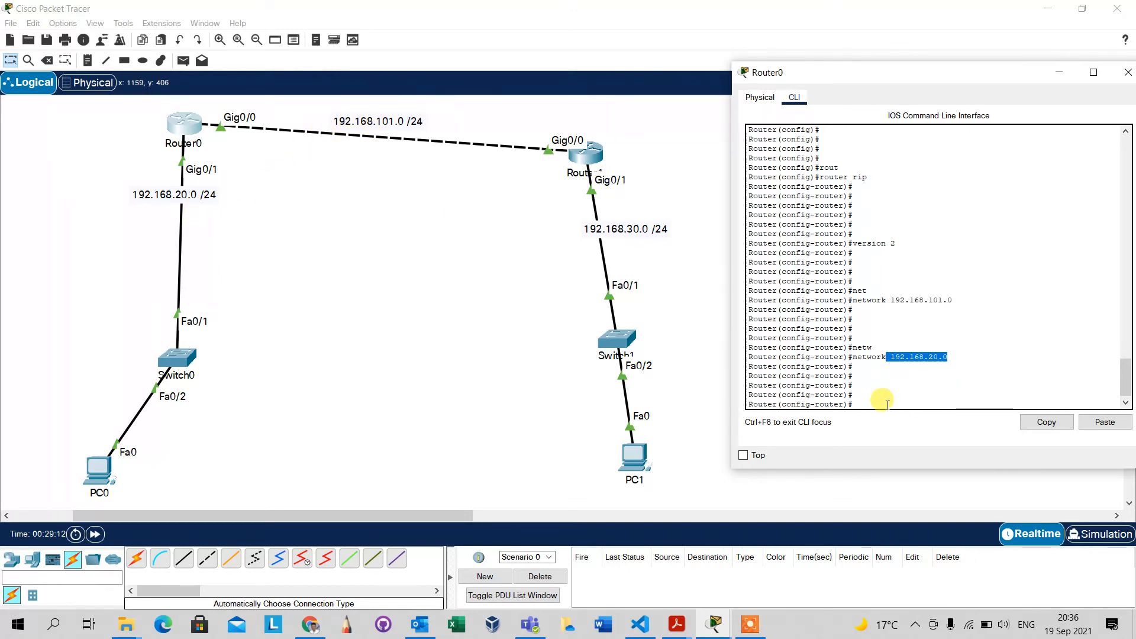
# Disable automatic route summarization for RIP on Router0 with no auto-summary.
pyautogui.write('no aut')
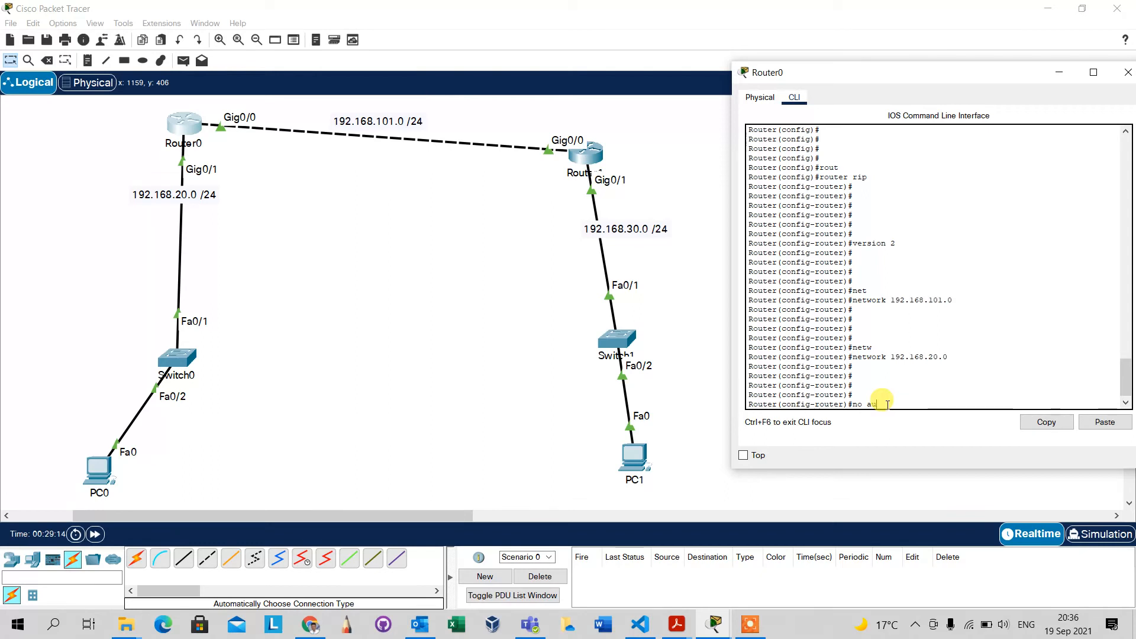
pyautogui.press('Tab')
pyautogui.press('Return')
pyautogui.press('Return')
pyautogui.press('Return')
pyautogui.press('Return')
pyautogui.press('Return')
pyautogui.press('Return')
pyautogui.press('Return')
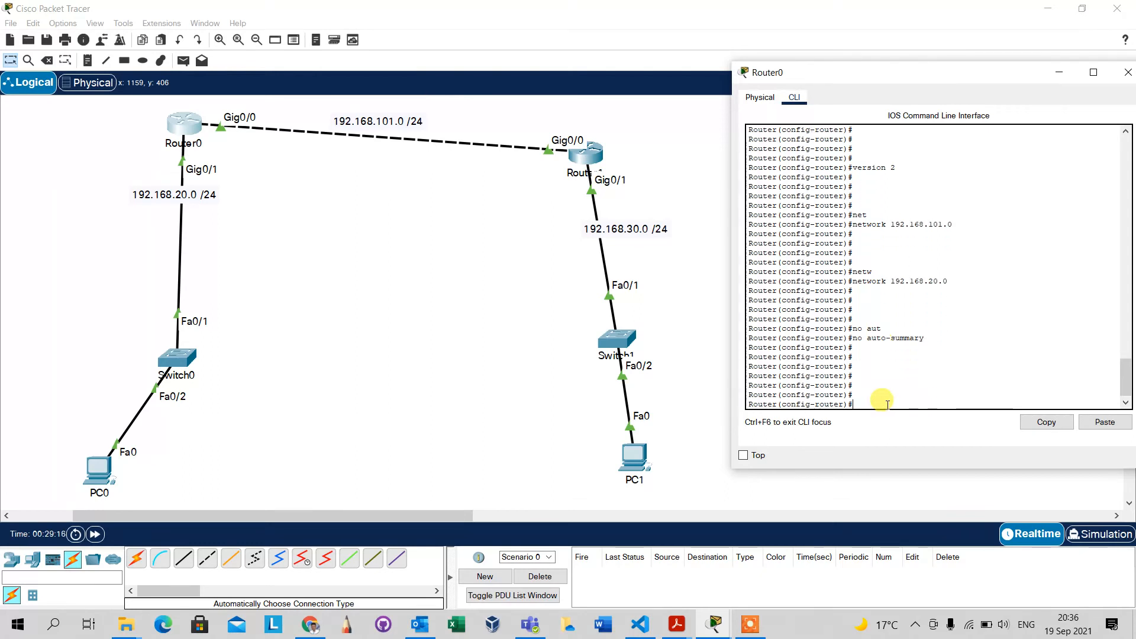
# Save Router0's configuration with do w and return to privileged mode with end.
pyautogui.write('do w')
pyautogui.press('Return')
pyautogui.press('Return')
pyautogui.press('Return')
pyautogui.press('Return')
pyautogui.press('Return')
pyautogui.press('Return')
pyautogui.press('Return')
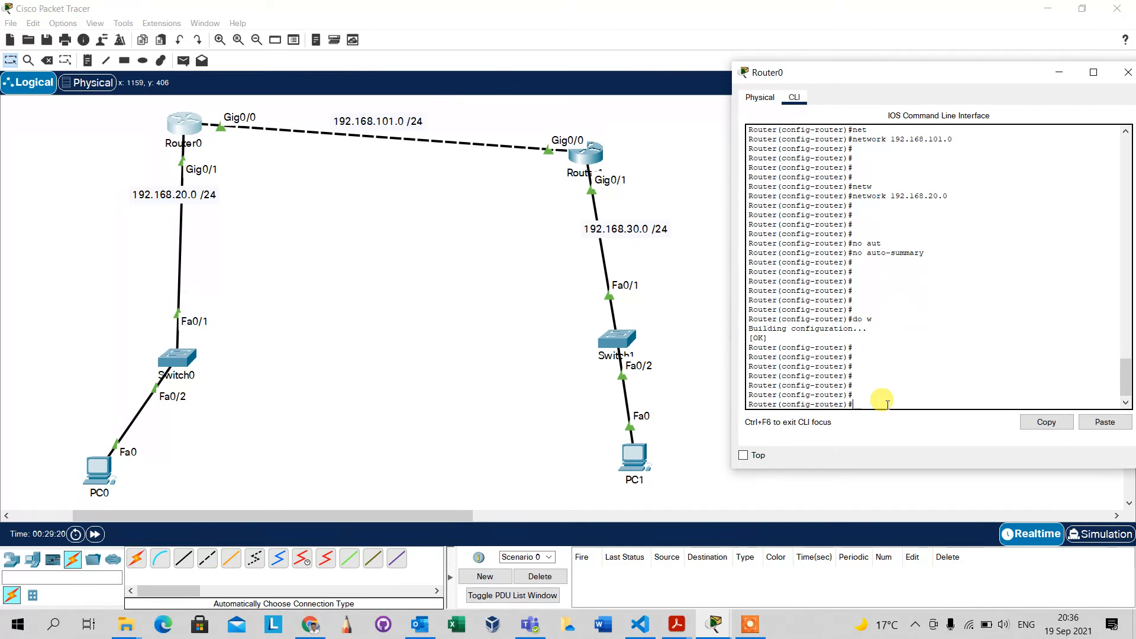
pyautogui.write('end')
pyautogui.press('Return')
pyautogui.press('Return')
pyautogui.press('Return')
pyautogui.press('Return')
pyautogui.press('Return')
pyautogui.press('Return')
pyautogui.press('Return')
pyautogui.press('Return')
pyautogui.press('Return')
pyautogui.press('Return')
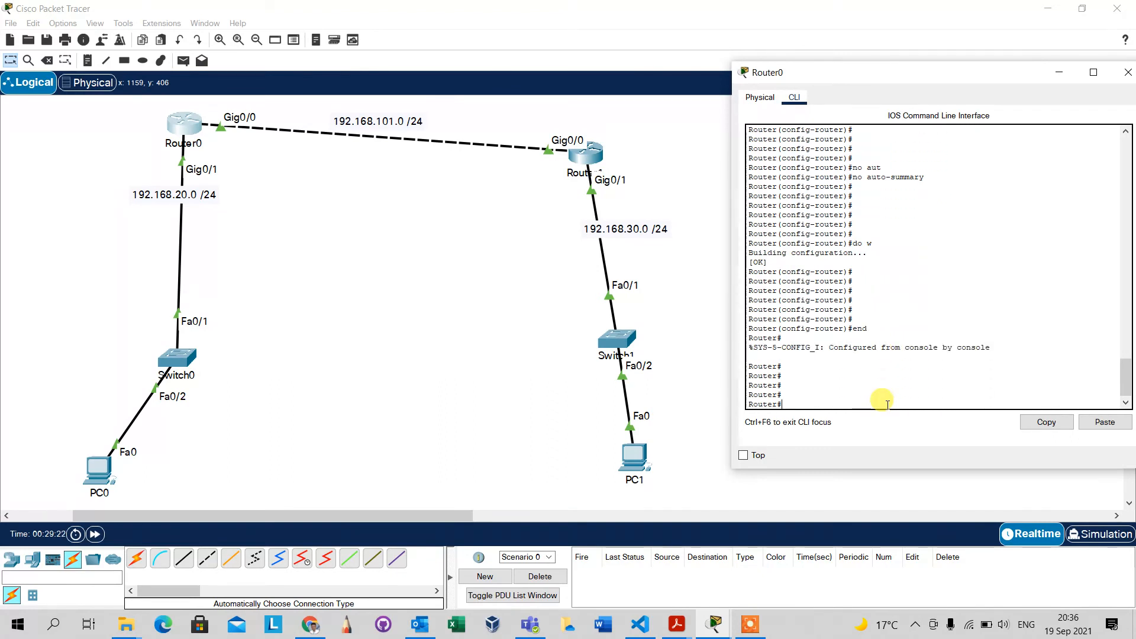
# Run show ip route on Router0 and examine the RIP entry's code, destination network, next hop and outgoing interface.
pyautogui.write('show ip route')
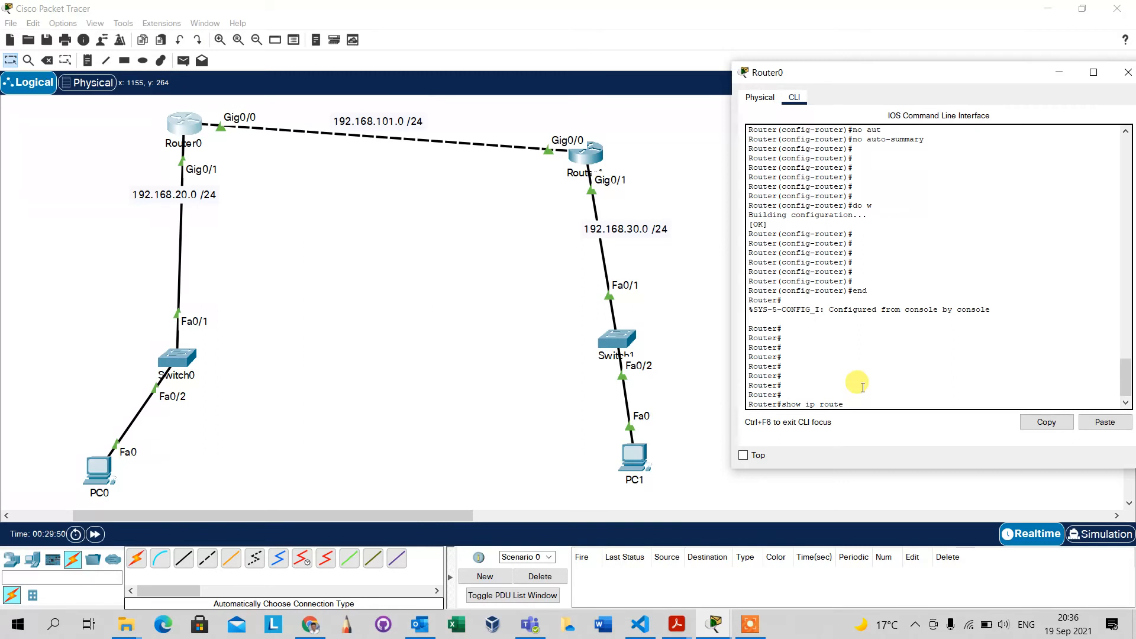
pyautogui.press('Return')
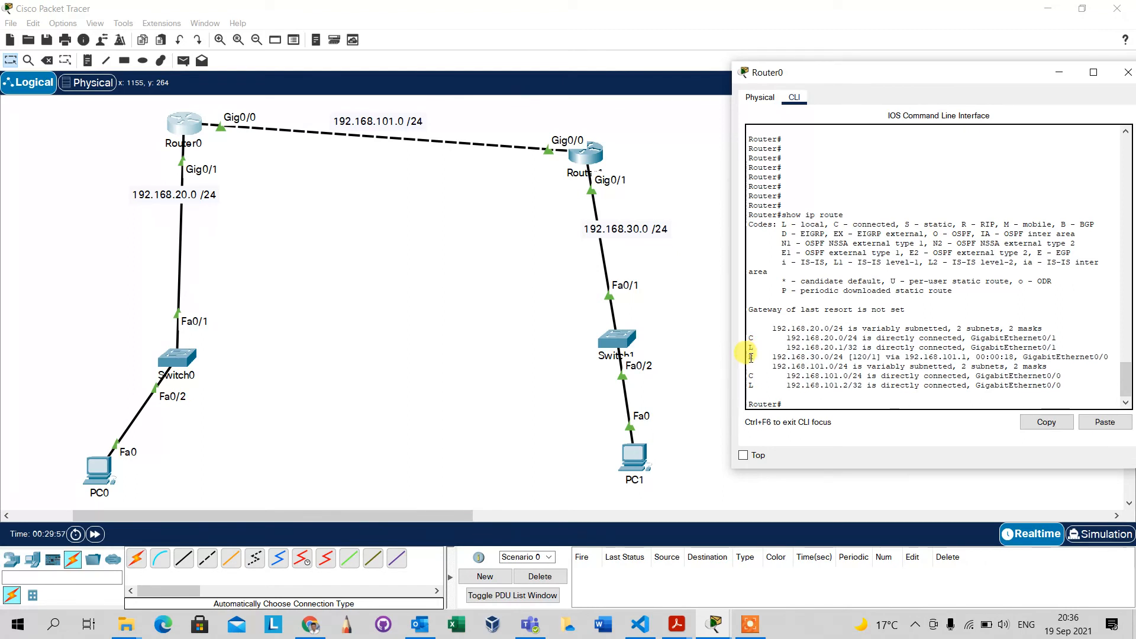
pyautogui.moveTo(755, 357); pyautogui.dragTo(824, 358)
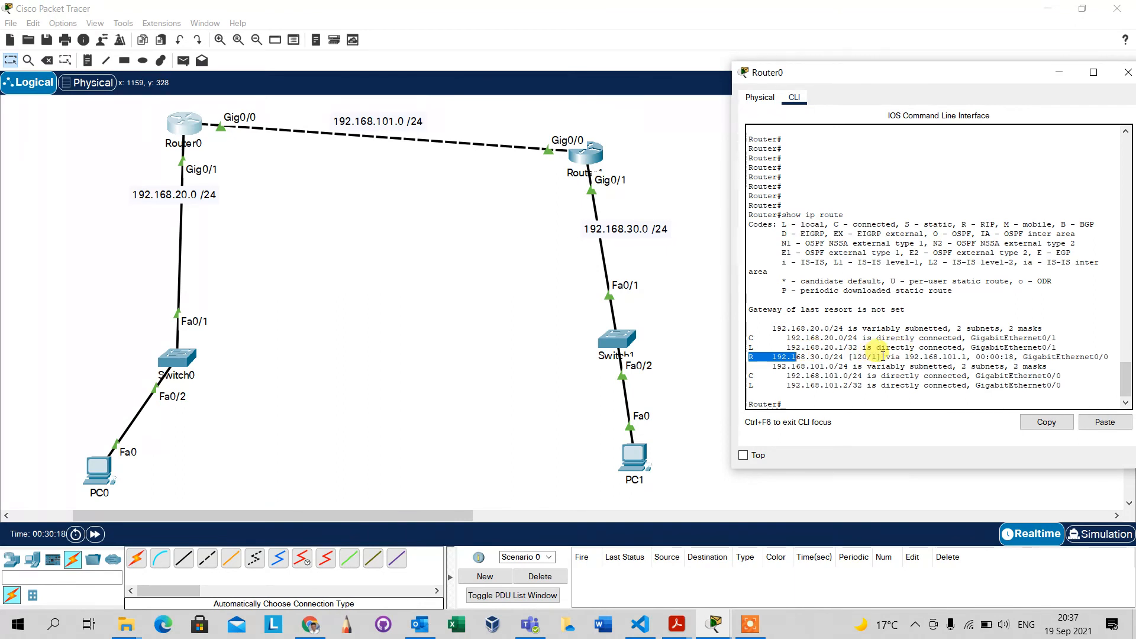
pyautogui.moveTo(882, 357); pyautogui.dragTo(957, 355)
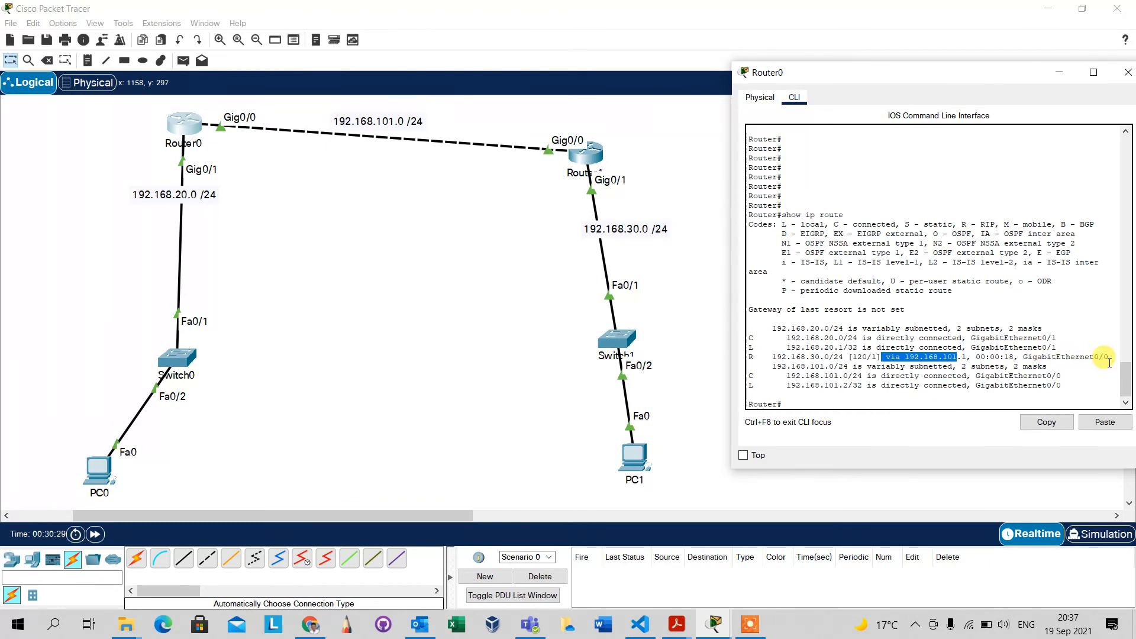
pyautogui.moveTo(1109, 357); pyautogui.dragTo(1019, 359)
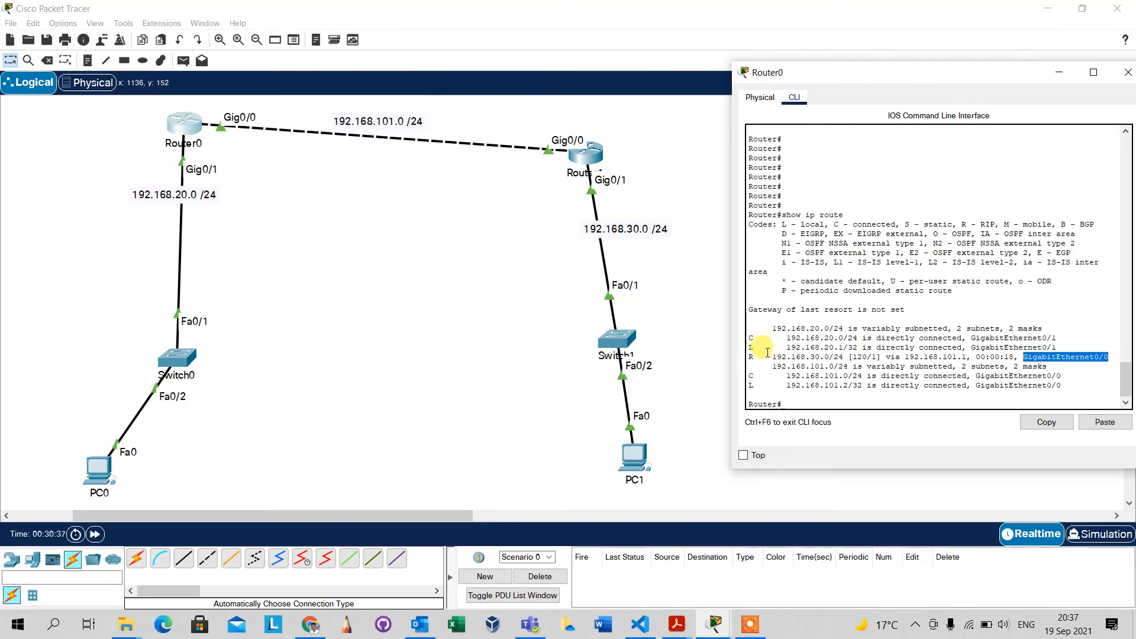
pyautogui.moveTo(758, 356); pyautogui.dragTo(744, 358)
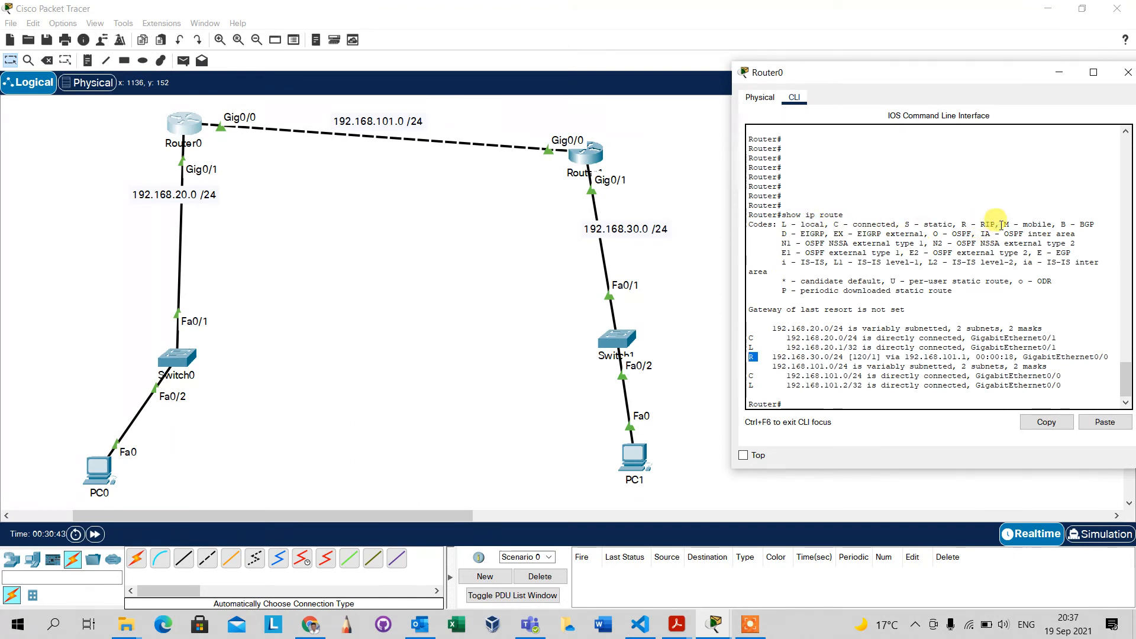
pyautogui.moveTo(996, 225); pyautogui.dragTo(967, 225)
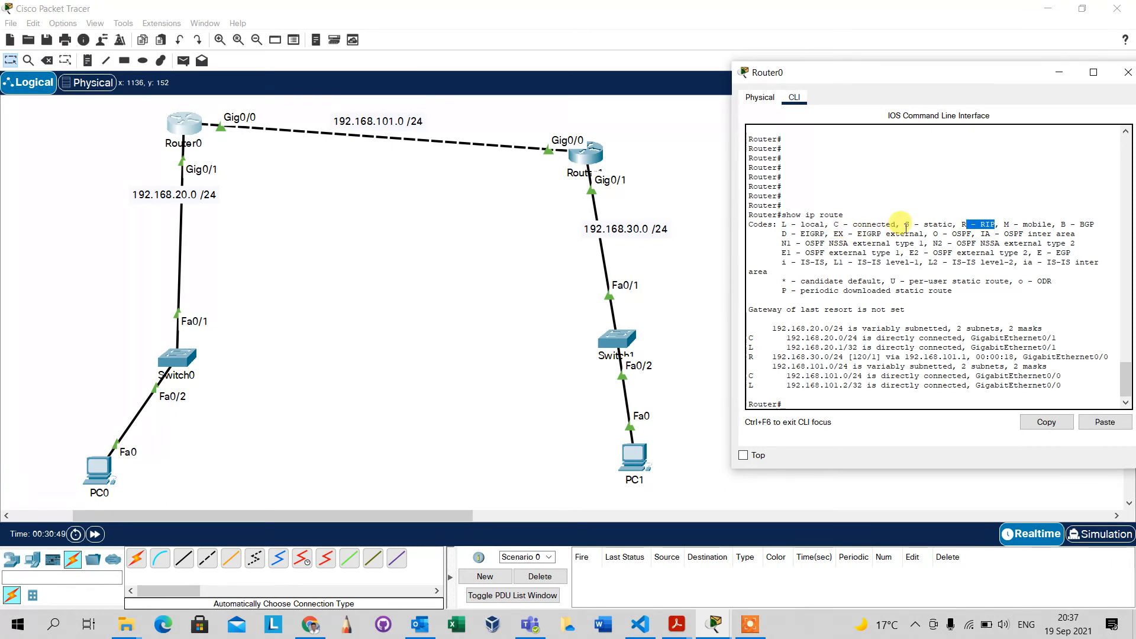
pyautogui.click(886, 232)
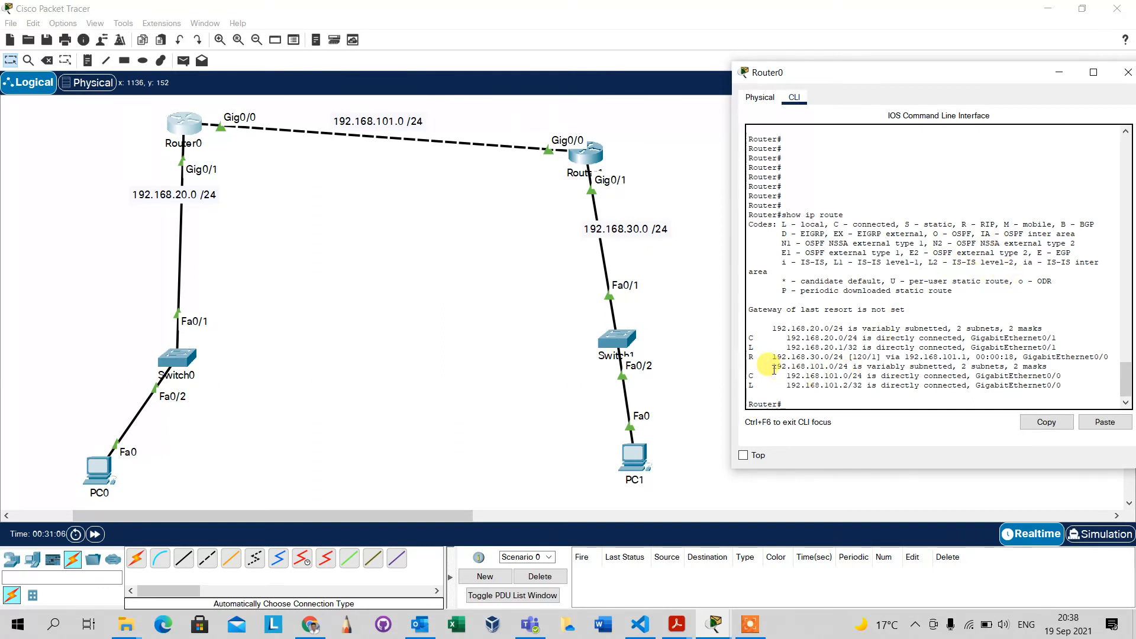
pyautogui.moveTo(750, 357); pyautogui.dragTo(839, 359)
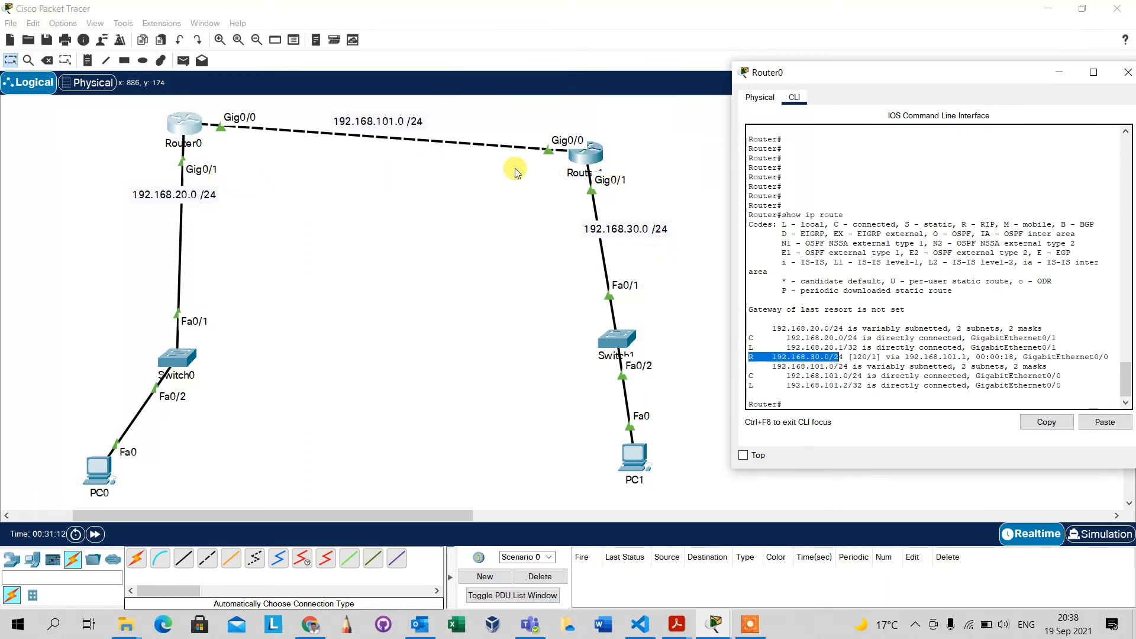
# Run show ip route in Router1's command line and examine its RIP-learned and directly connected networks.
pyautogui.click(596, 156)
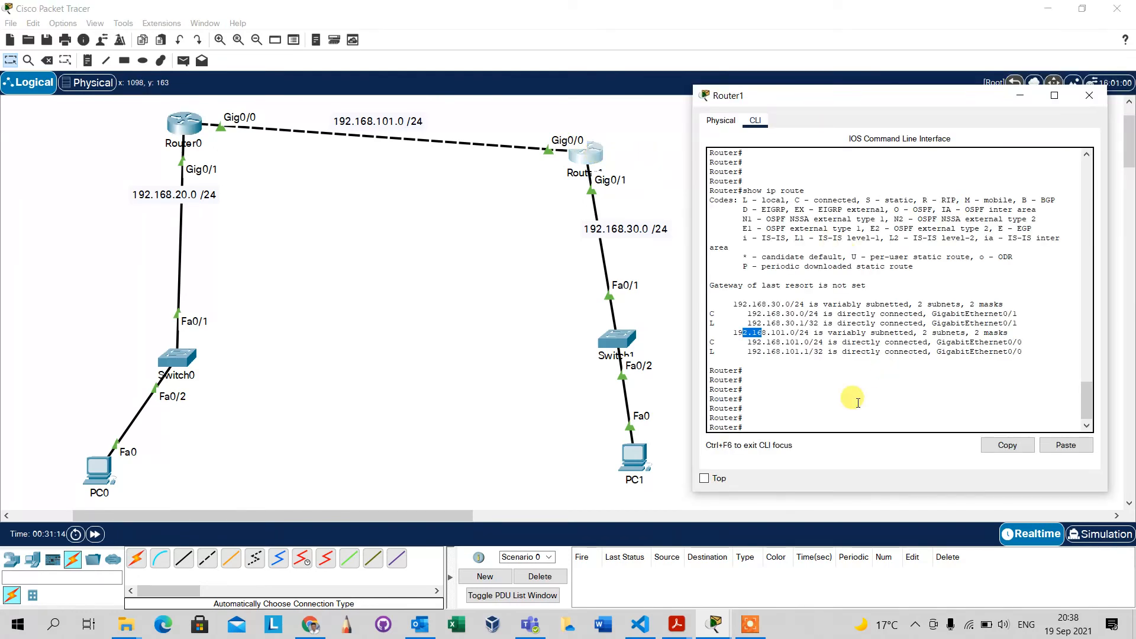
pyautogui.click(853, 391)
pyautogui.write('show ip ')
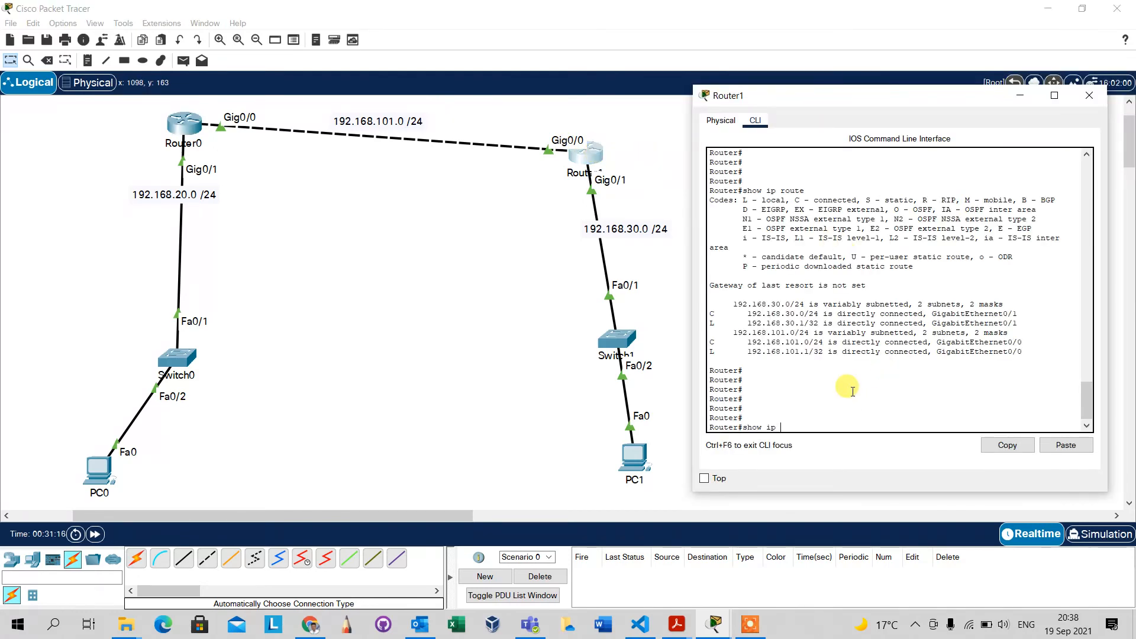
pyautogui.write('route')
pyautogui.press('Return')
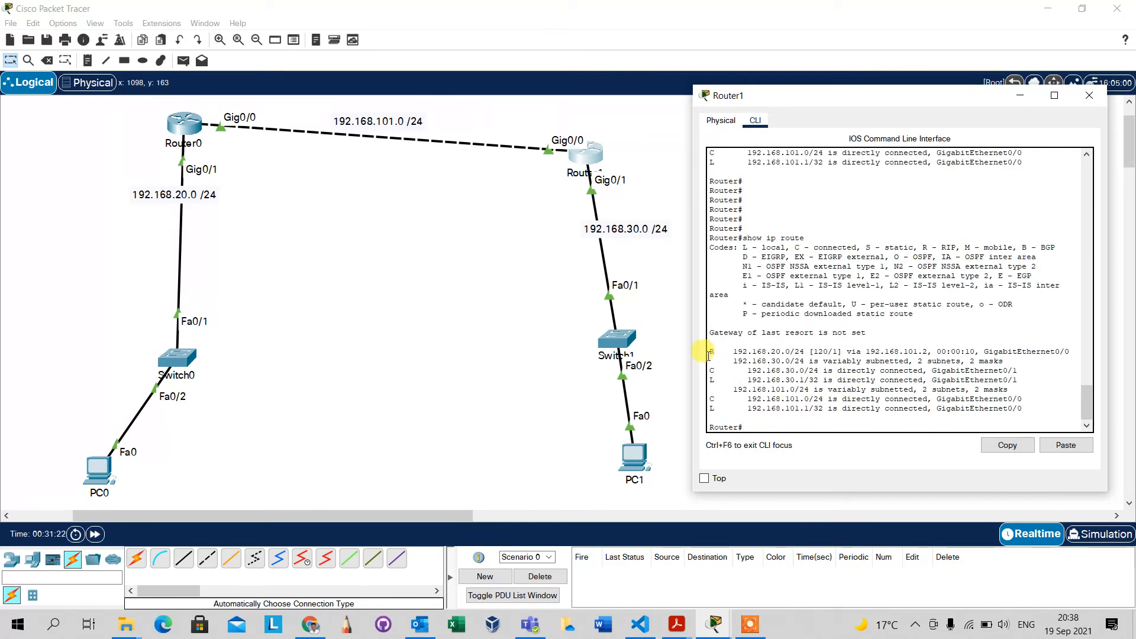
pyautogui.moveTo(709, 353); pyautogui.dragTo(805, 352)
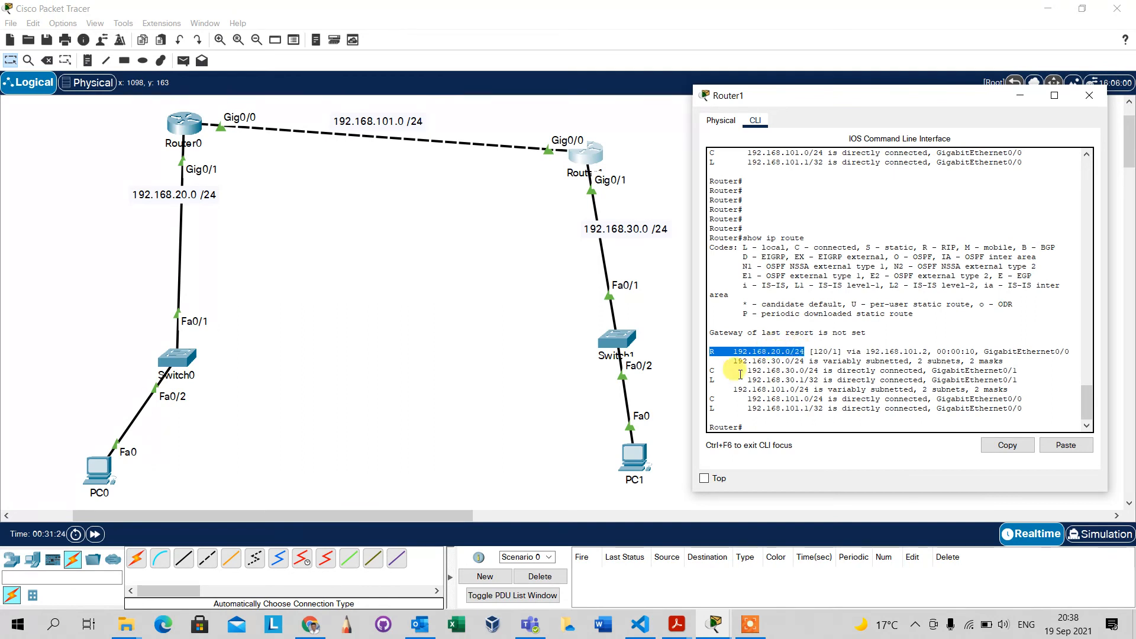
pyautogui.moveTo(712, 371); pyautogui.dragTo(805, 371)
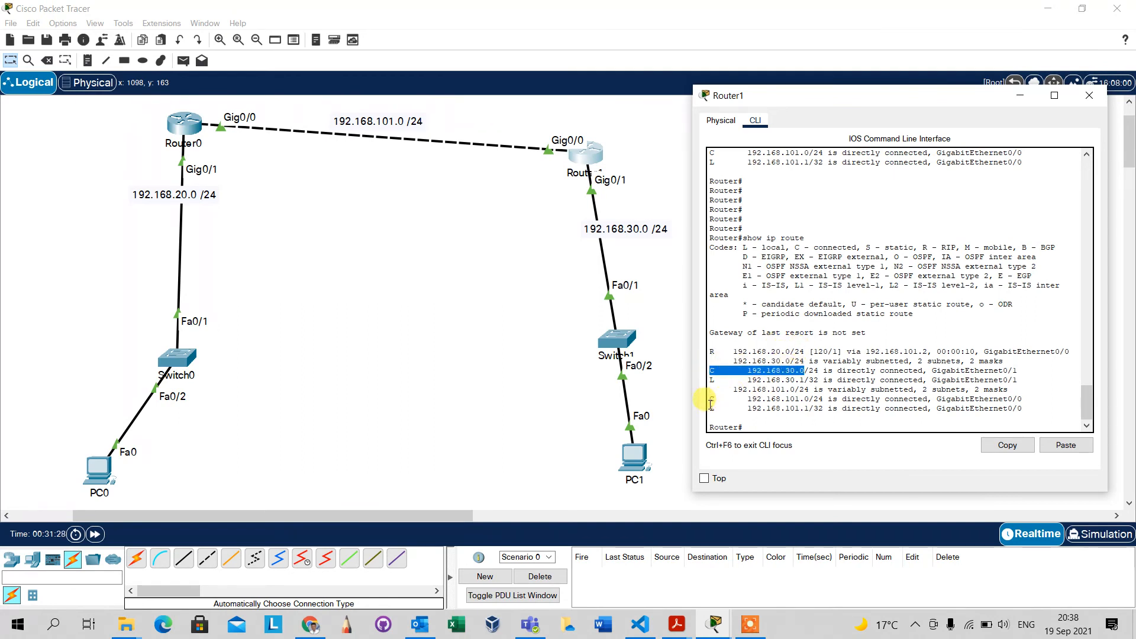
pyautogui.moveTo(710, 404); pyautogui.dragTo(791, 402)
pyautogui.click(771, 351)
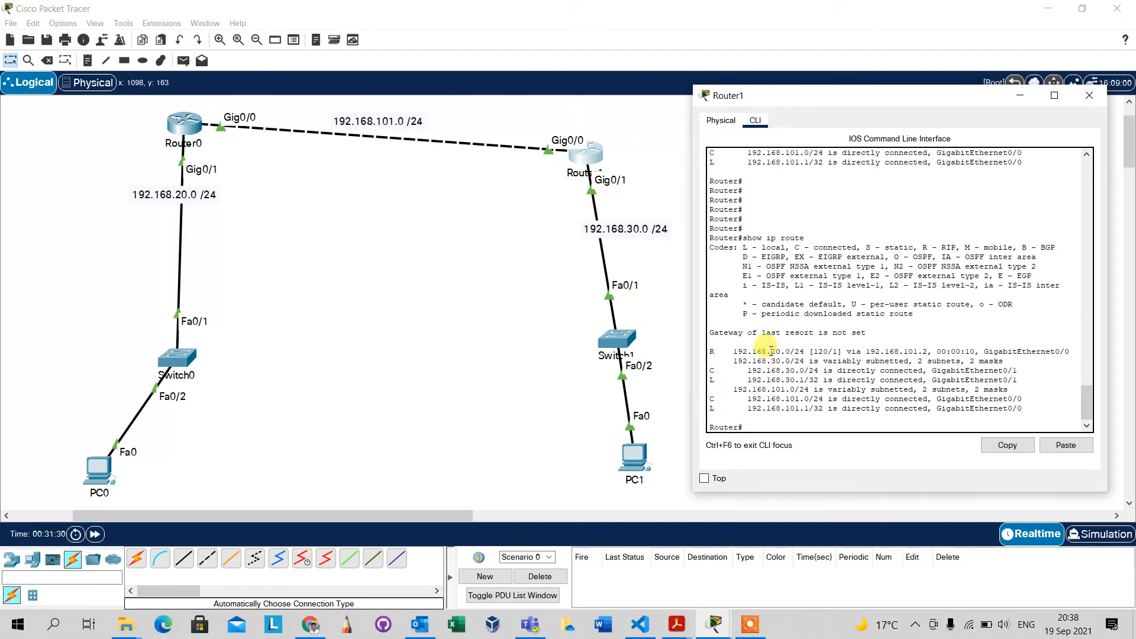
pyautogui.moveTo(771, 351); pyautogui.dragTo(903, 359)
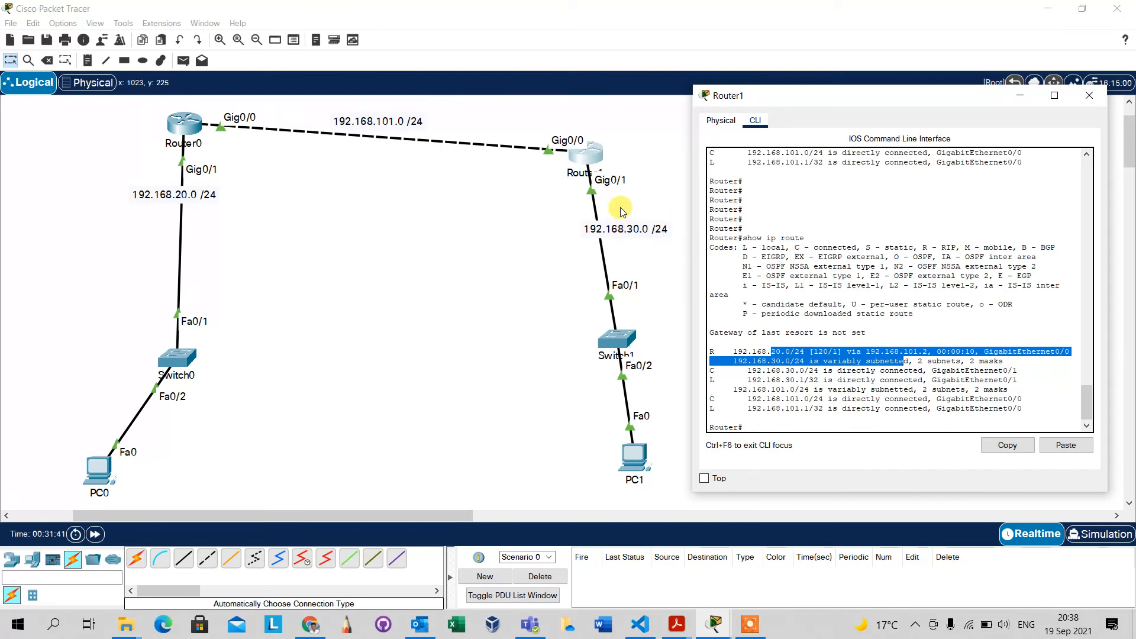
pyautogui.click(875, 358)
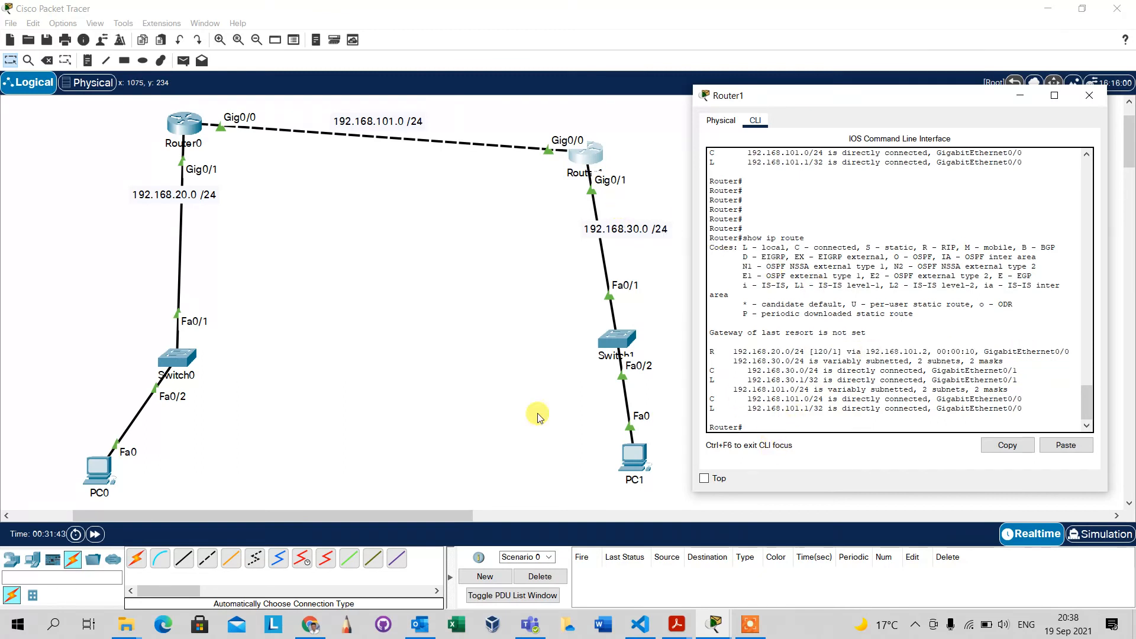
# Ping 192.168.30.2 again from PC0's command prompt and compare the replies with the earlier attempt.
pyautogui.click(295, 421)
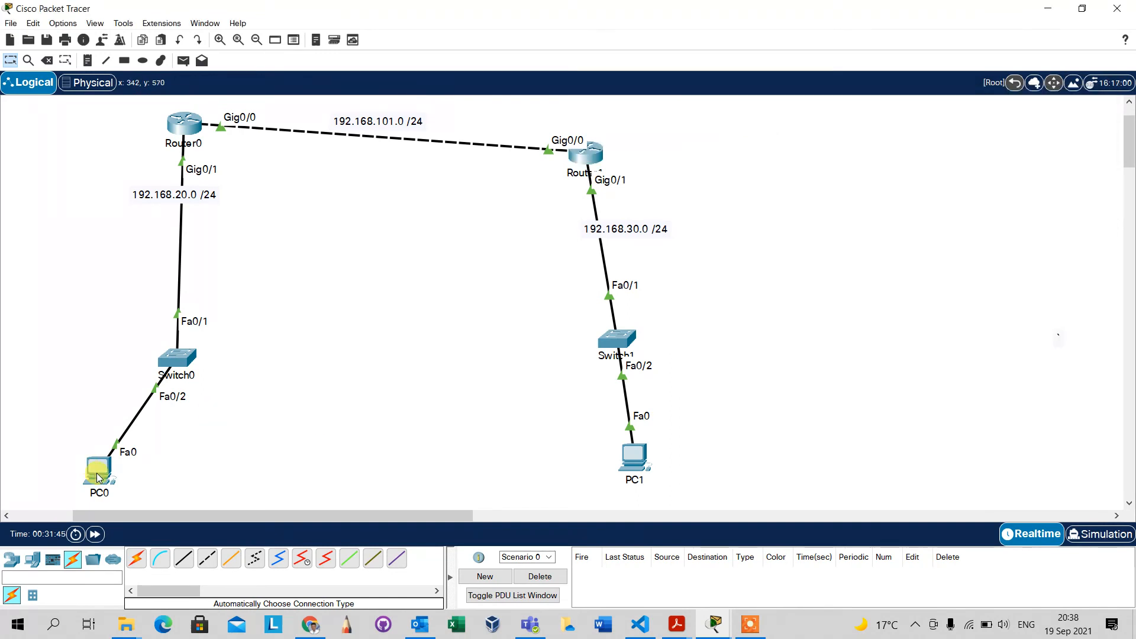
pyautogui.moveTo(99, 477)
pyautogui.click(99, 471)
pyautogui.click(822, 419)
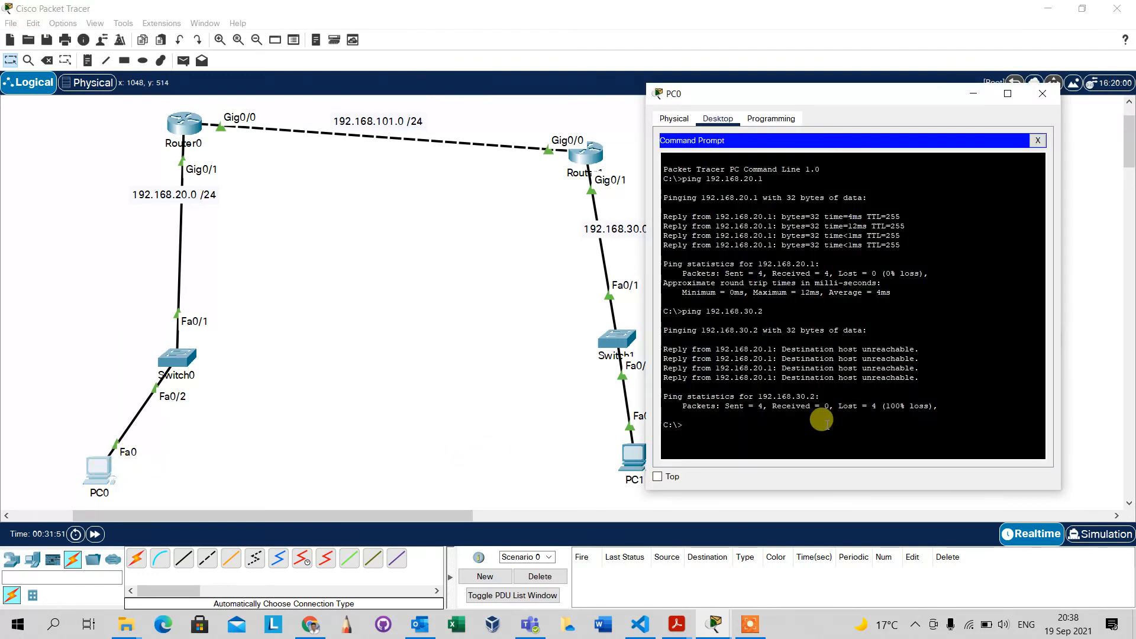
pyautogui.moveTo(828, 102); pyautogui.dragTo(888, 117)
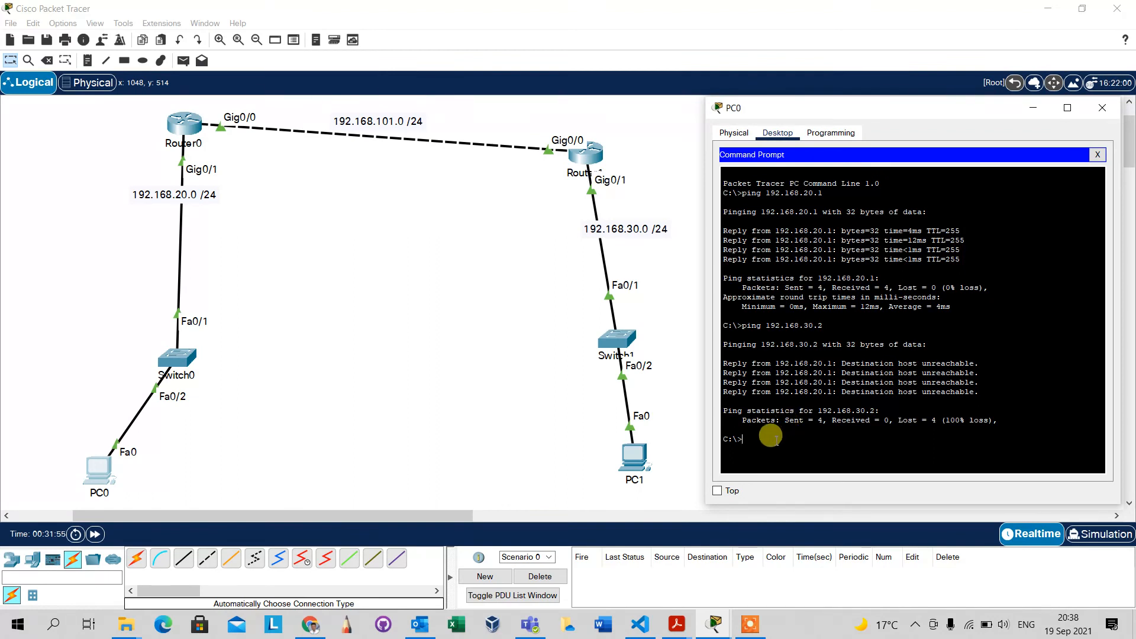
pyautogui.press('Up')
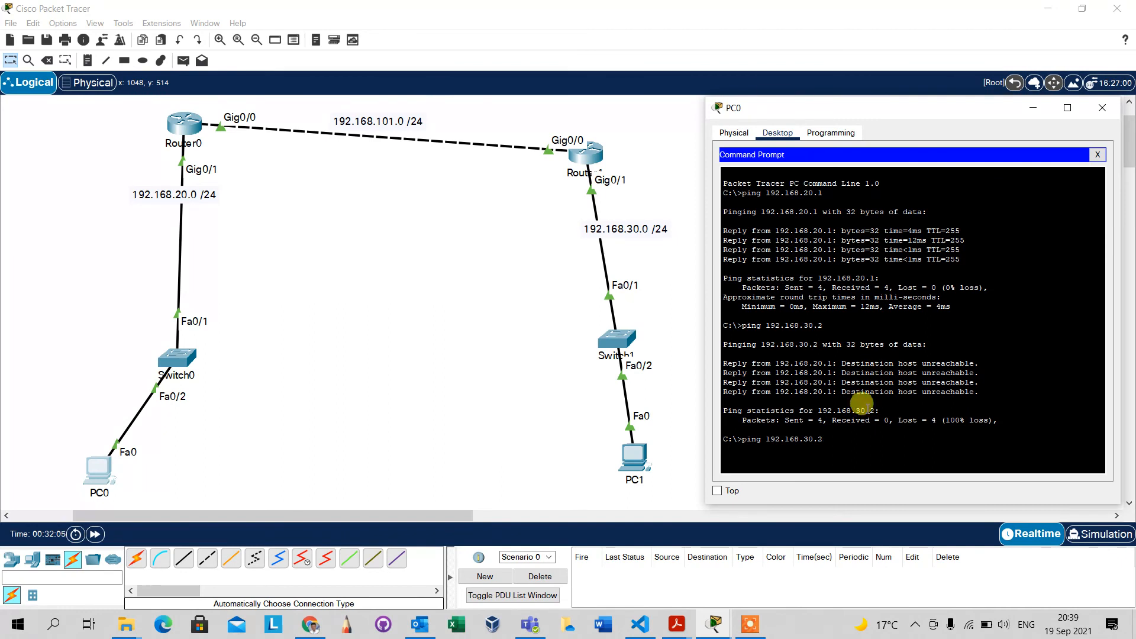
pyautogui.press('Return')
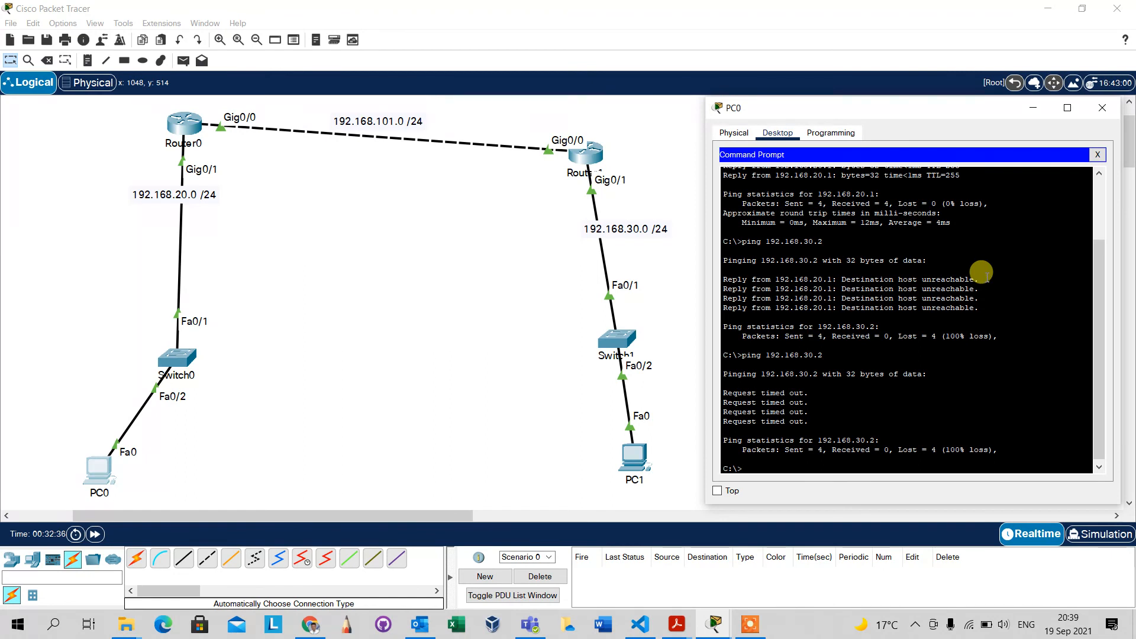
pyautogui.moveTo(978, 278); pyautogui.dragTo(728, 279)
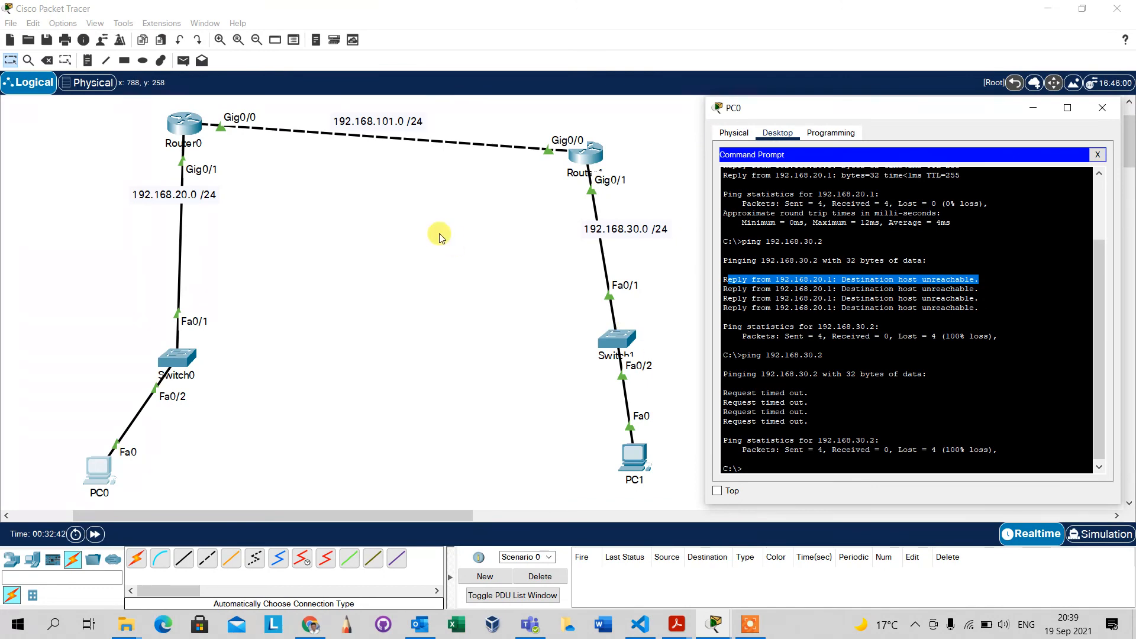
# Run show ip route again on Router0 and recheck the RIP-learned route in Router1's command line.
pyautogui.click(190, 129)
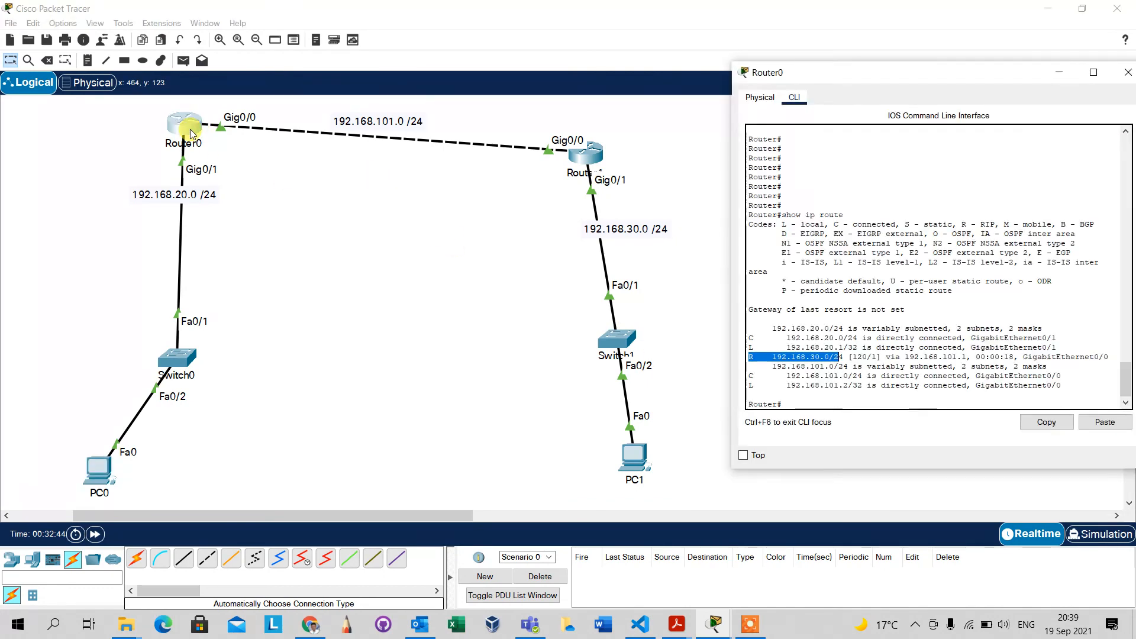
pyautogui.click(827, 387)
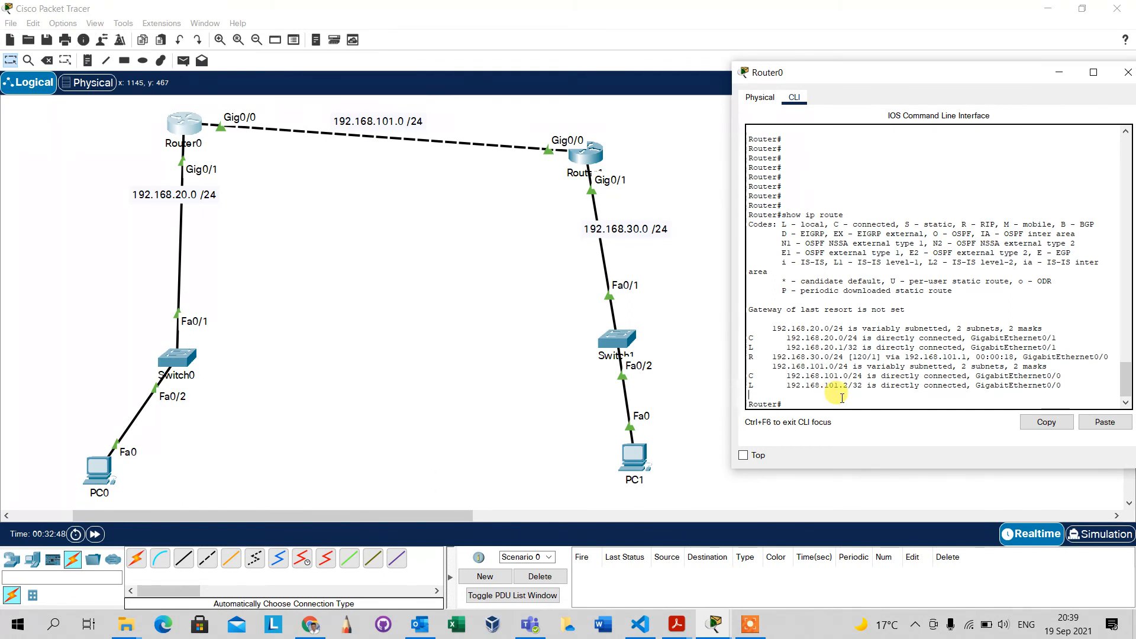
pyautogui.press('Up')
pyautogui.press('Return')
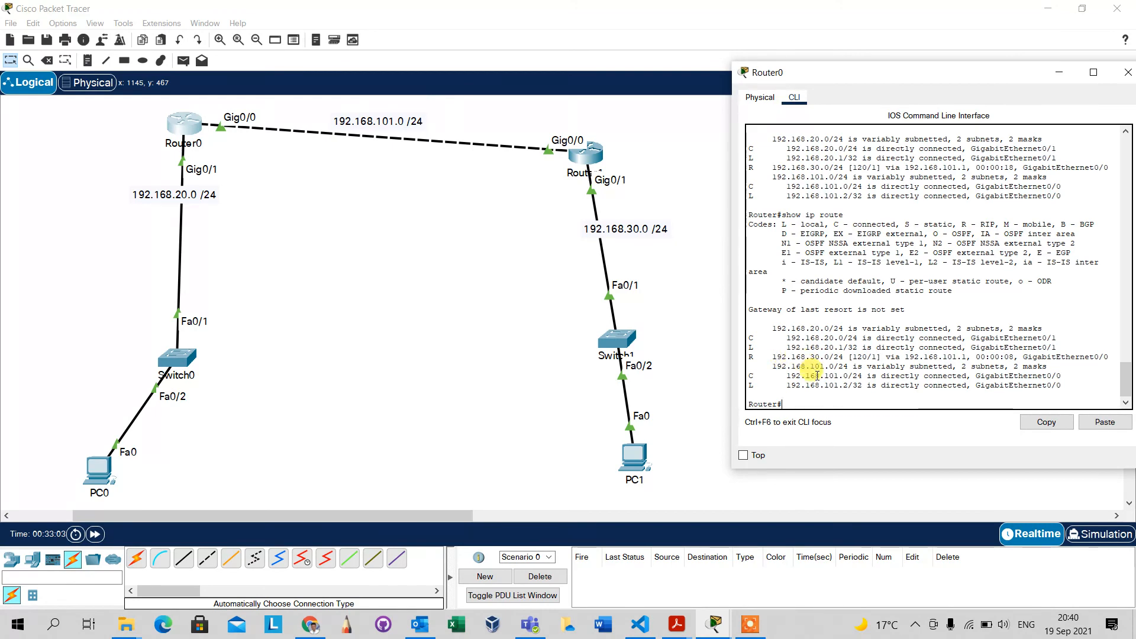
pyautogui.click(597, 158)
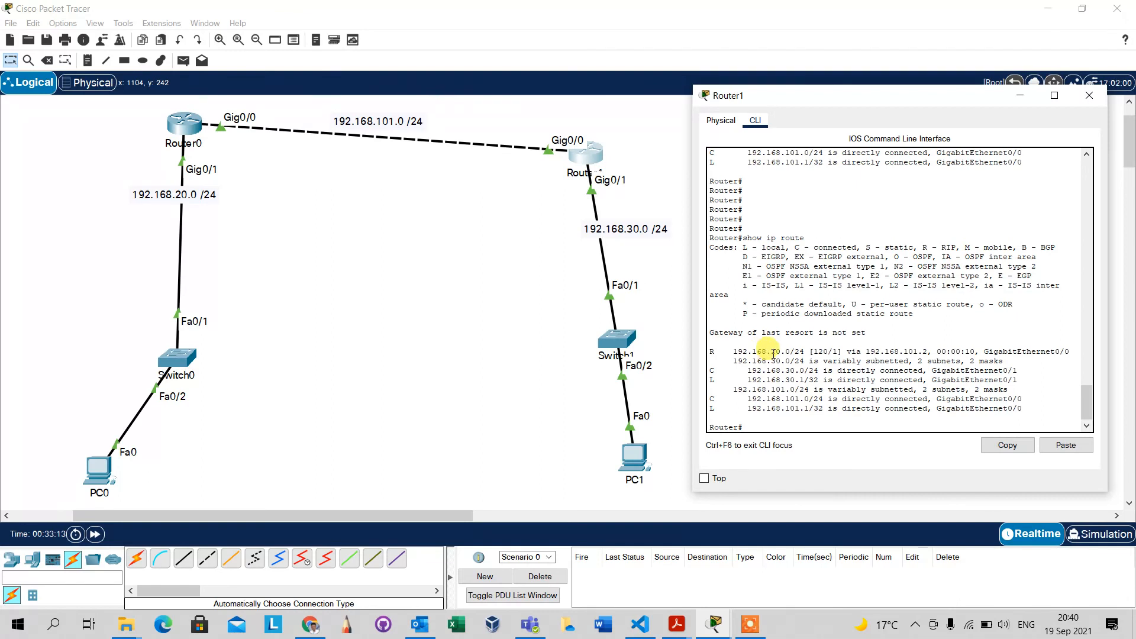
pyautogui.click(518, 203)
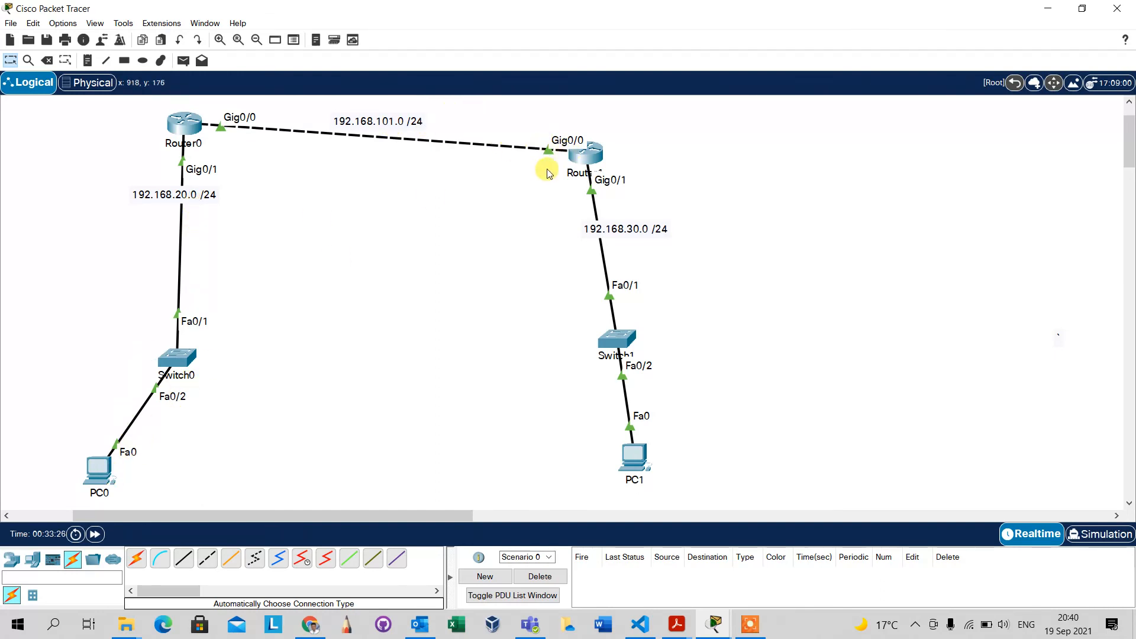
# Ping Router1's interfaces at 192.168.101.1 and 192.168.30.1 from PC0's command prompt.
pyautogui.click(96, 472)
pyautogui.click(817, 440)
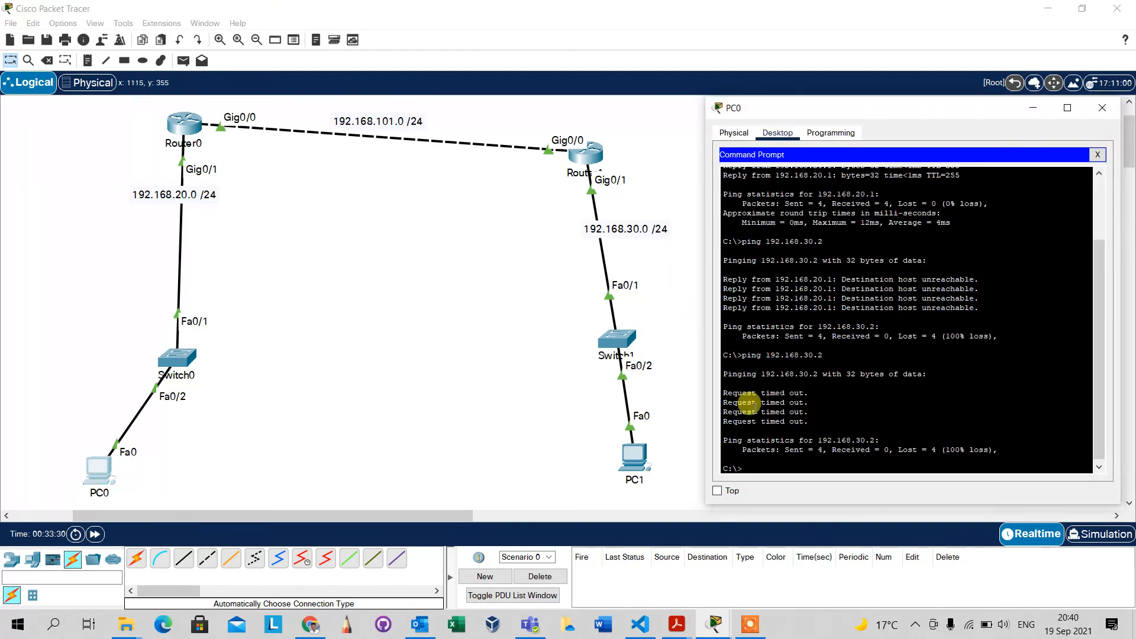
pyautogui.press('Up')
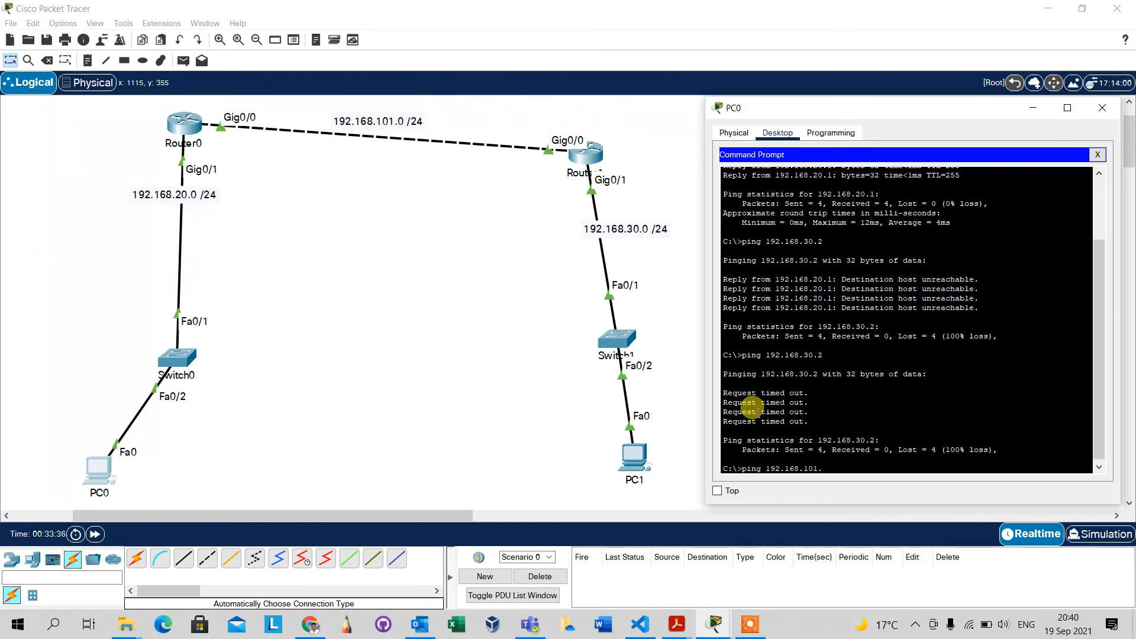
pyautogui.write('101.1')
pyautogui.press('Return')
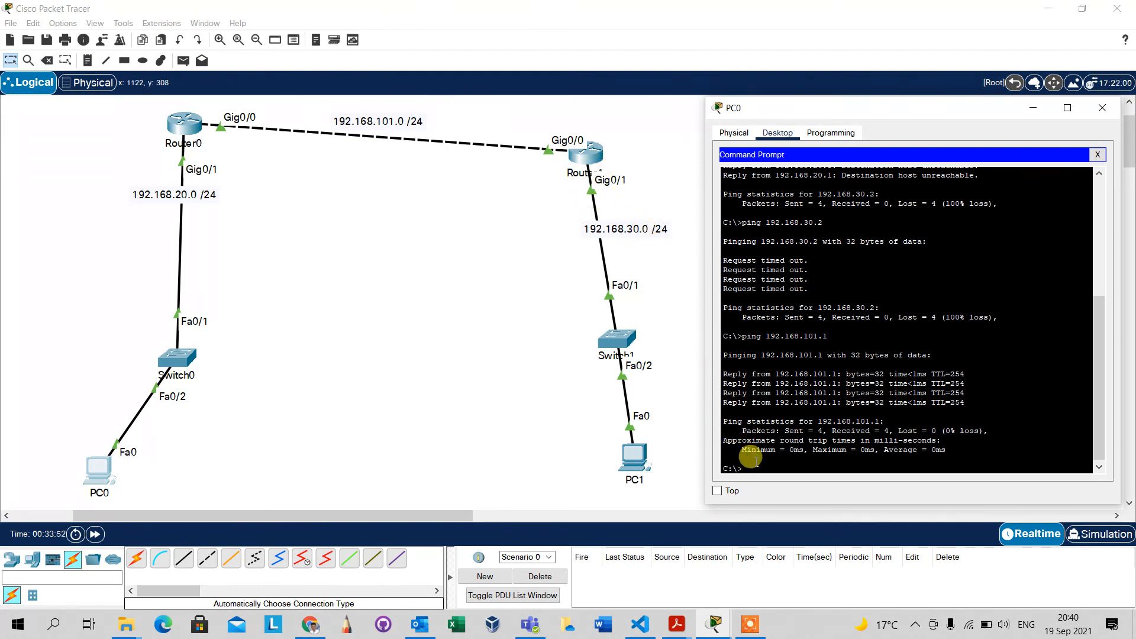
pyautogui.press('Up')
pyautogui.press('Return')
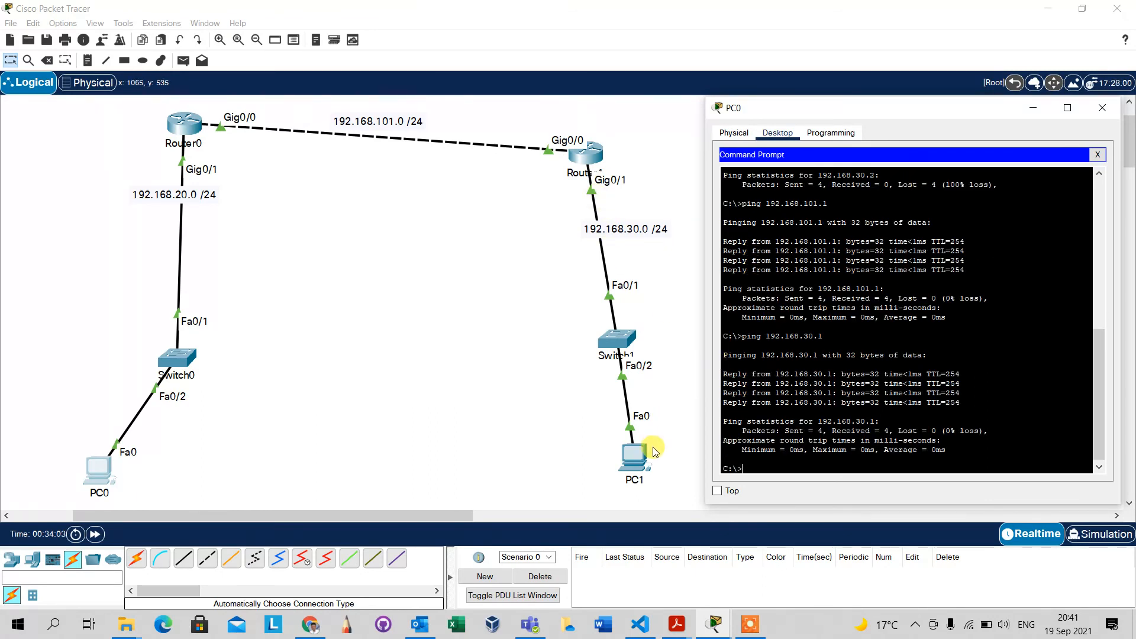
# Ping PC1 at 192.168.30.2 from PC0's command prompt.
pyautogui.press('Up')
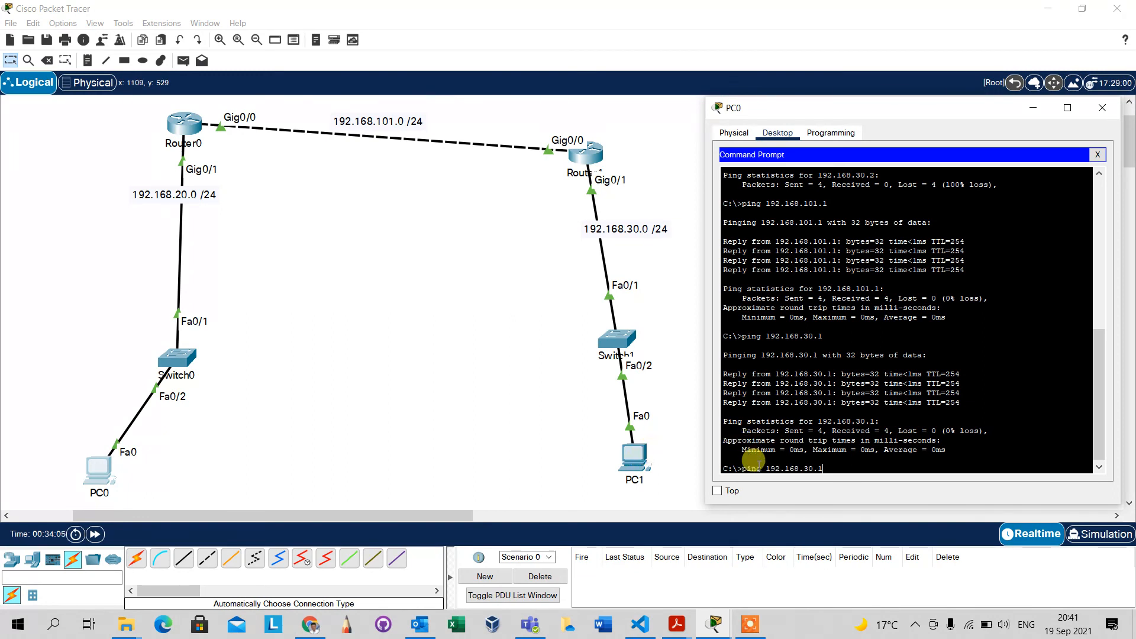
pyautogui.write('2')
pyautogui.press('Return')
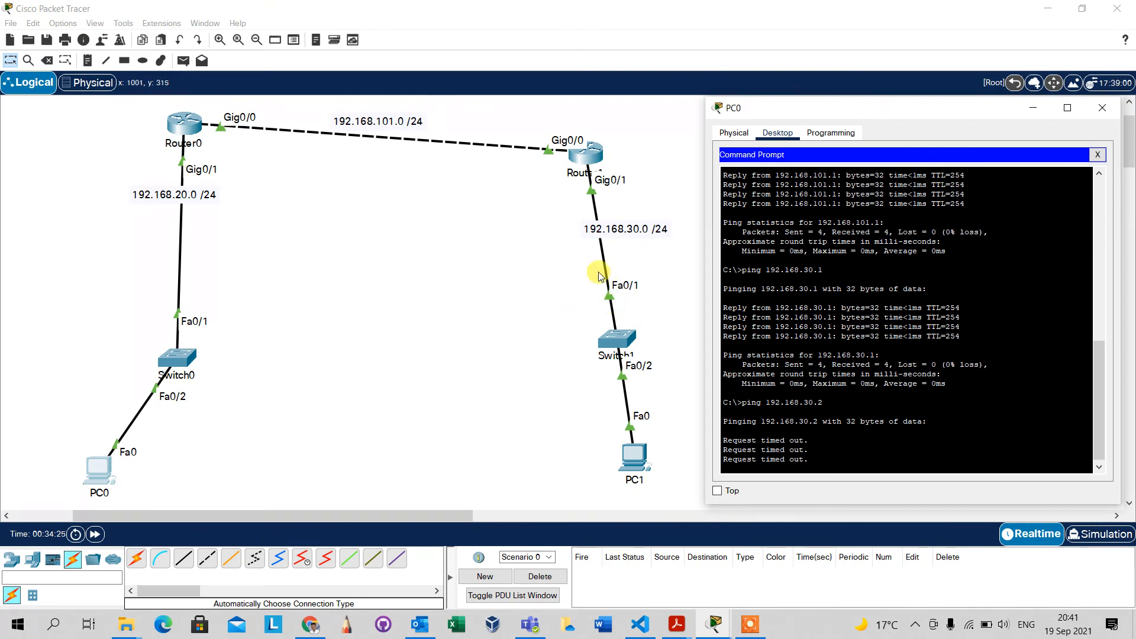
# Set PC1's IPv4 default gateway to 192.168.30.1 in its IP configuration and close the PC1 window.
pyautogui.click(627, 461)
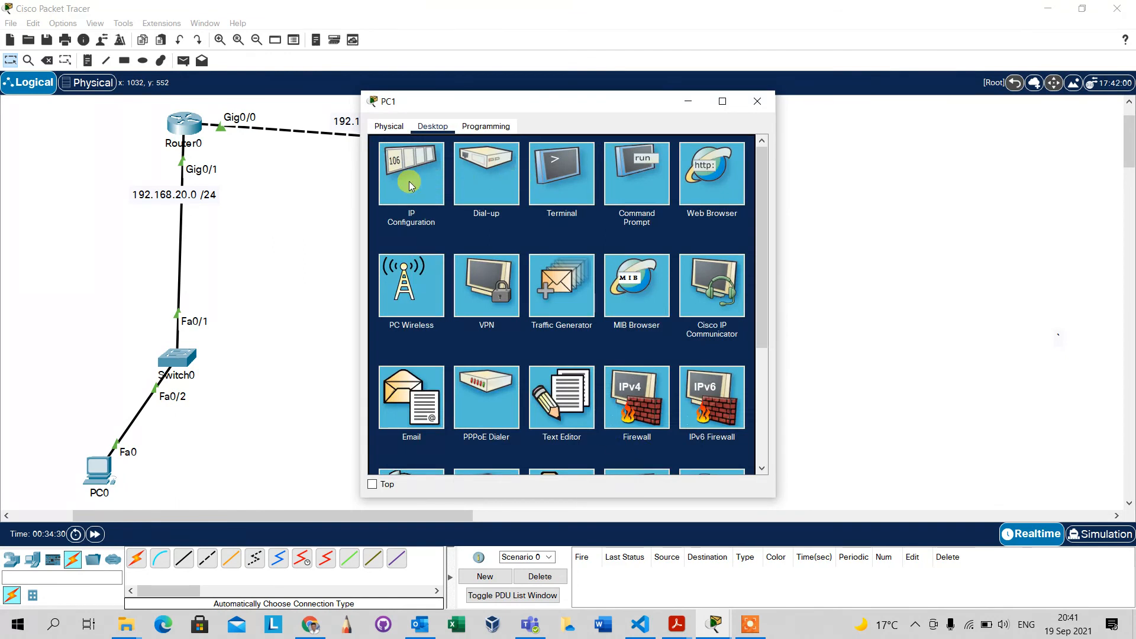
pyautogui.click(410, 181)
pyautogui.click(532, 261)
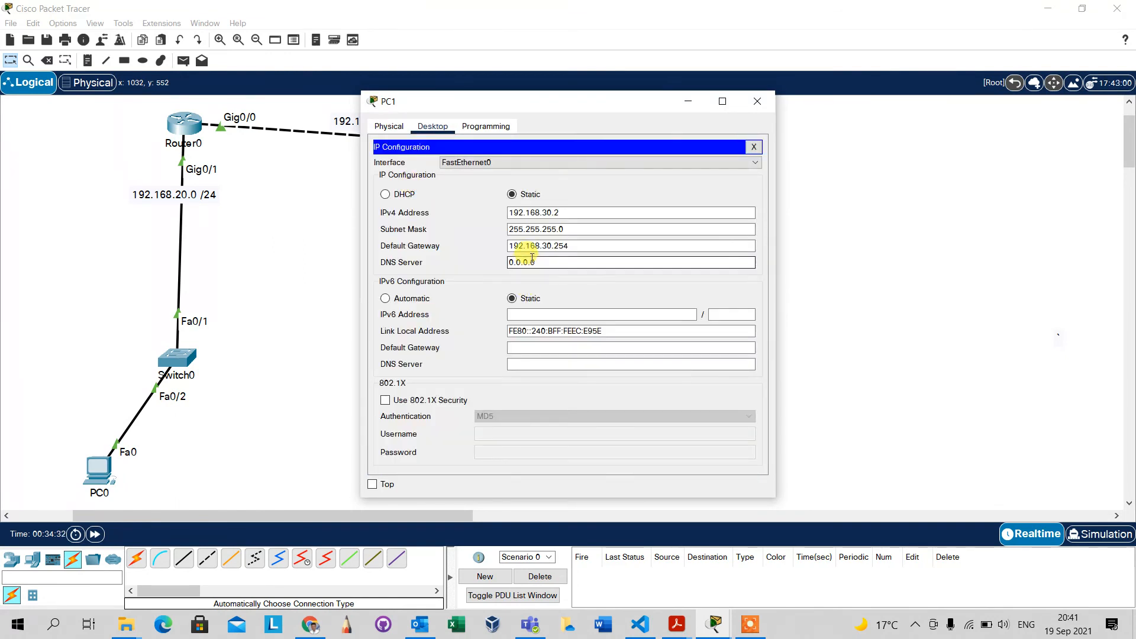
pyautogui.click(565, 245)
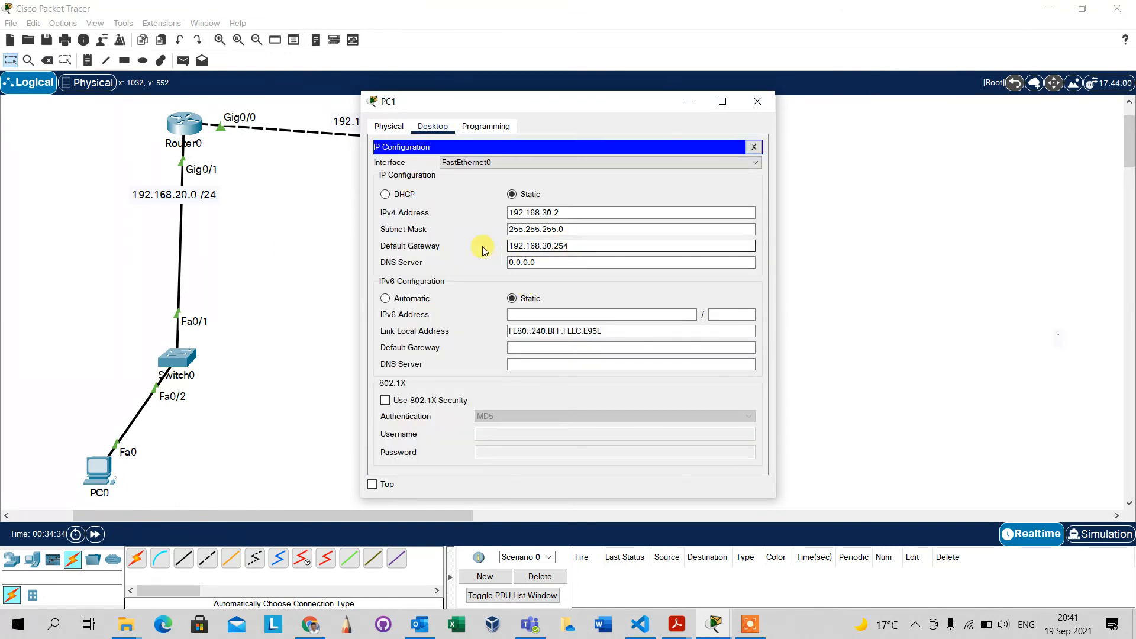
pyautogui.click(553, 261)
pyautogui.click(551, 246)
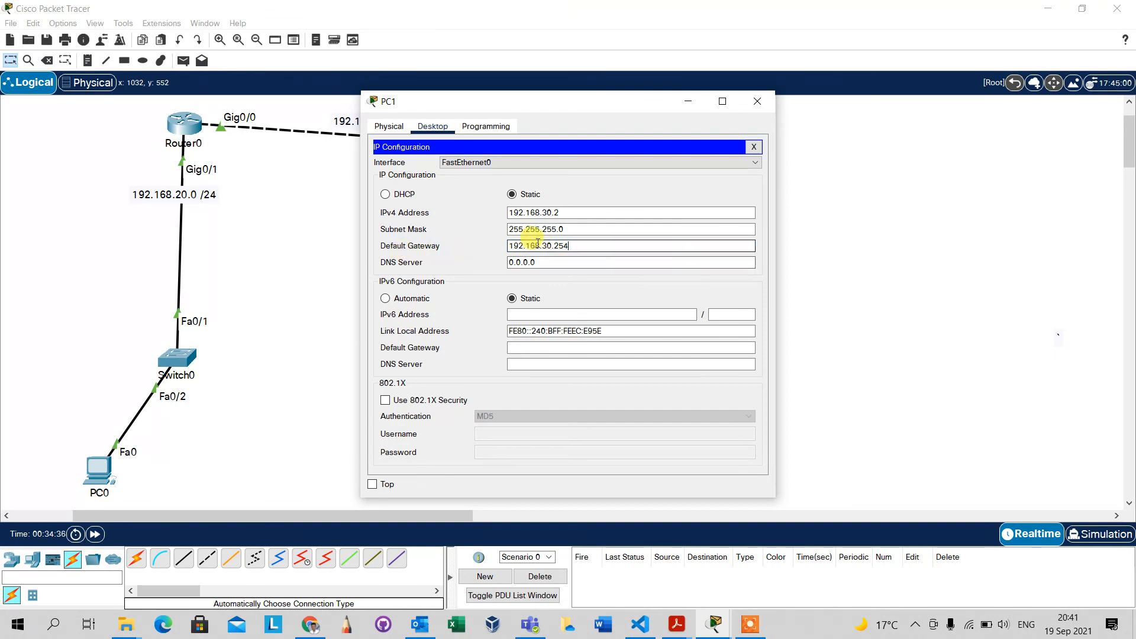
pyautogui.click(569, 246)
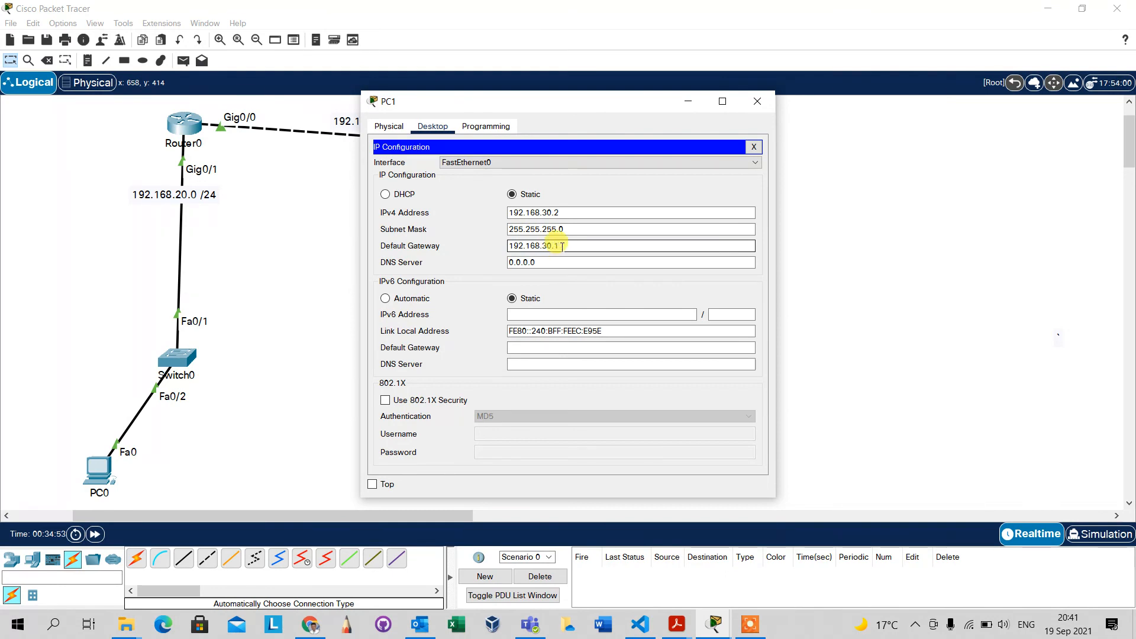
pyautogui.click(754, 146)
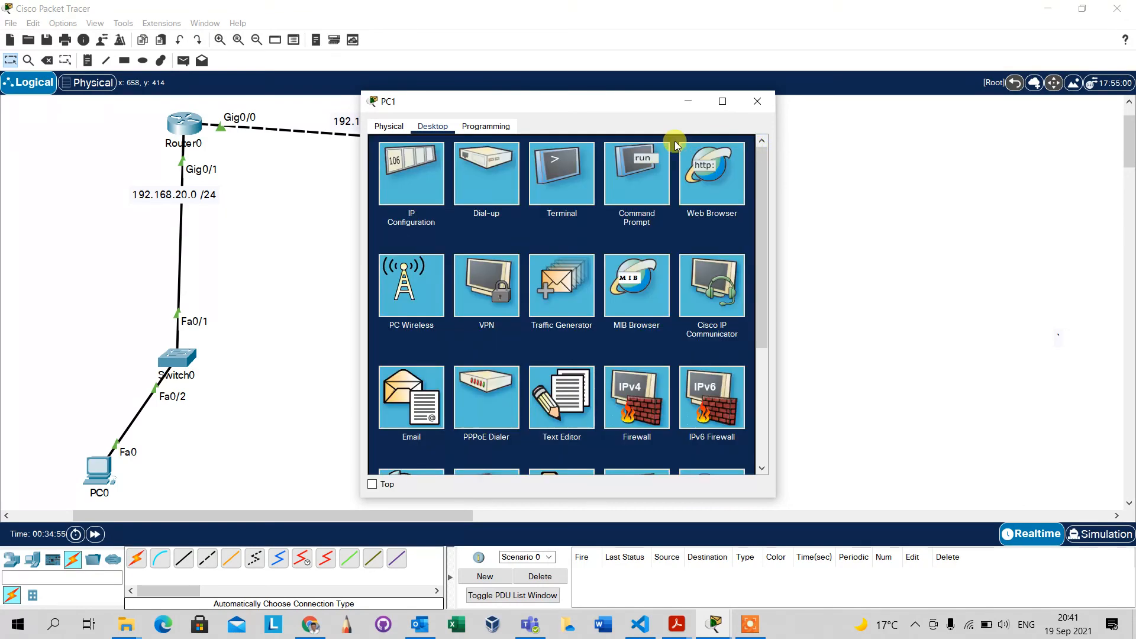
pyautogui.click(757, 101)
# Repeat the ping to 192.168.30.2 from PC0 to test connectivity with PC1's corrected gateway.
pyautogui.click(97, 470)
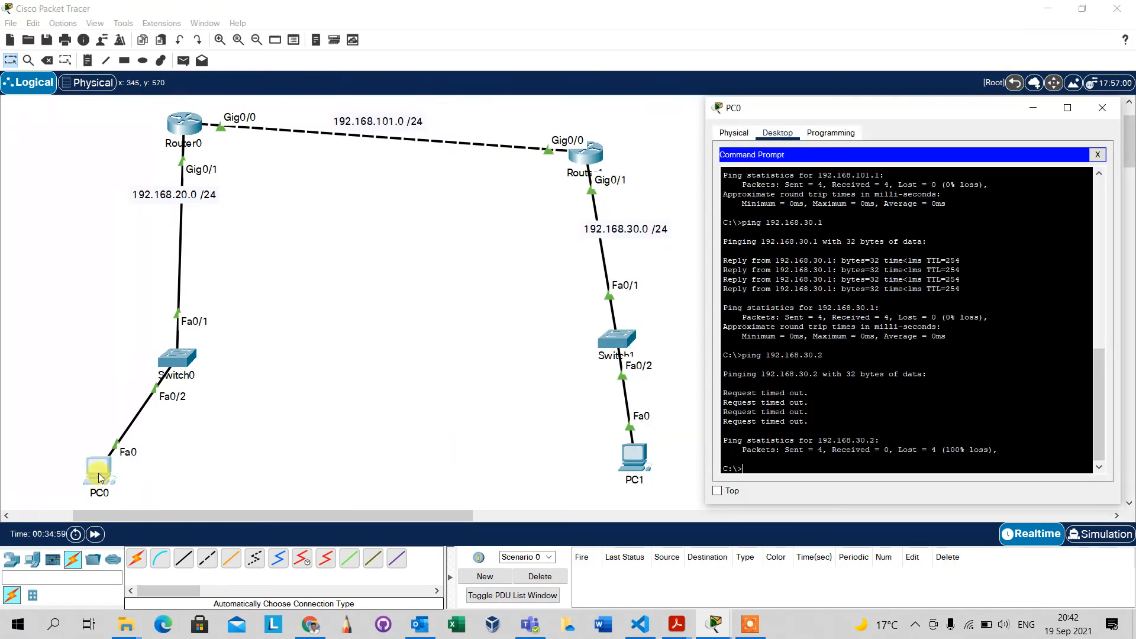
pyautogui.press('Up')
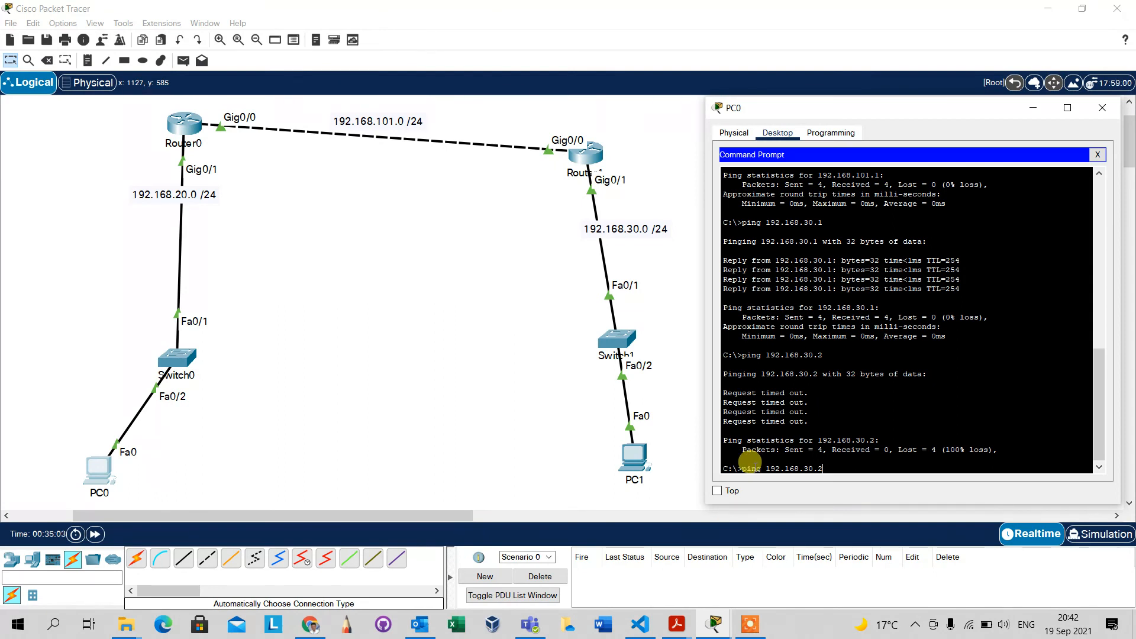
pyautogui.press('Return')
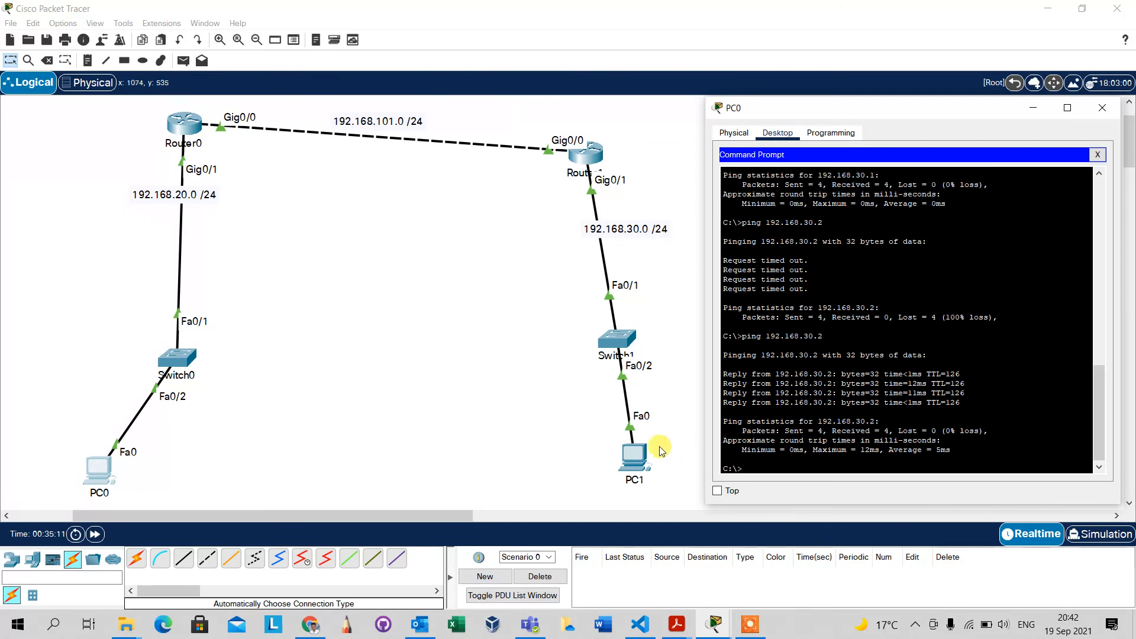
# Review the default gateway in PC1's IP configuration and return to the ping replies in PC0's command prompt.
pyautogui.click(636, 461)
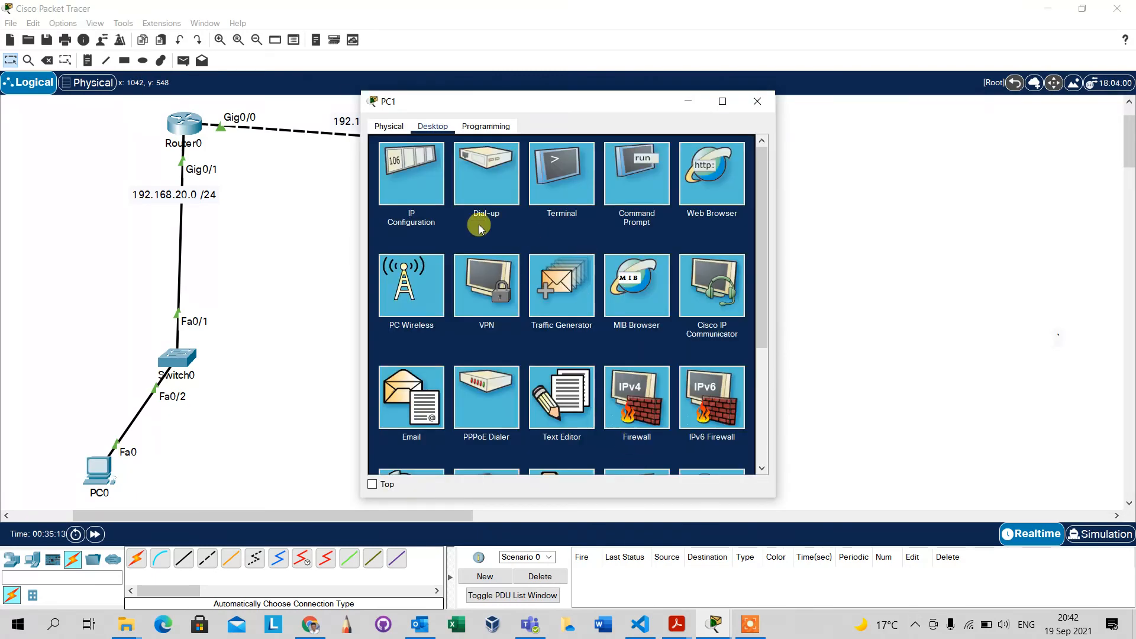
pyautogui.click(418, 200)
pyautogui.click(559, 246)
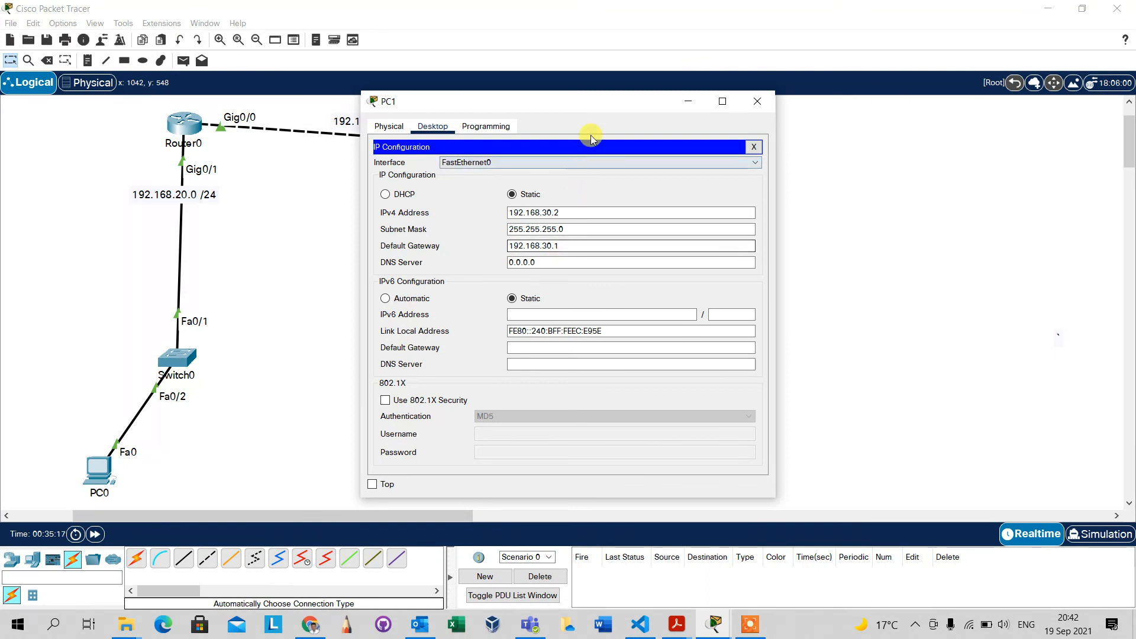
pyautogui.moveTo(593, 105); pyautogui.dragTo(893, 95)
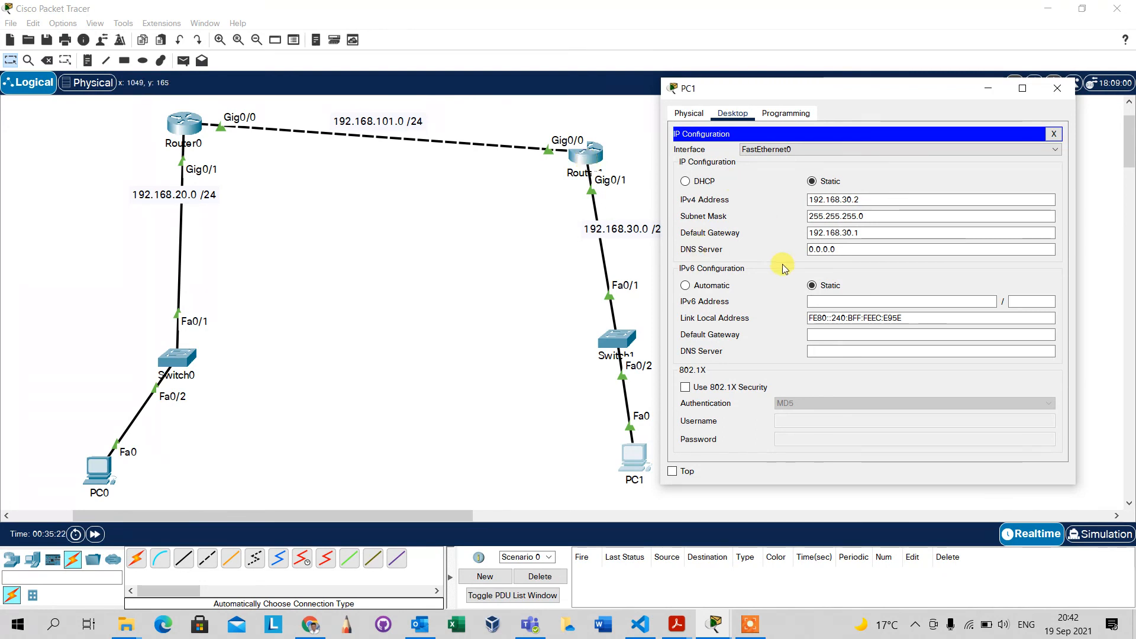
pyautogui.click(882, 236)
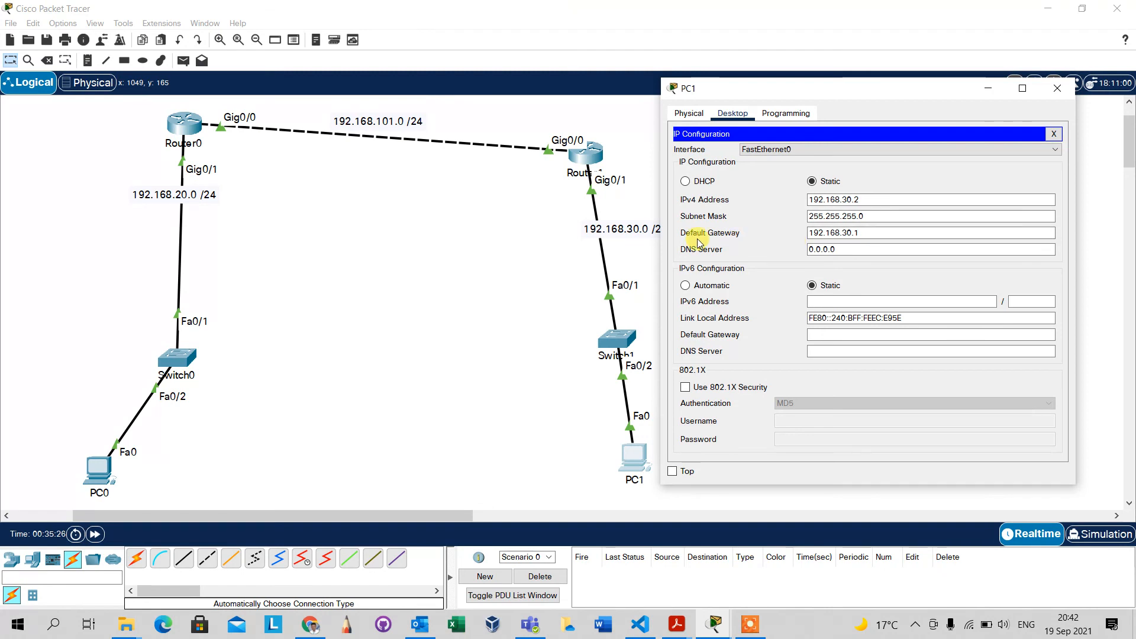
pyautogui.click(1057, 88)
pyautogui.click(99, 471)
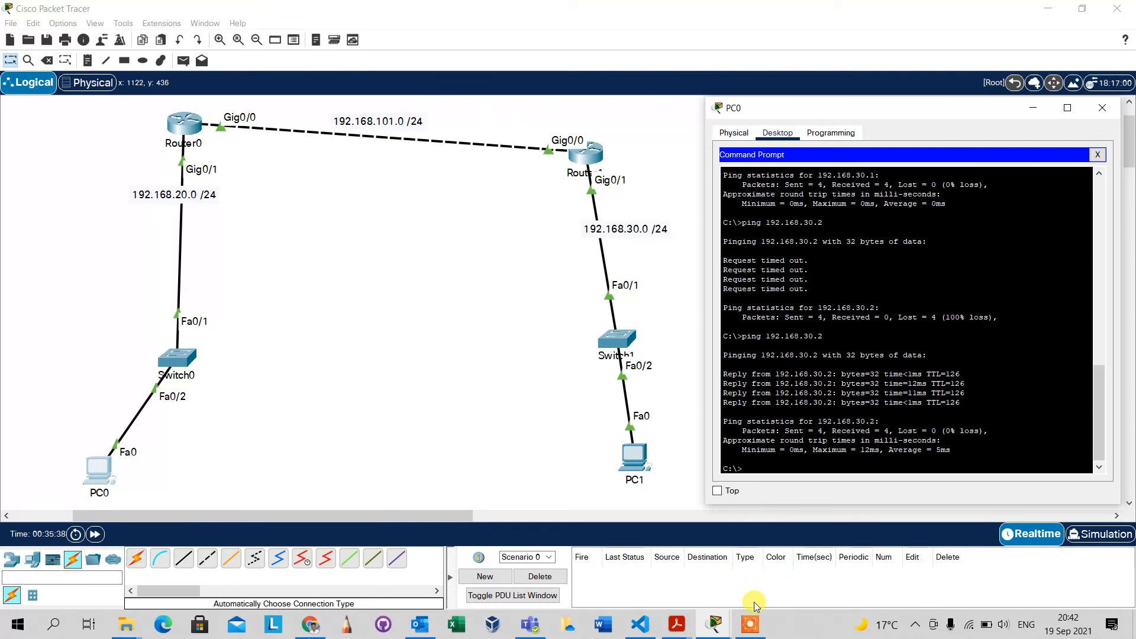
pyautogui.click(751, 624)
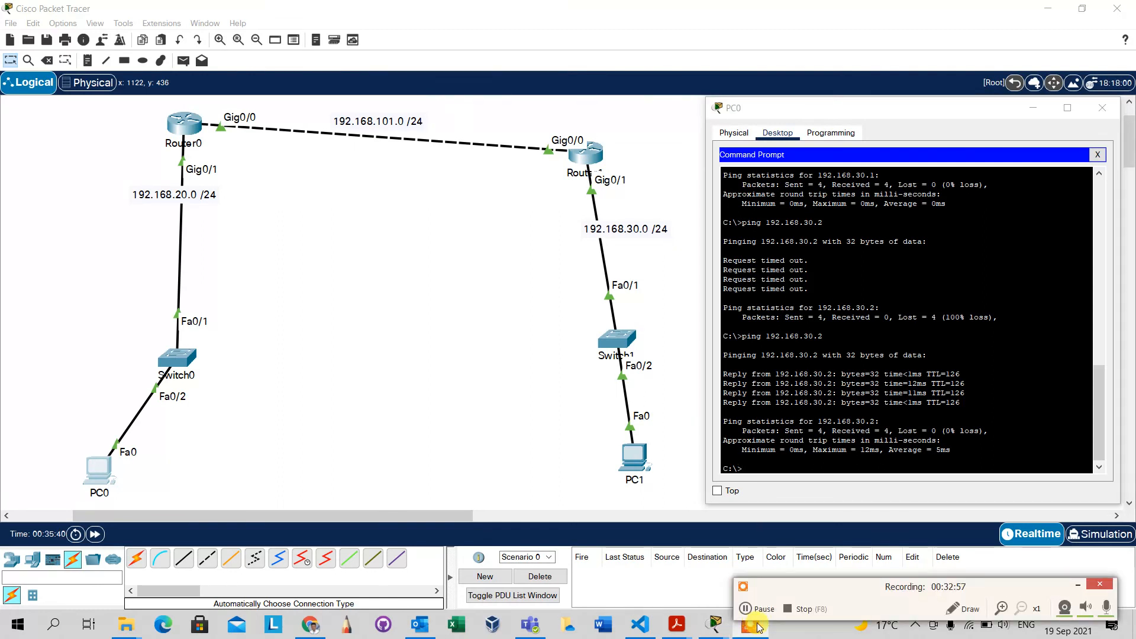